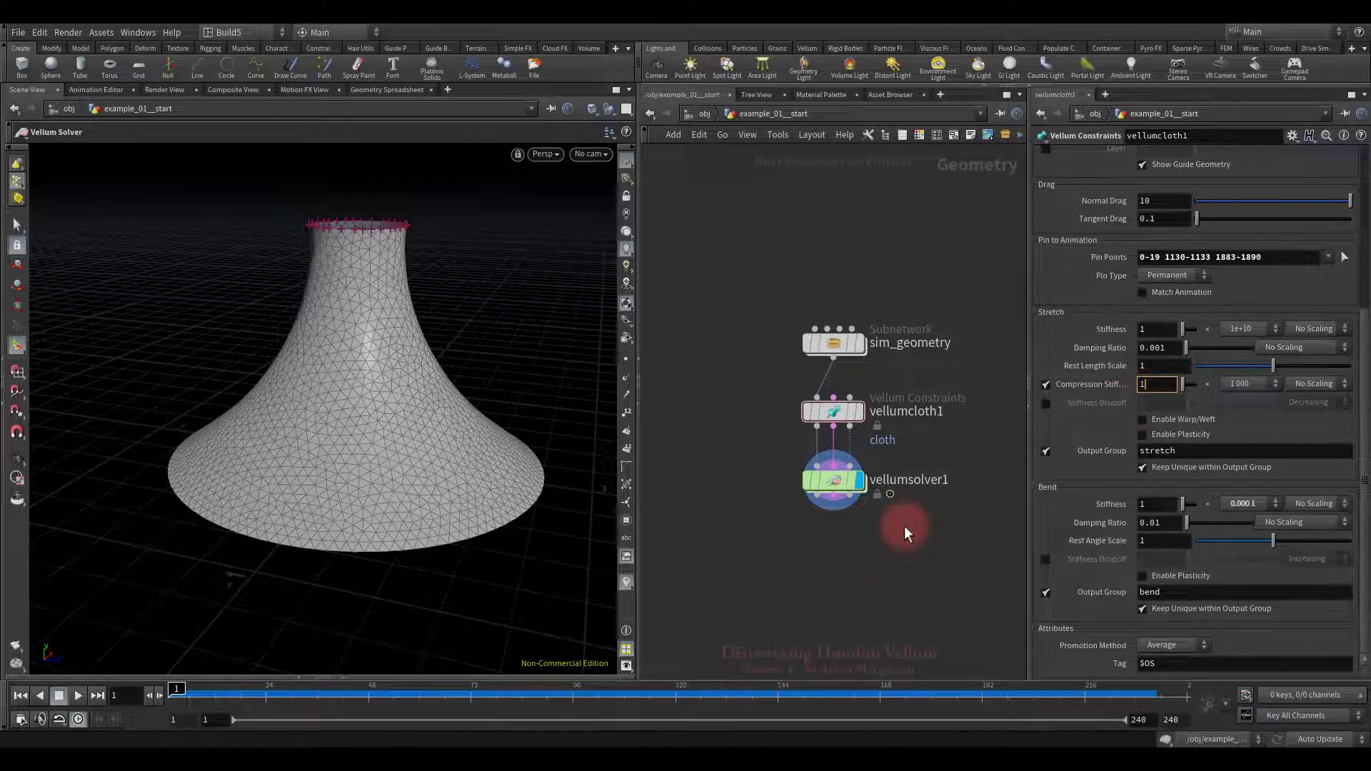
Step: Replay the cloth sim, then set vellumcloth1's Compression Stiffness to 0 and play it again
left_click(77, 696)
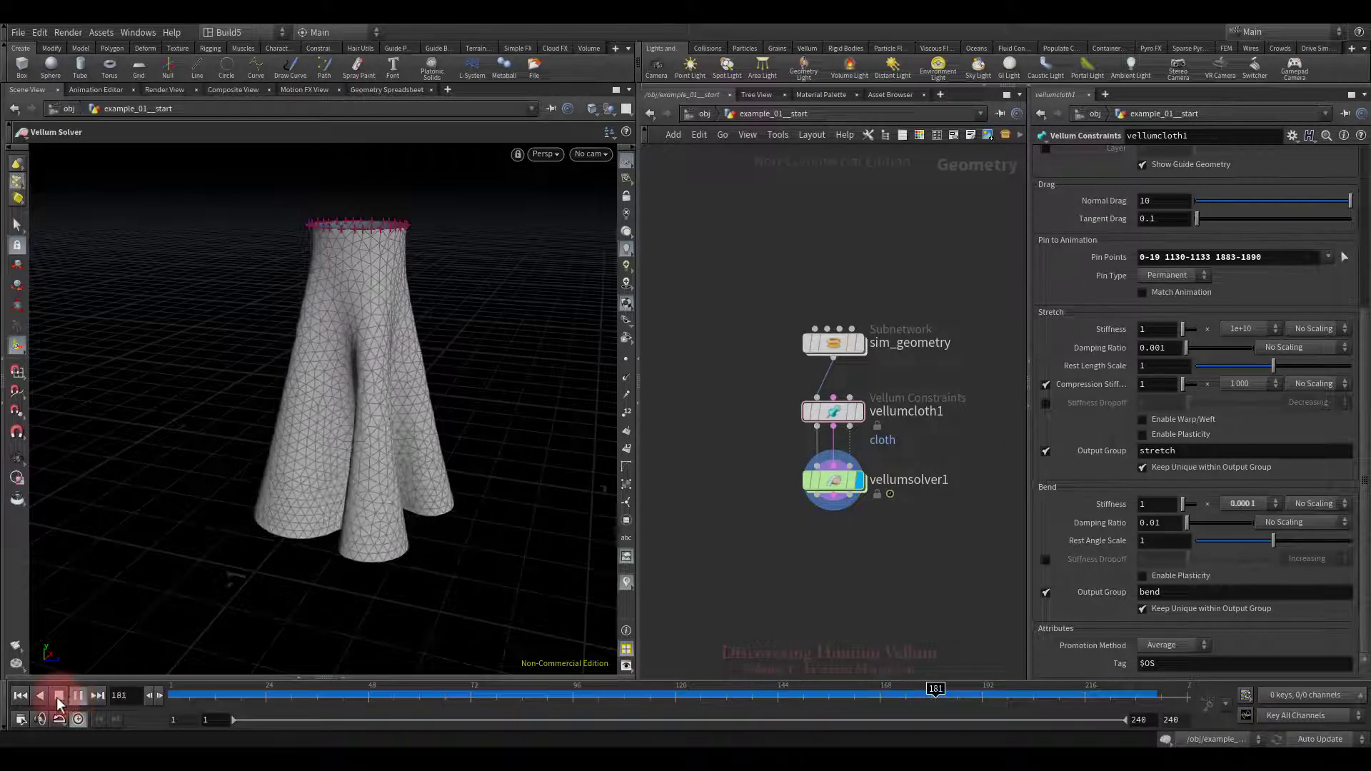
left_click(59, 696)
left_click(20, 696)
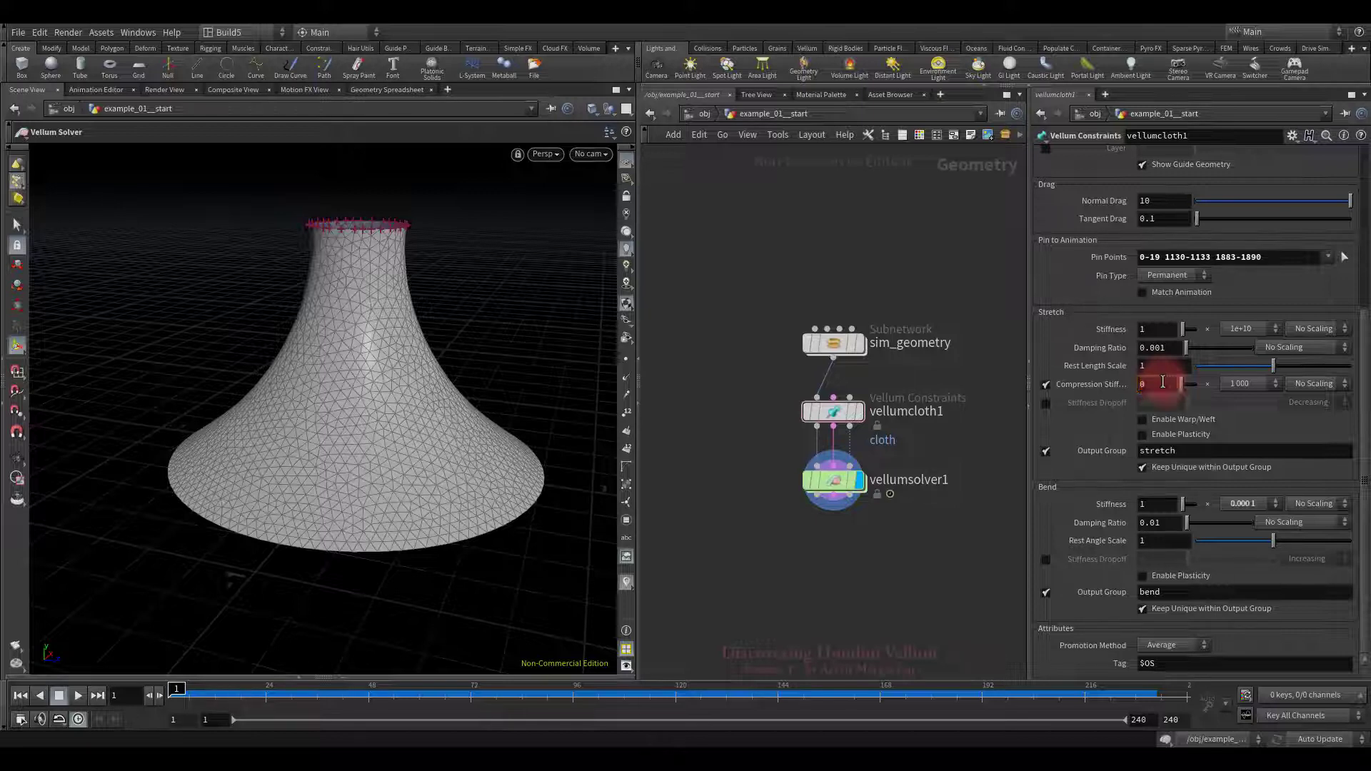
left_click(967, 495)
left_click(78, 695)
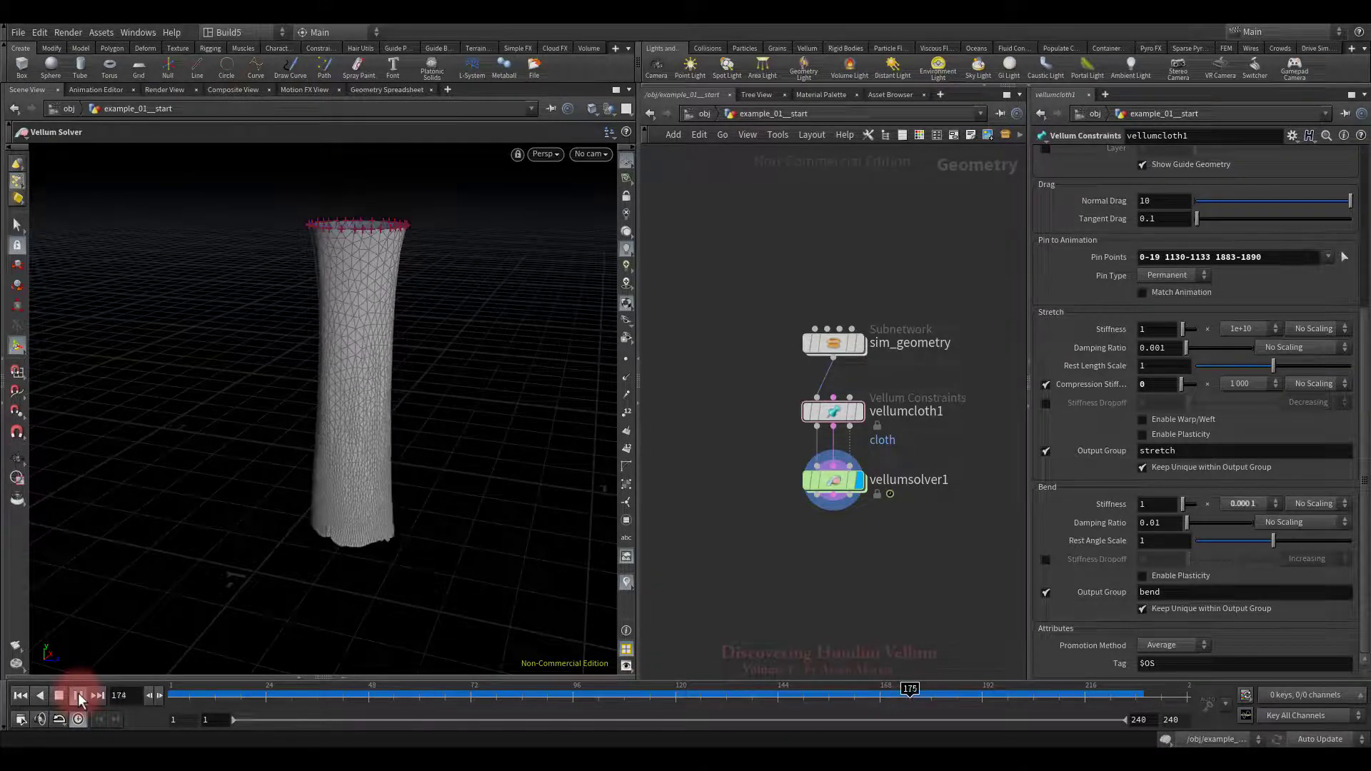
Step: Set vellumsolver1's Velocity Damping to 0.05 on the Forces tab
left_click(58, 696)
left_click(20, 695)
left_click_drag(725, 443, 995, 526)
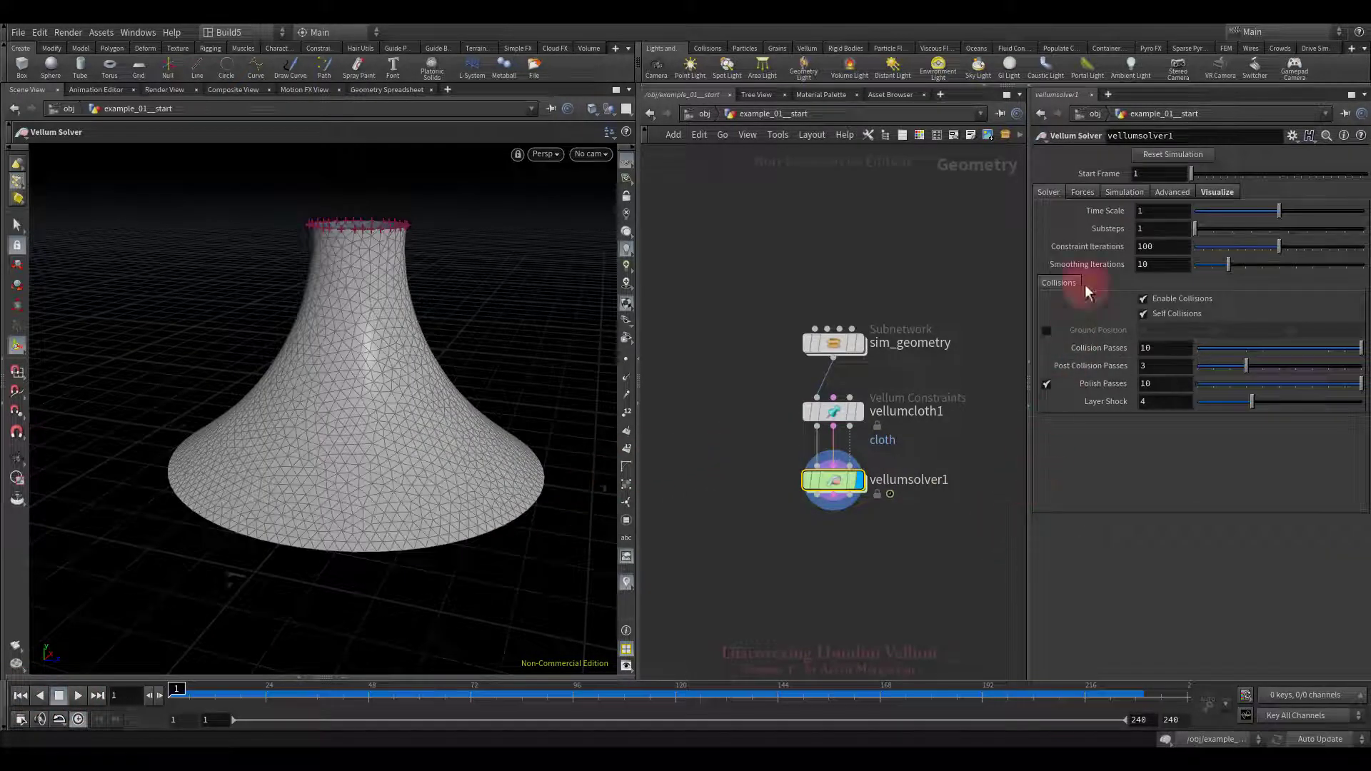
left_click(1080, 194)
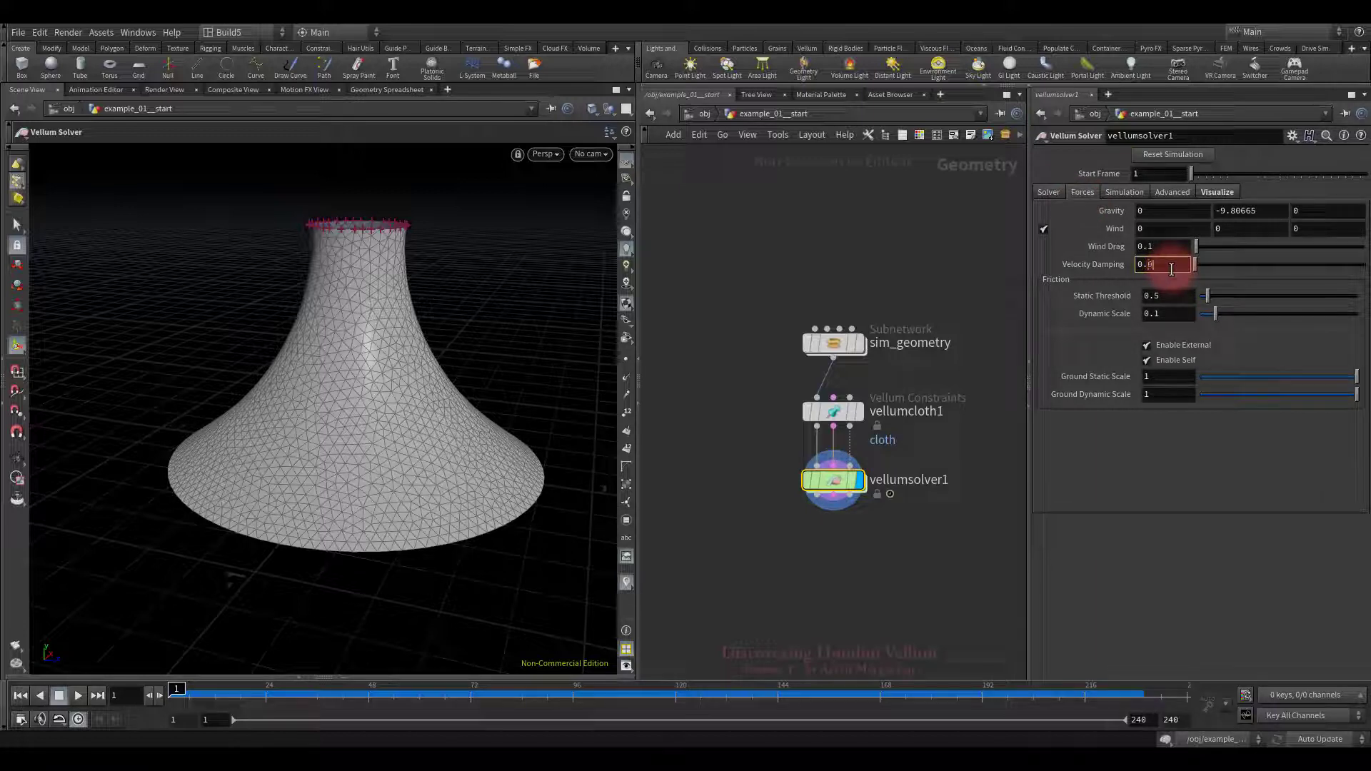
key("Return")
left_click(776, 265)
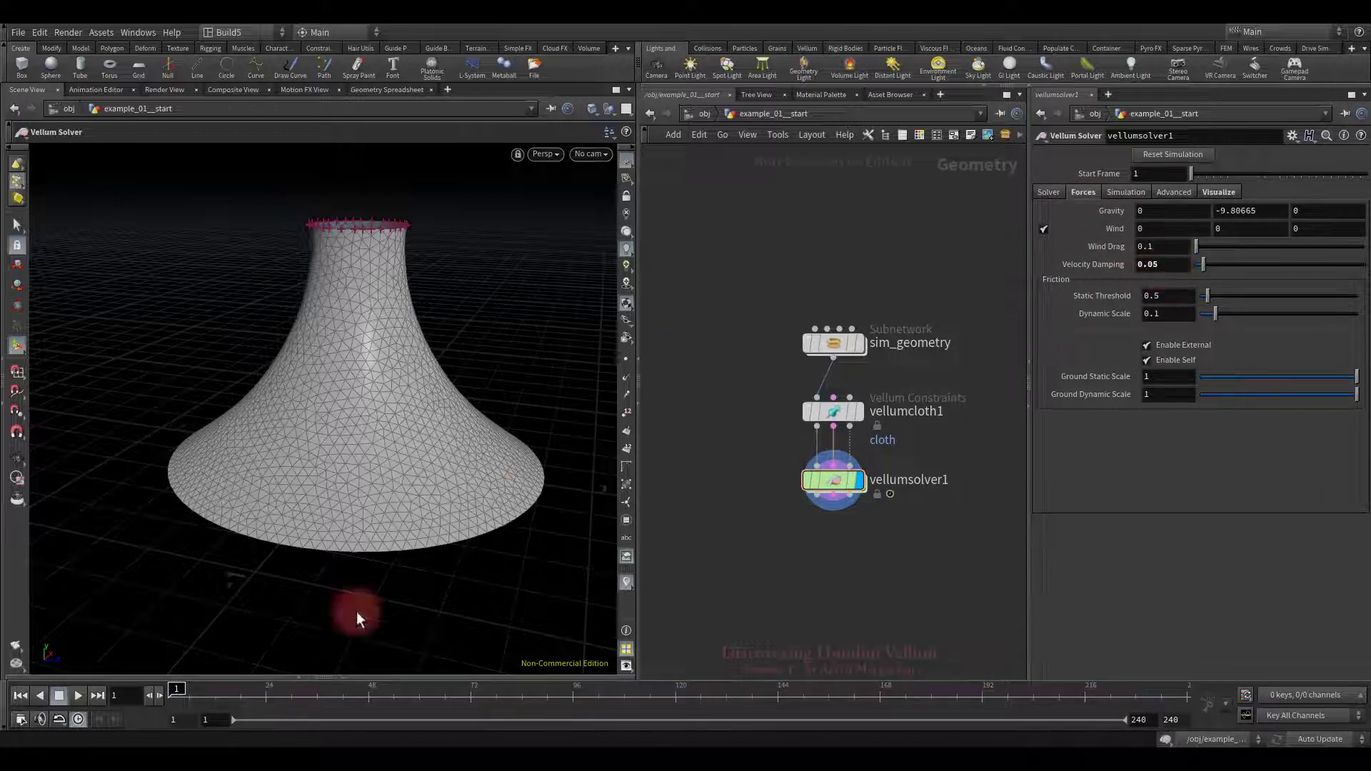
Step: Play the damped simulation to frame 143, inspect the tube from several angles, then rewind
left_click(78, 696)
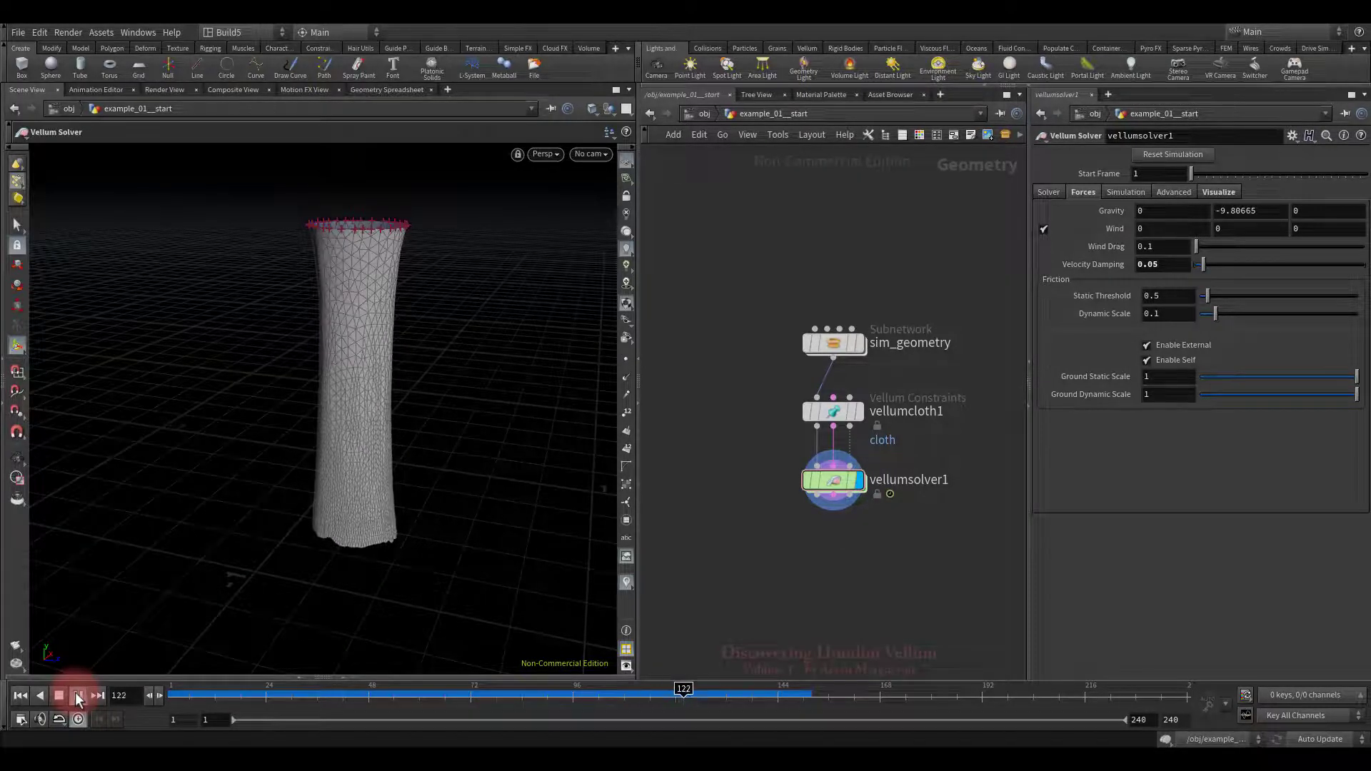
left_click(58, 696)
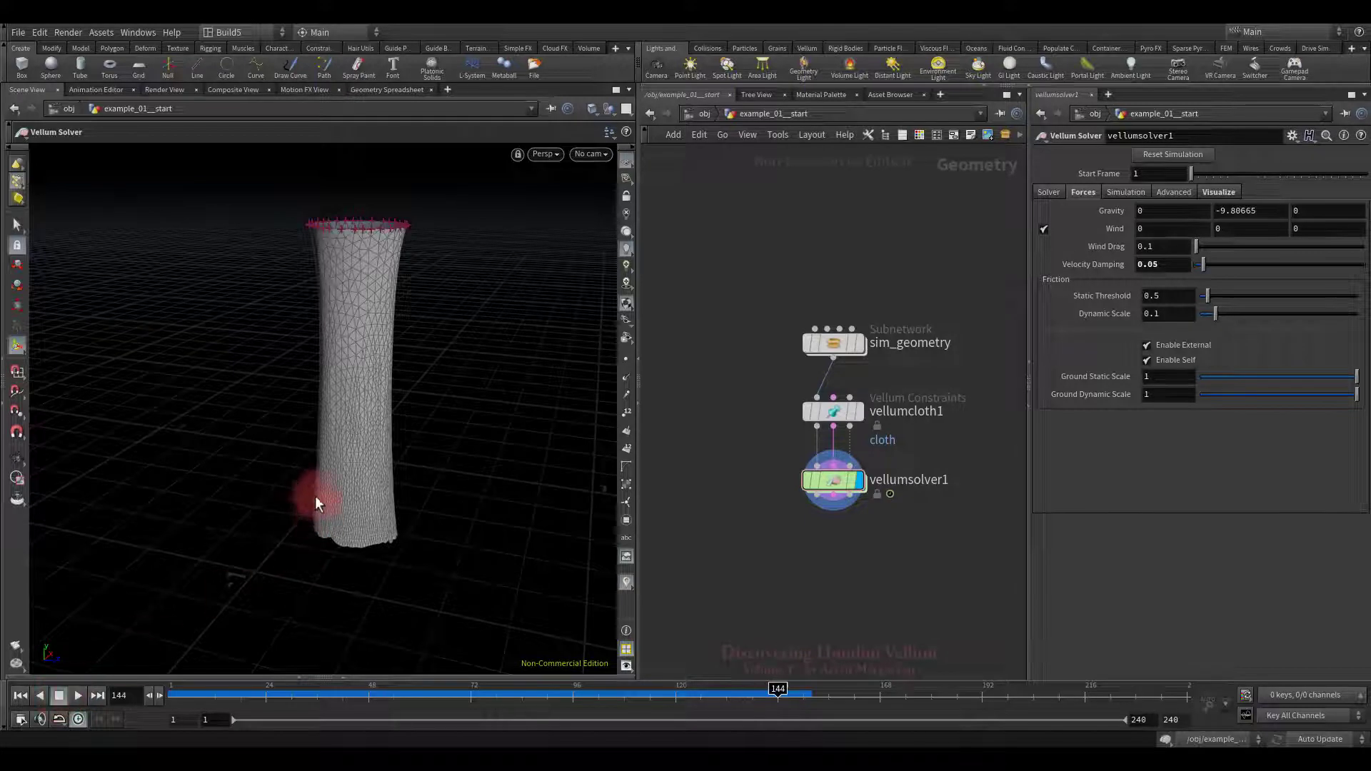
right_click_drag(318, 494, 493, 528)
left_click_drag(493, 528, 344, 537)
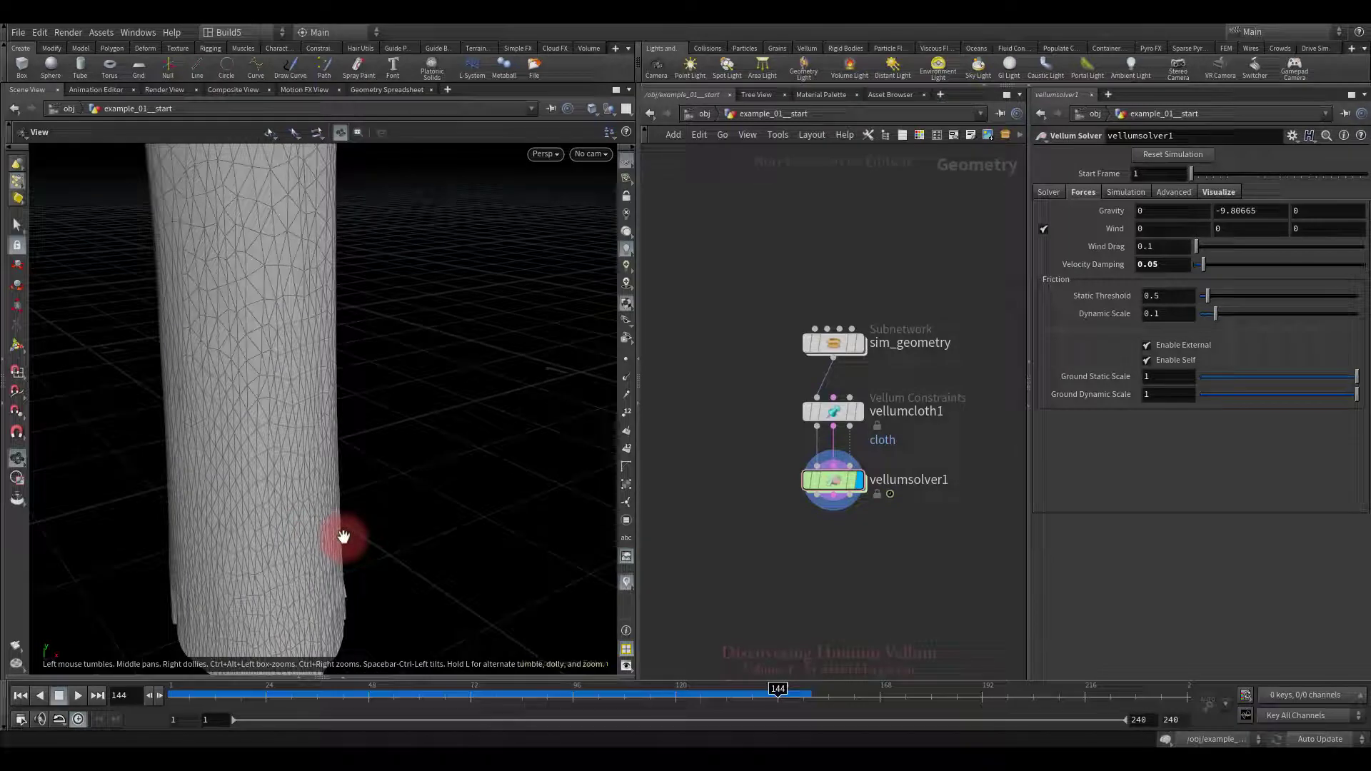
left_click_drag(343, 537, 433, 496)
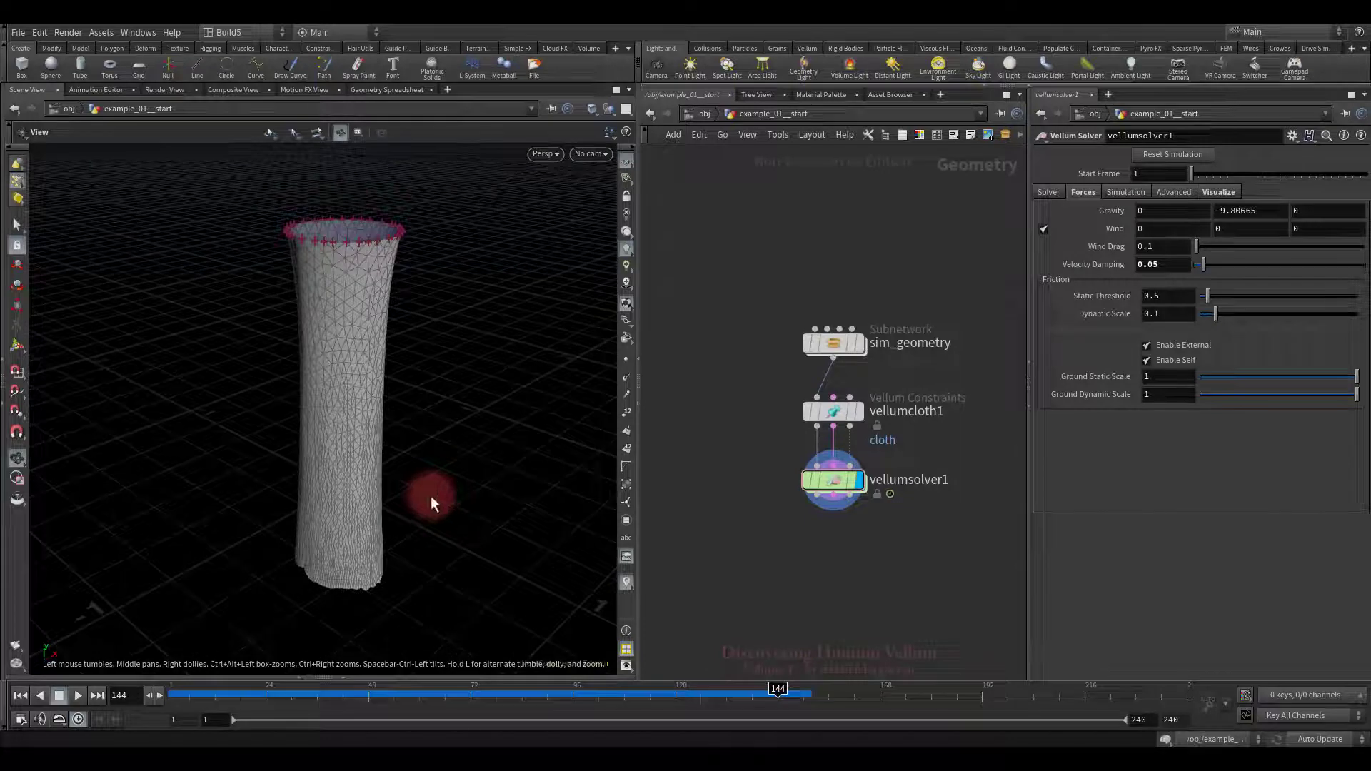
key("Escape")
left_click(20, 695)
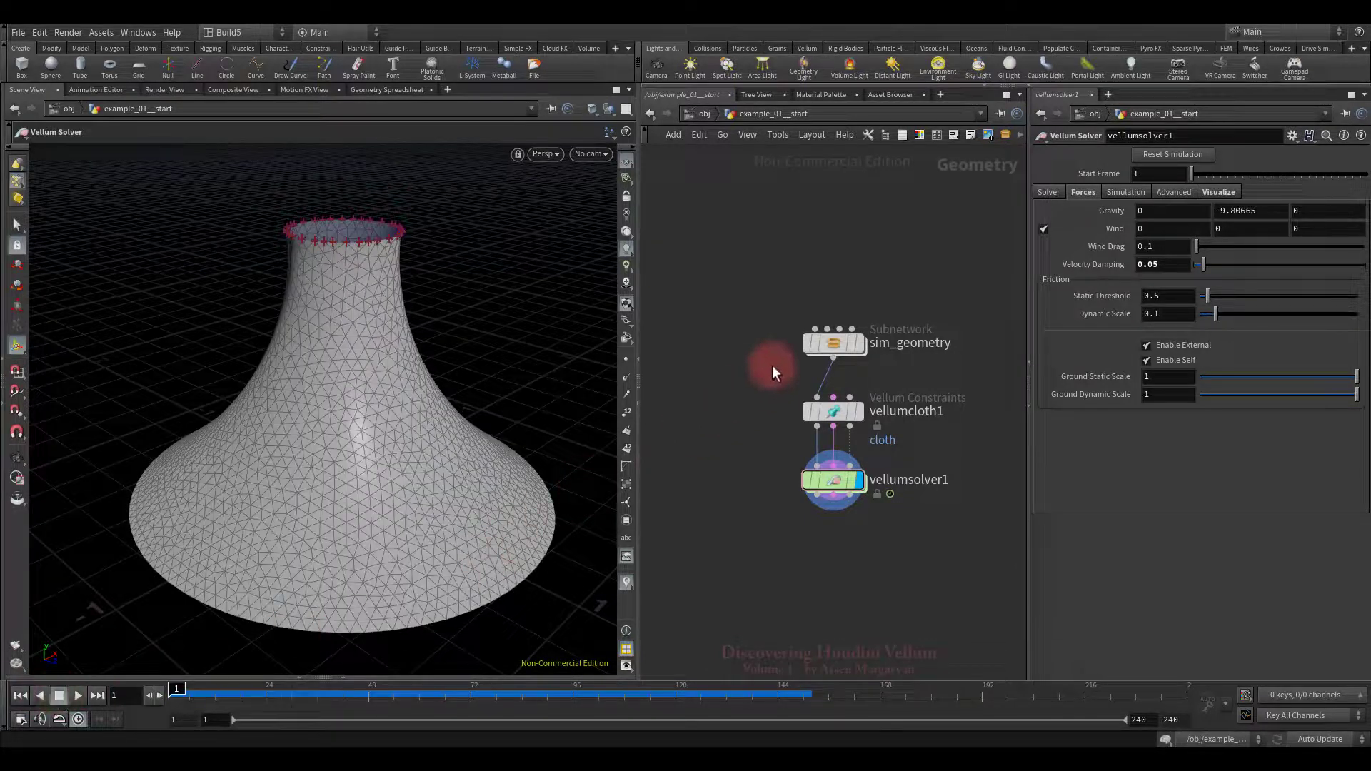
Step: Set vellumcloth1's Compression Stiffness multiplier to 0.1 and play the result
left_click_drag(889, 426, 890, 426)
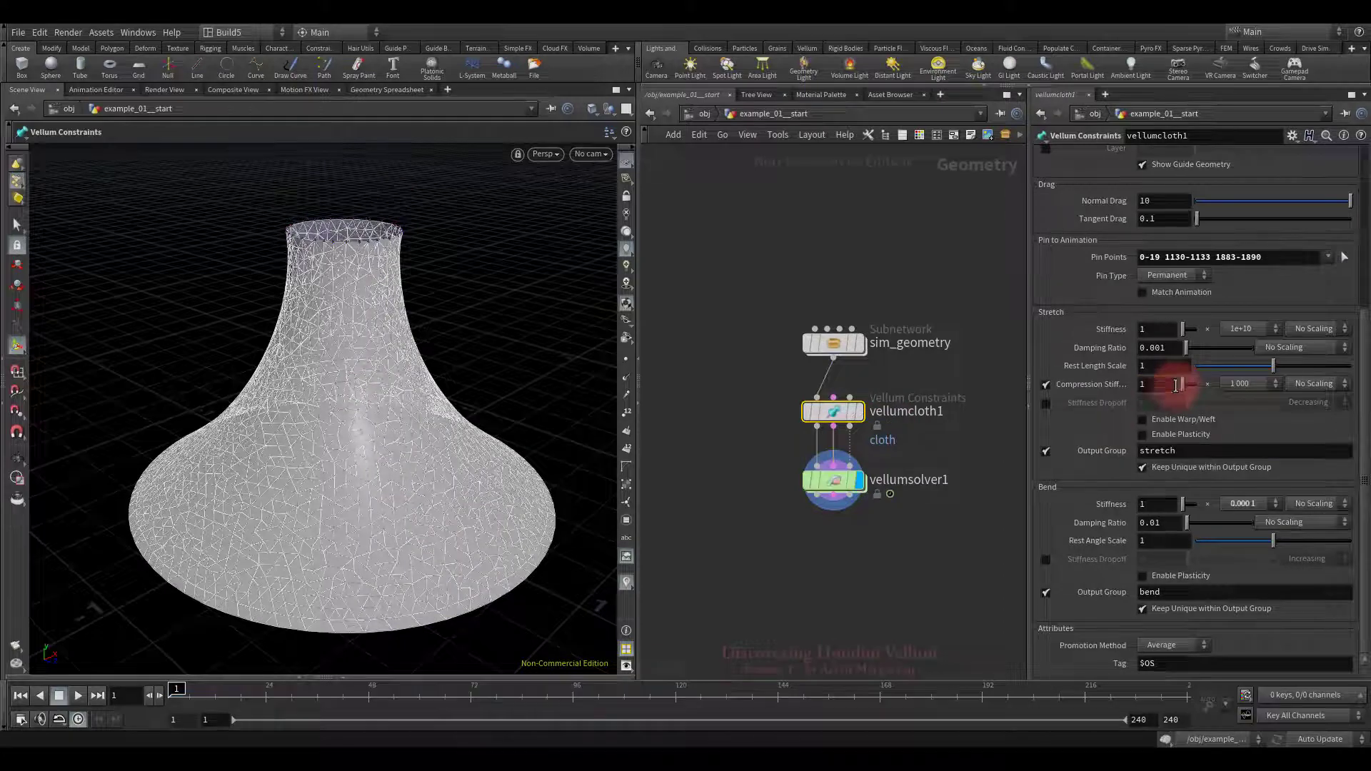
left_click(1238, 384)
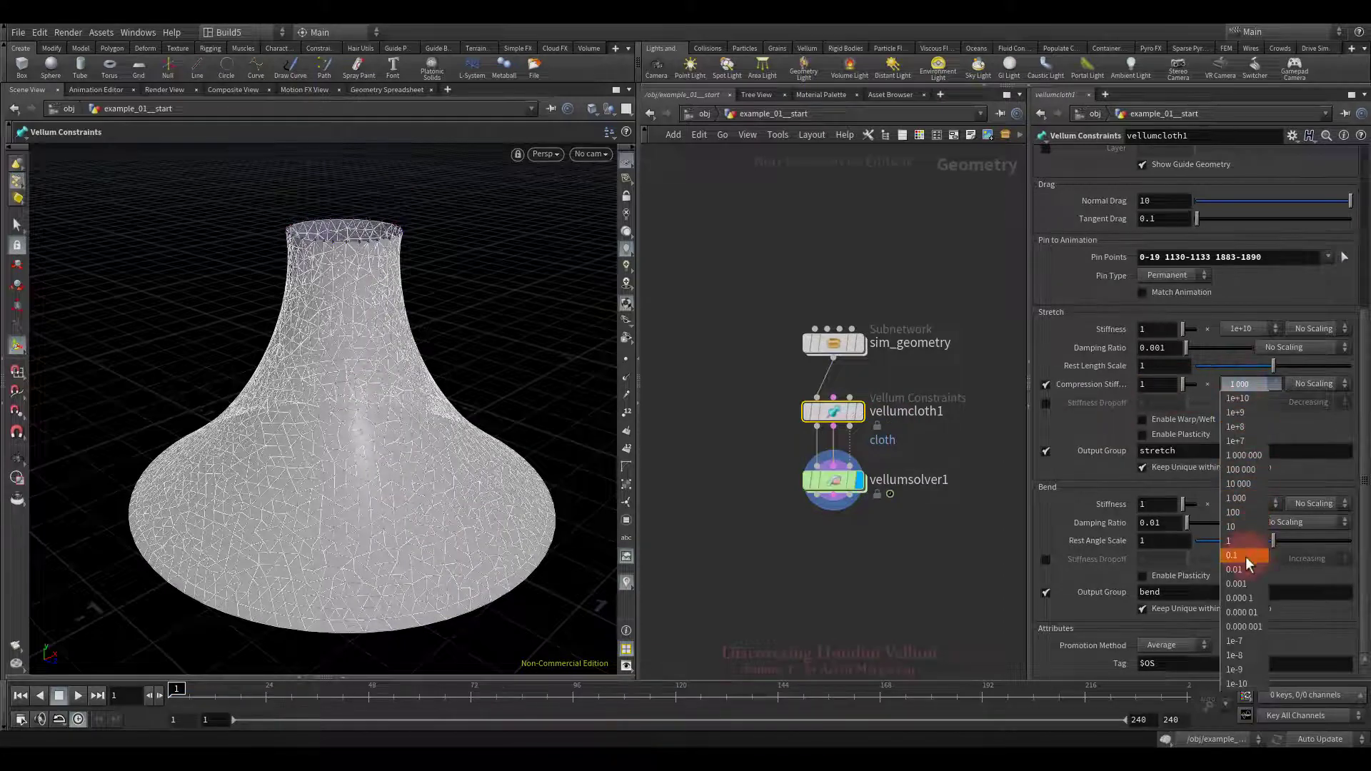
left_click(1245, 555)
left_click(929, 589)
left_click_drag(504, 527, 436, 450)
left_click(78, 696)
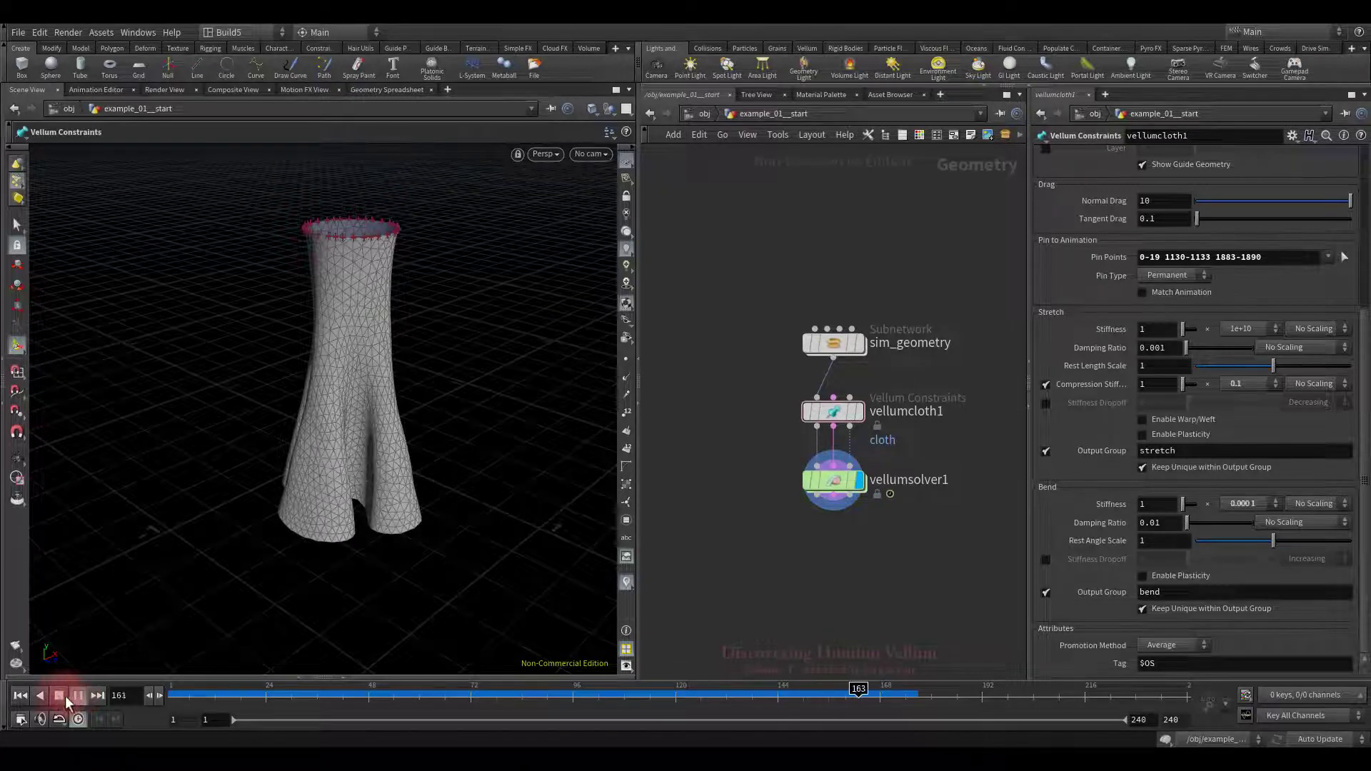
left_click(20, 695)
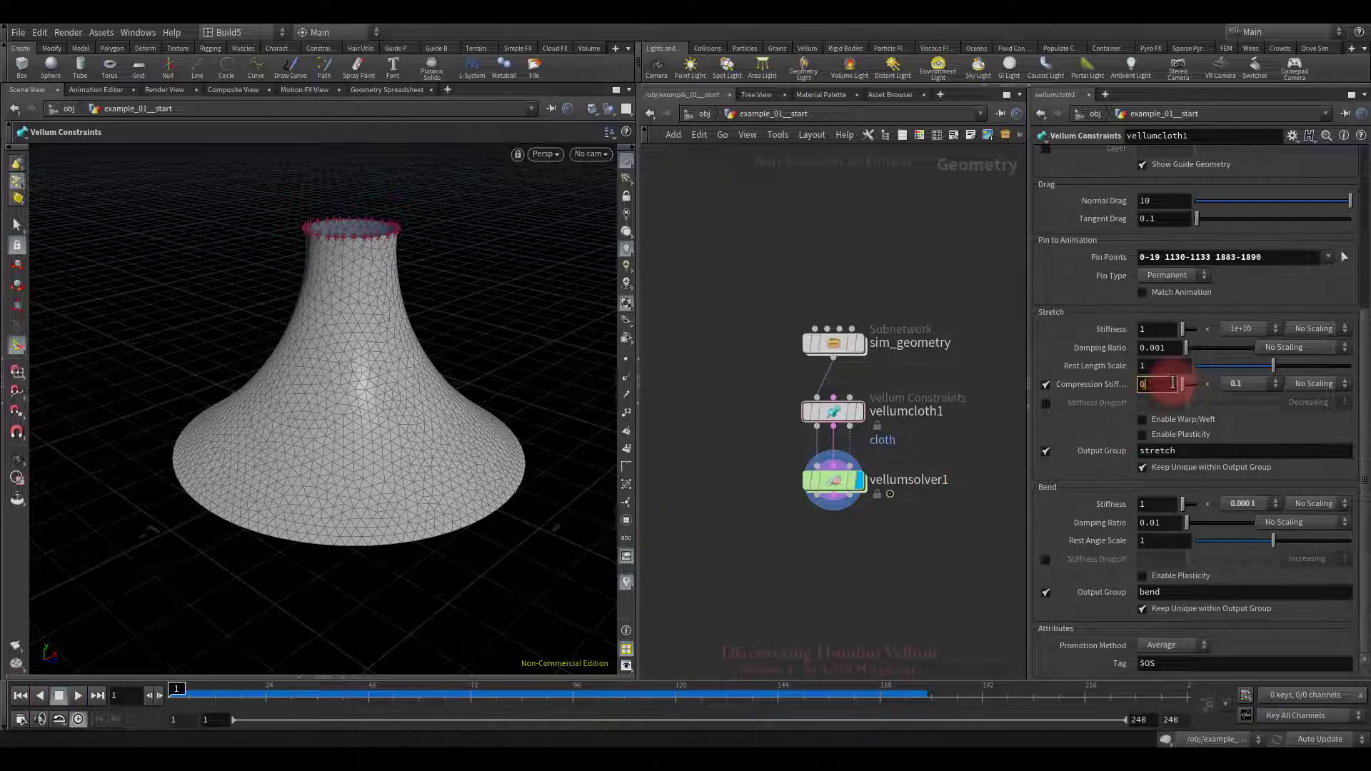
Step: Test a Compression Stiffness of 0.25 in playback, then switch Compression Stiffness off
type("5")
key("Return")
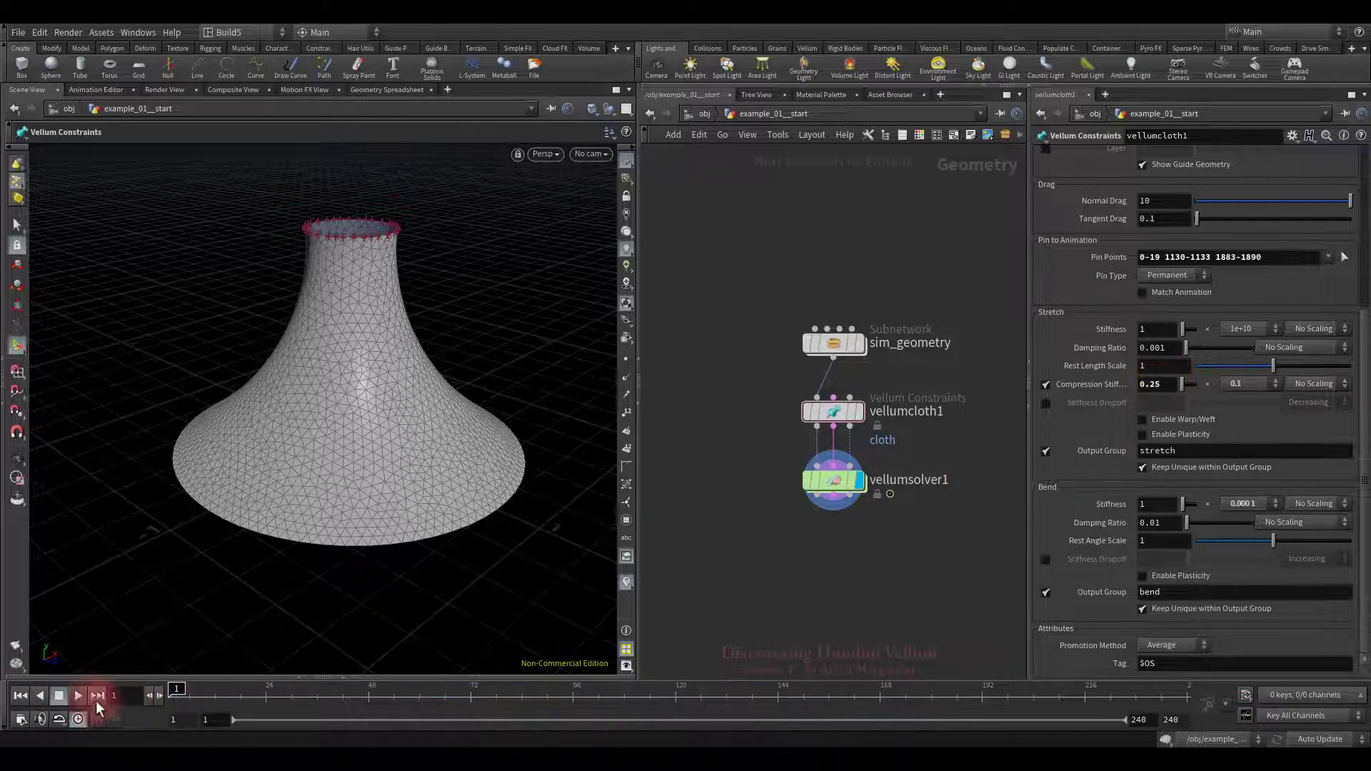
left_click(78, 695)
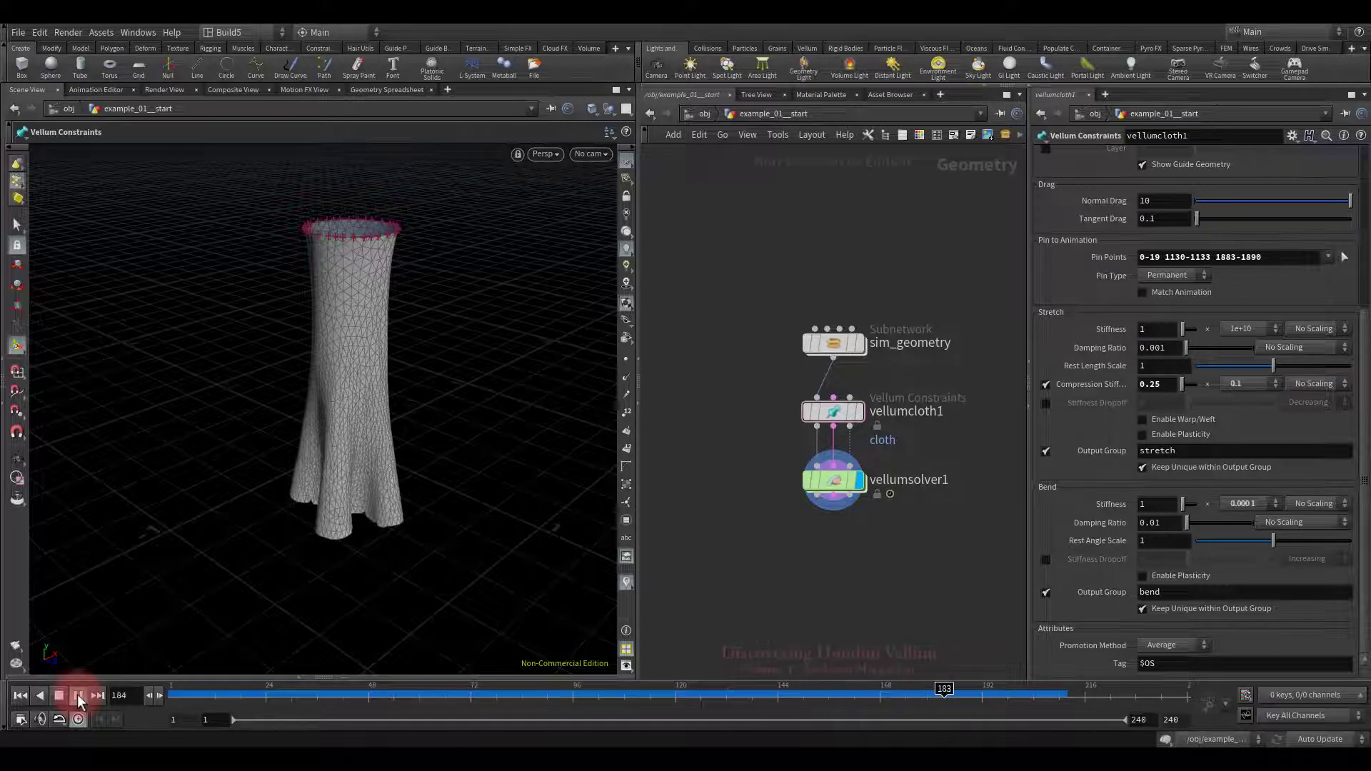
left_click(79, 696)
left_click(20, 696)
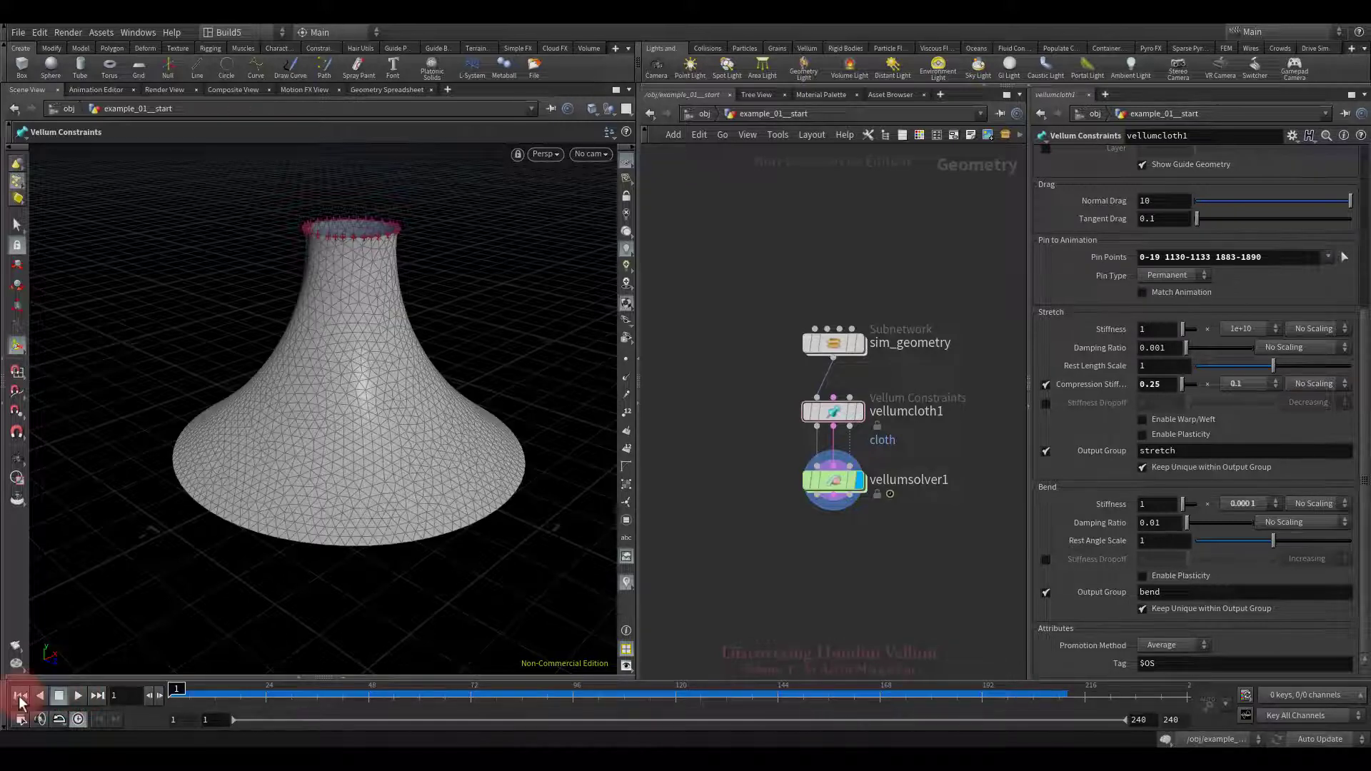
left_click(1045, 386)
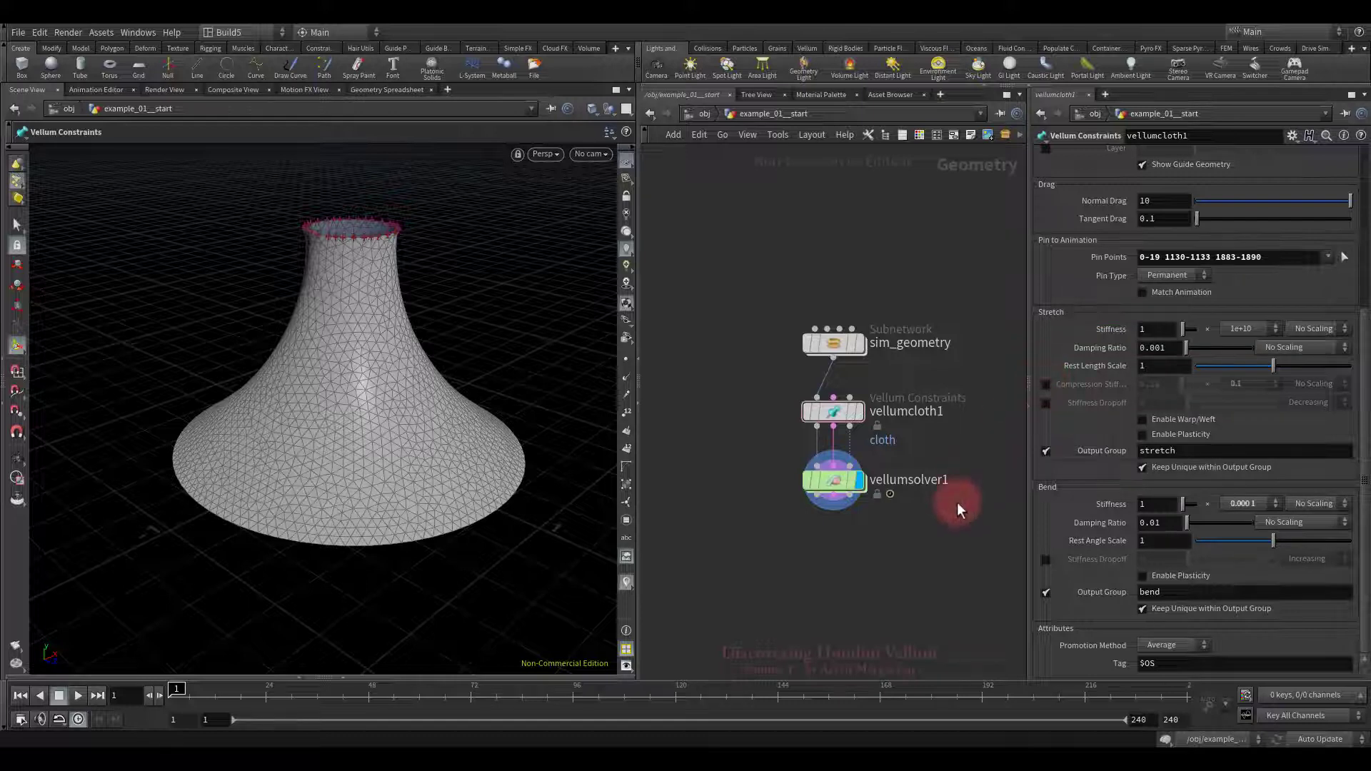
left_click(79, 696)
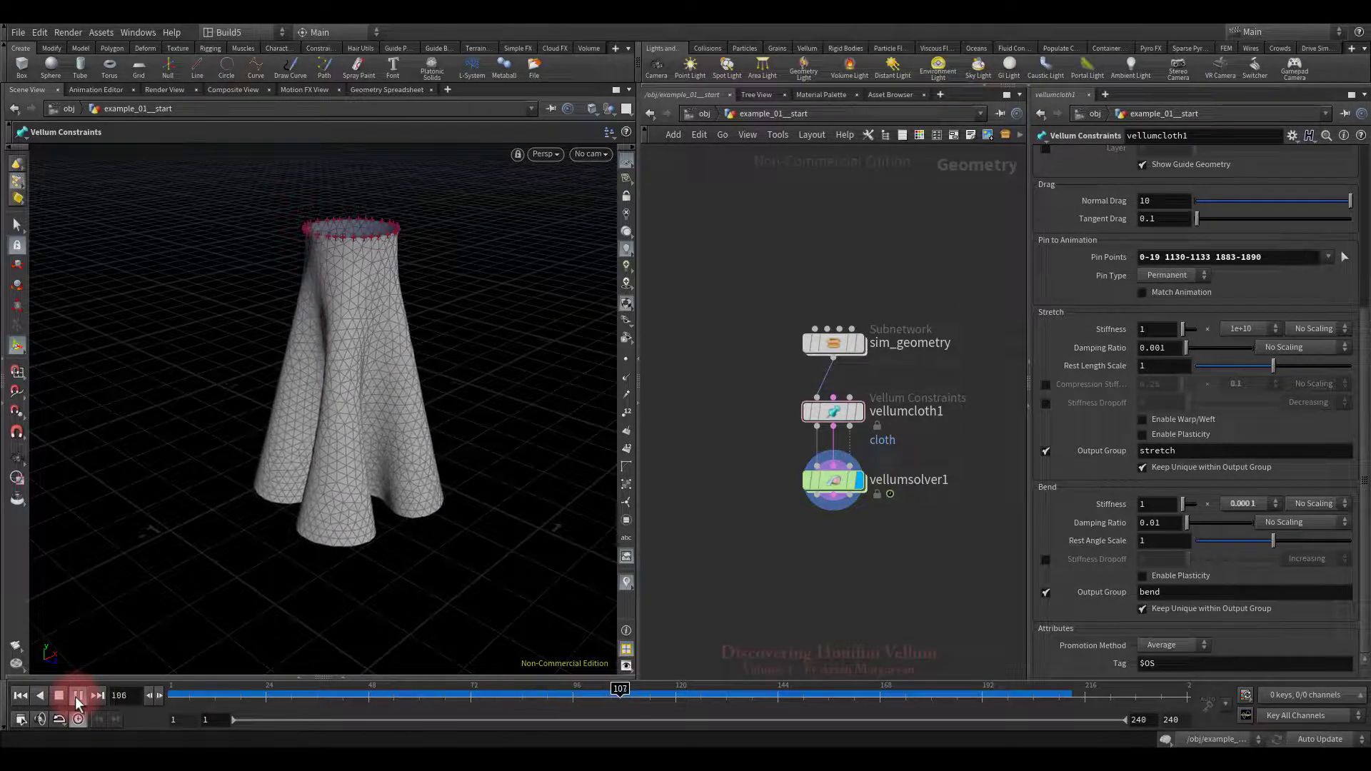
left_click(78, 695)
left_click(20, 695)
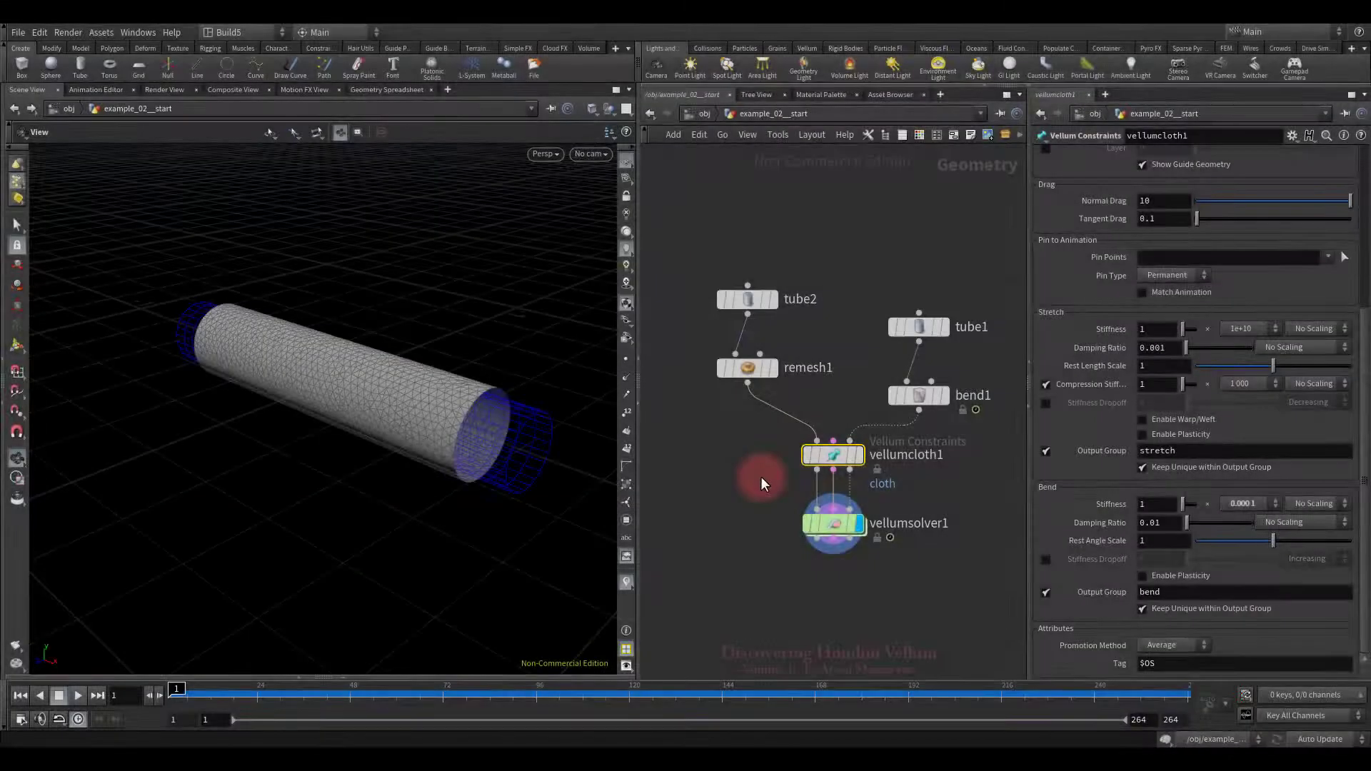
Step: Play the bending tube example while orbiting around it, then rewind to frame 1
left_click(79, 698)
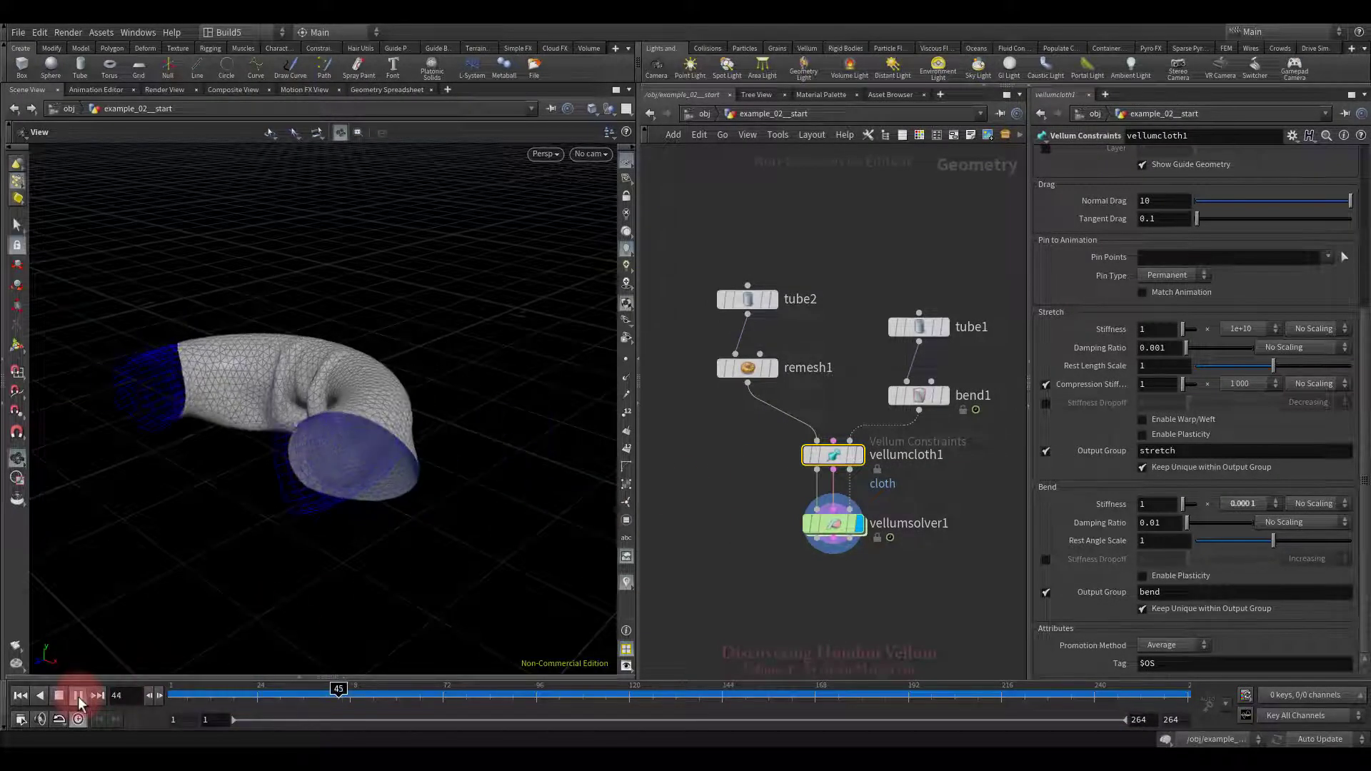
left_click_drag(342, 397, 407, 499)
middle_click_drag(407, 499, 485, 460)
left_click_drag(485, 460, 327, 490)
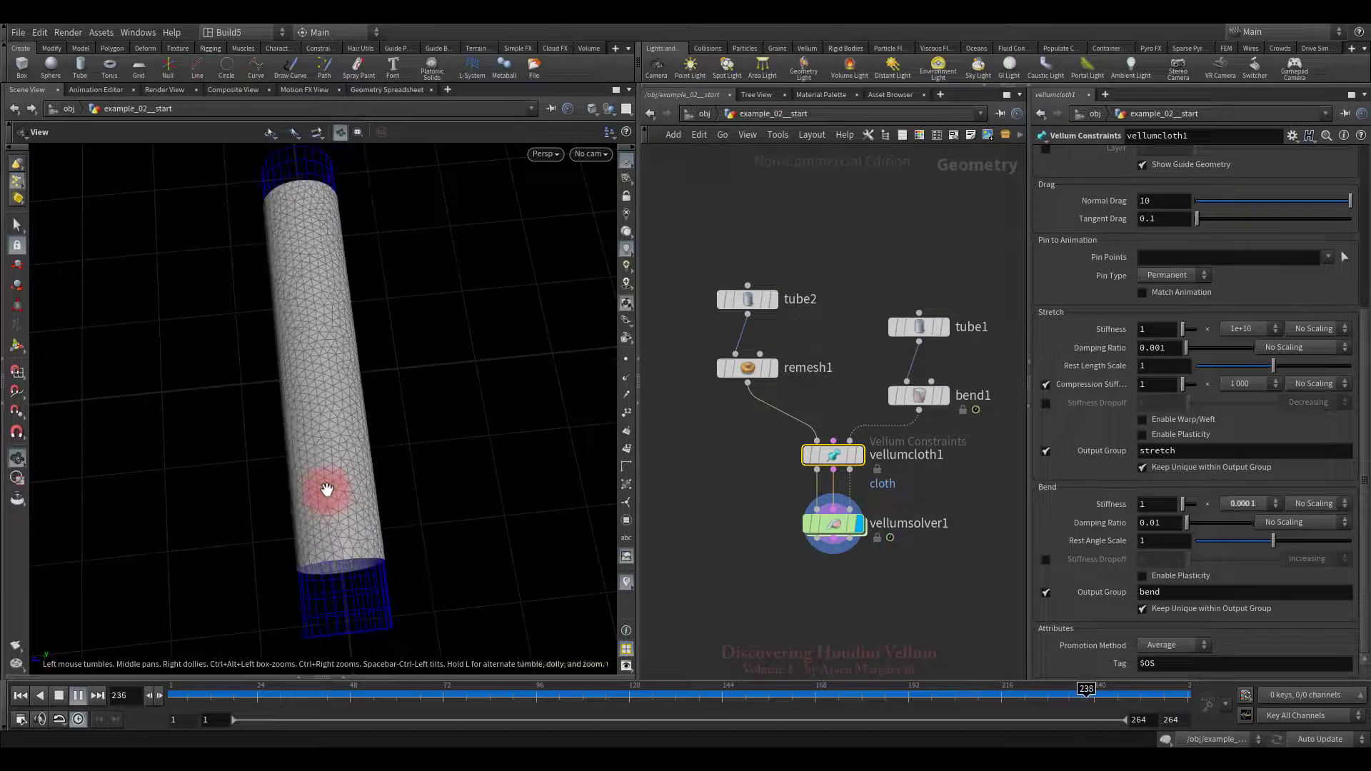
left_click(60, 696)
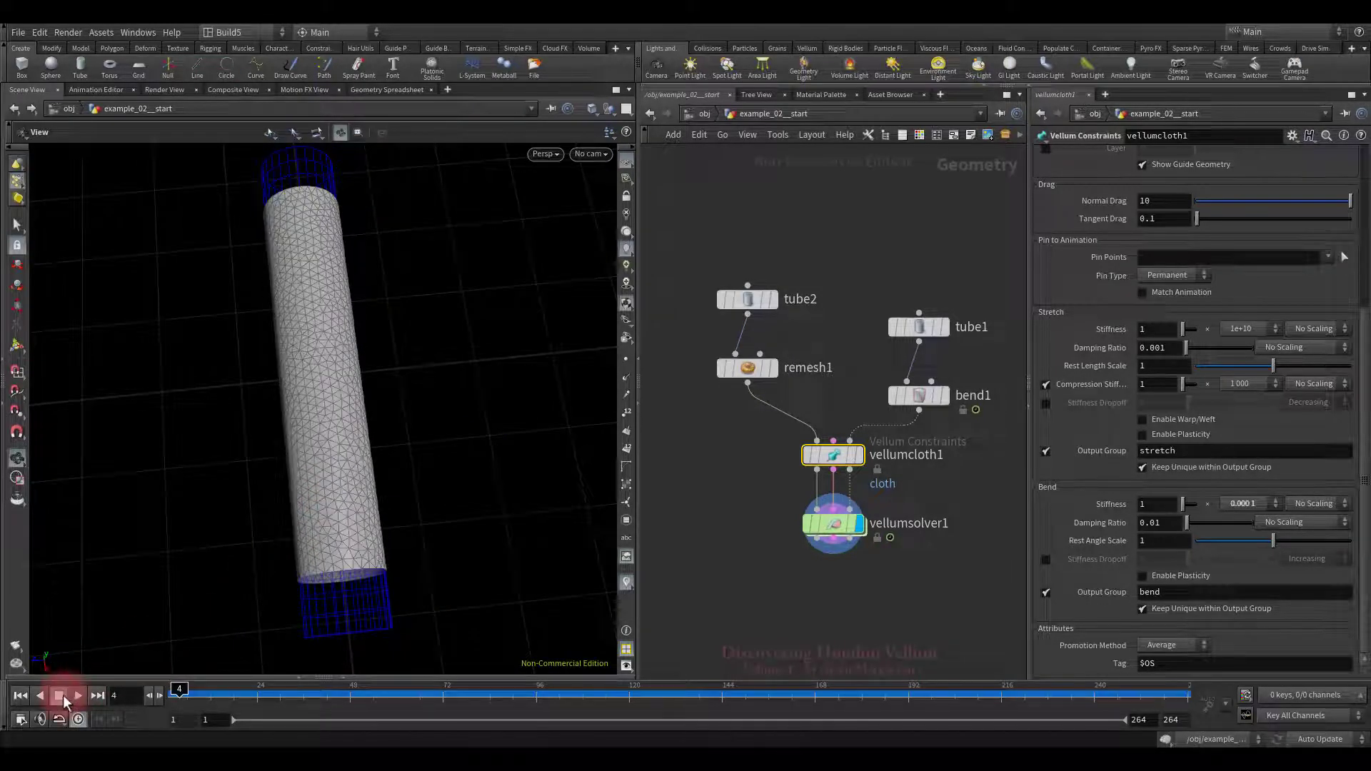
left_click(20, 696)
Step: Set the Compression Stiffness multiplier to 1e+10 and play through to frame 246
left_click(1239, 384)
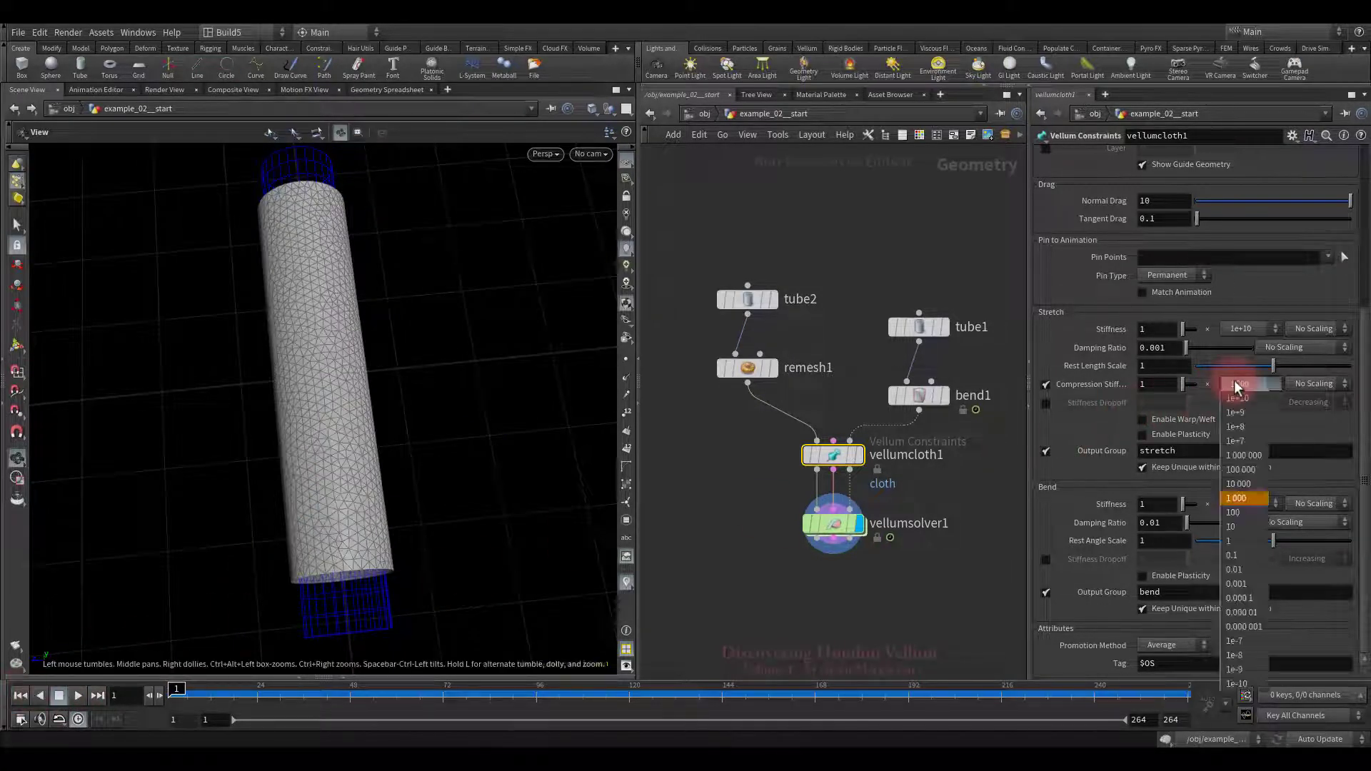
left_click(1237, 397)
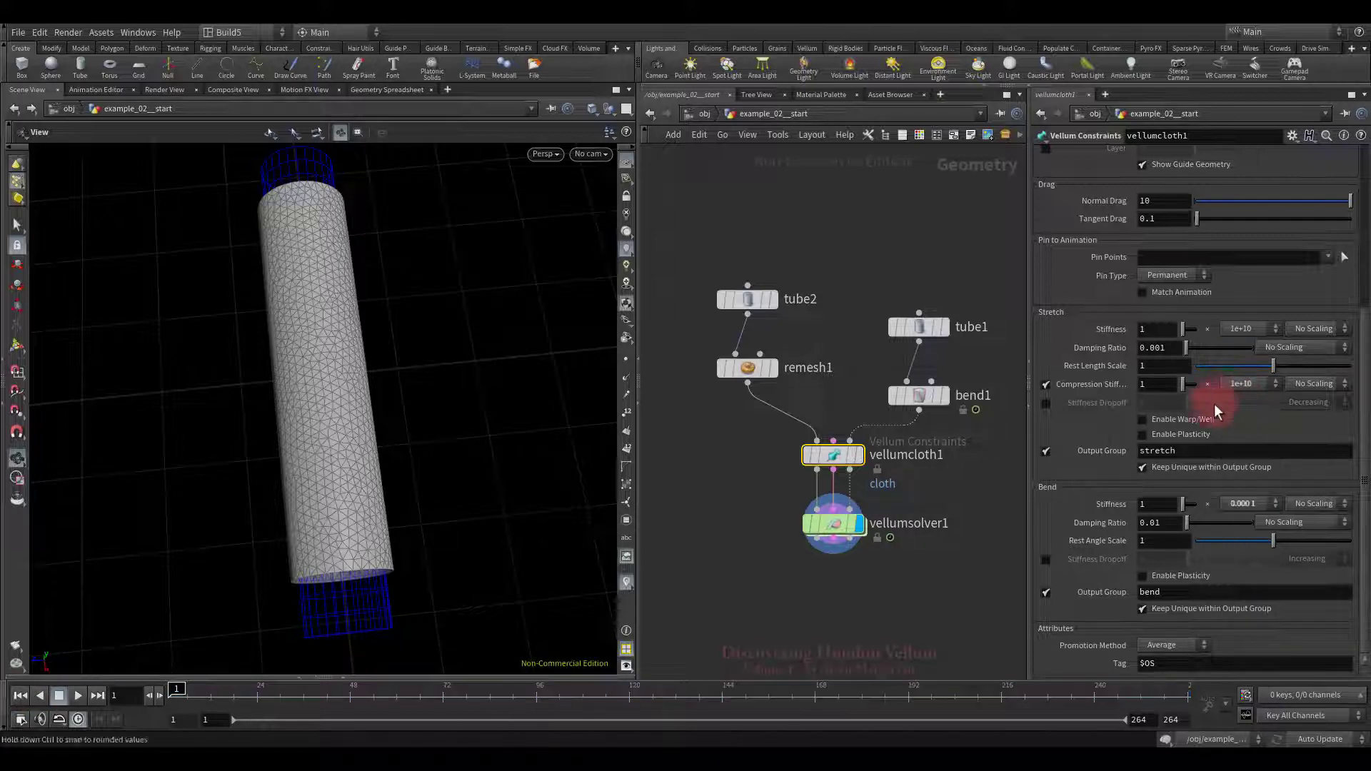
left_click(78, 696)
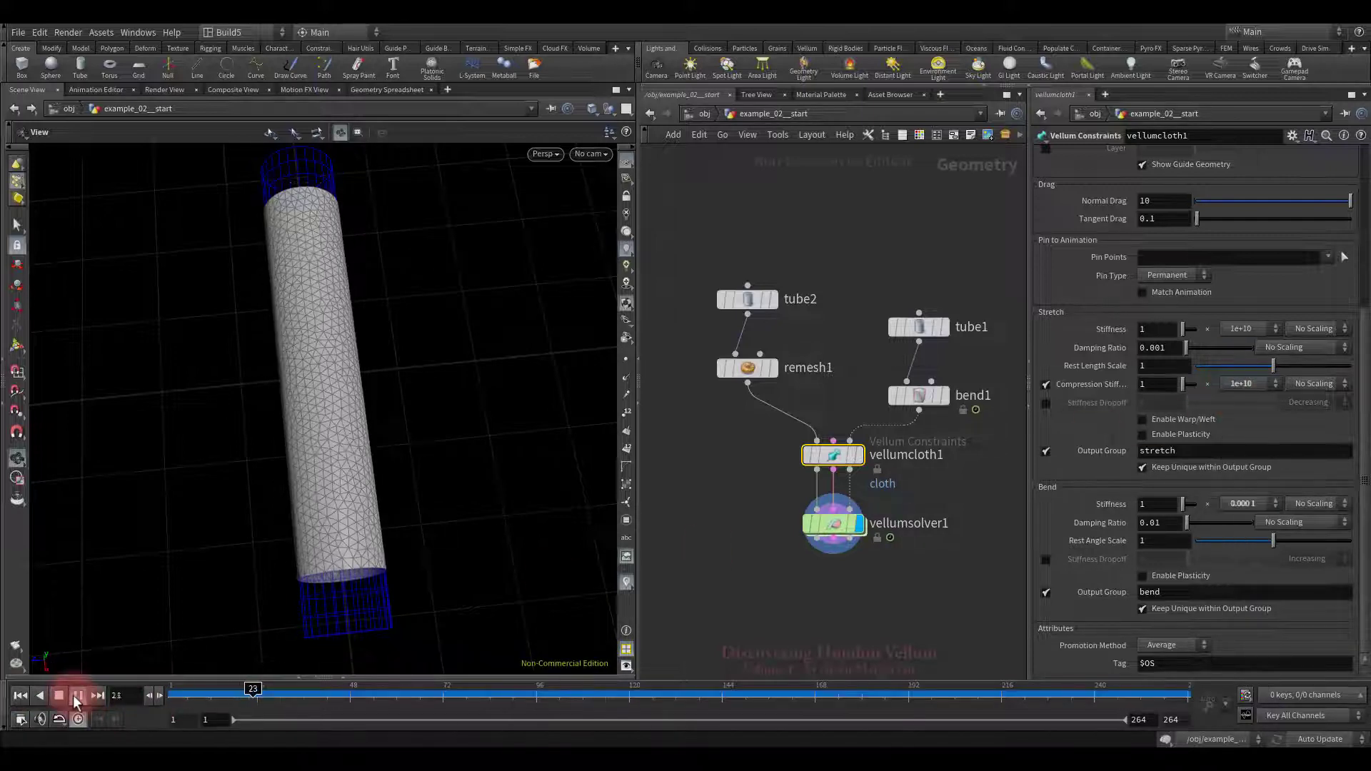
left_click_drag(252, 528, 164, 617)
left_click(60, 695)
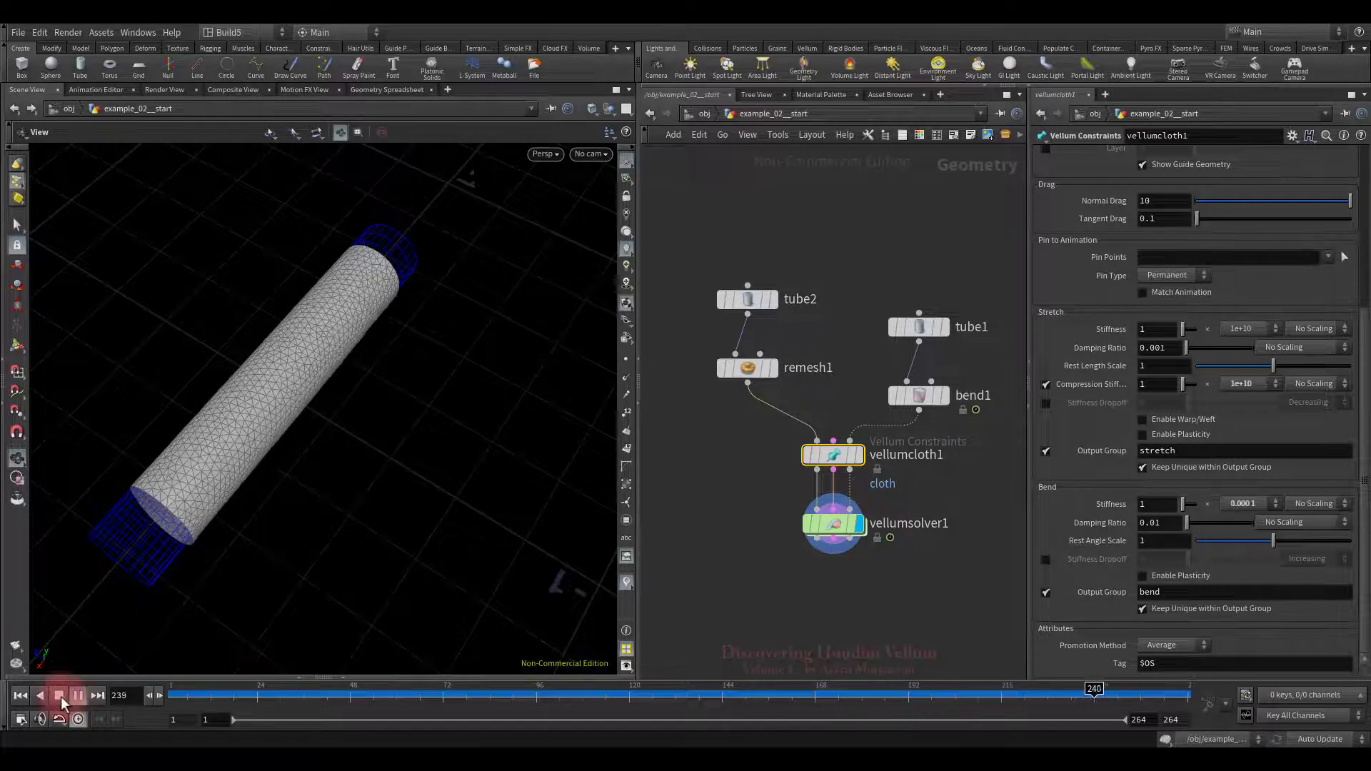
Step: Set vellumsolver1's Substeps to 5
left_click(20, 695)
left_click_drag(869, 542, 872, 544)
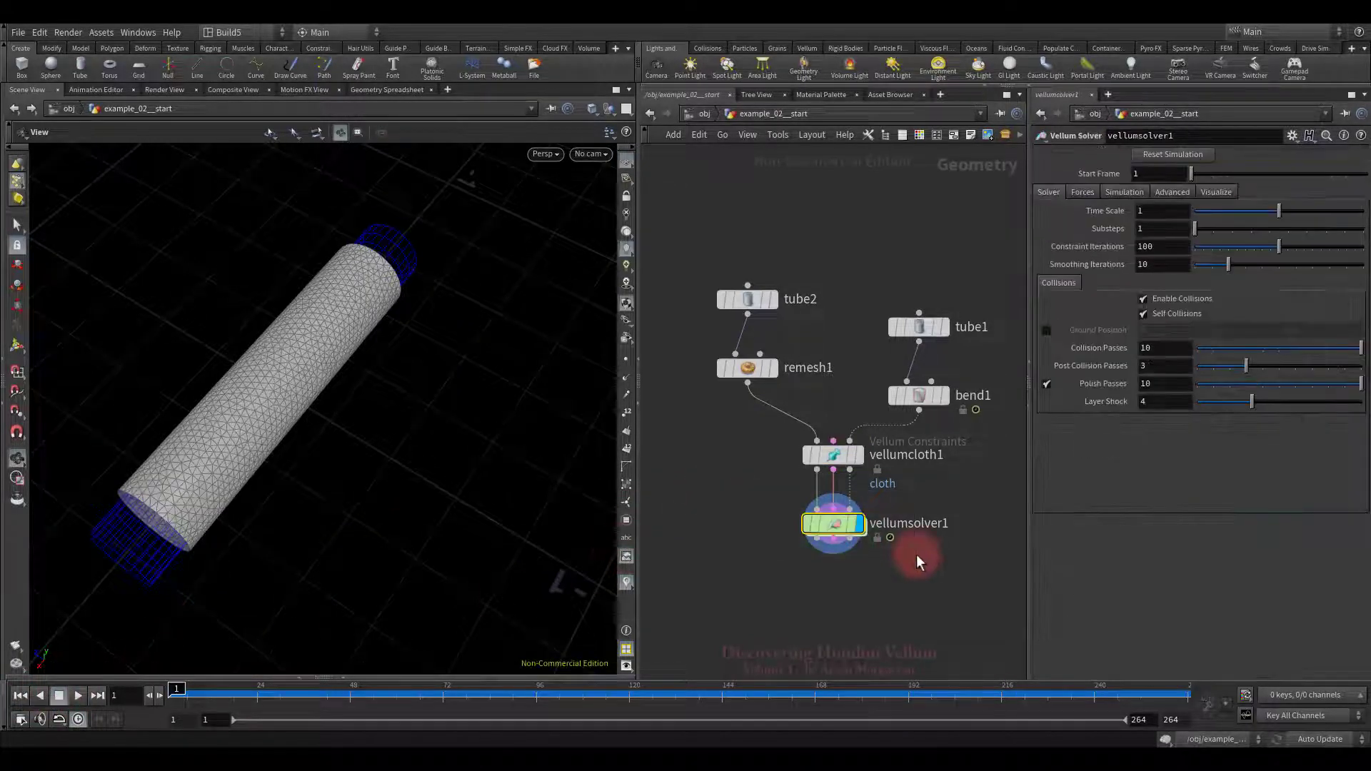
left_click(1155, 229)
type("5")
key("Return")
Step: Replay the 5-substep simulation twice while orbiting the buckling tube, then rewind to frame 1
left_click(59, 697)
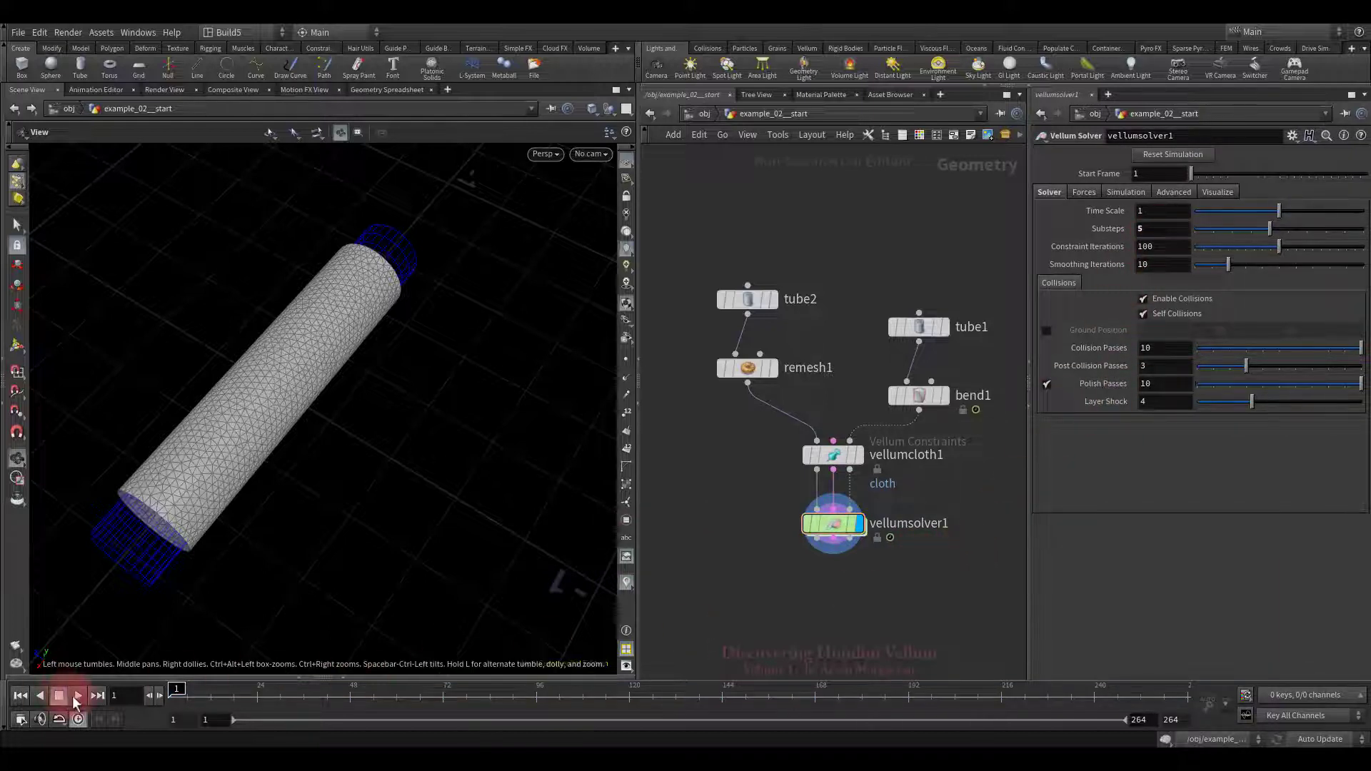
left_click(78, 696)
left_click_drag(164, 592, 460, 446)
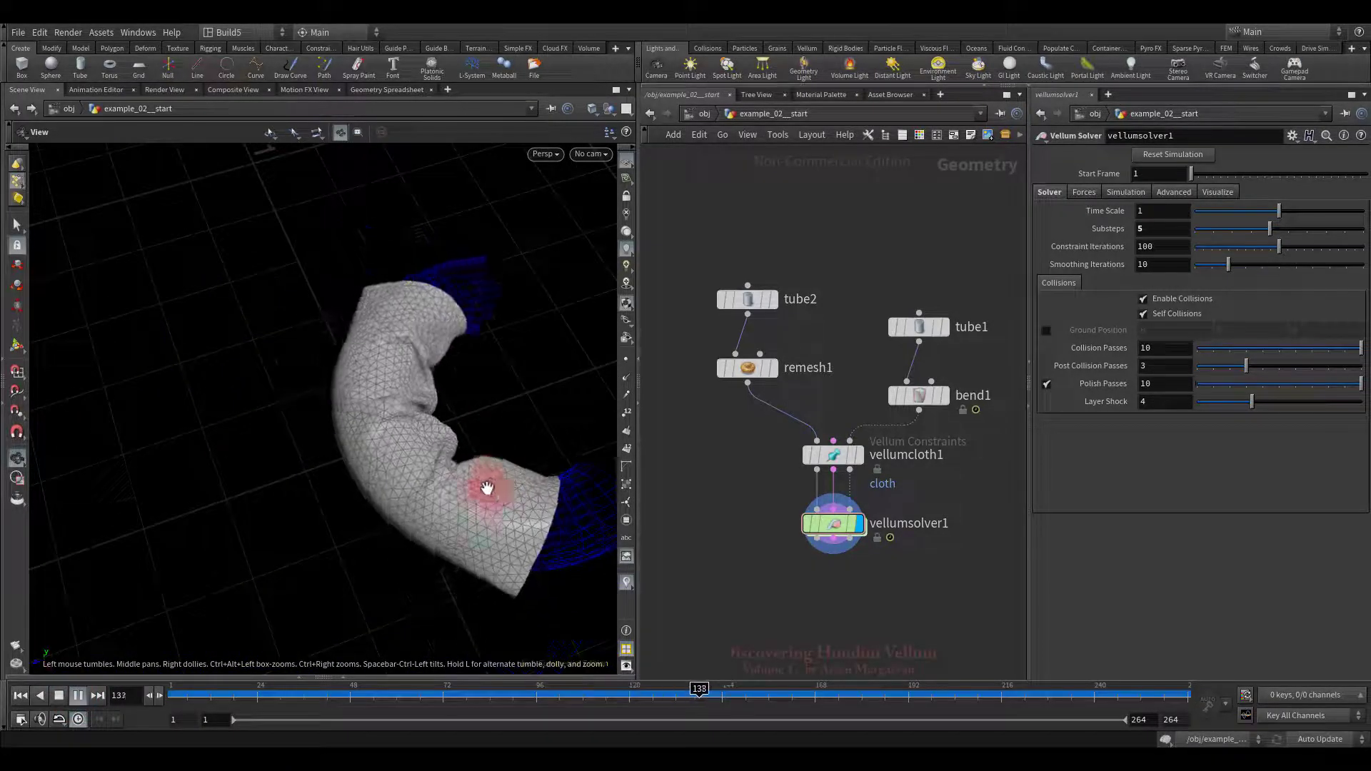
left_click_drag(485, 489, 218, 457)
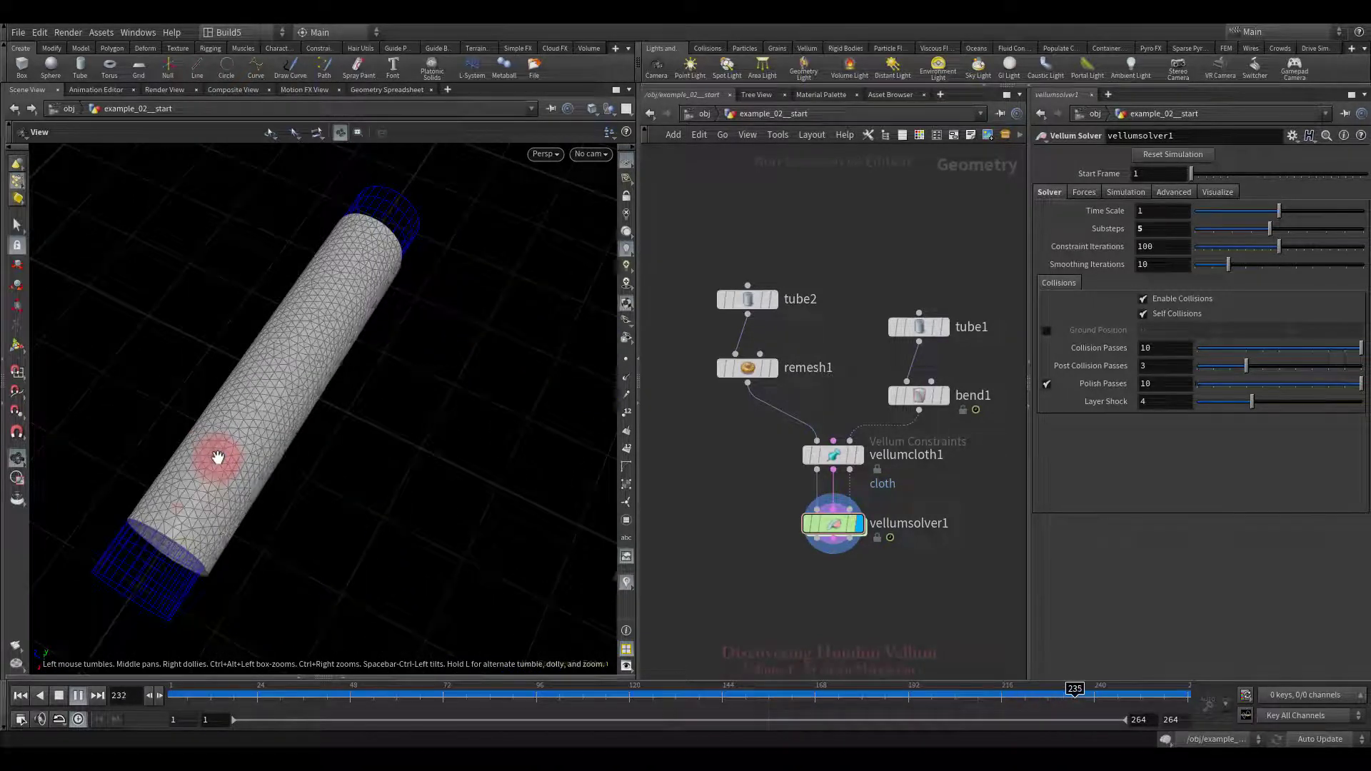
left_click(59, 695)
left_click(78, 695)
left_click_drag(297, 560, 459, 530)
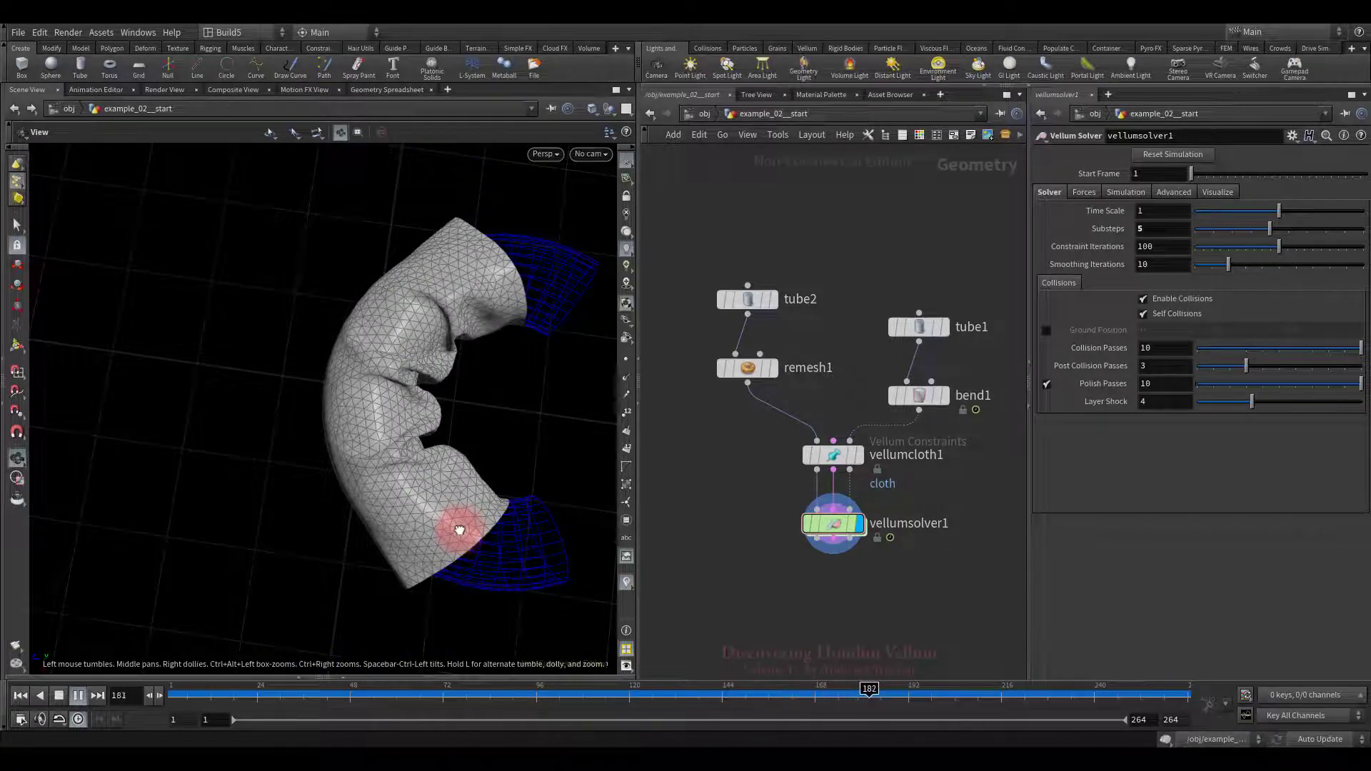
left_click(60, 698)
left_click(20, 697)
Step: Set vellumcloth1's Compression Stiffness multiplier to 10 and replay the tube
left_click_drag(775, 432, 881, 479)
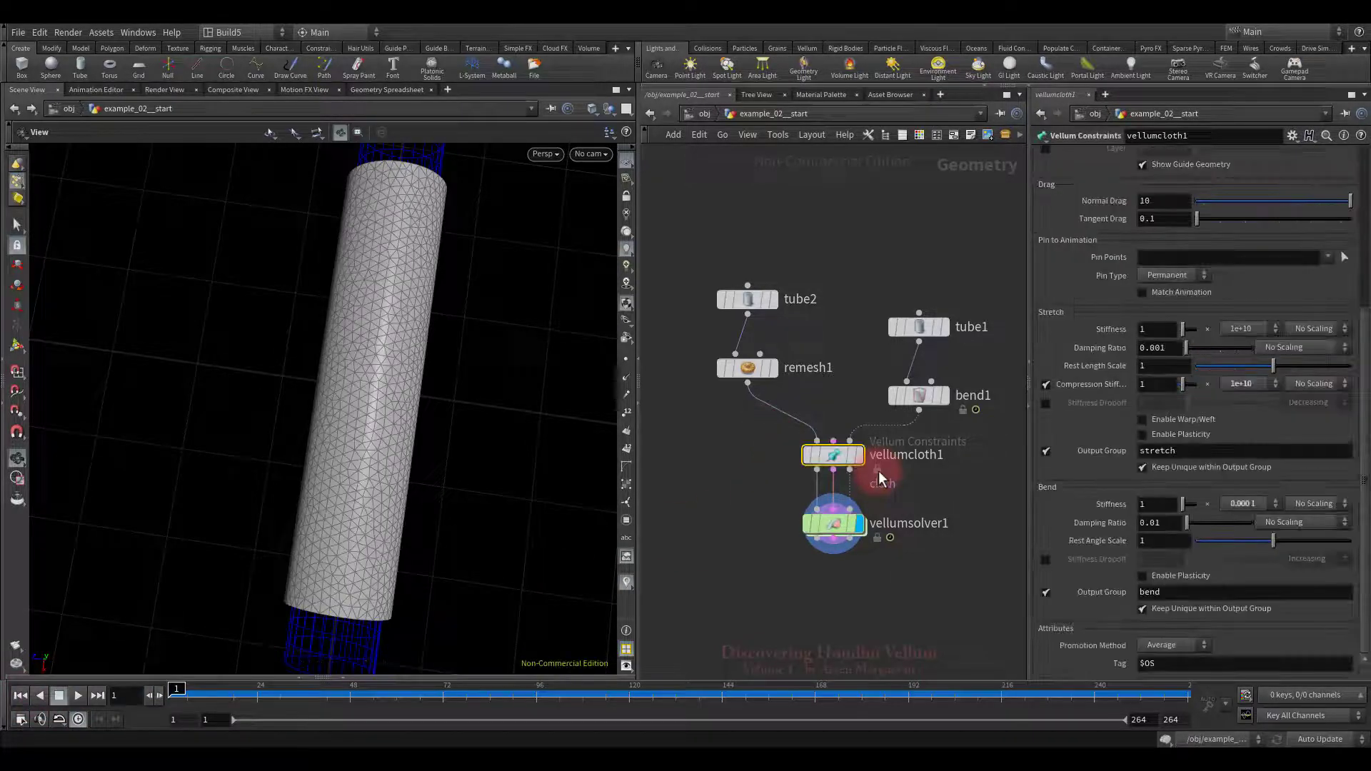
left_click(1255, 383)
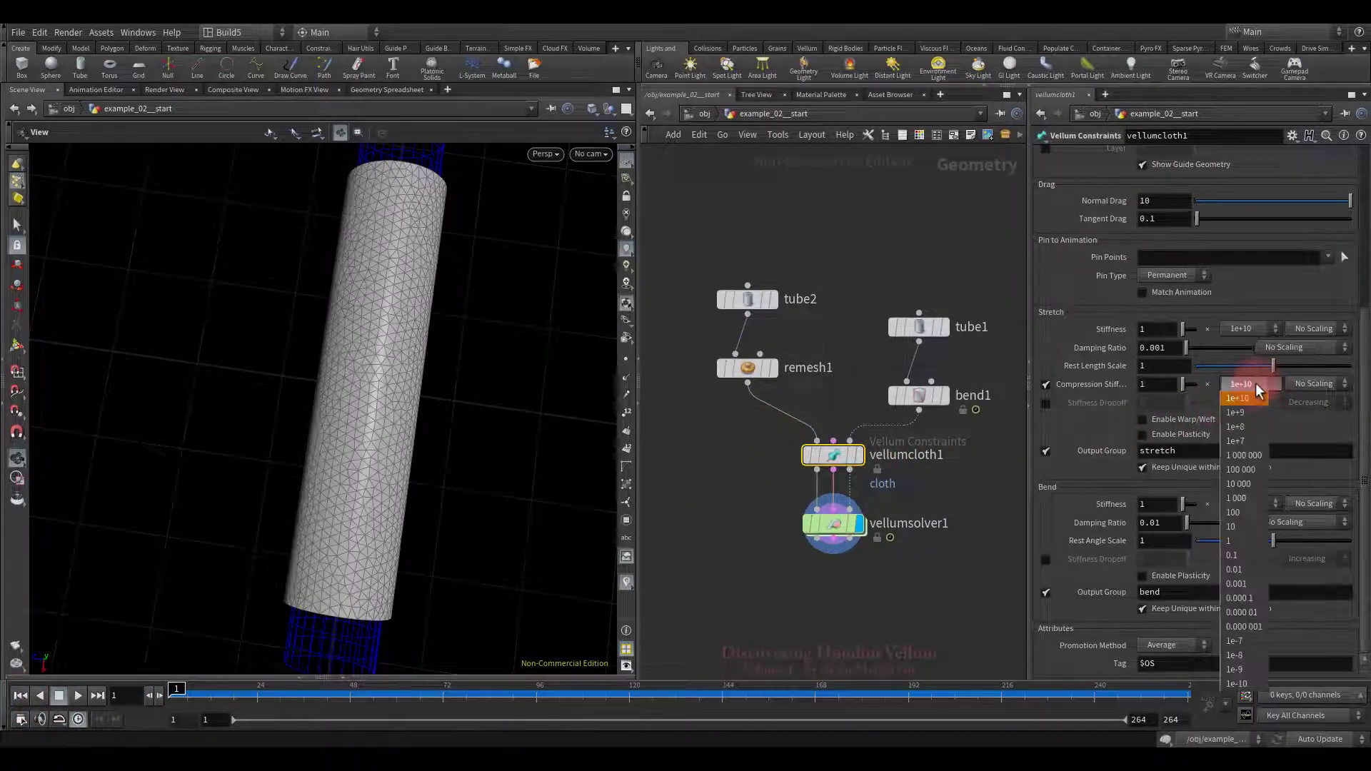
left_click(1232, 527)
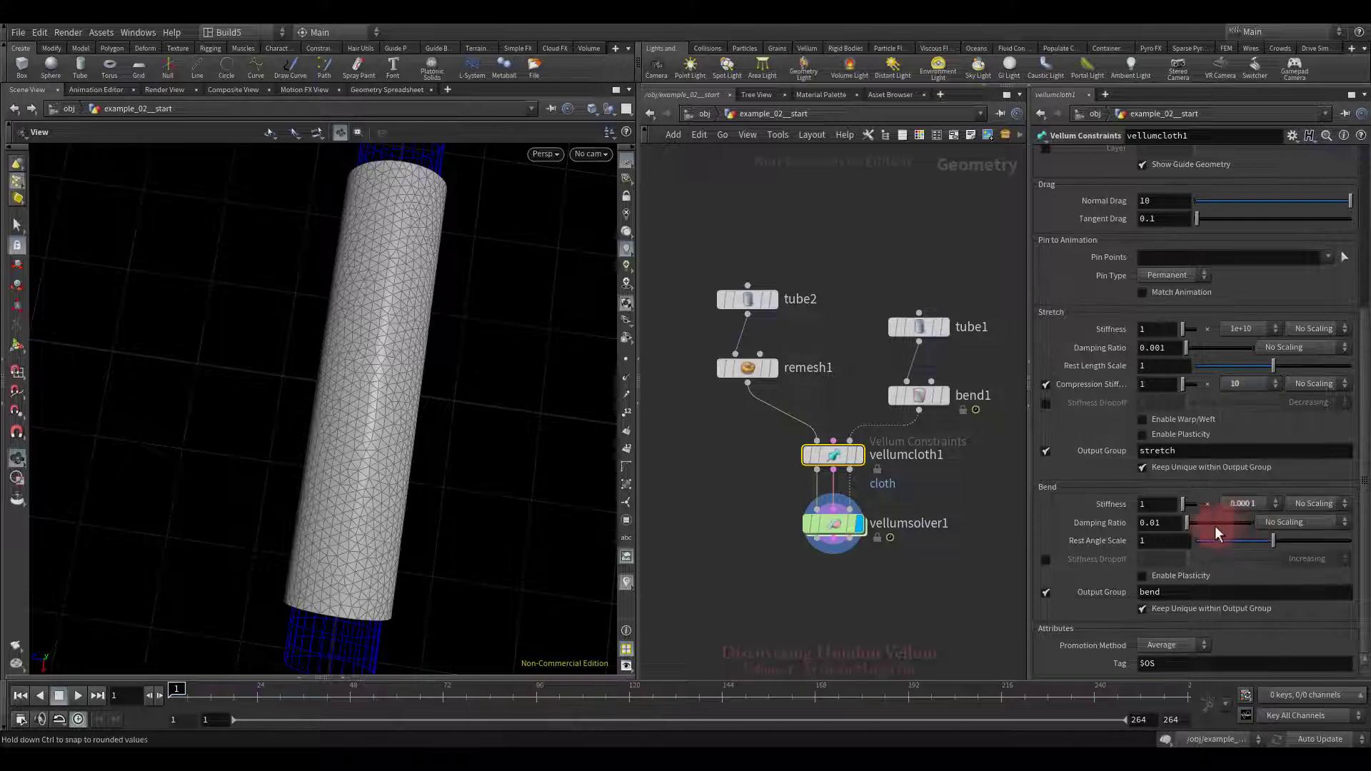
left_click(78, 696)
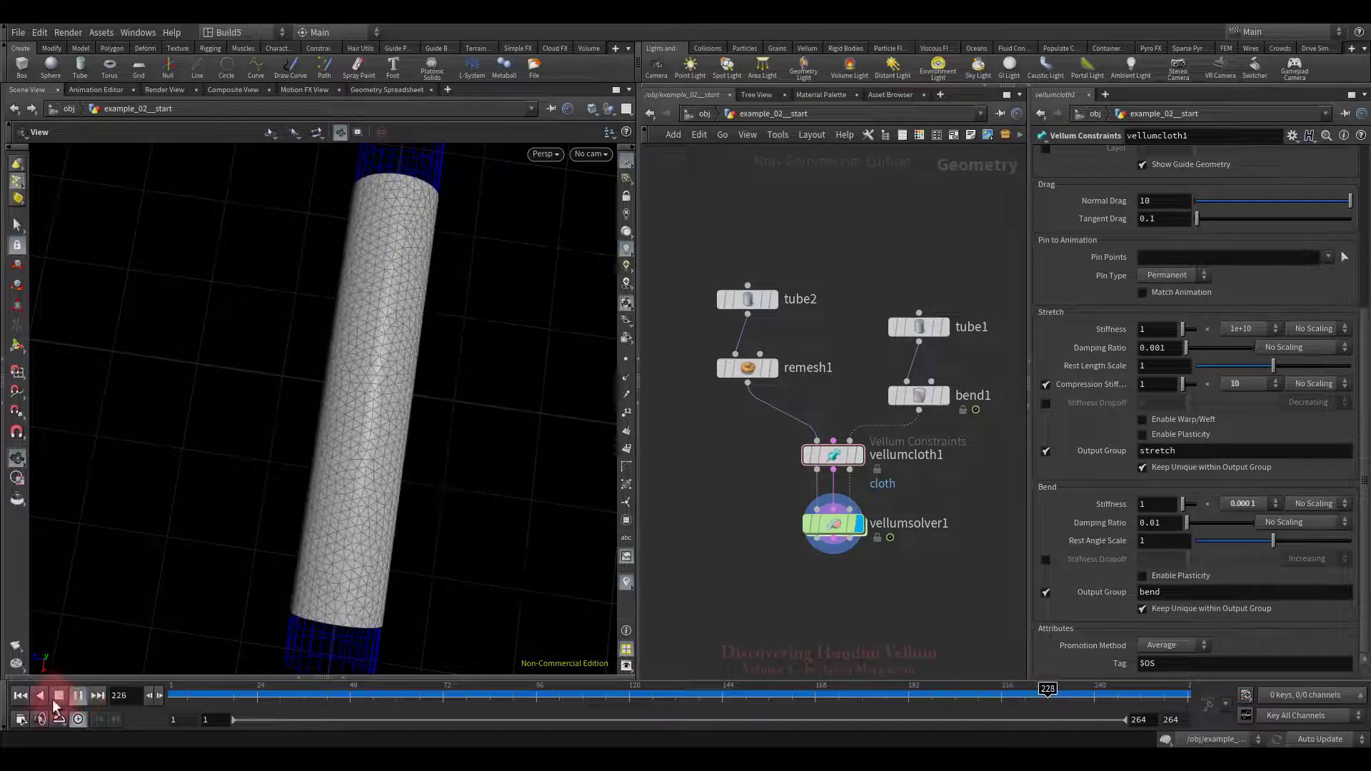
left_click(20, 696)
left_click(1019, 393)
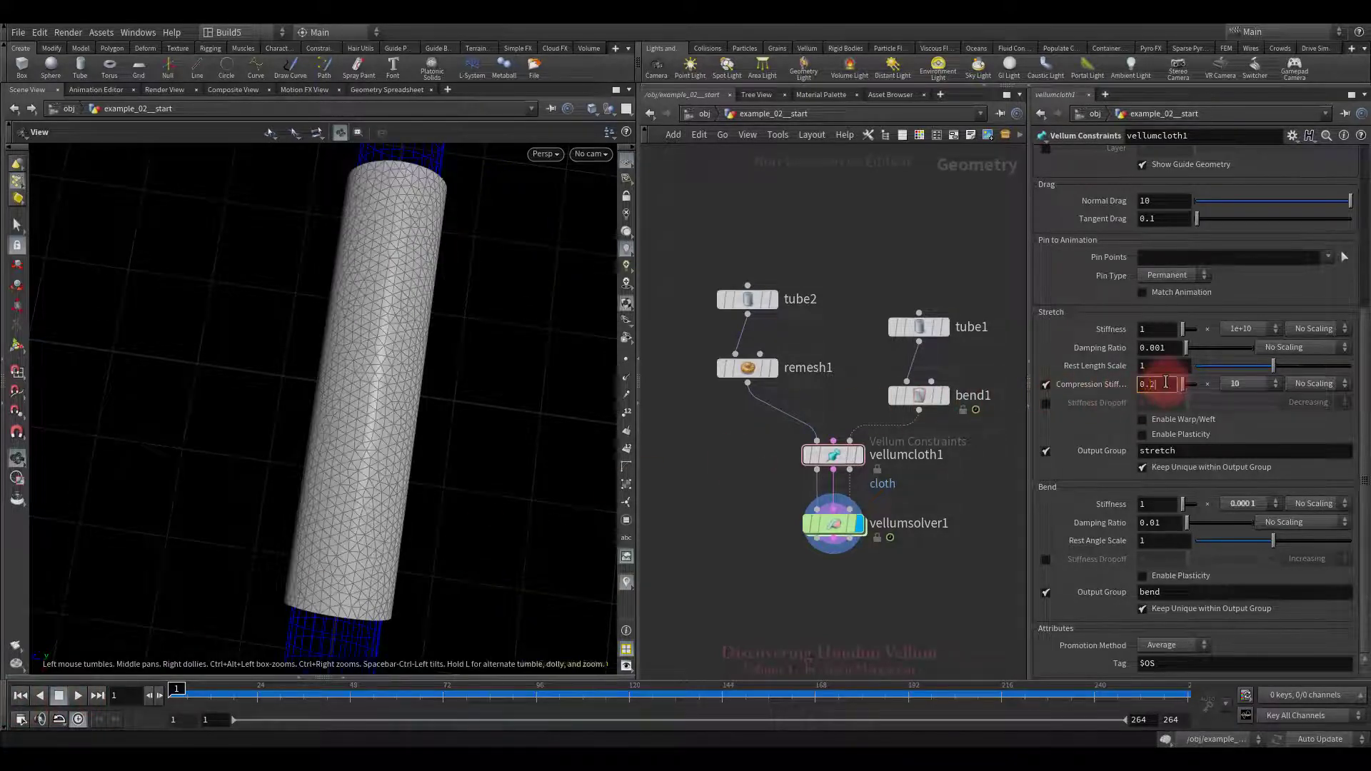
Step: Test Compression Stiffness values 0.25 and 0.1, replaying and rewinding after each
left_click(177, 717)
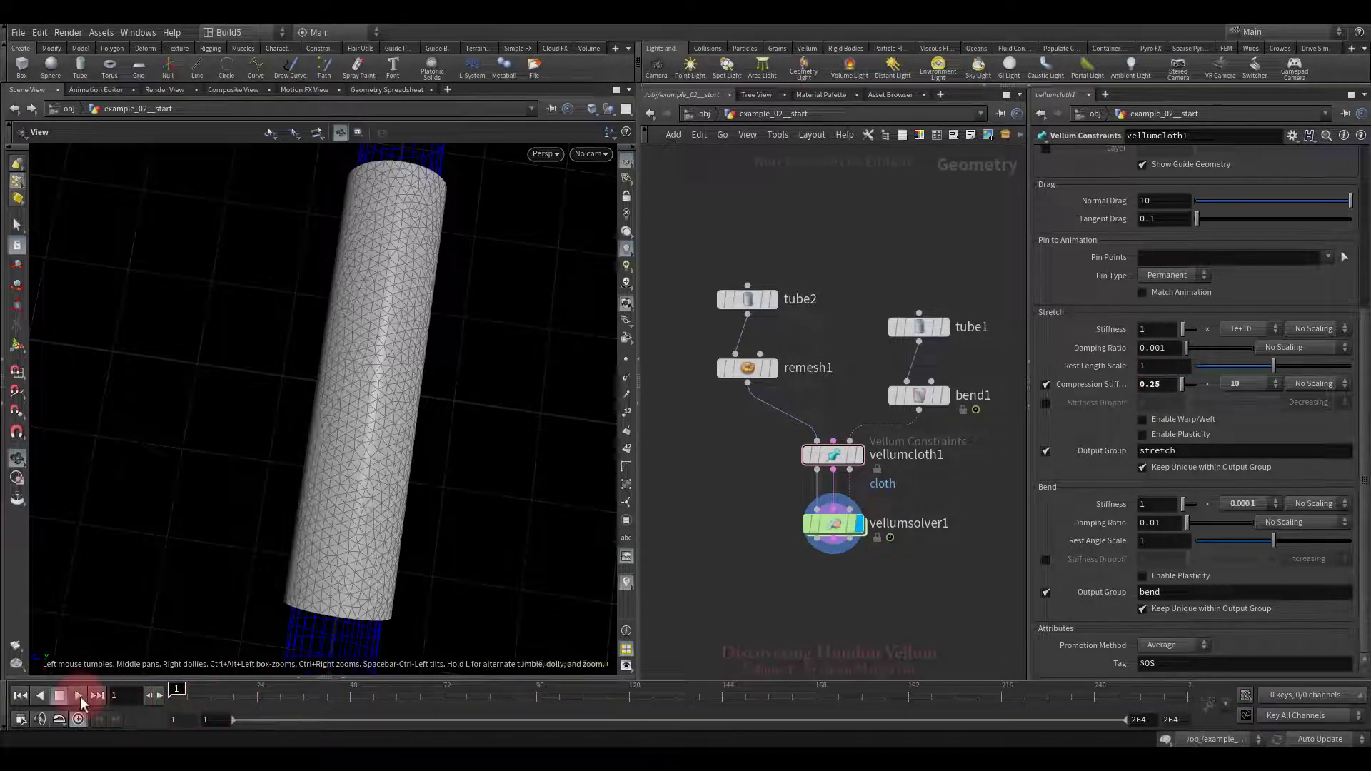
left_click(78, 695)
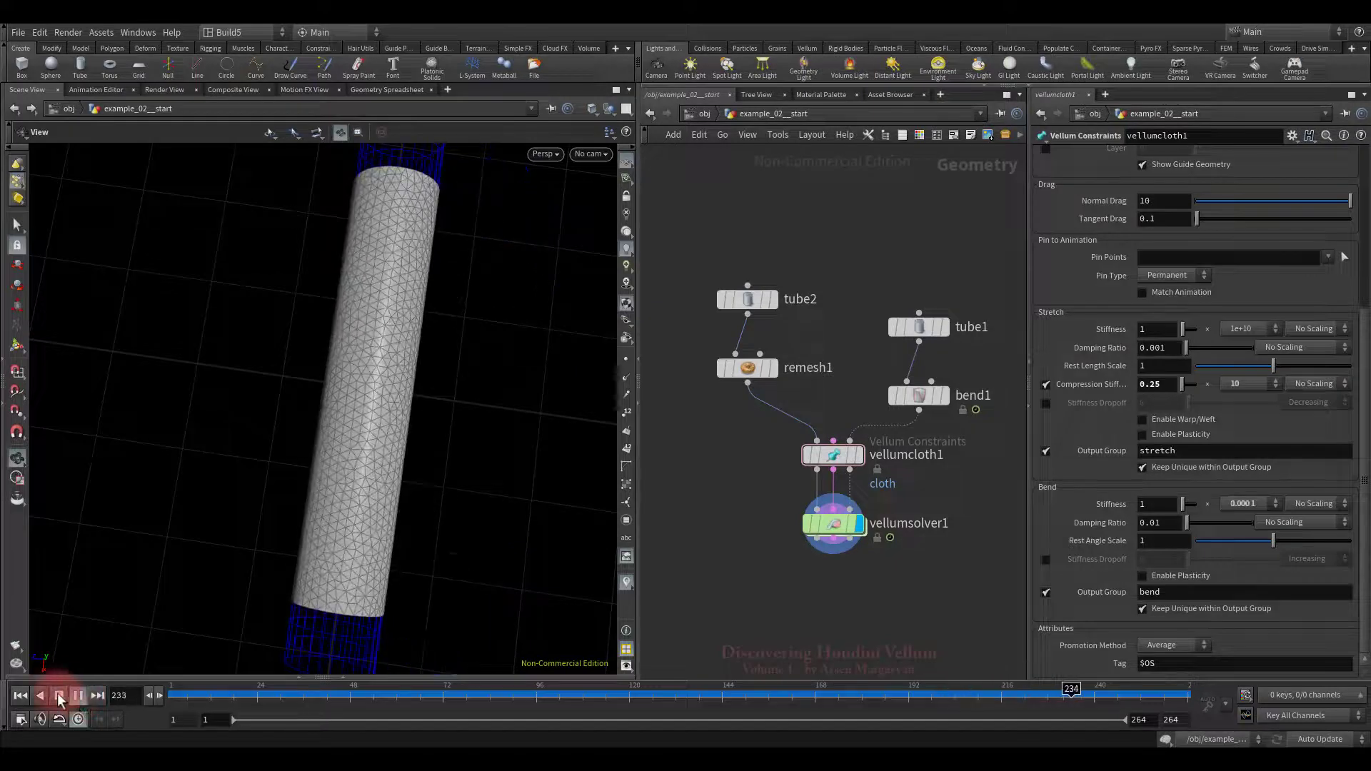
left_click(59, 695)
left_click(20, 695)
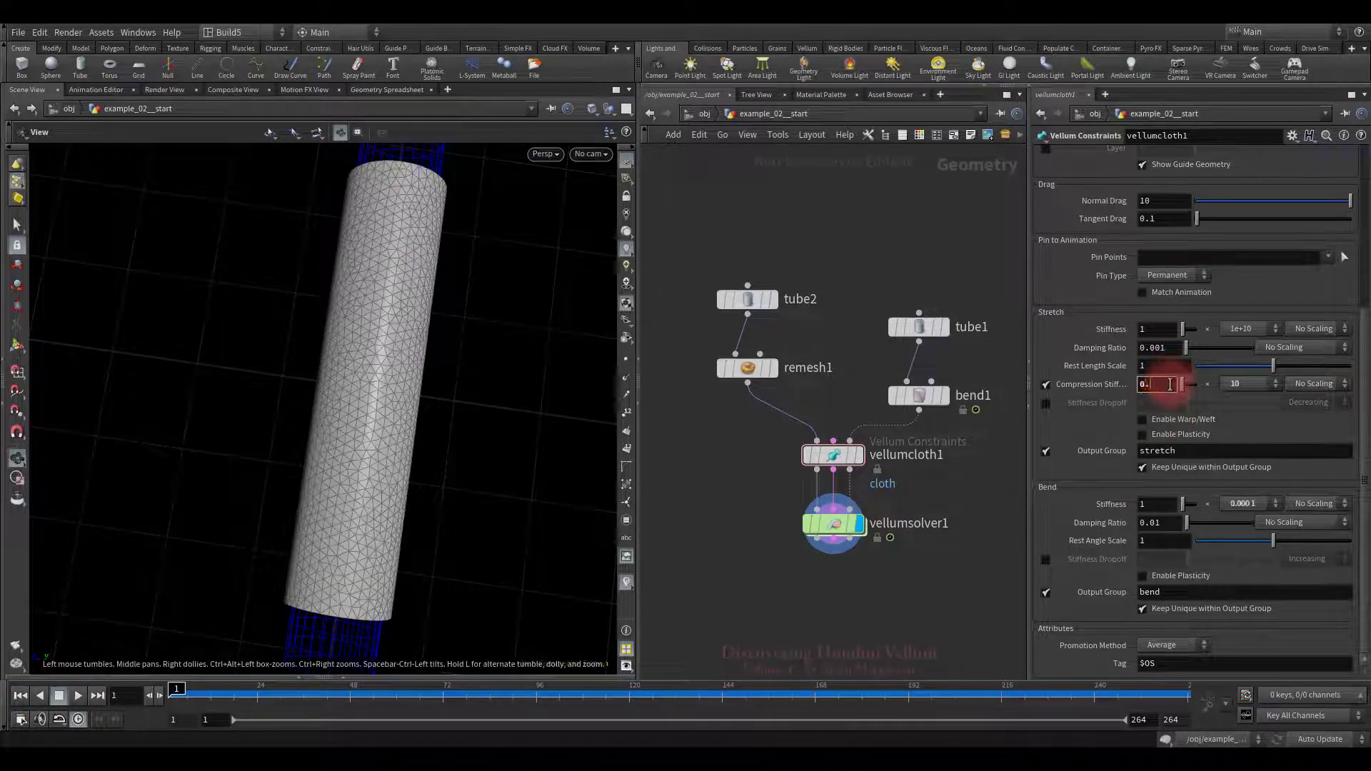
key("Return")
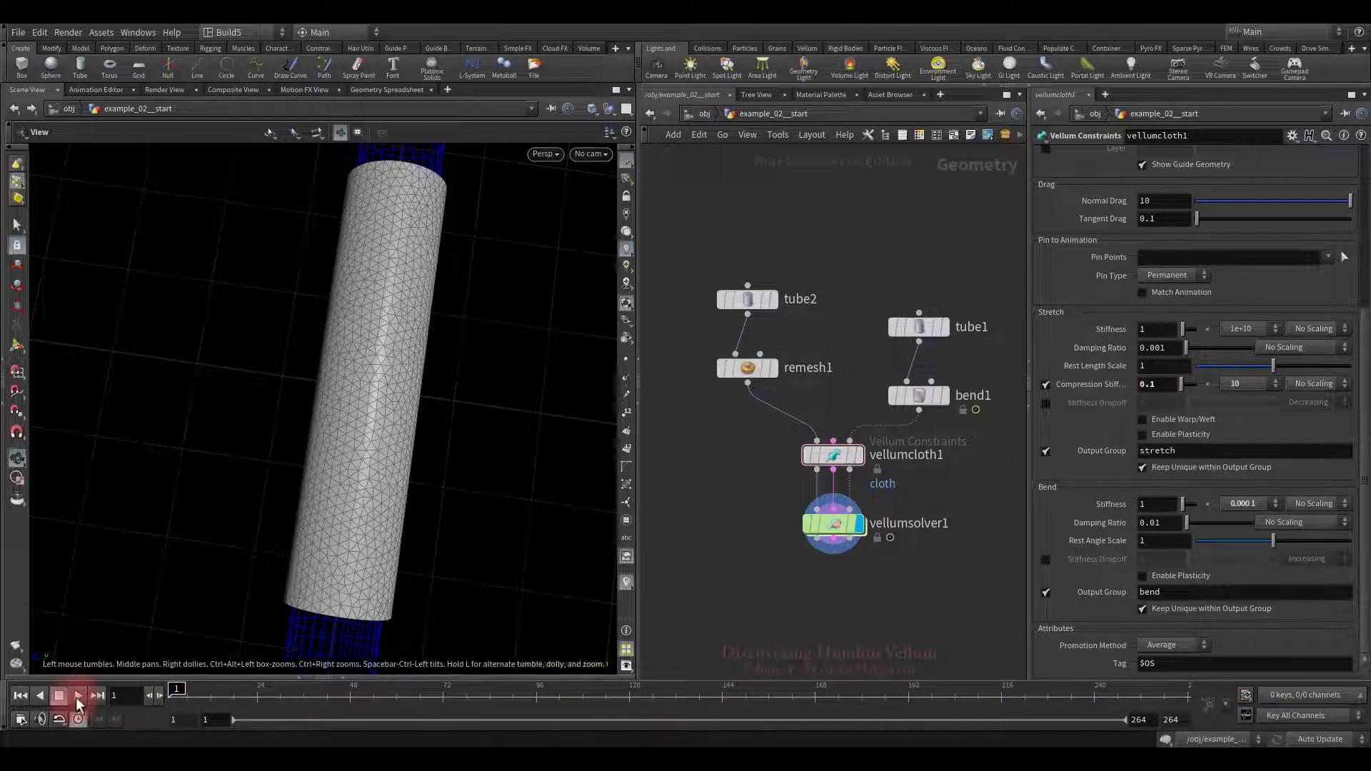
left_click(77, 696)
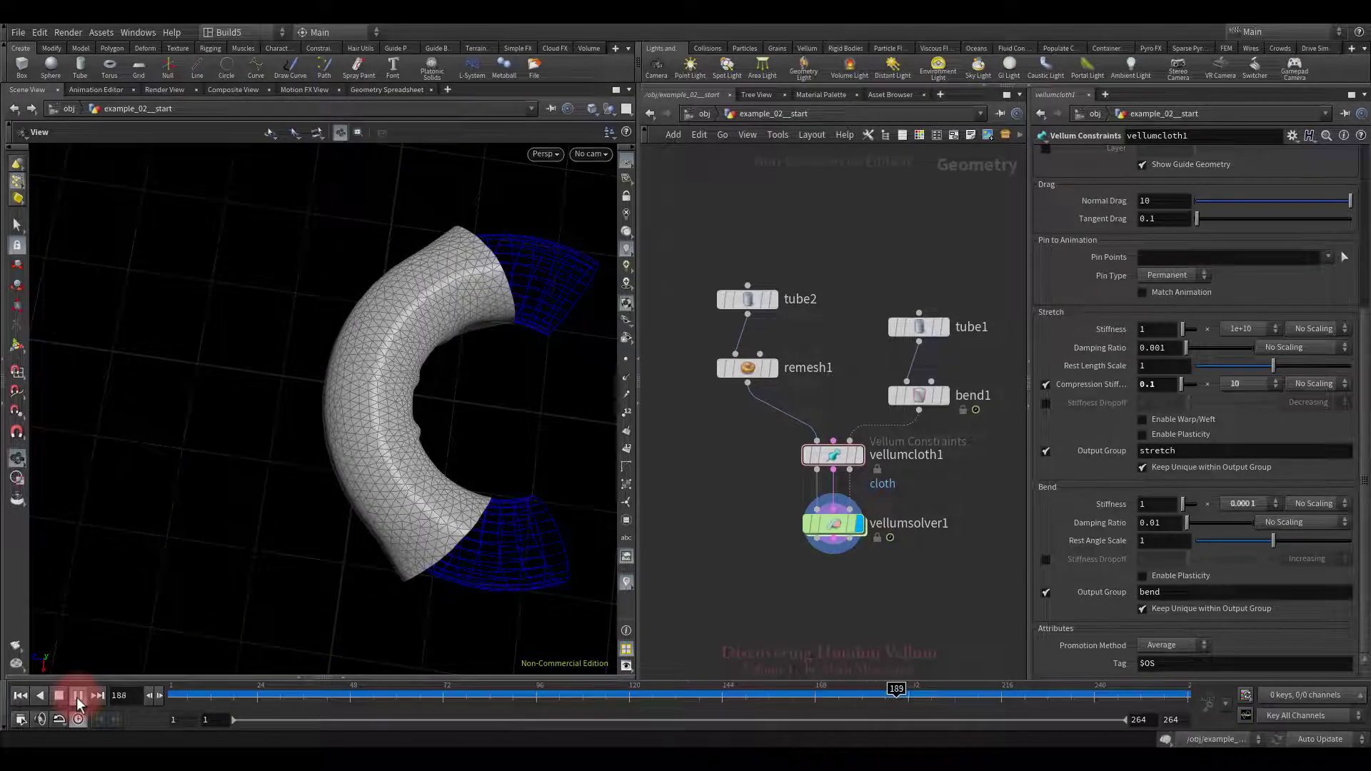
left_click(77, 696)
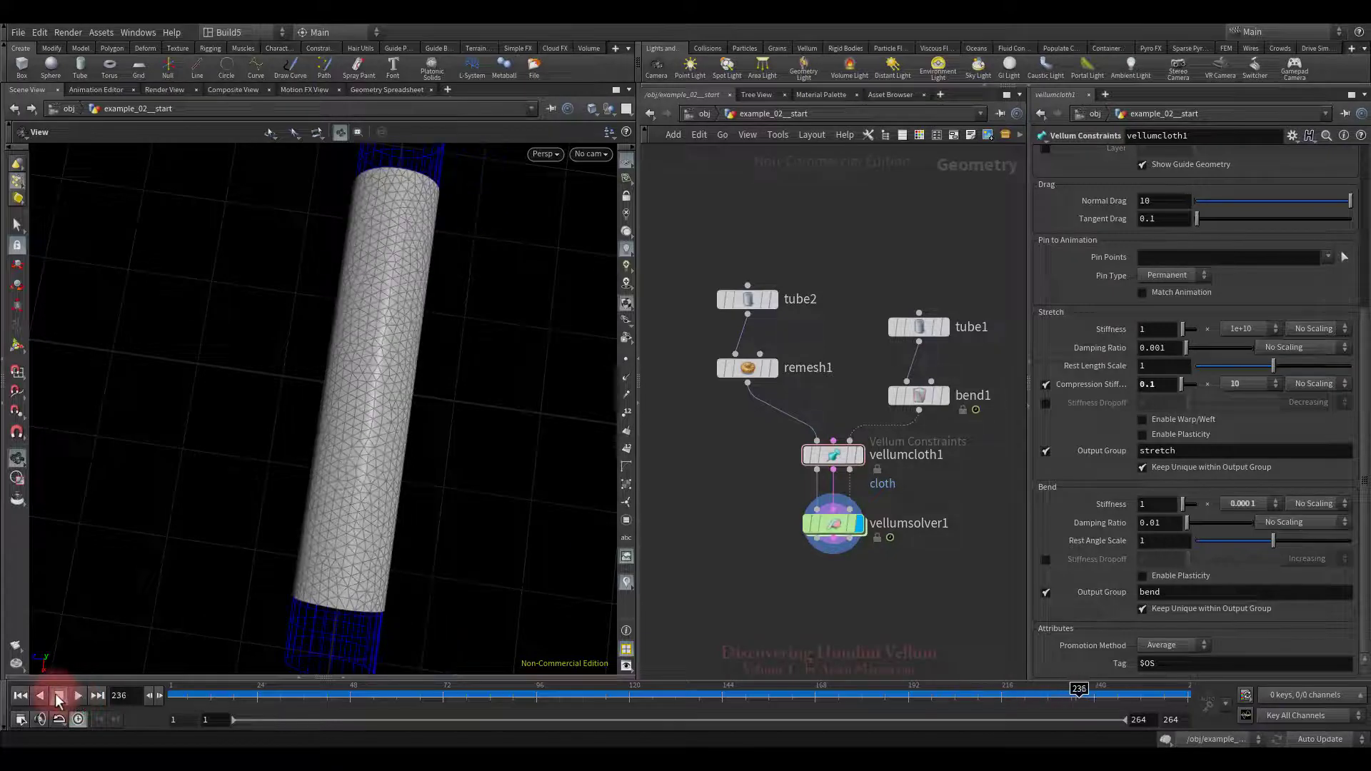
left_click(20, 696)
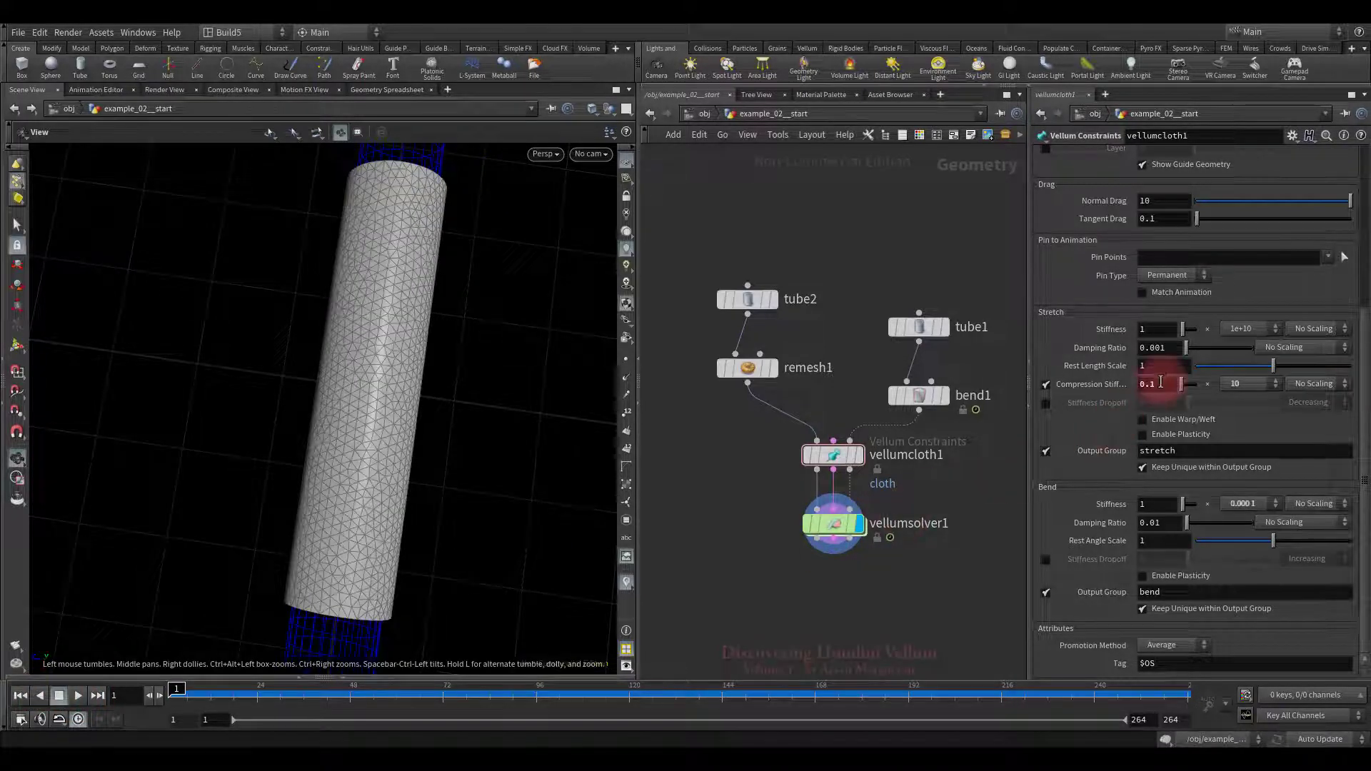
Step: Set Compression Stiffness to 0 and play the simulation while orbiting the tube
key("Return")
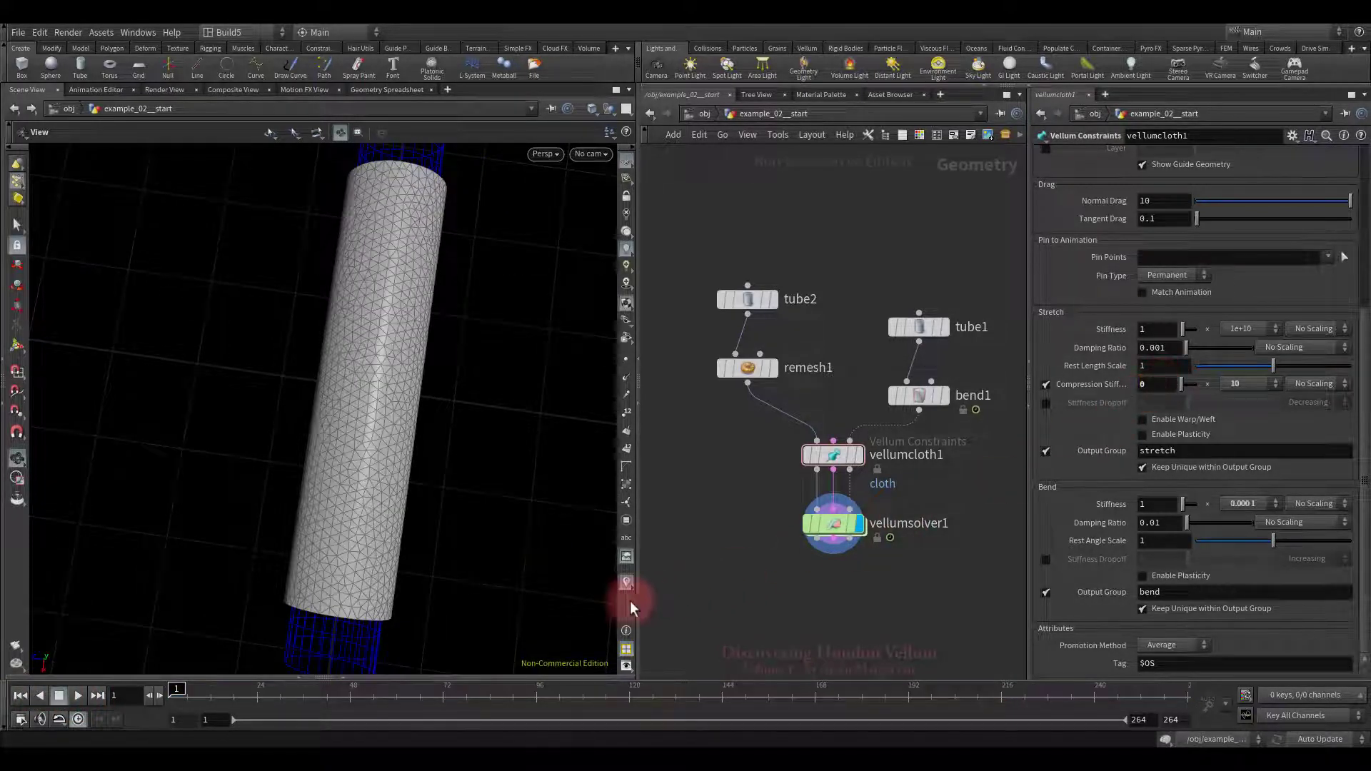
left_click_drag(453, 575, 357, 568)
left_click(78, 696)
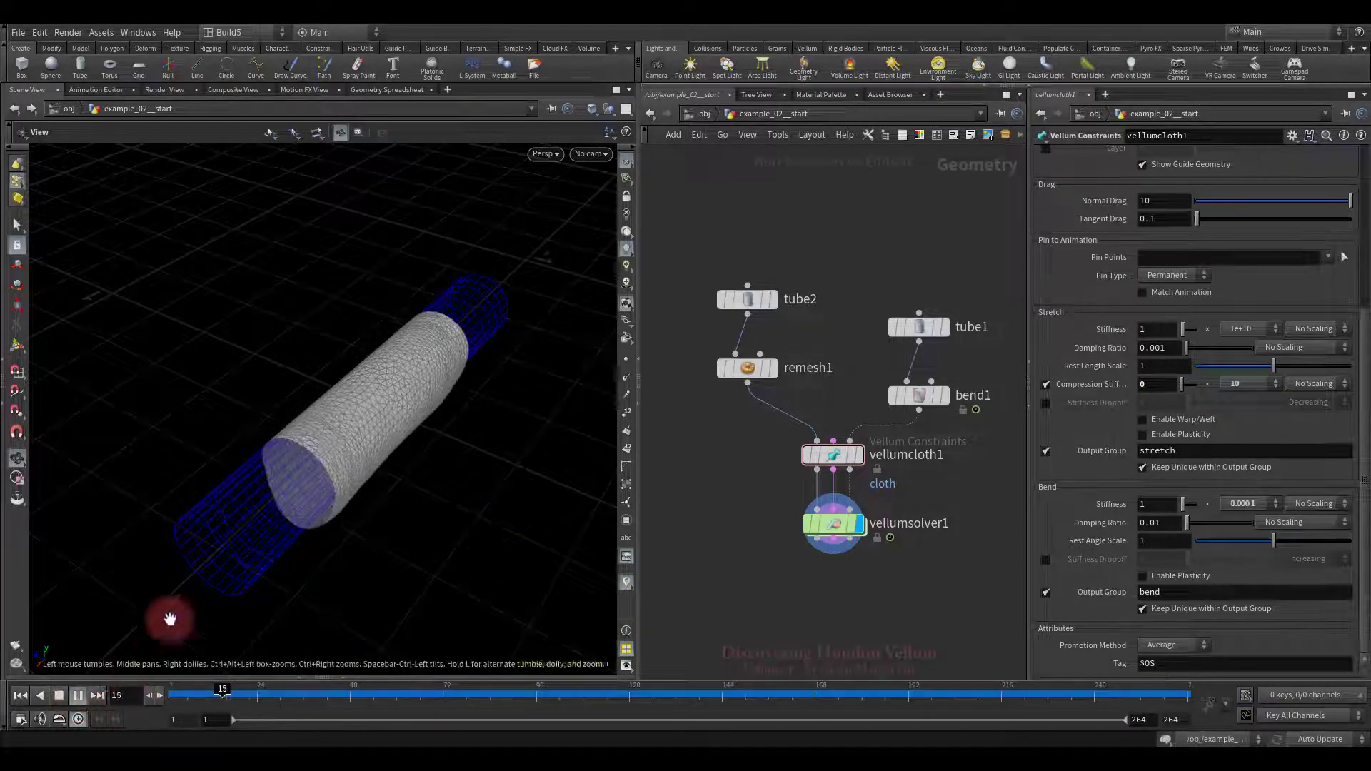
left_click_drag(229, 591, 414, 427)
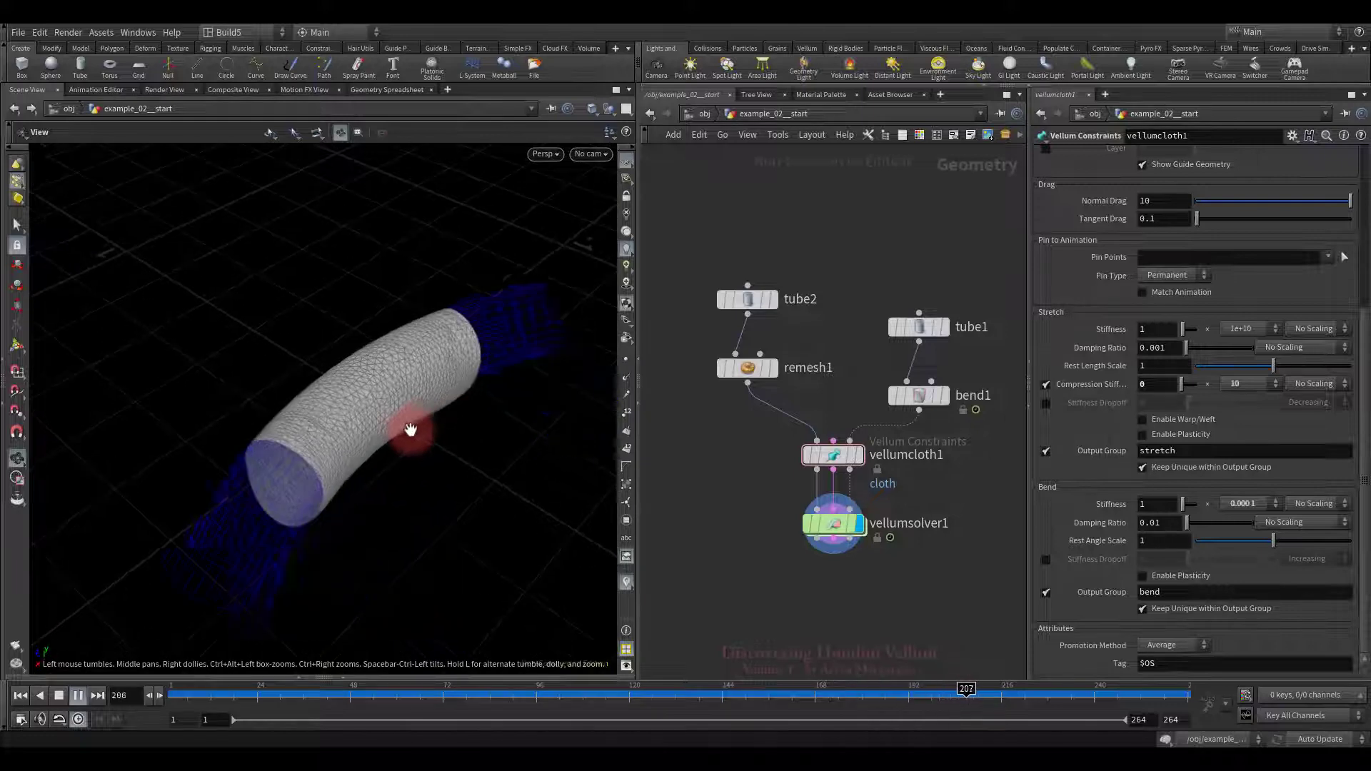
Step: Change bend1's Up Vector Control from Z Axis to X Axis
left_click(58, 694)
left_click(20, 695)
left_click(885, 361)
left_click_drag(956, 416, 958, 417)
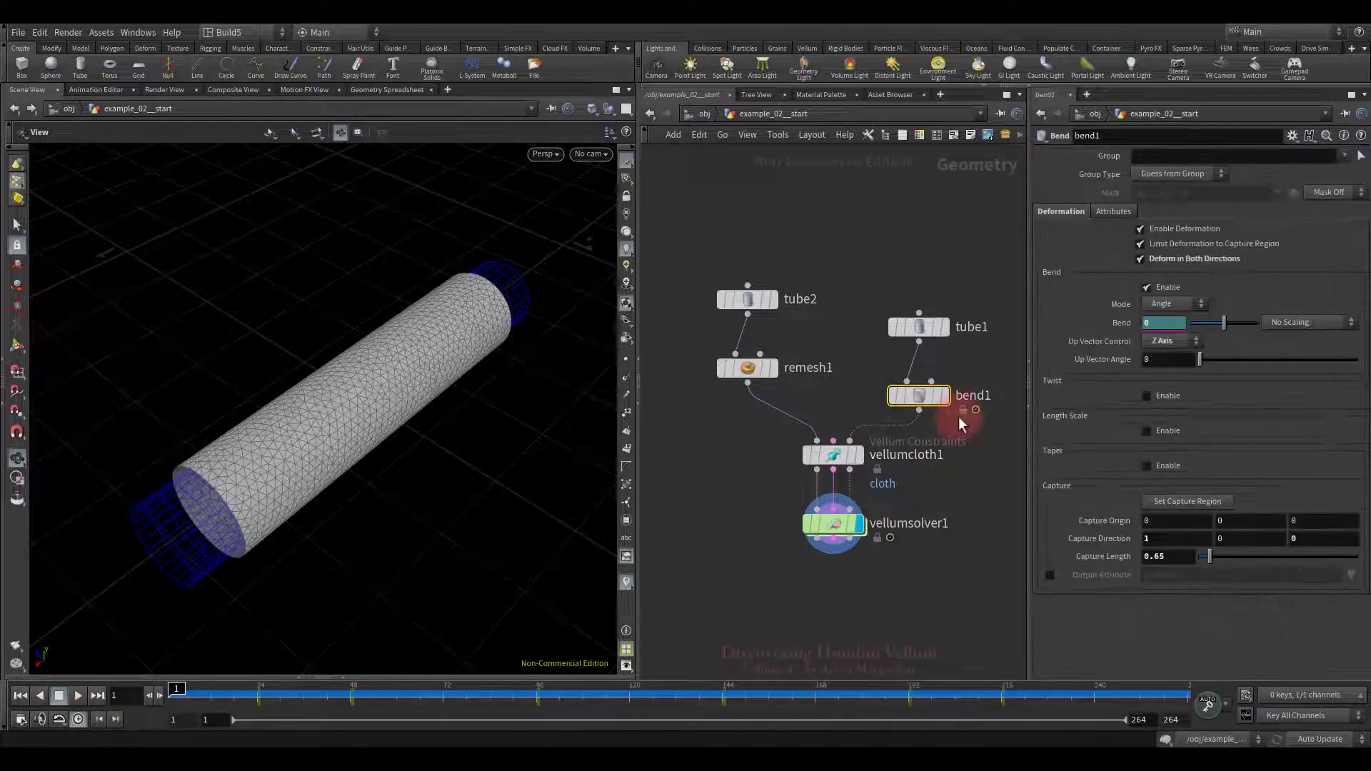
left_click(1171, 342)
left_click(1170, 351)
Step: Play and scrub the new bend direction, then rewind to frame 1 and reframe the tube
left_click_drag(546, 561, 437, 534)
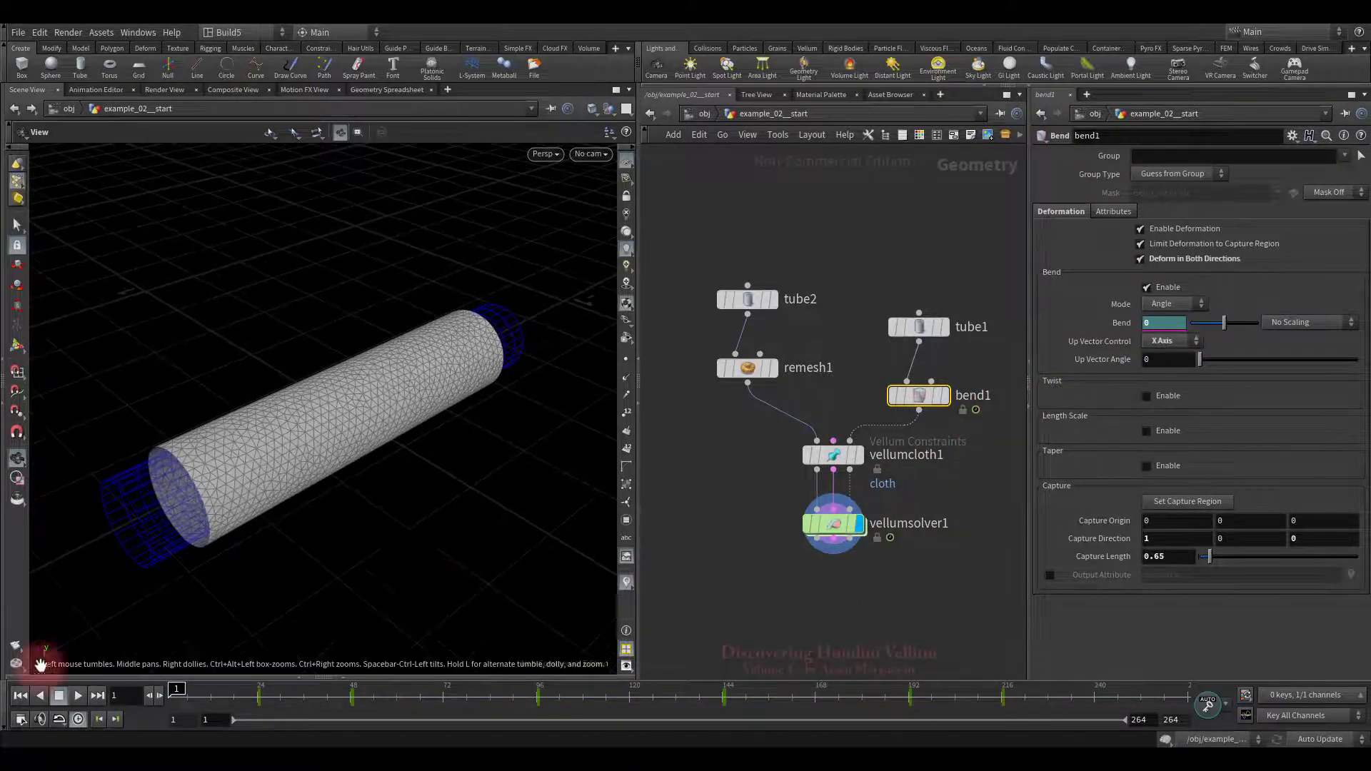
left_click(77, 695)
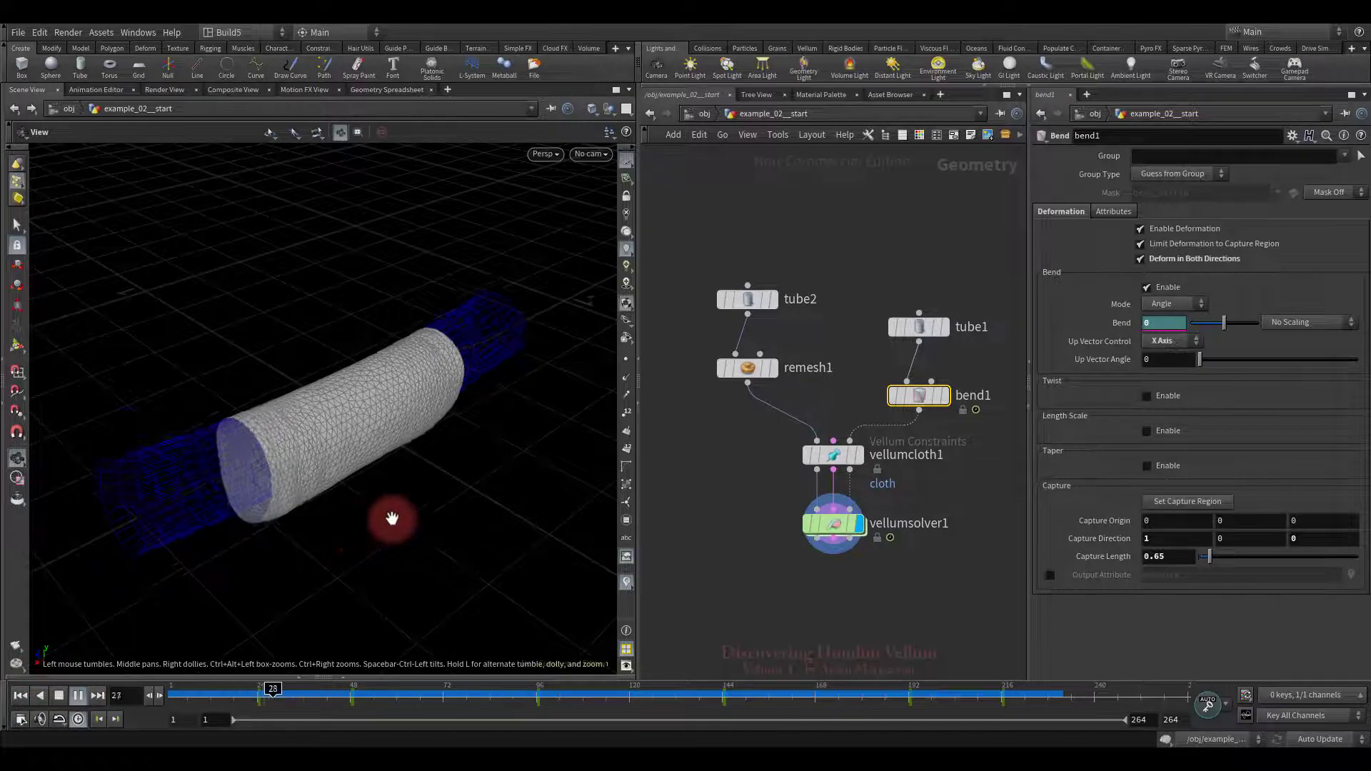
left_click_drag(398, 516, 456, 522)
left_click(60, 697)
left_click_drag(275, 697, 455, 682)
right_click_drag(430, 516, 512, 529)
left_click_drag(453, 692, 569, 702)
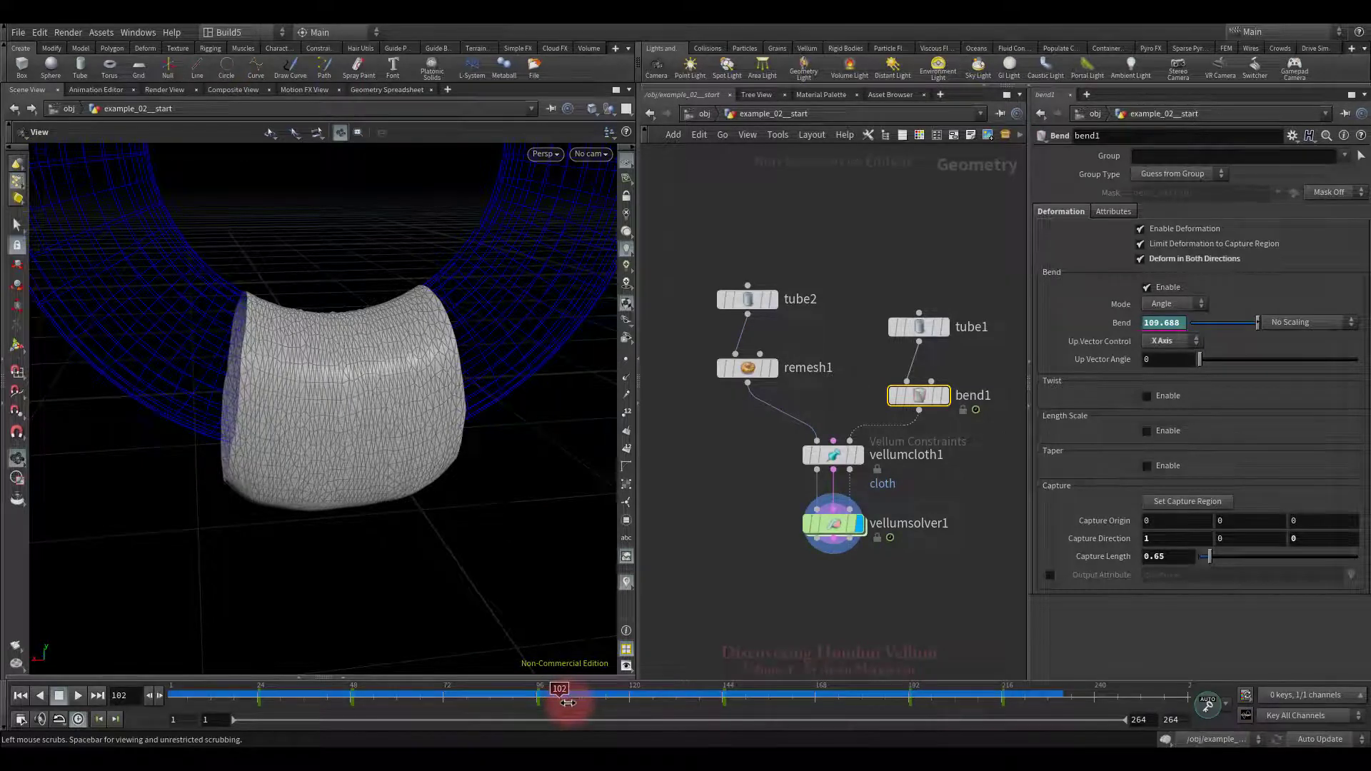
left_click(20, 695)
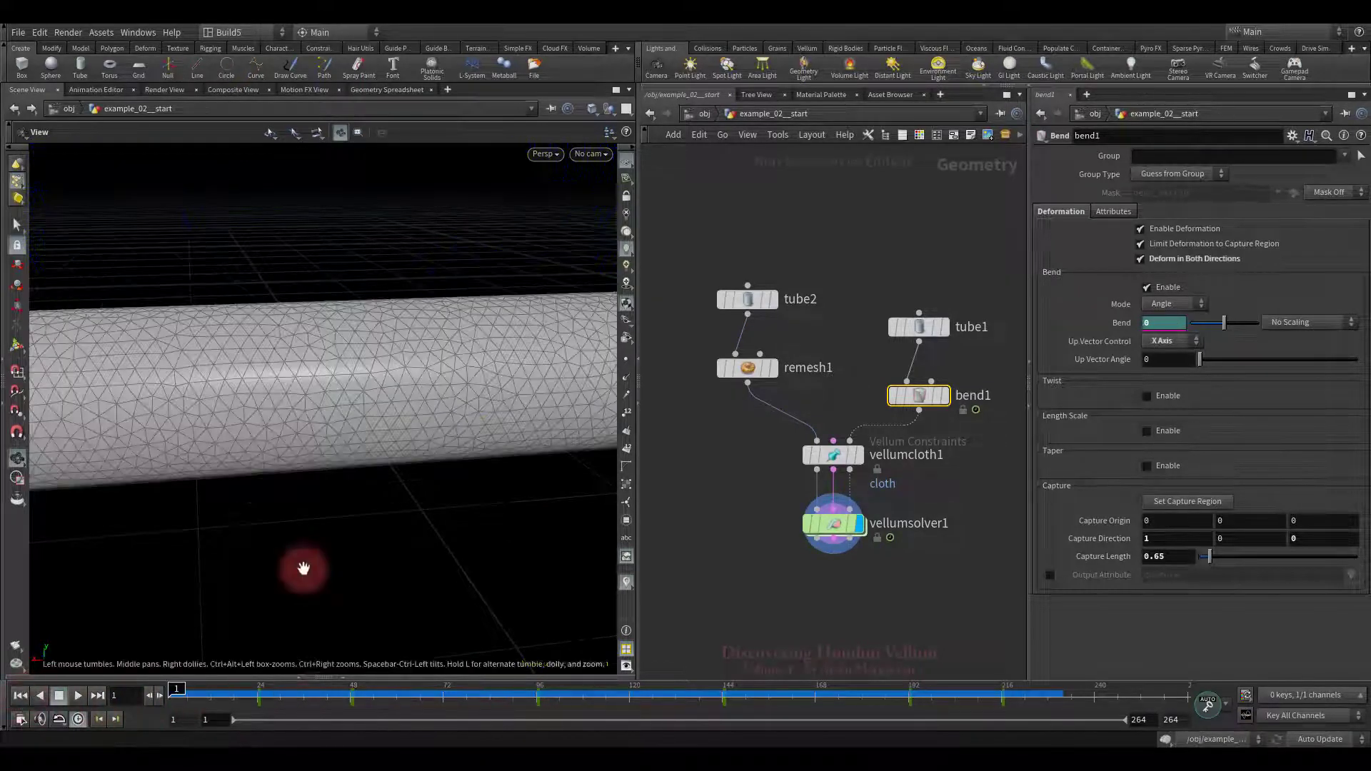
right_click_drag(372, 535, 331, 499)
left_click_drag(330, 499, 482, 511)
Step: Restore vellumcloth1's Compression Stiffness multiplier to 1e+10 and replay the crumpling tube
left_click_drag(856, 474, 858, 471)
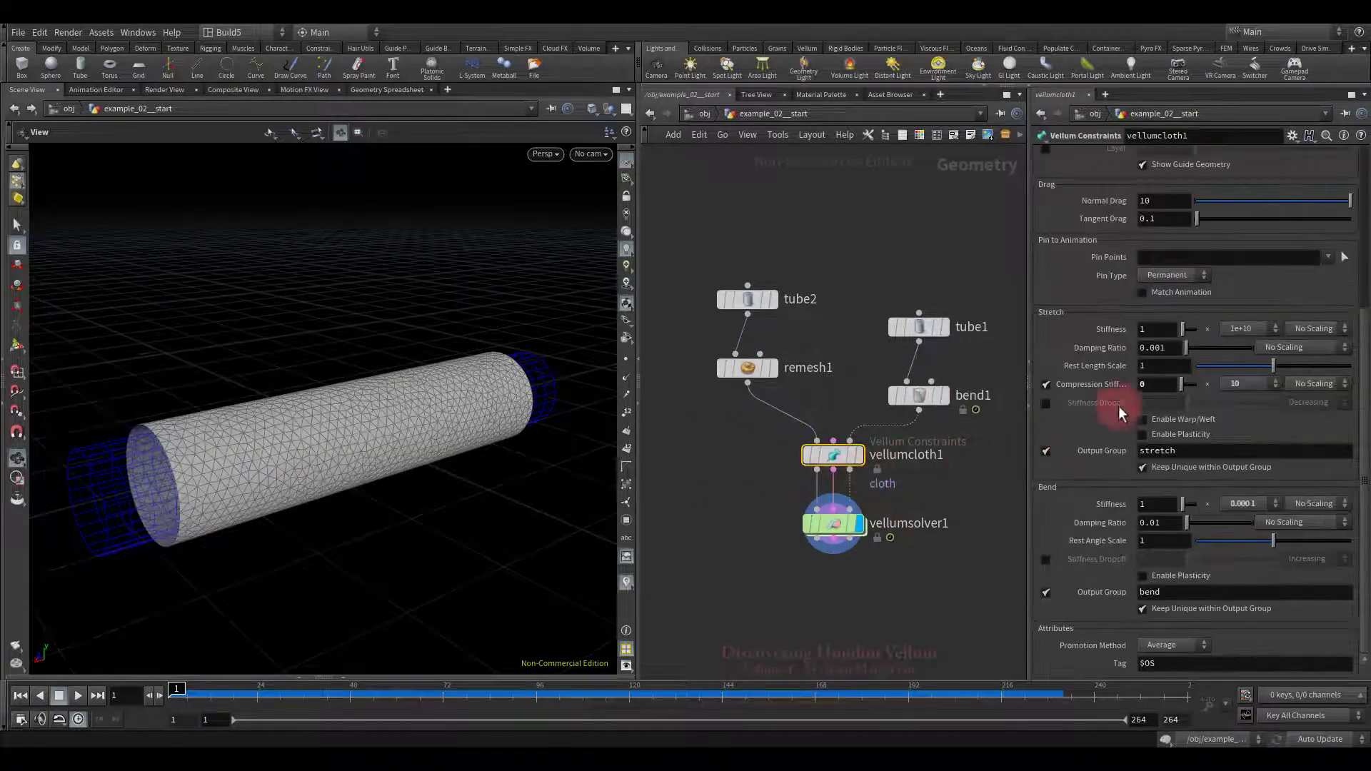
left_click(1231, 385)
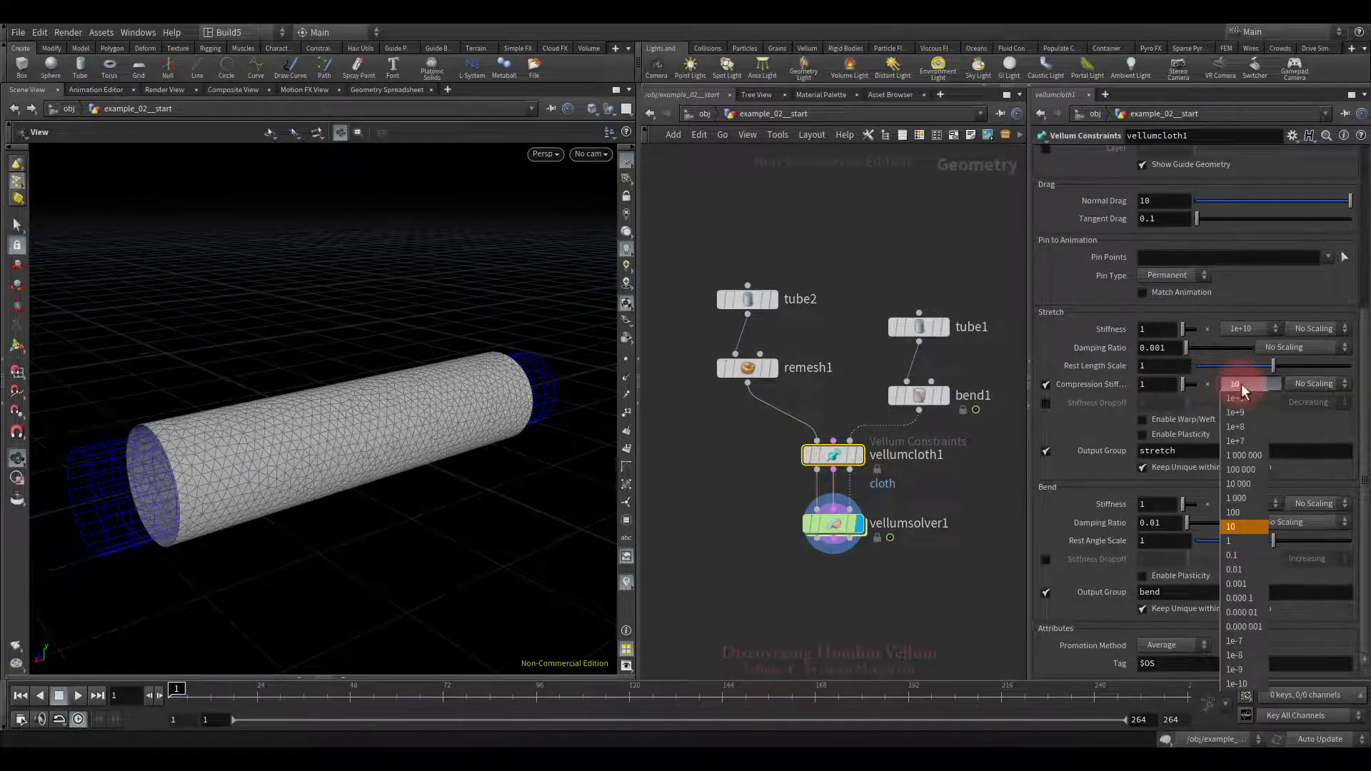
left_click(1241, 389)
left_click(77, 696)
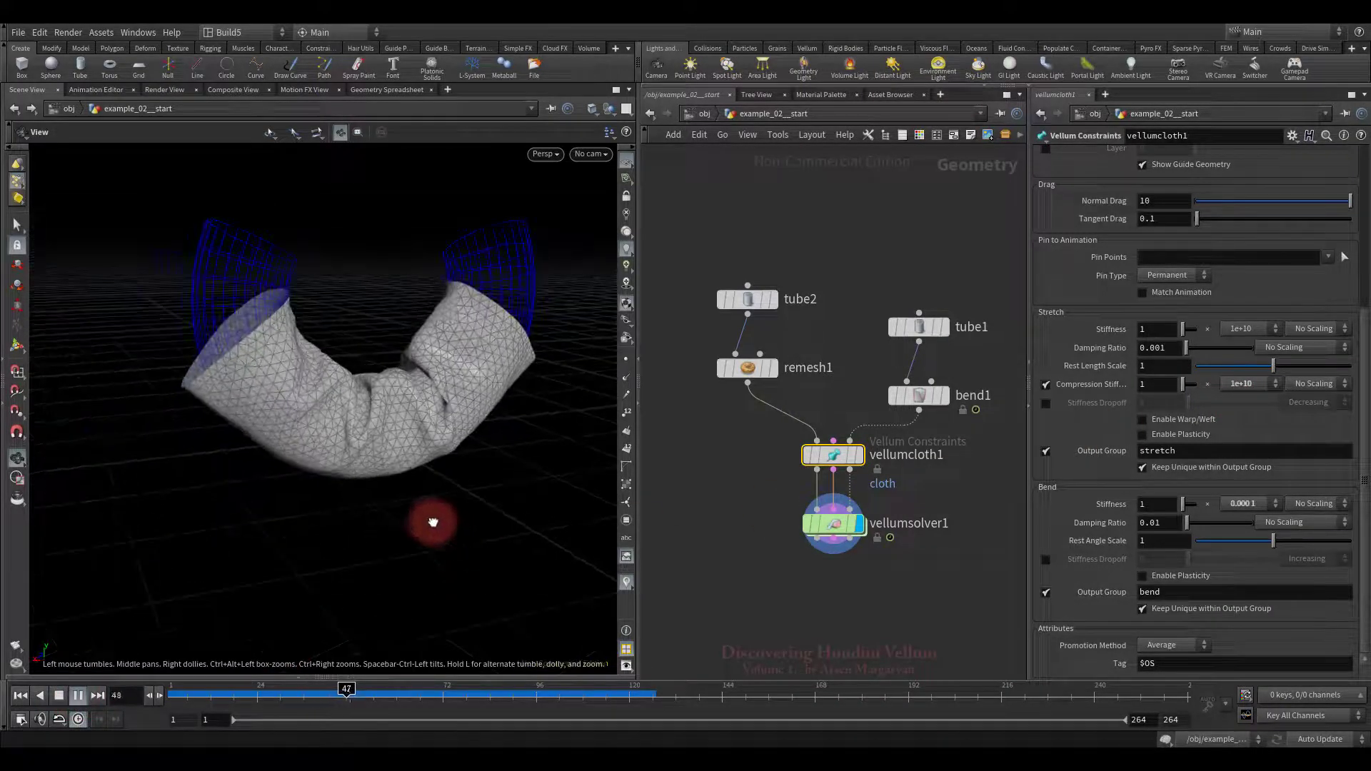
left_click(60, 696)
left_click_drag(471, 521, 470, 564)
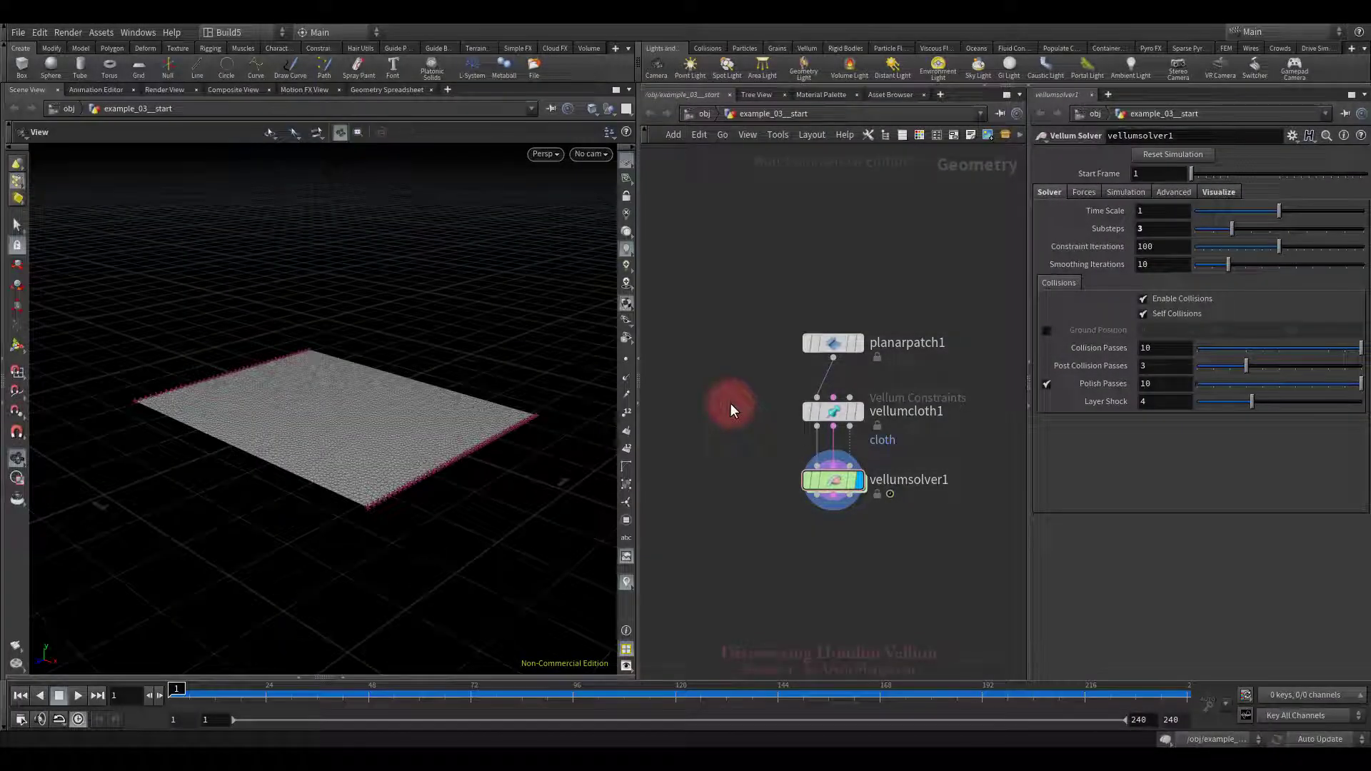
Step: Play the planar patch example until it sags, stopping at frame 206
left_click(78, 695)
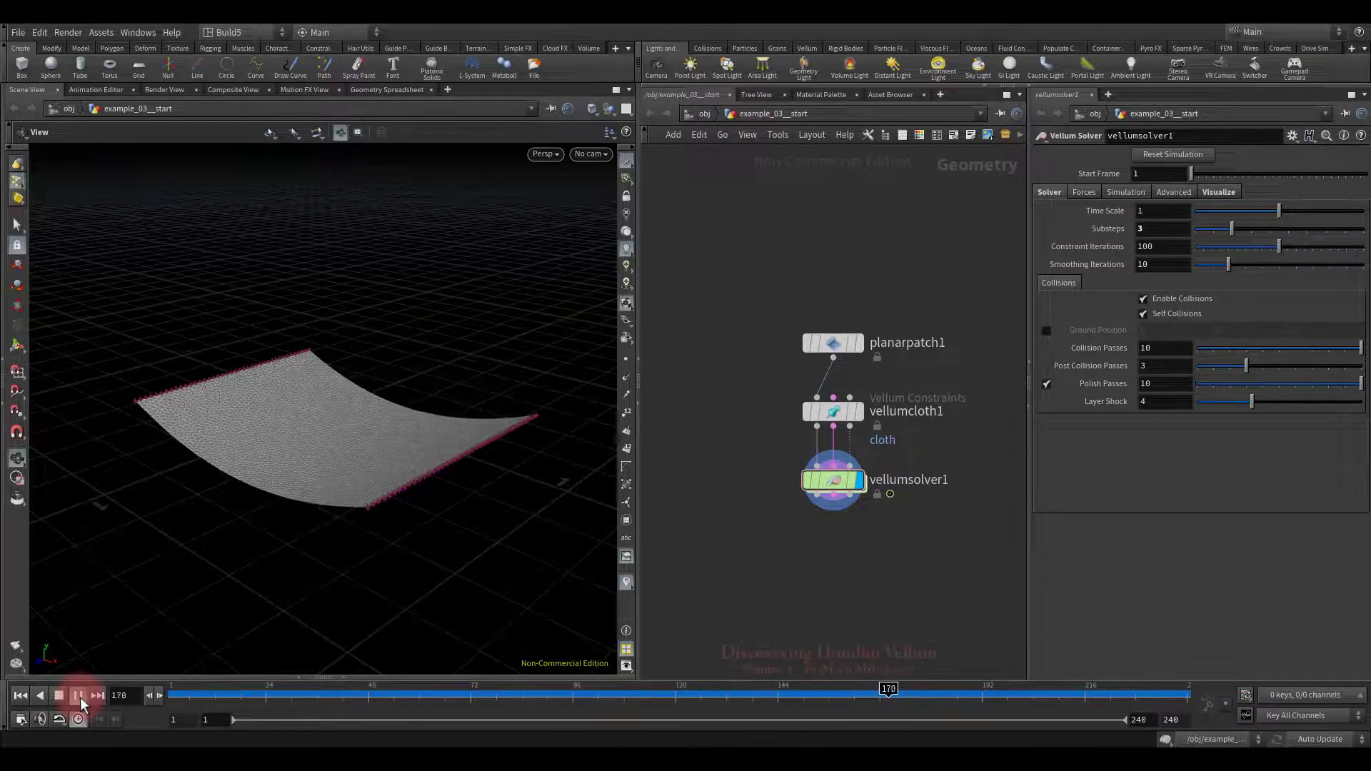
left_click(61, 698)
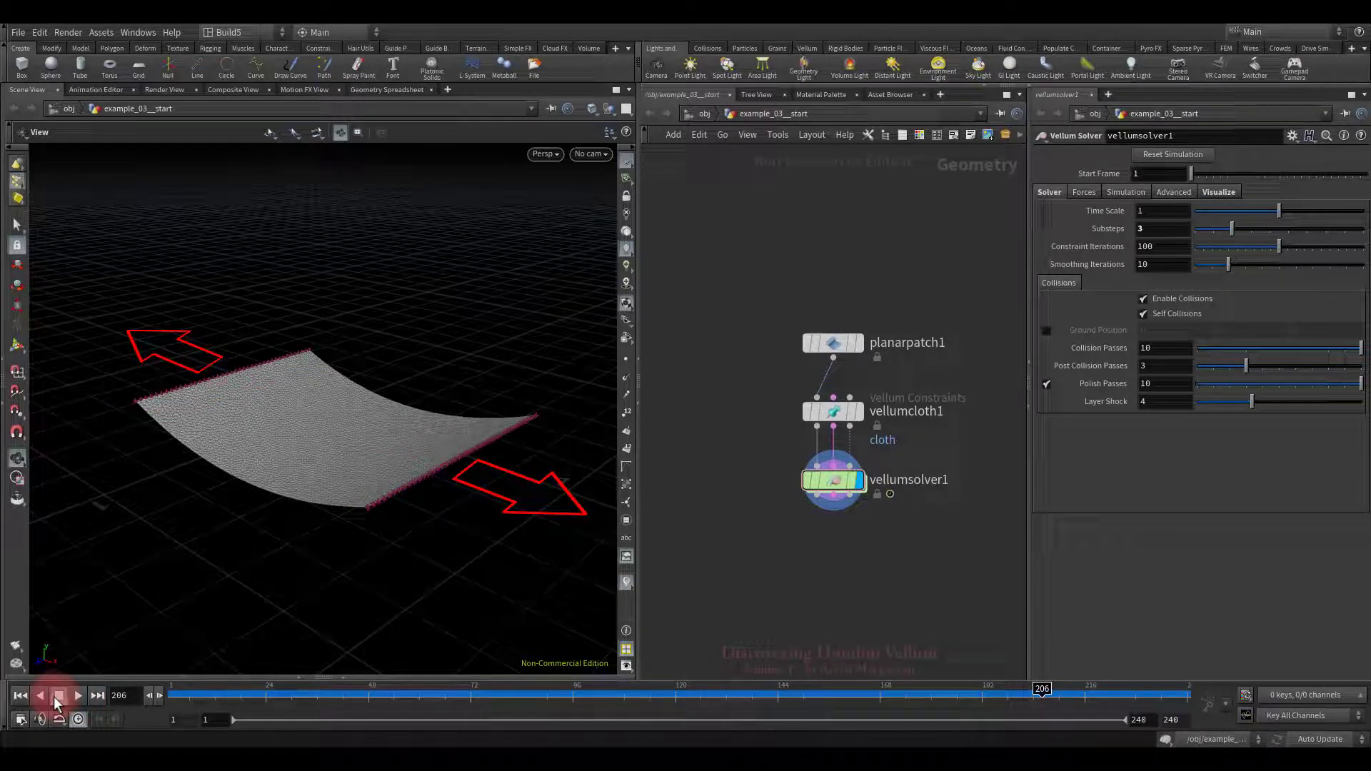
Step: Insert a Transform node, transform1, between planarpatch1 and vellumcloth1
left_click(20, 695)
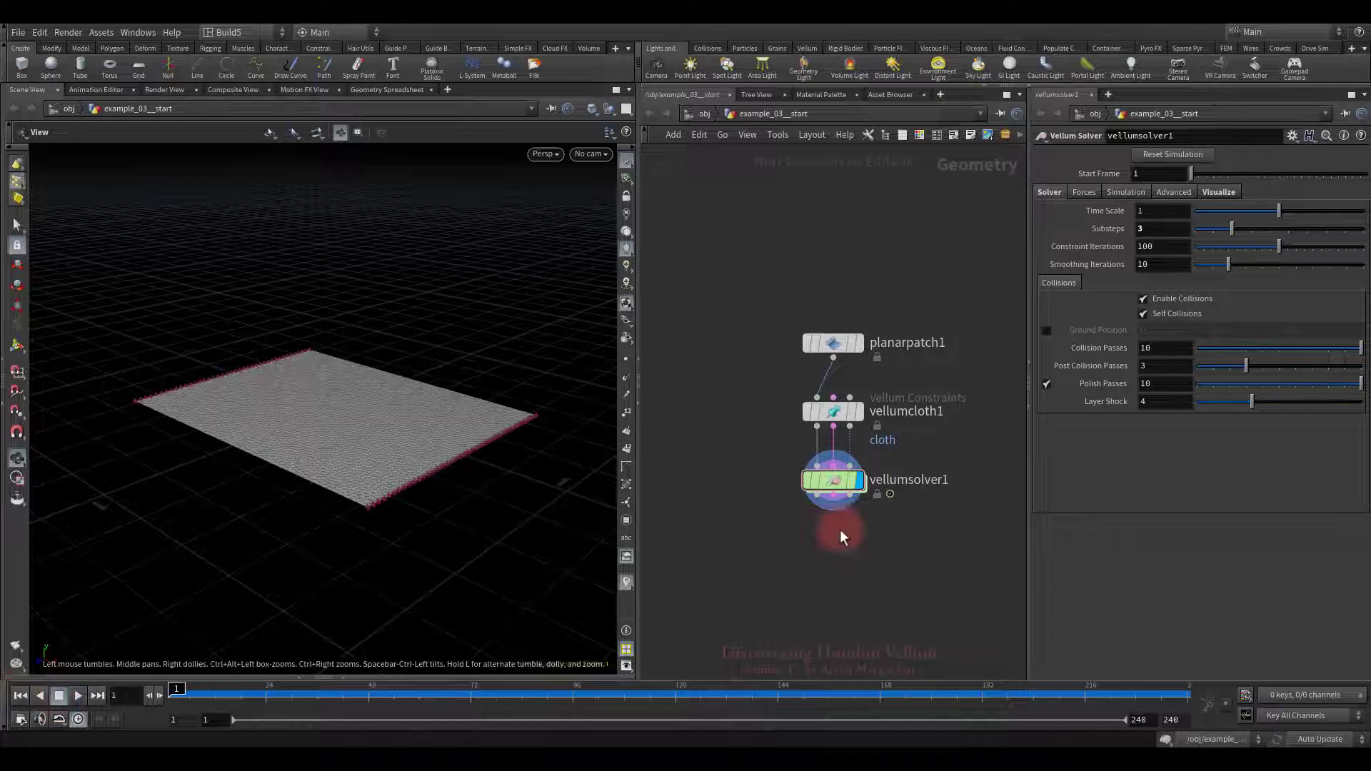
middle_click_drag(876, 413, 870, 476)
left_click_drag(835, 447, 832, 354)
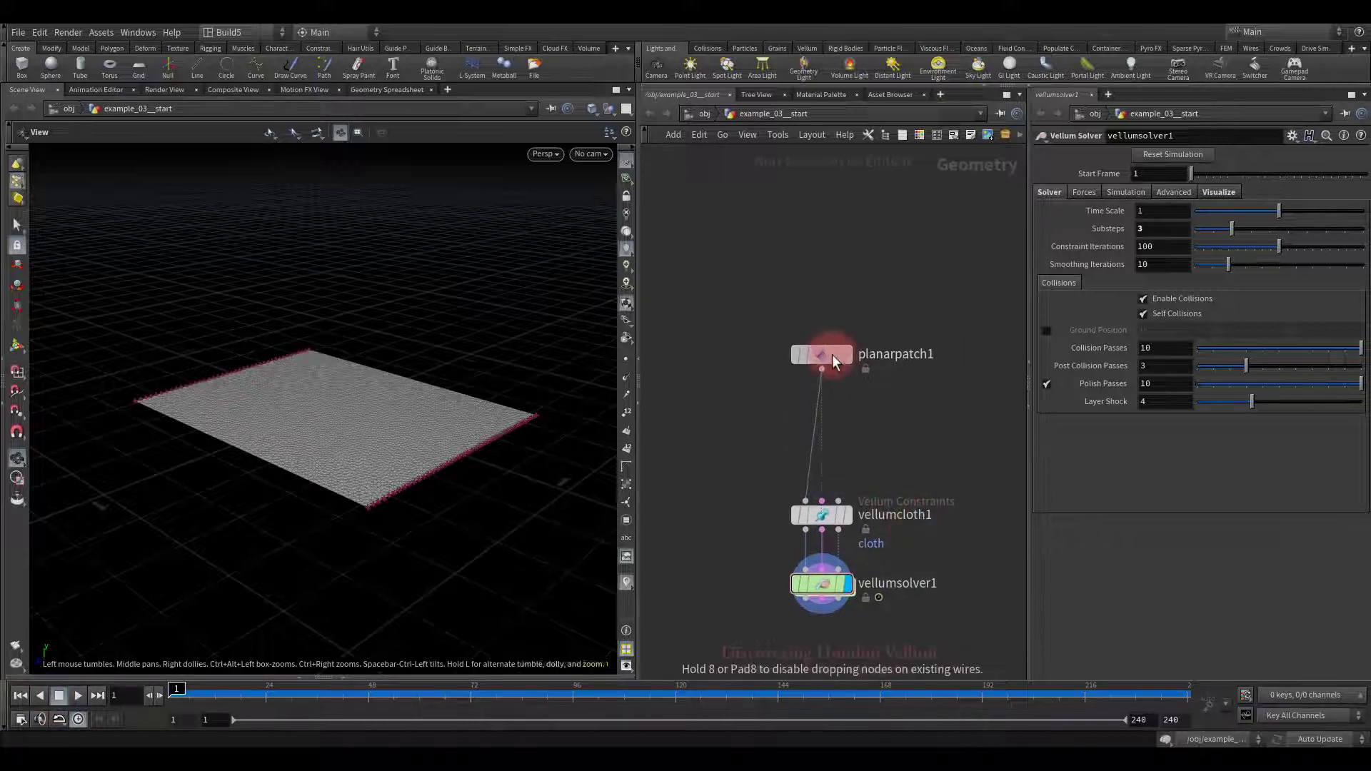
key("Tab")
type("t")
mouse_move(889, 343)
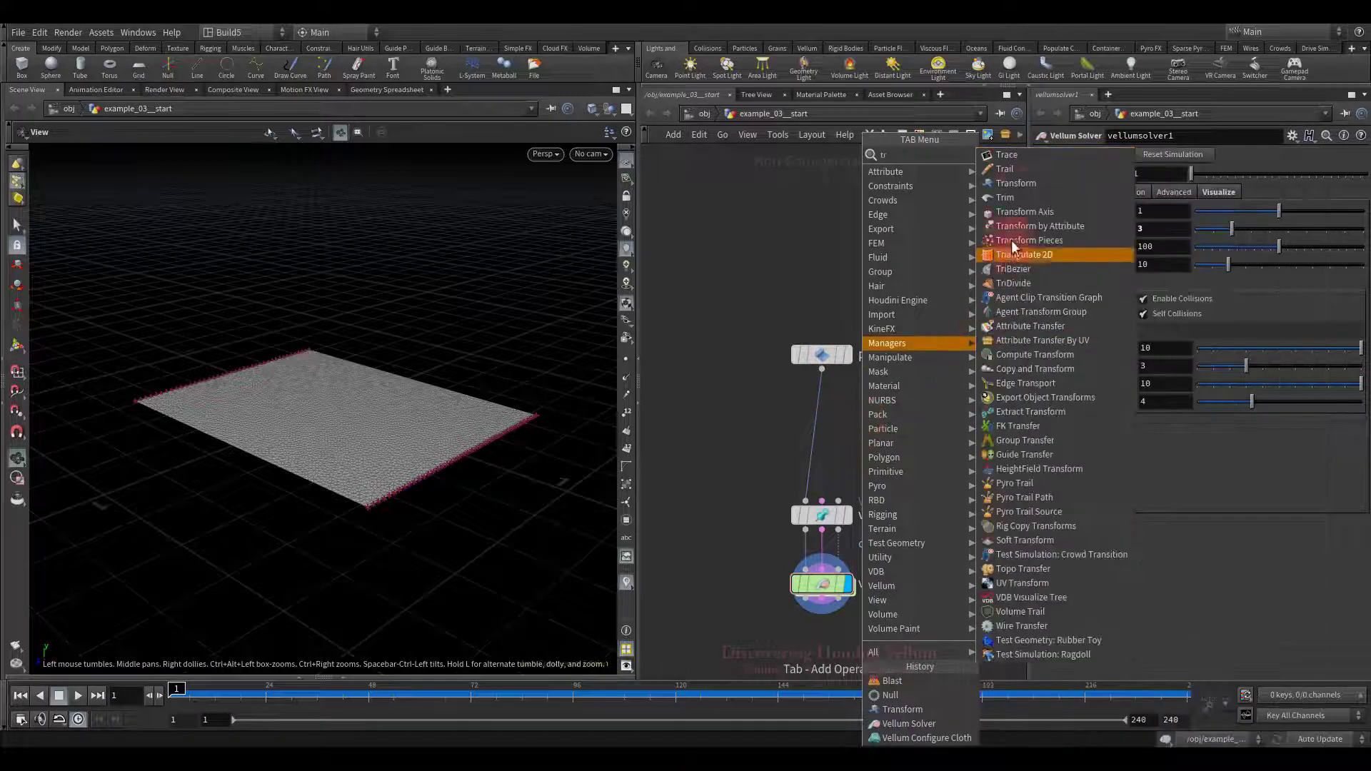
left_click(1013, 186)
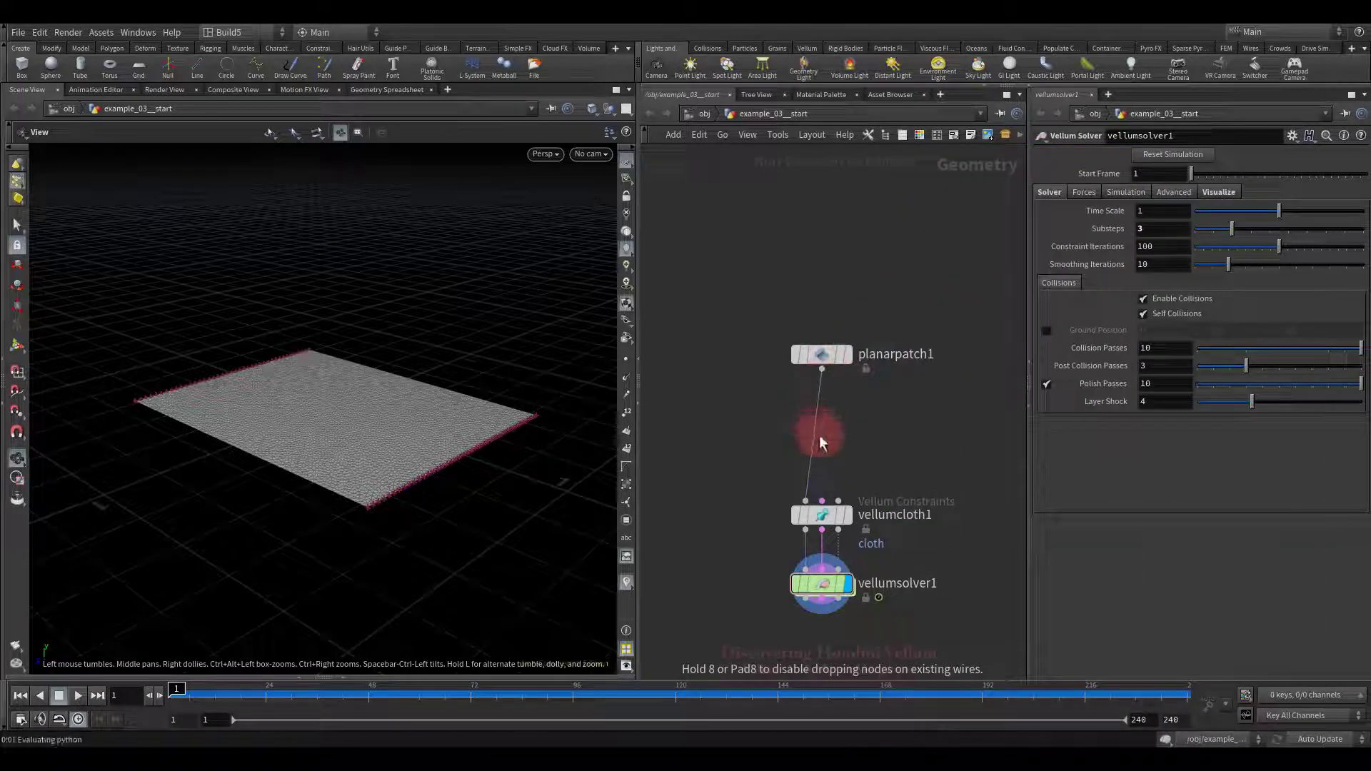
left_click(821, 436)
left_click(846, 425)
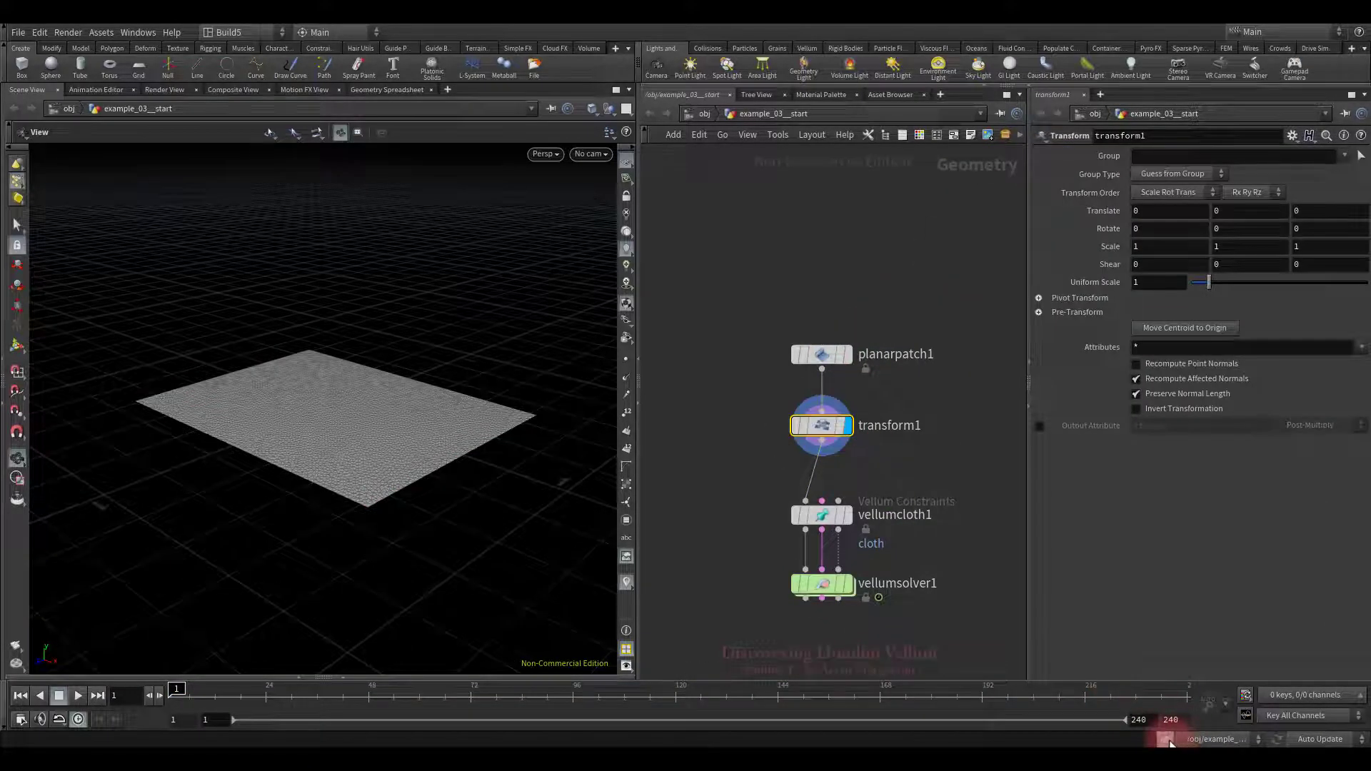
Step: Key transform1's Scale X at 1 on frame 1 and 3 on frame 72, then scrub the stretch
left_click(1153, 248, "alt")
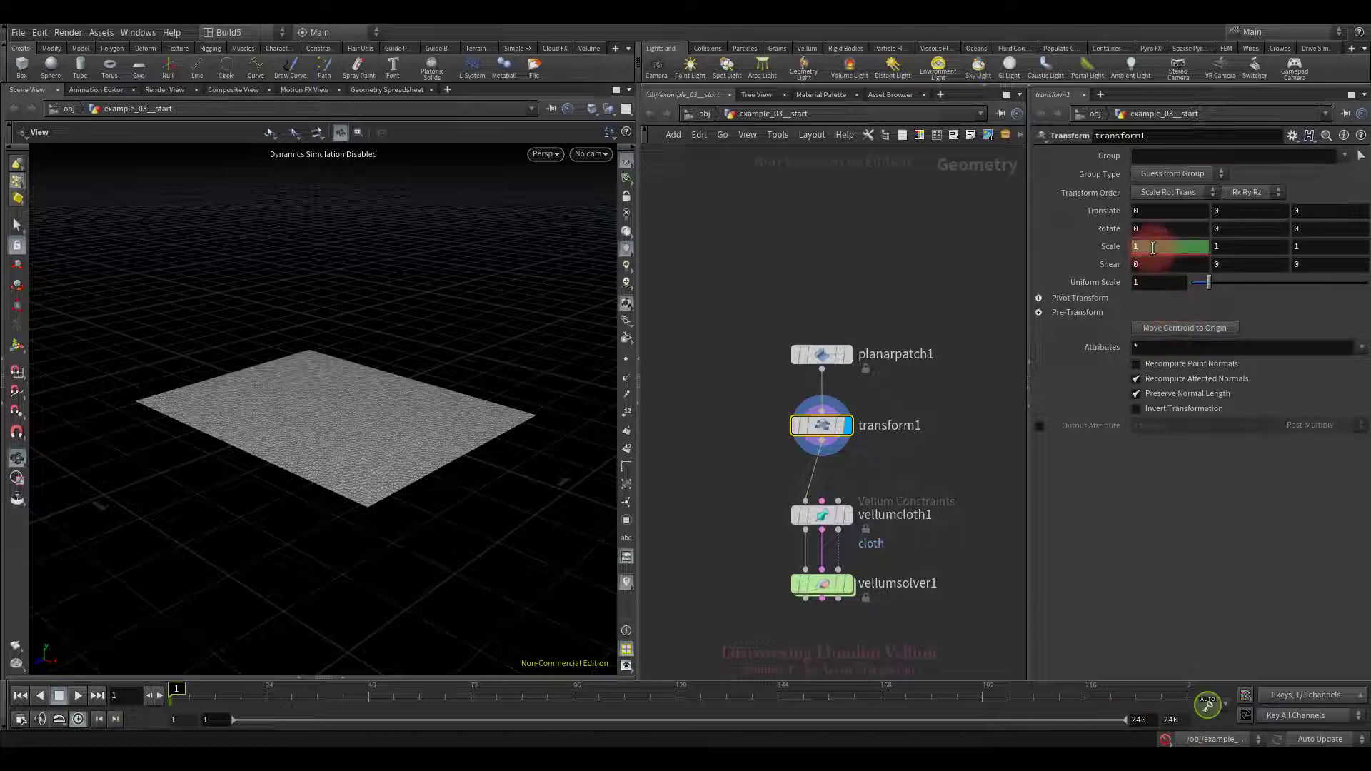
left_click(457, 698)
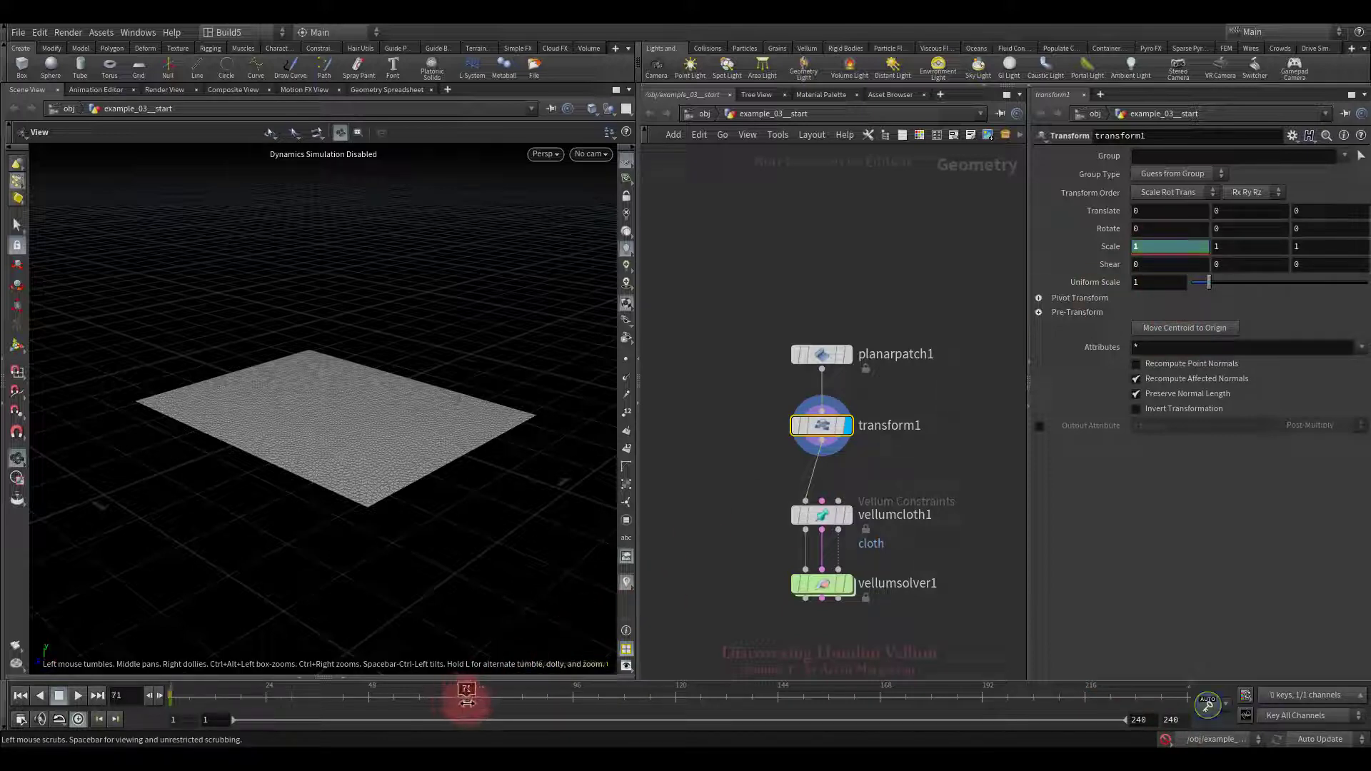
left_click(1169, 239, "alt")
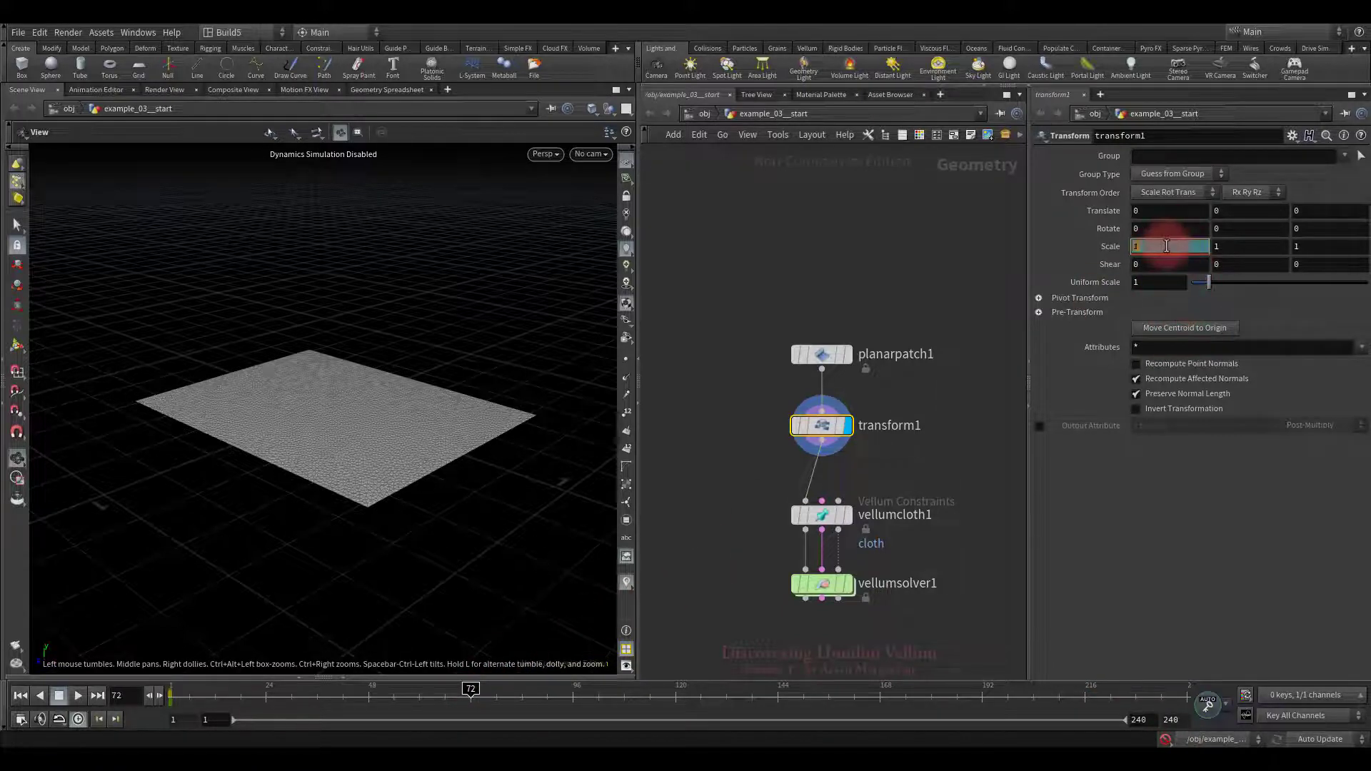
type("3")
key("Return")
left_click_drag(575, 435, 360, 427)
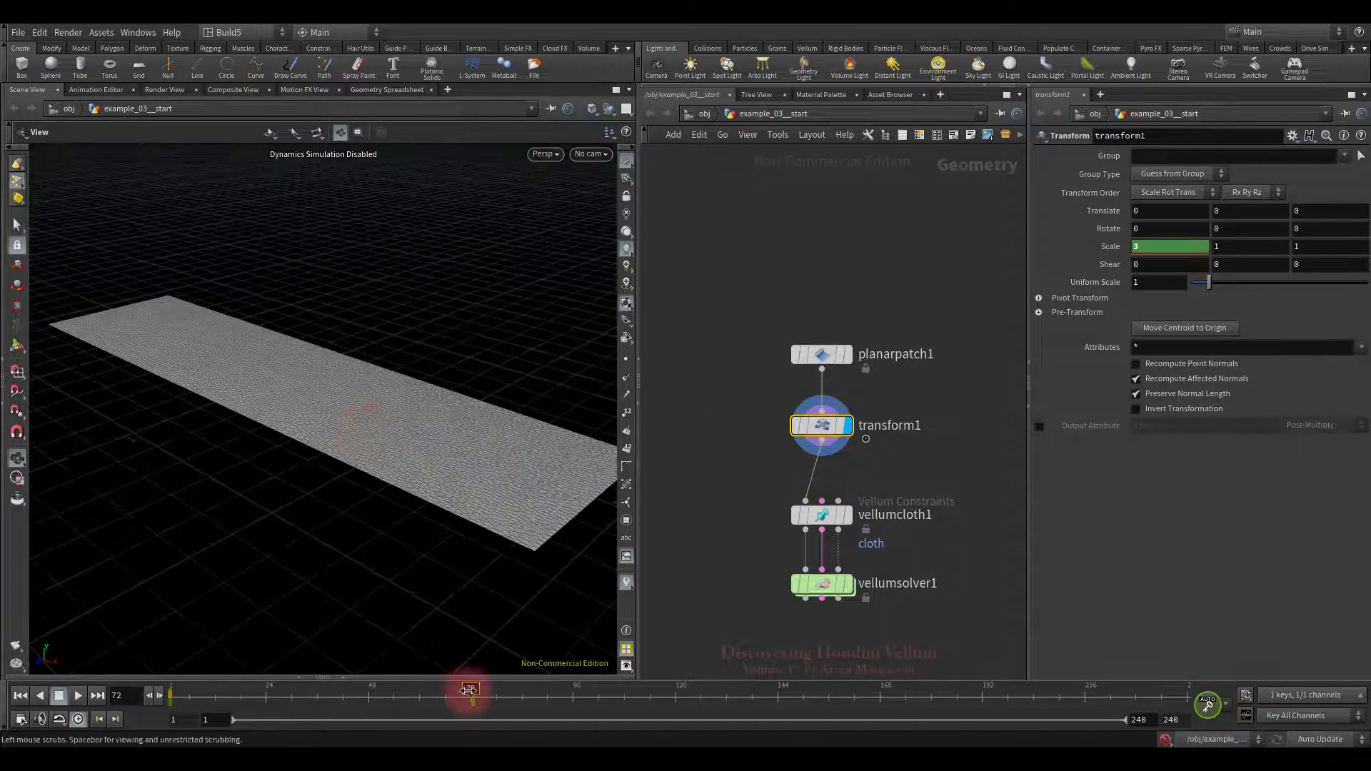
left_click_drag(468, 689, 309, 714)
Step: Rewind, display vellumsolver1's output, and tidy and frame the network
left_click(20, 696)
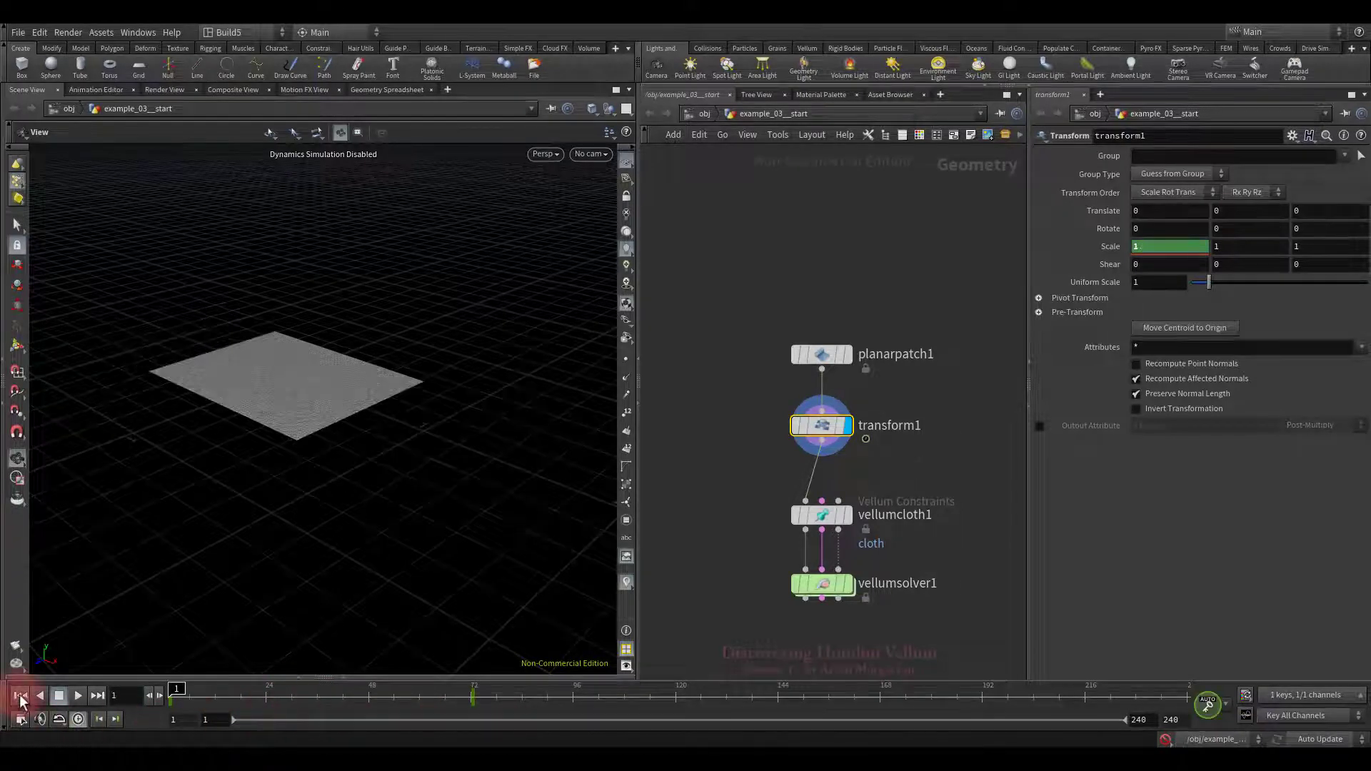
left_click(848, 584)
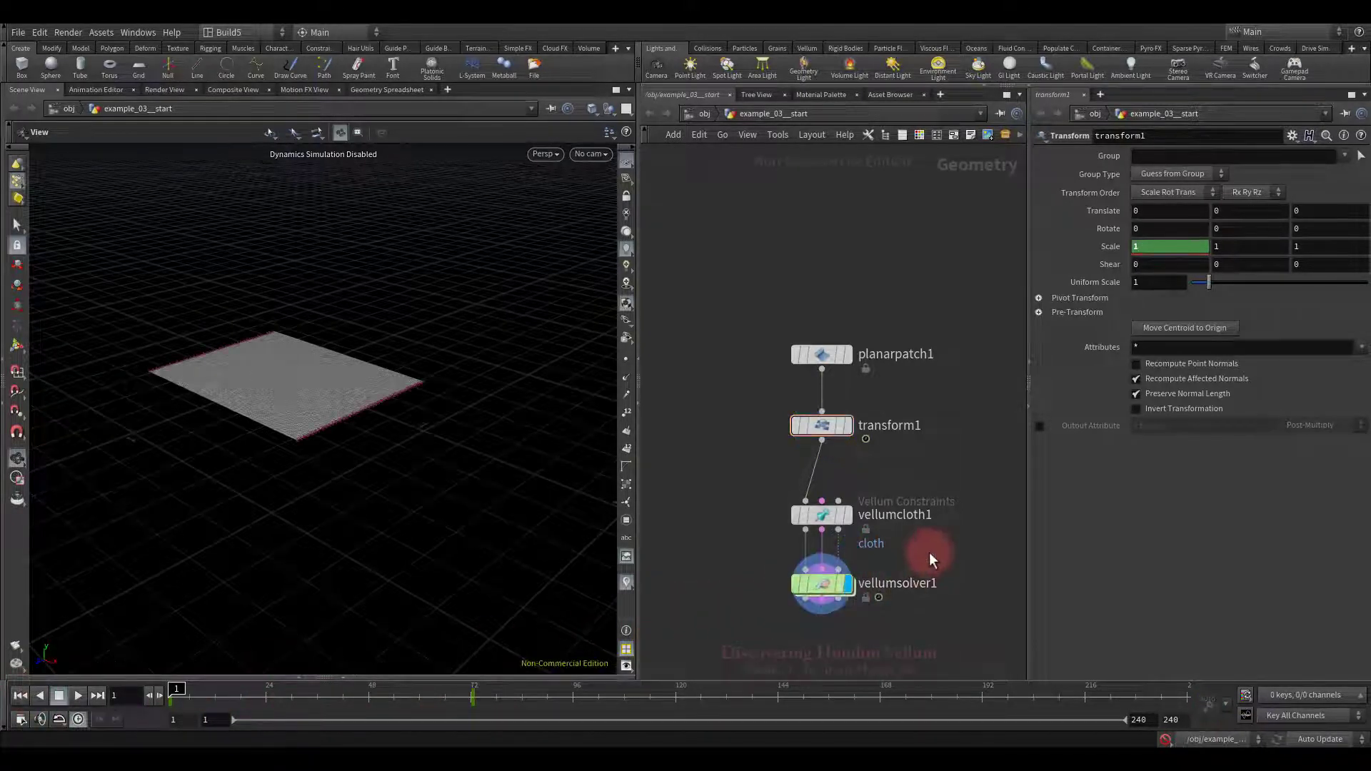
key("l")
key("g")
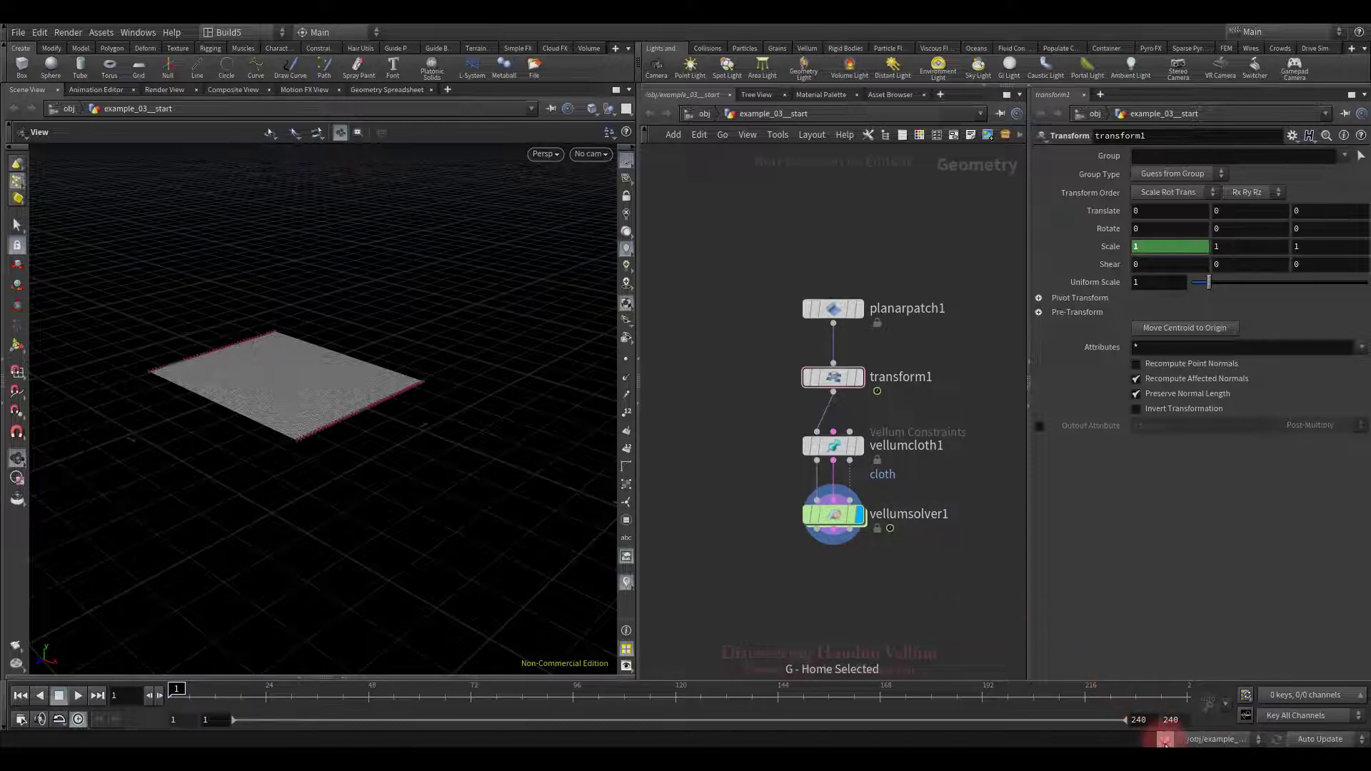
Step: Play the cloth simulation once, rewind, and select vellumcloth1 to see its pin settings
left_click(76, 695)
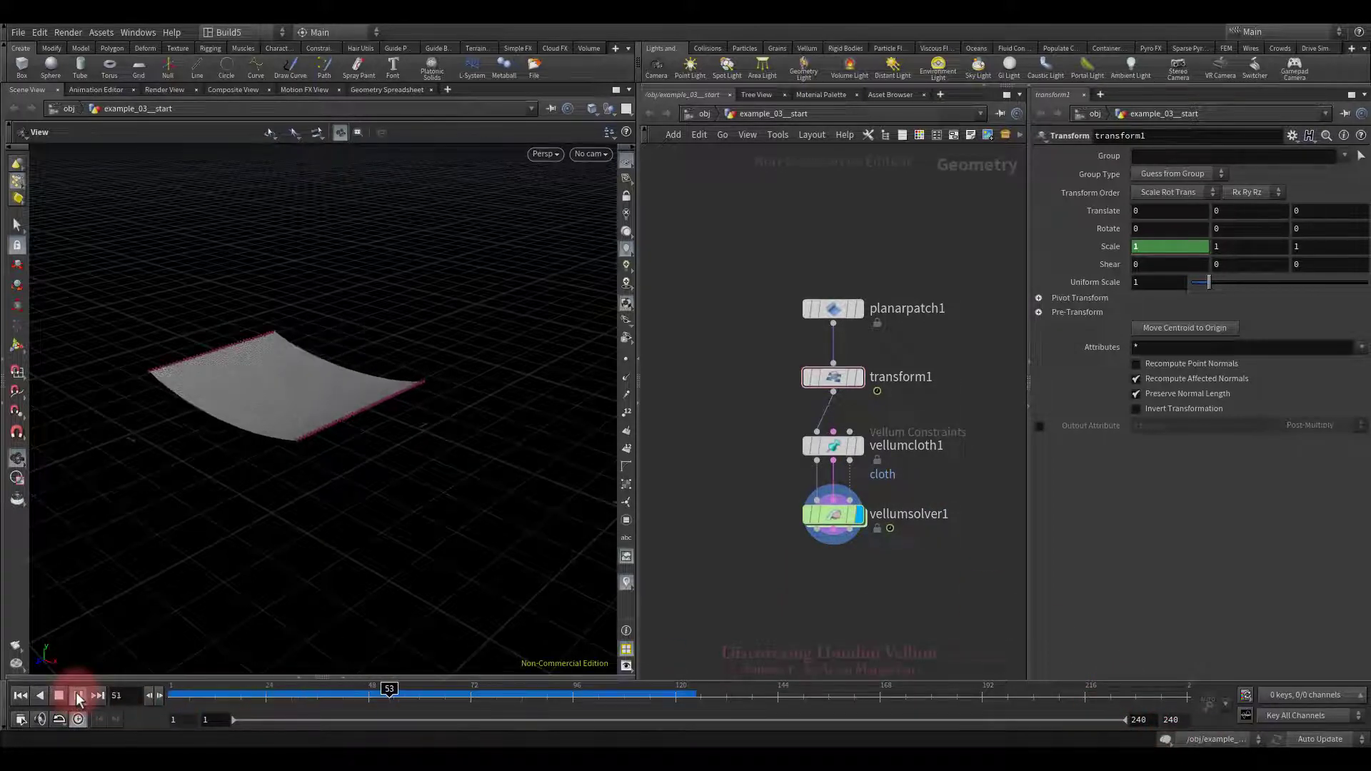
left_click(60, 695)
left_click(20, 695)
left_click_drag(921, 467, 920, 467)
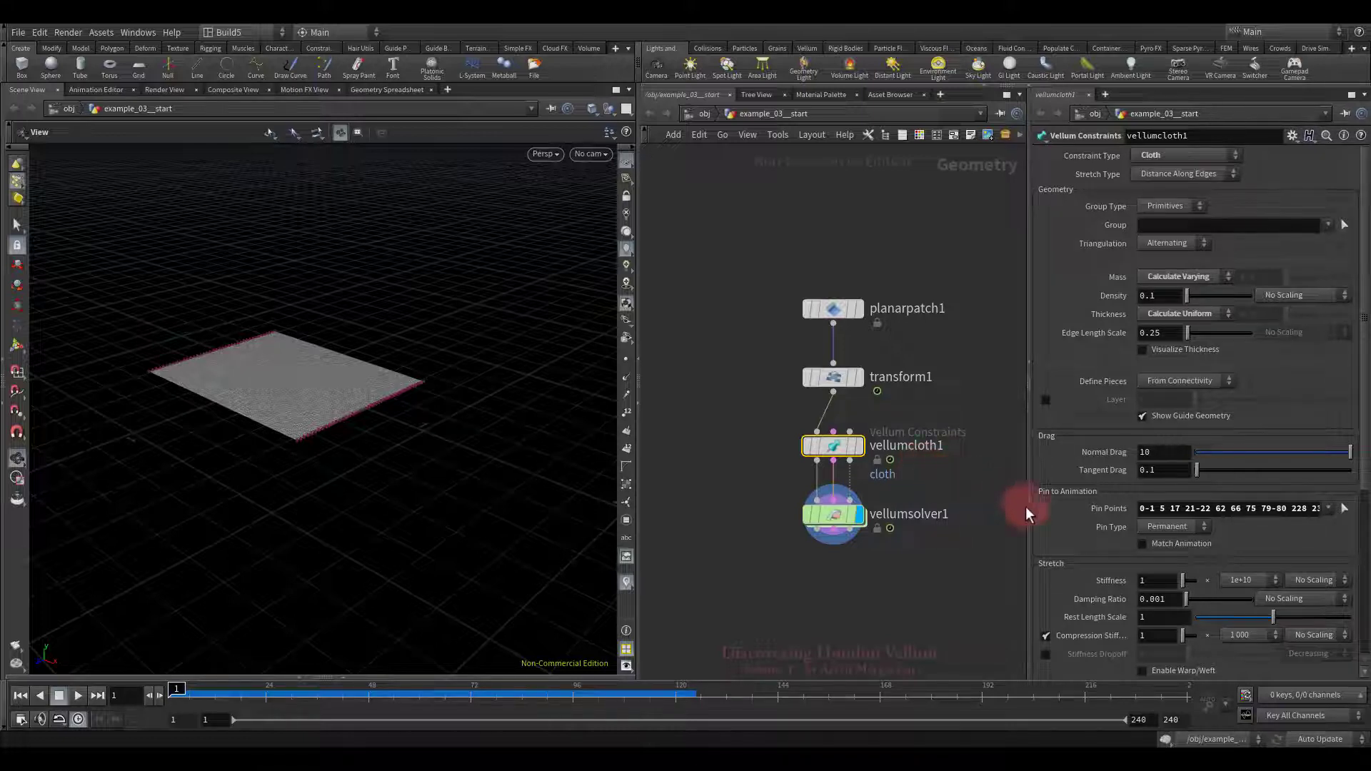
Step: Turn on Match Animation for vellumcloth1's pins and play so the cloth follows the scale
left_click(1142, 545)
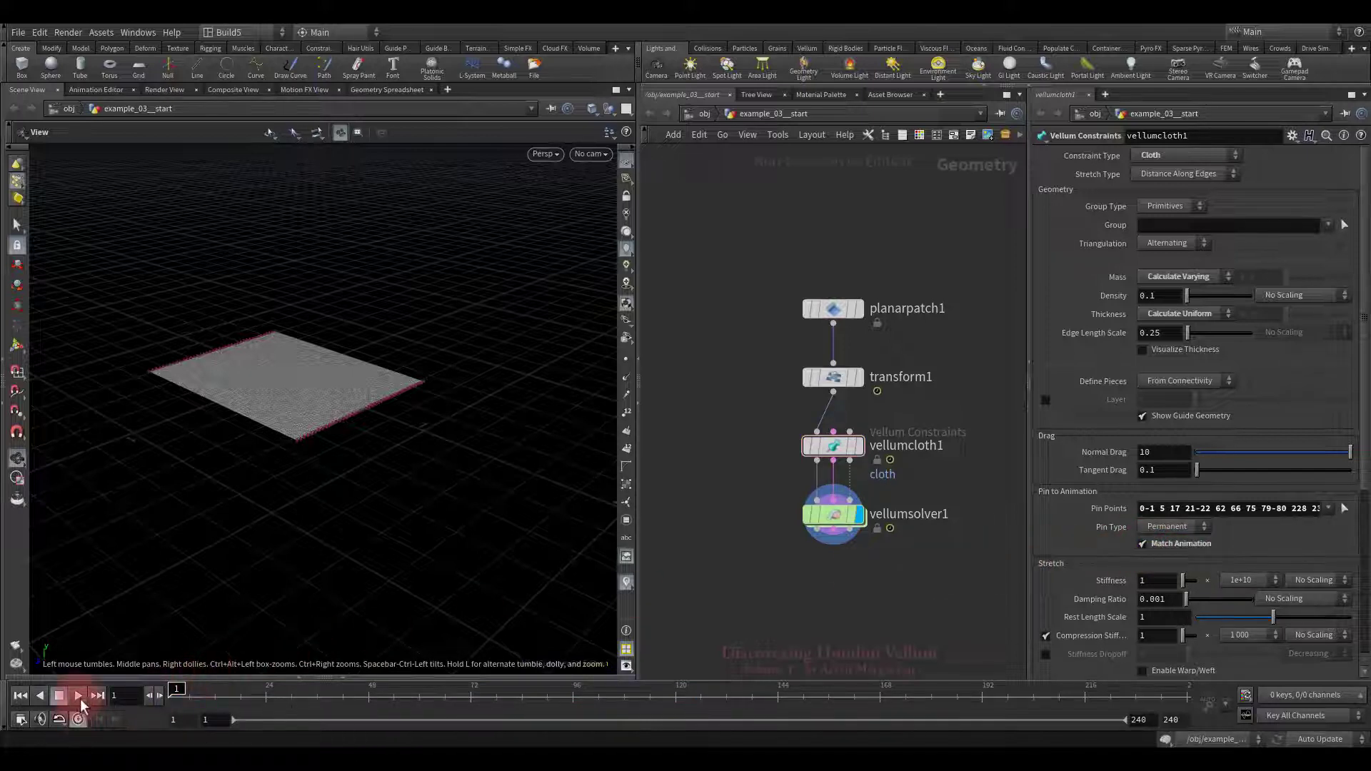
left_click(78, 696)
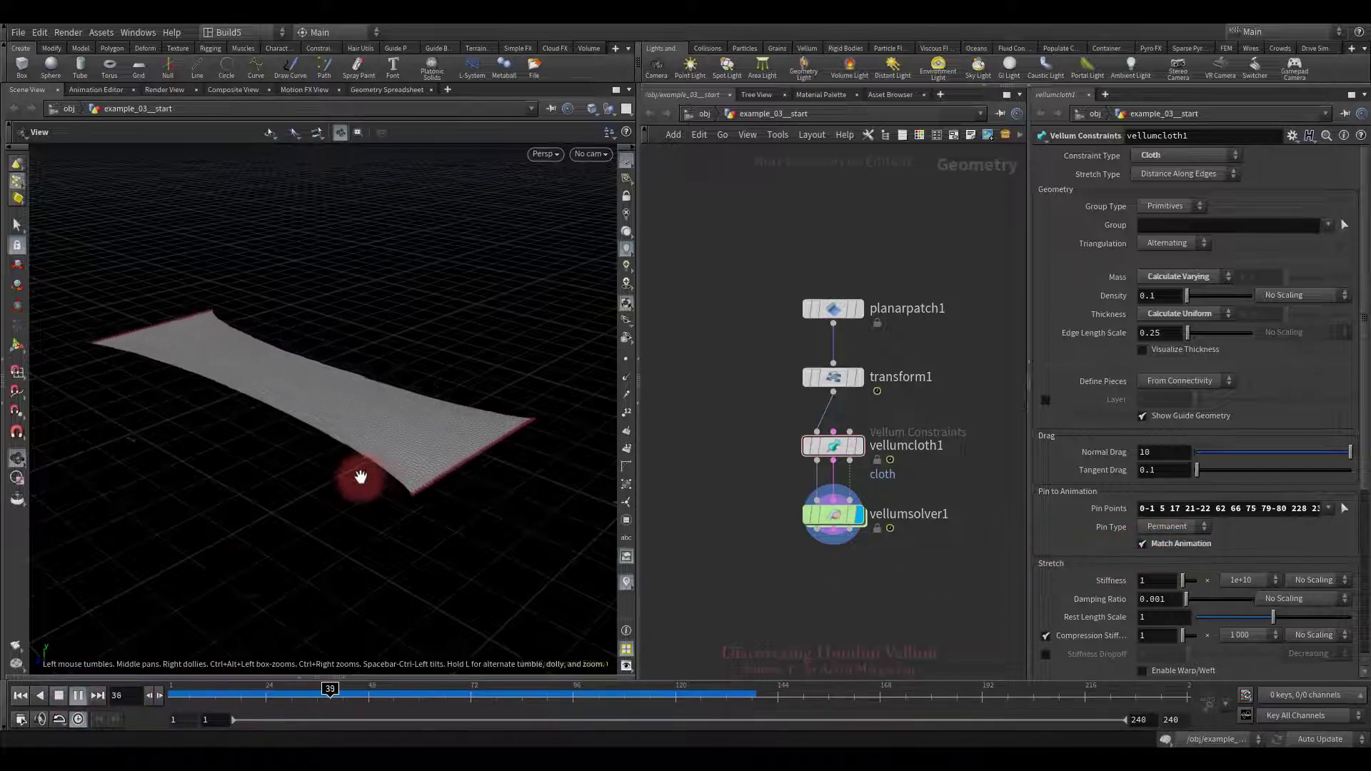
left_click_drag(361, 477, 306, 483)
left_click(59, 696)
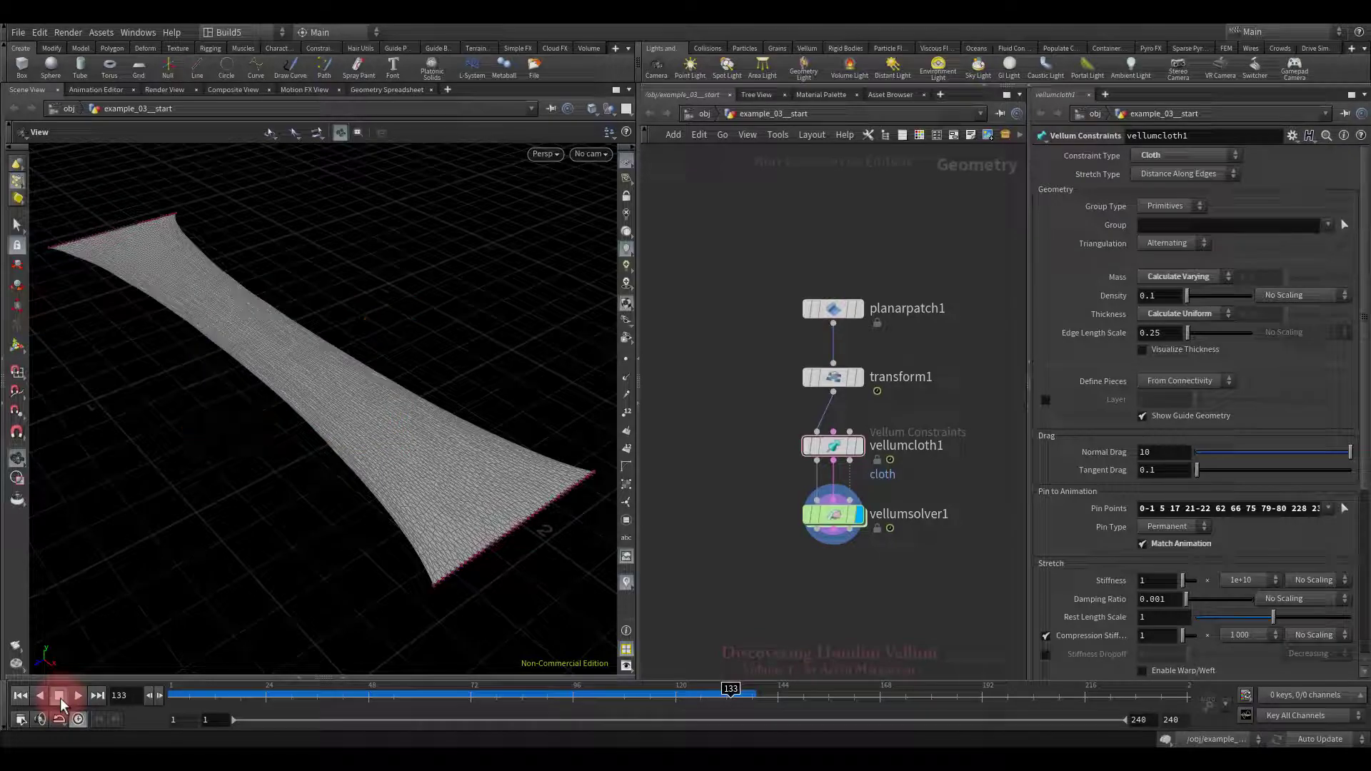
left_click_drag(122, 621, 409, 369)
Step: Set vellumcloth1's Stretch Type to Triangle Stretch and replay the simulation from frame 1
left_click(20, 695)
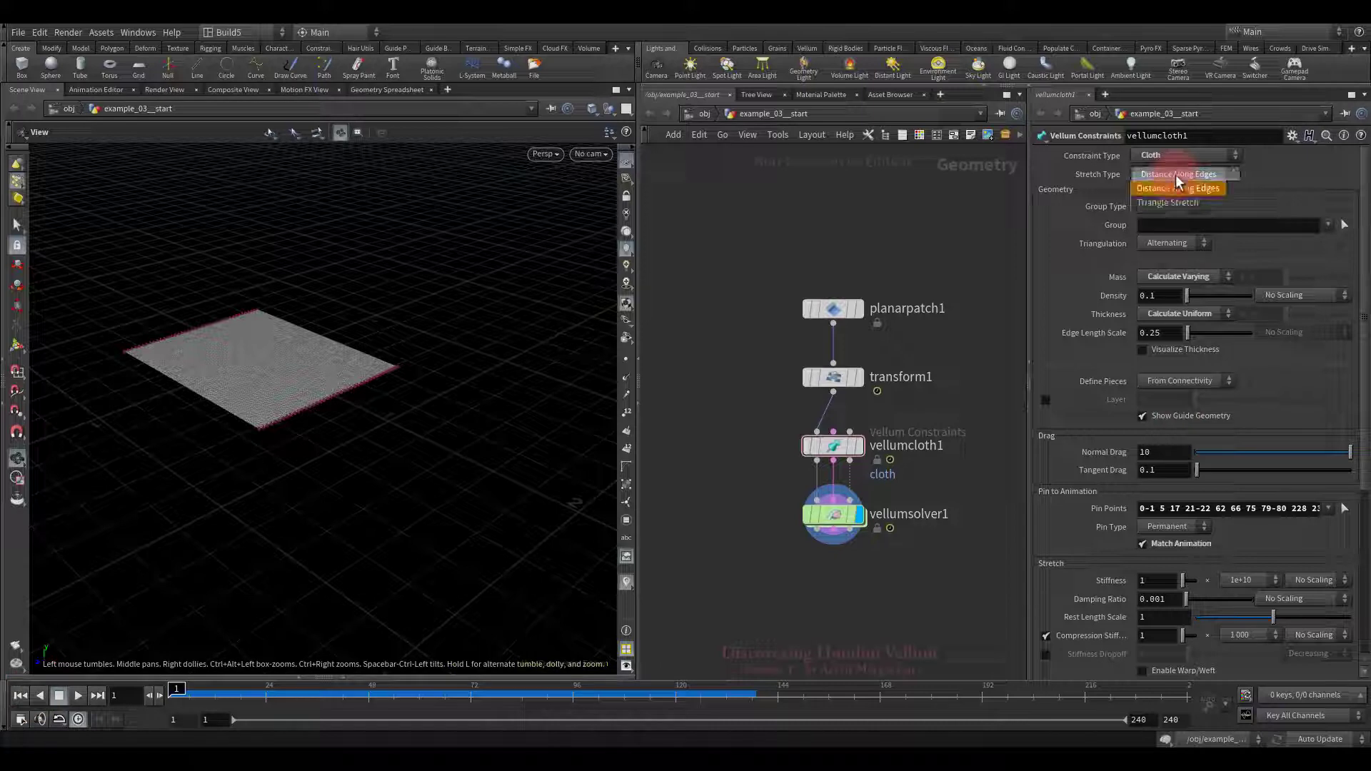
left_click(1169, 202)
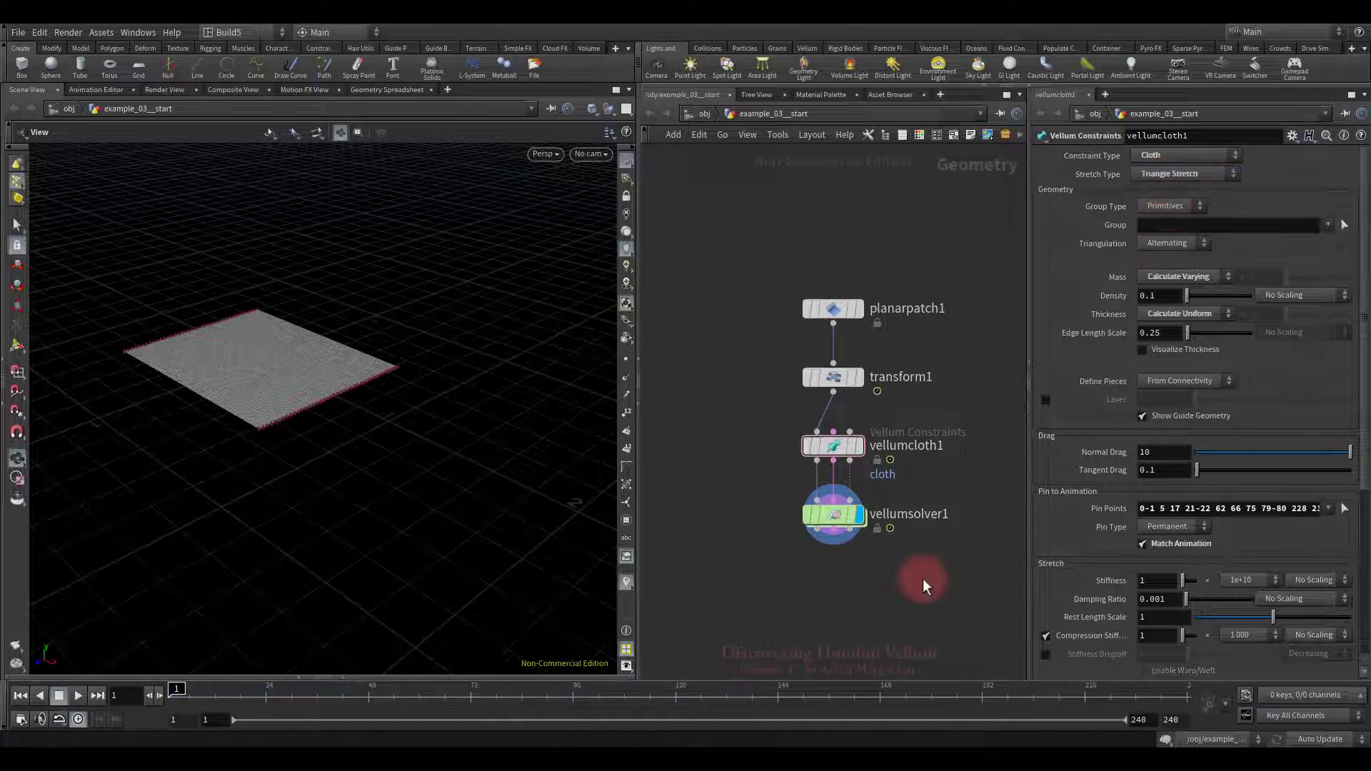
left_click(80, 695)
left_click(349, 540)
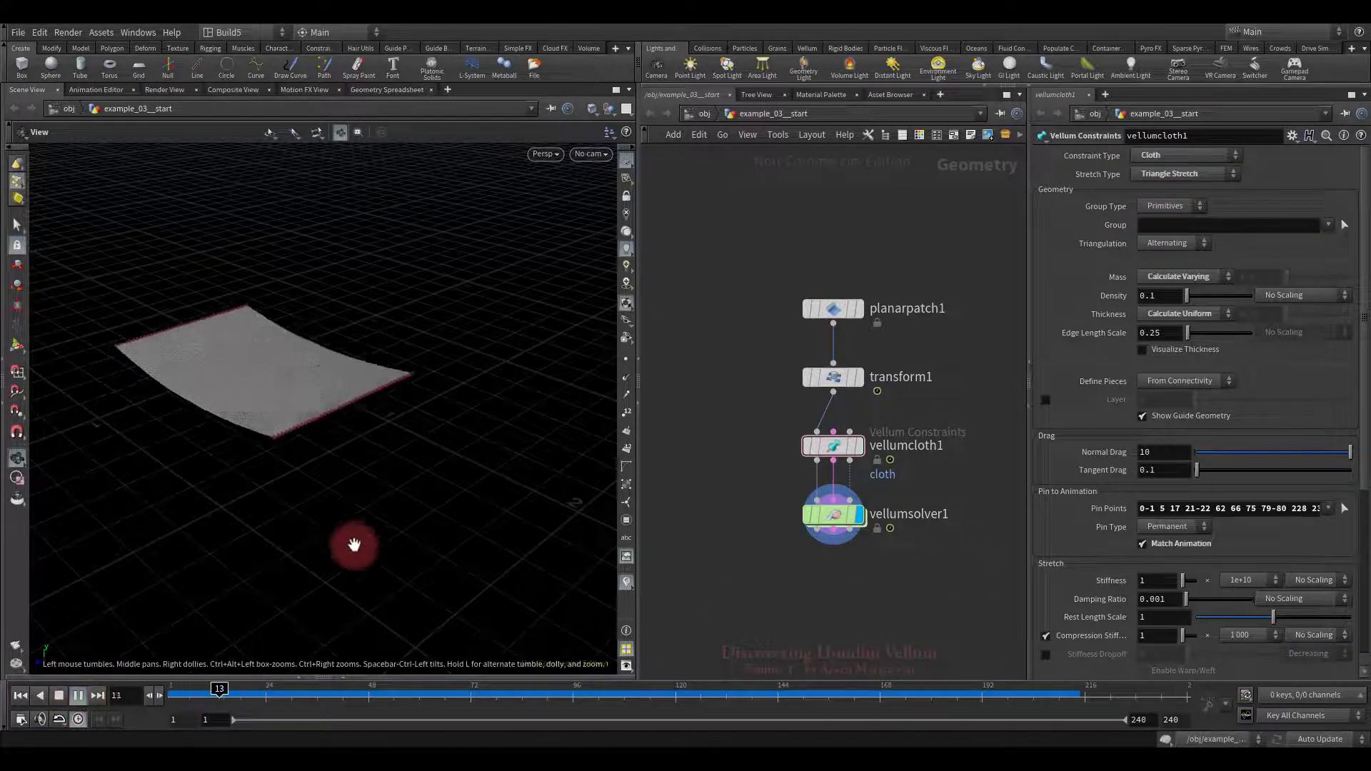
mouse_move(360, 476)
left_mouse_down()
mouse_move(327, 496)
mouse_move(505, 507)
mouse_move(420, 469)
mouse_move(505, 554)
mouse_move(331, 428)
mouse_move(464, 593)
mouse_move(404, 484)
mouse_move(344, 534)
mouse_move(386, 459)
mouse_move(306, 397)
mouse_move(421, 423)
mouse_move(444, 447)
mouse_move(419, 429)
left_mouse_up()
left_click(79, 695)
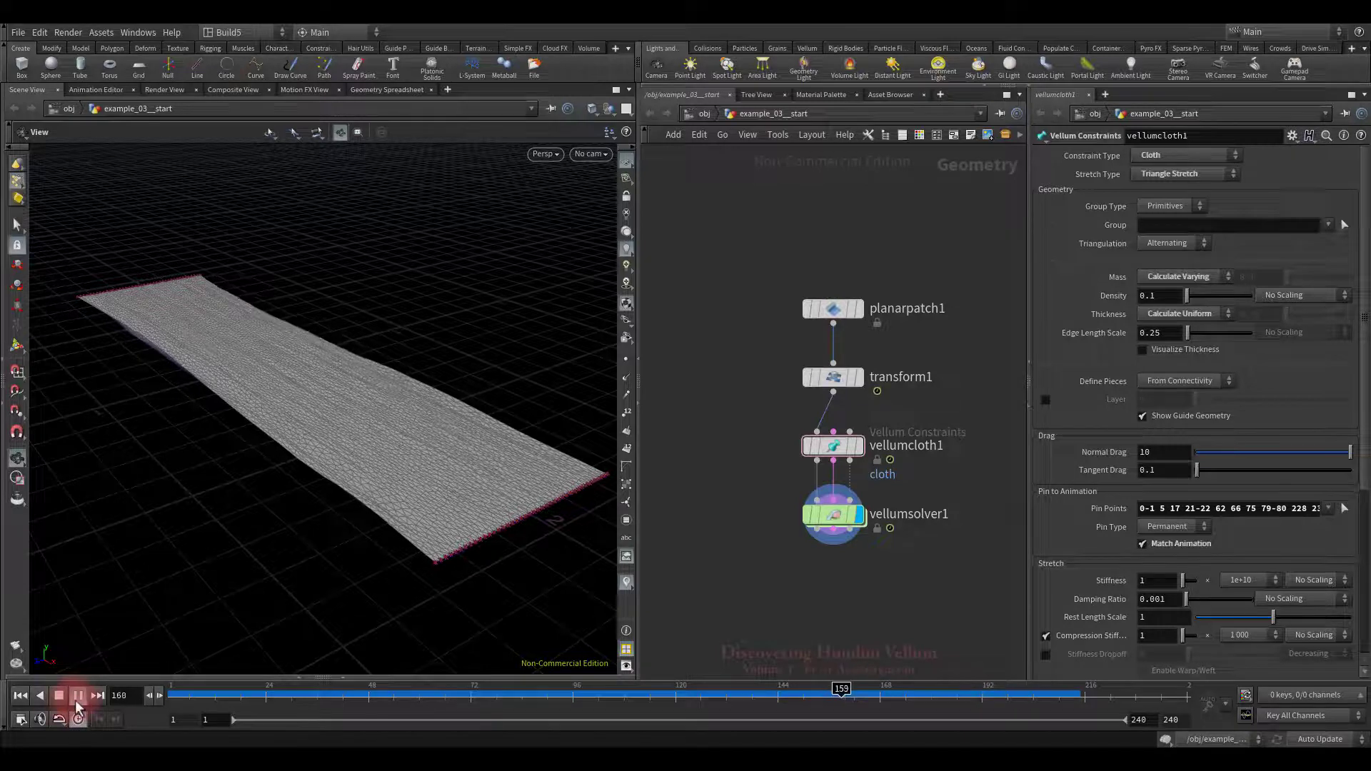
Step: Stop and rewind, inspect vellumsolver1's Advanced settings, then reselect vellumcloth1
left_click(60, 699)
left_click(19, 696)
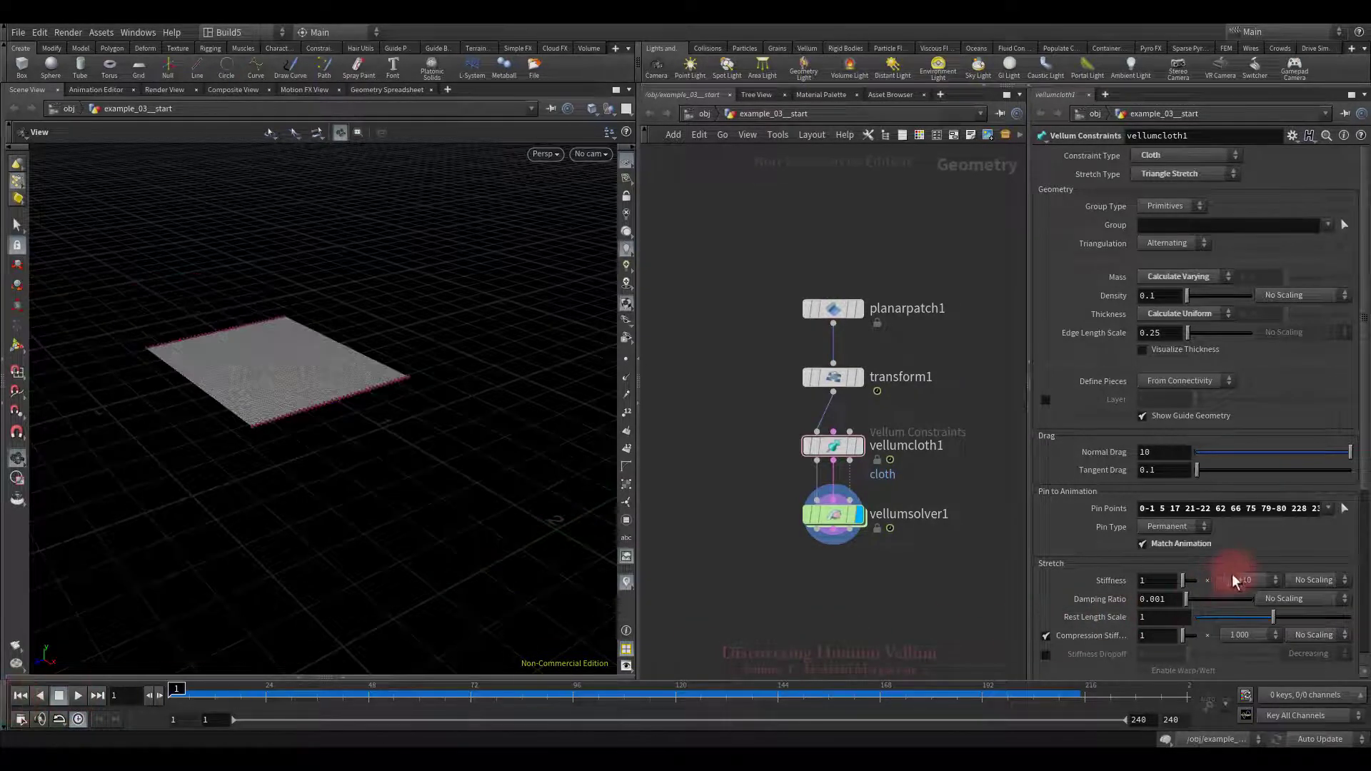
scroll(1244, 554, "down", 3)
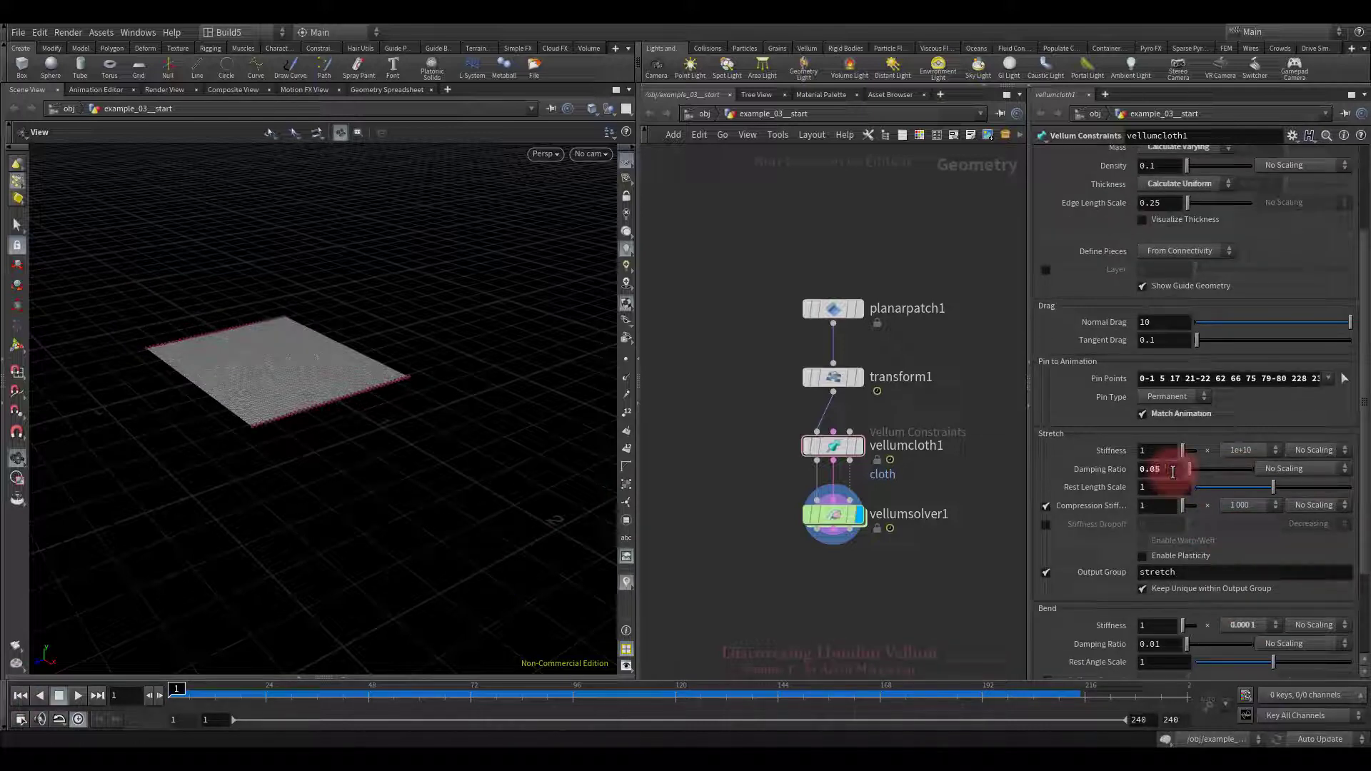
left_click_drag(758, 484, 862, 553)
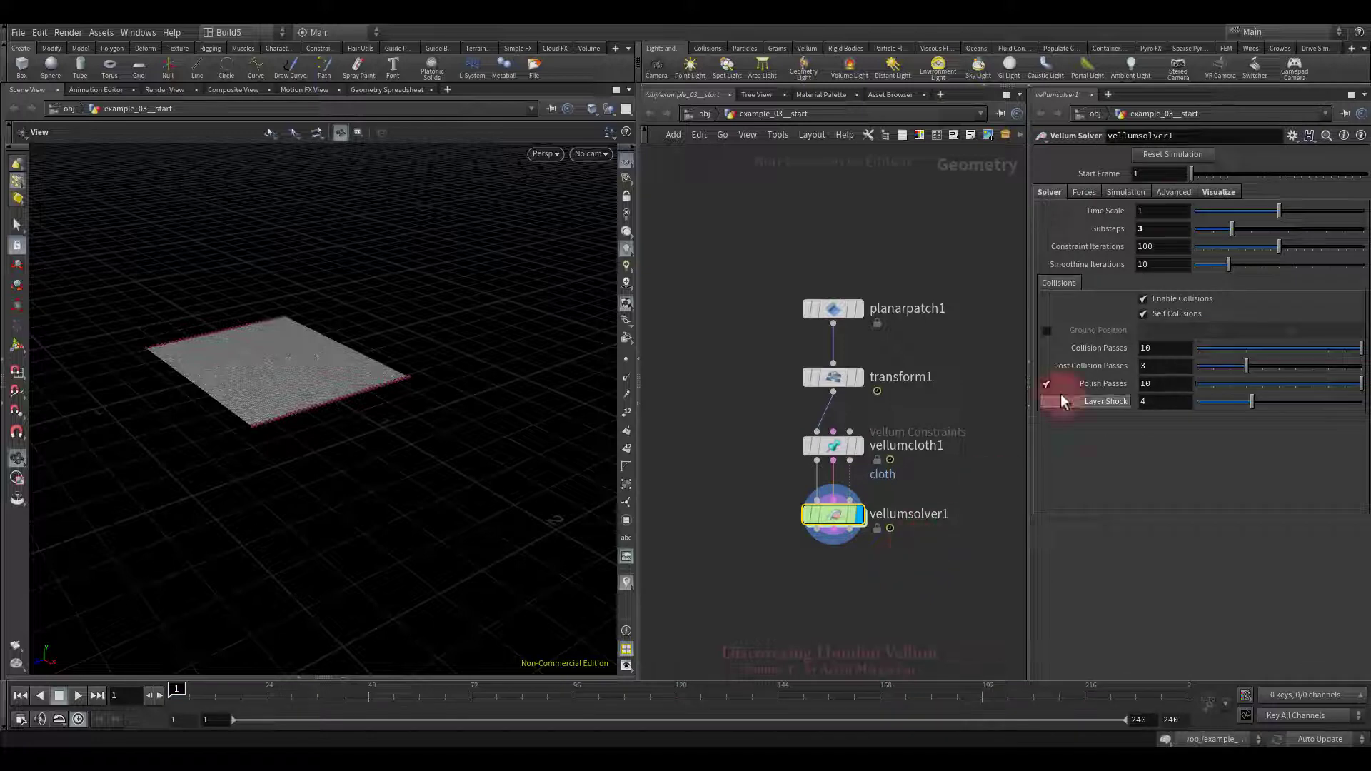
left_click(1175, 193)
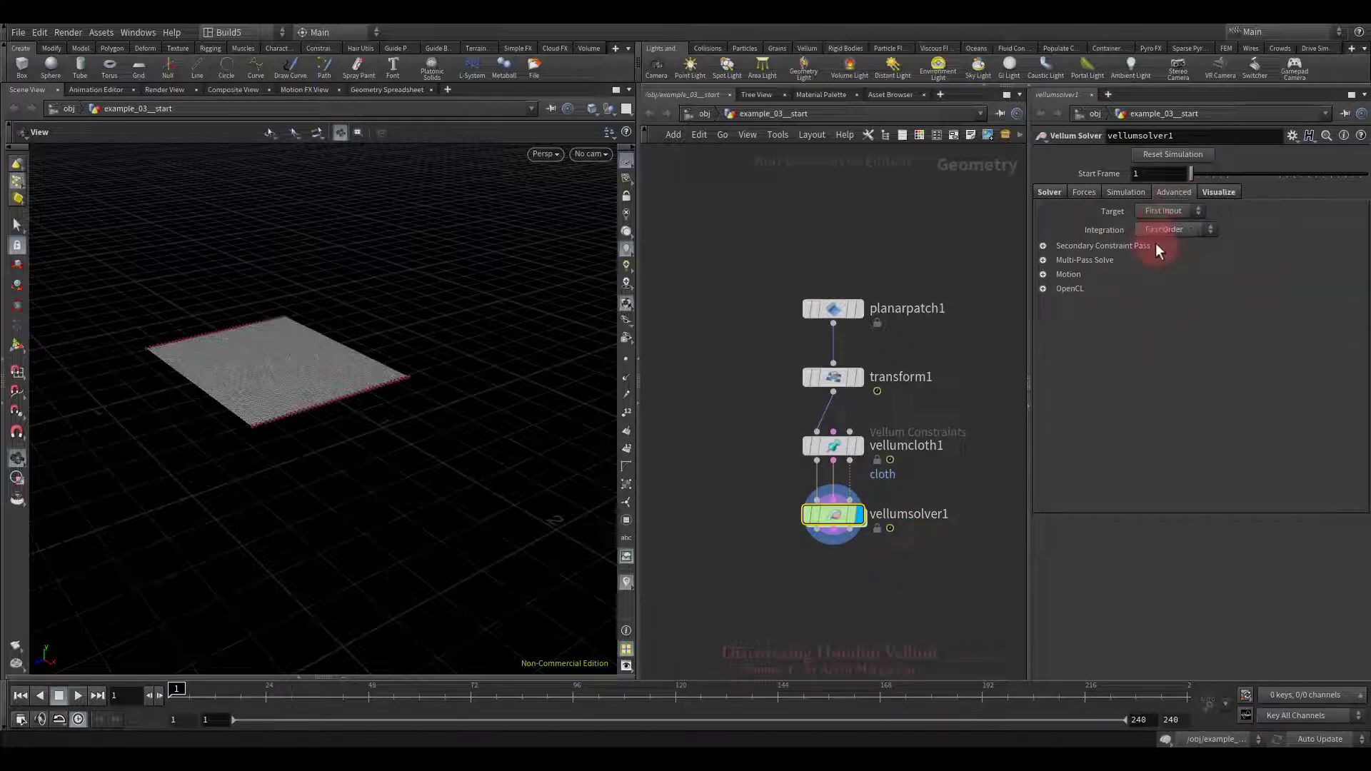
left_click_drag(704, 413, 821, 460)
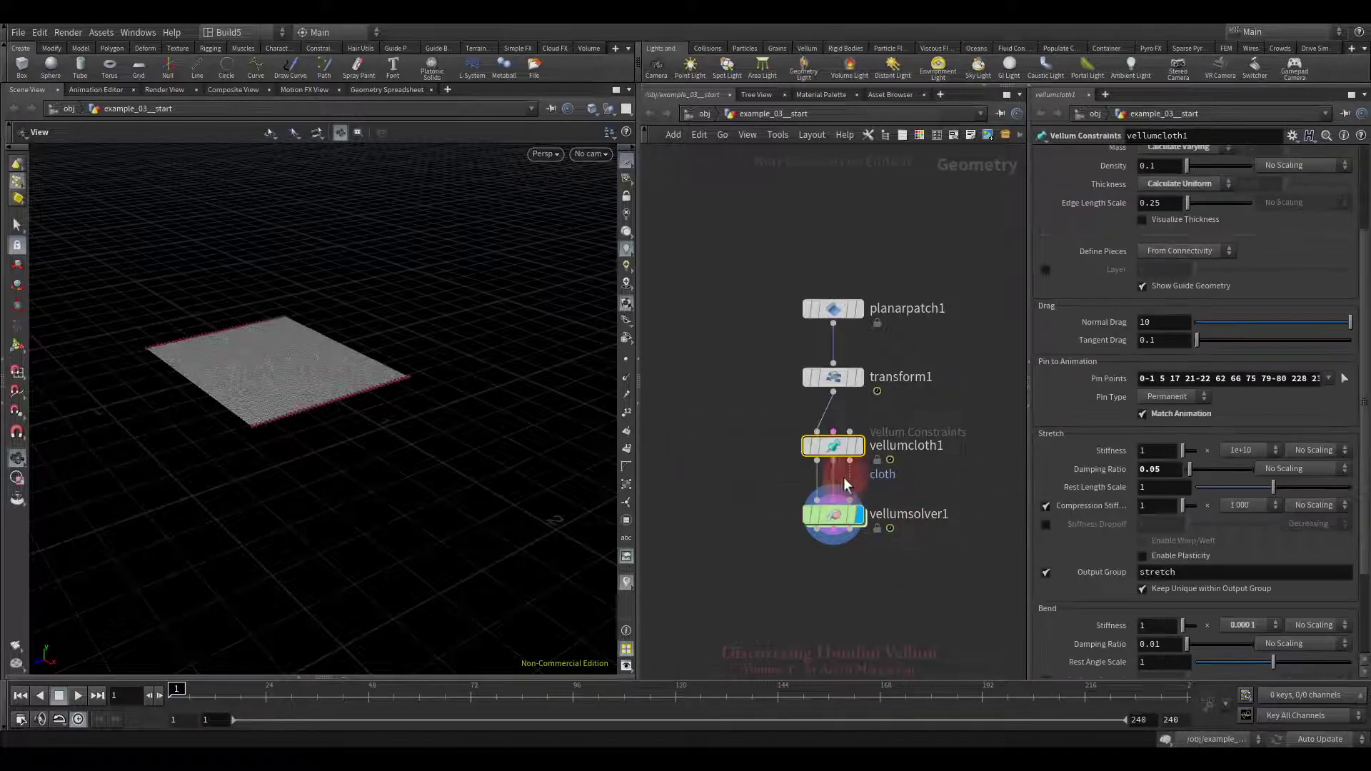
Step: Replay the simulation with stretch Damping Ratio 0.05, then rewind and zoom in on the cloth
left_click(76, 694)
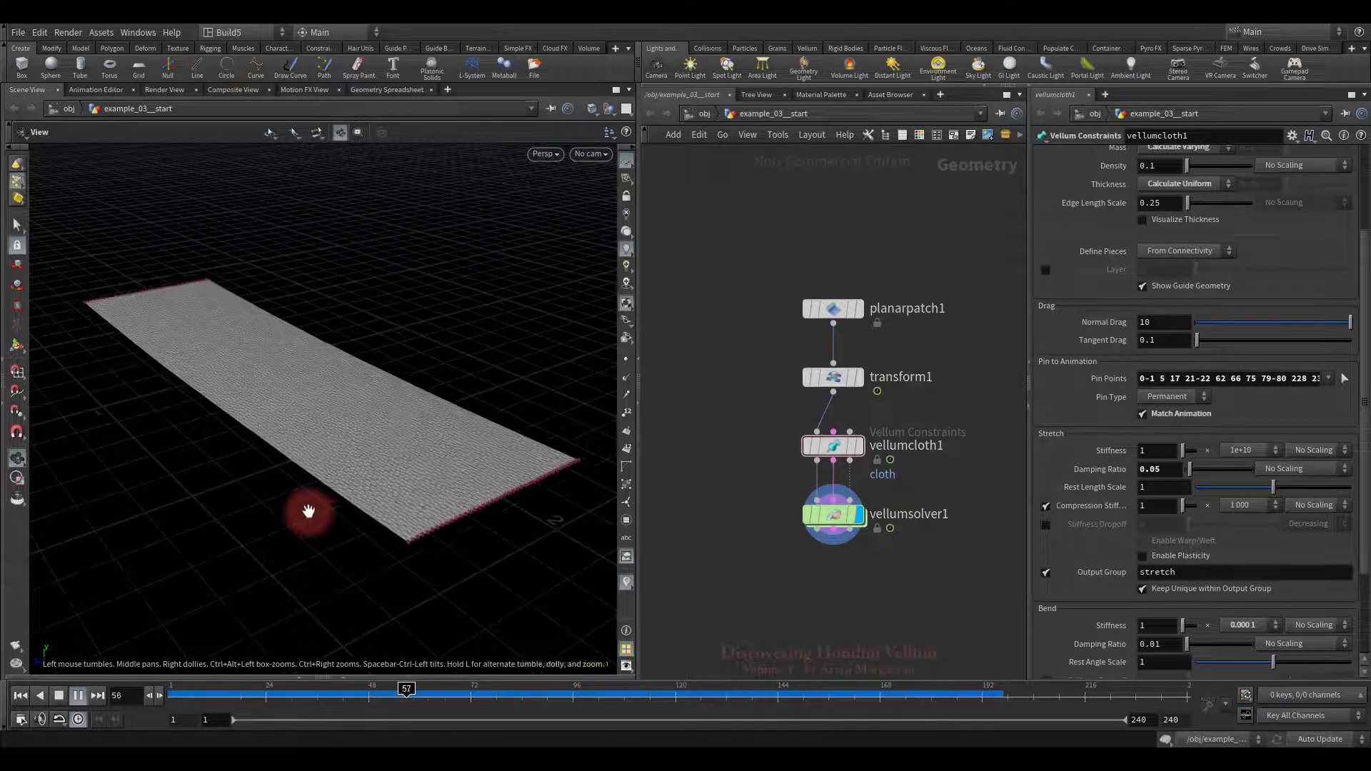
mouse_move(385, 431)
left_mouse_down()
mouse_move(452, 453)
mouse_move(443, 480)
mouse_move(448, 466)
mouse_move(135, 637)
left_mouse_up()
left_click(59, 695)
left_click_drag(336, 443, 375, 410)
left_click(20, 695)
middle_click_drag(311, 467, 396, 492)
right_click_drag(396, 492, 469, 449)
Step: Add a Blast node and wire vellumcloth1's constraint output into it
middle_click_drag(713, 490, 730, 489)
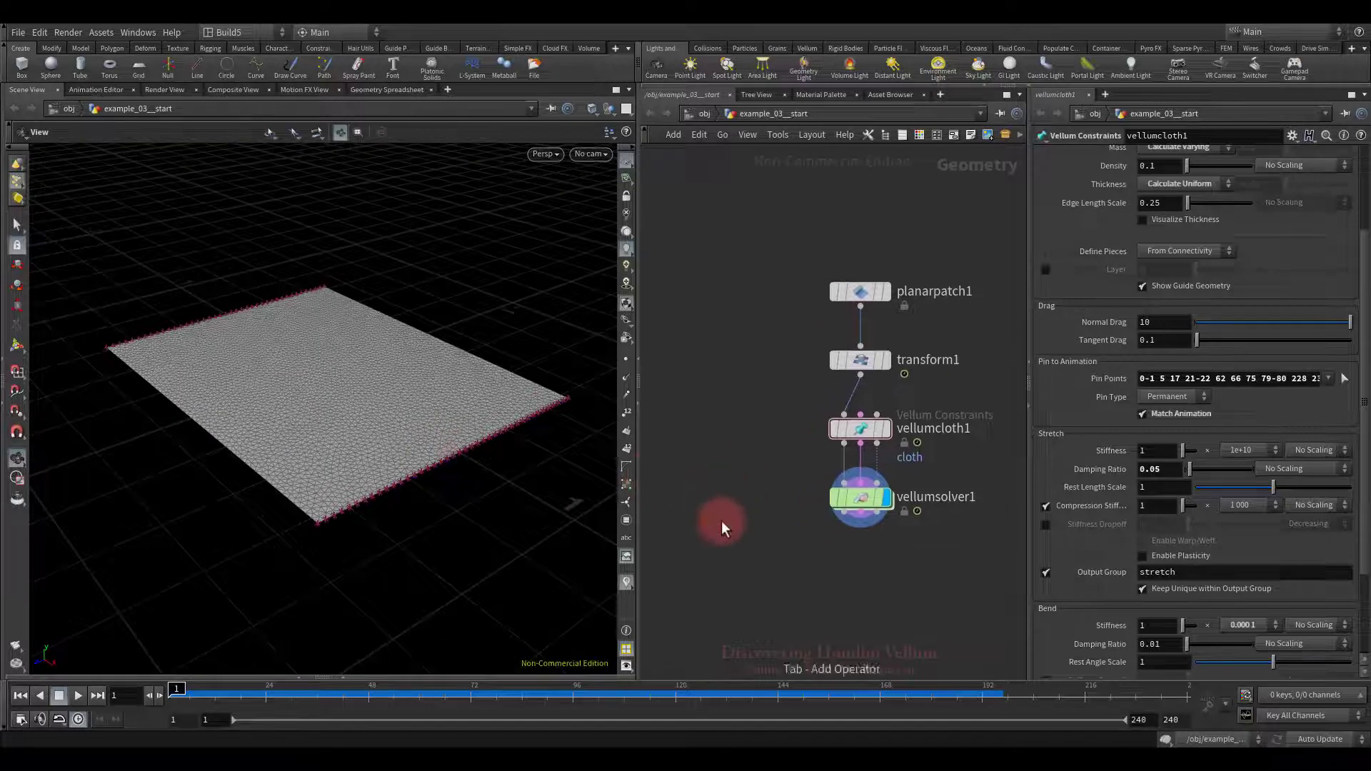
key("Tab")
type("blas")
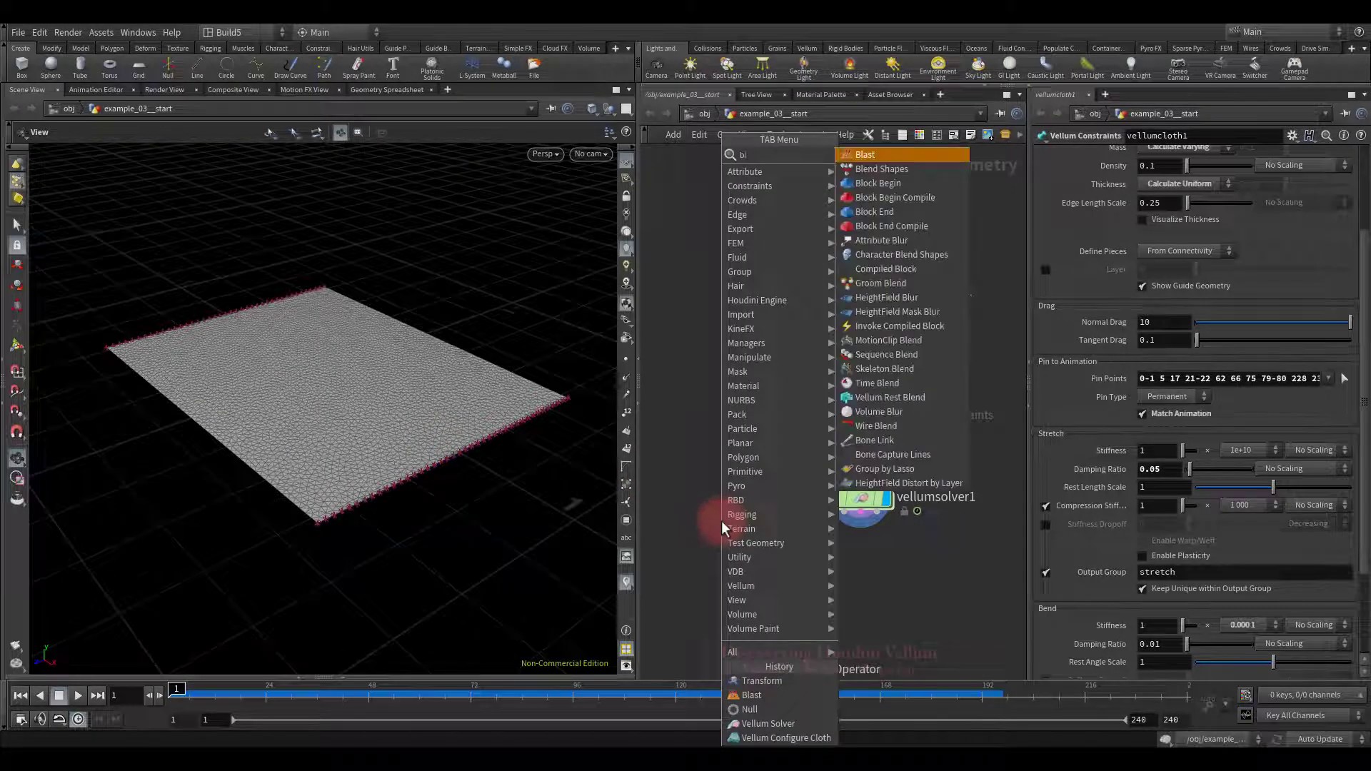
left_click(871, 156)
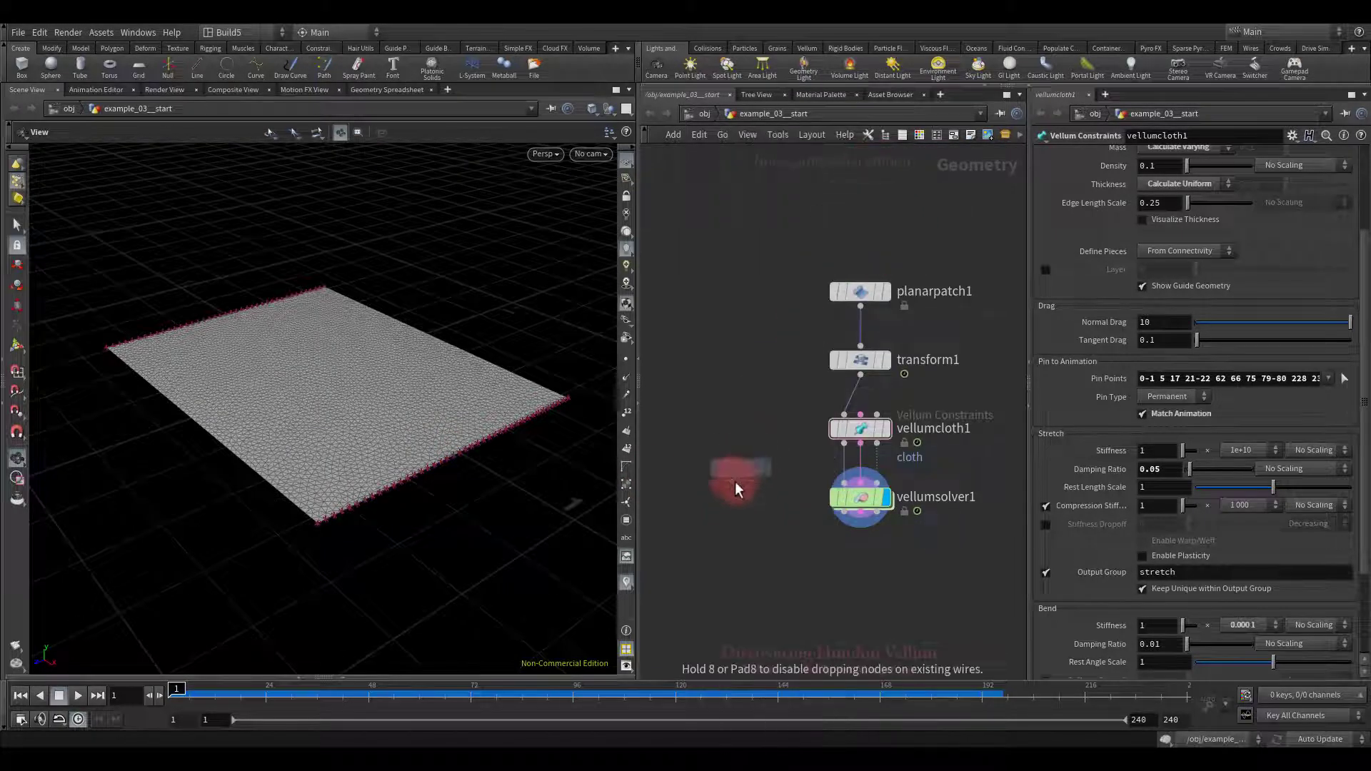
left_click(734, 495)
left_click(860, 442)
left_click(759, 502)
Step: Display blast1 and set its Group to bend, leaving only the stretch constraints
left_click(760, 501)
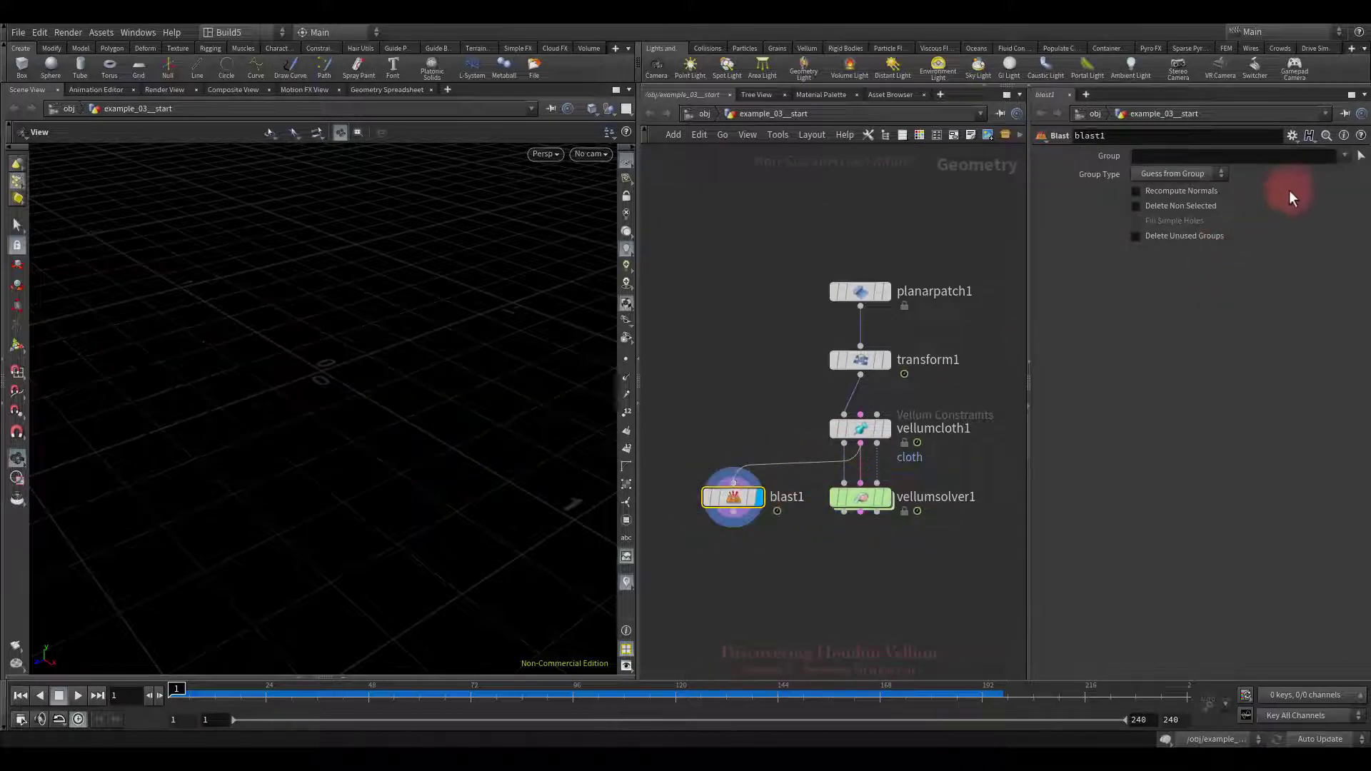
left_click(1343, 156)
left_click(1329, 172)
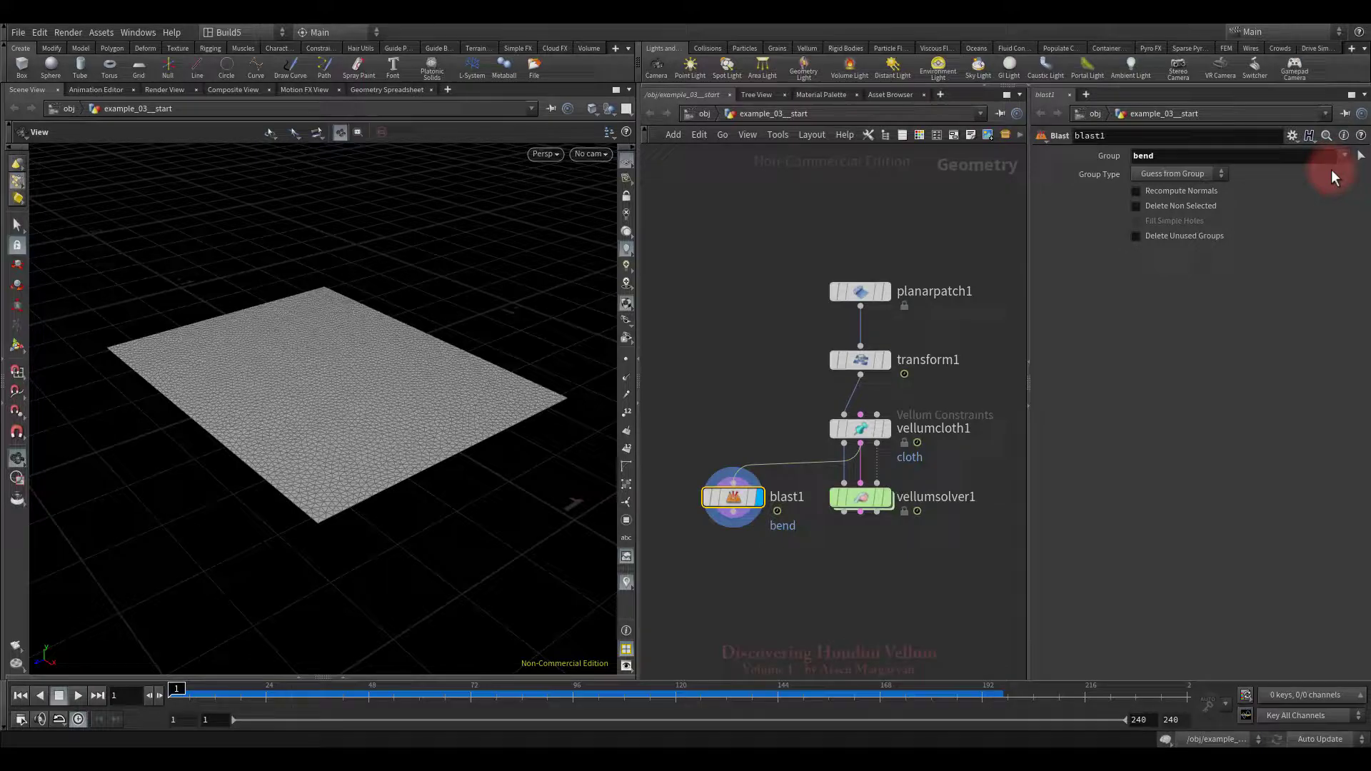
left_click_drag(380, 437, 430, 413)
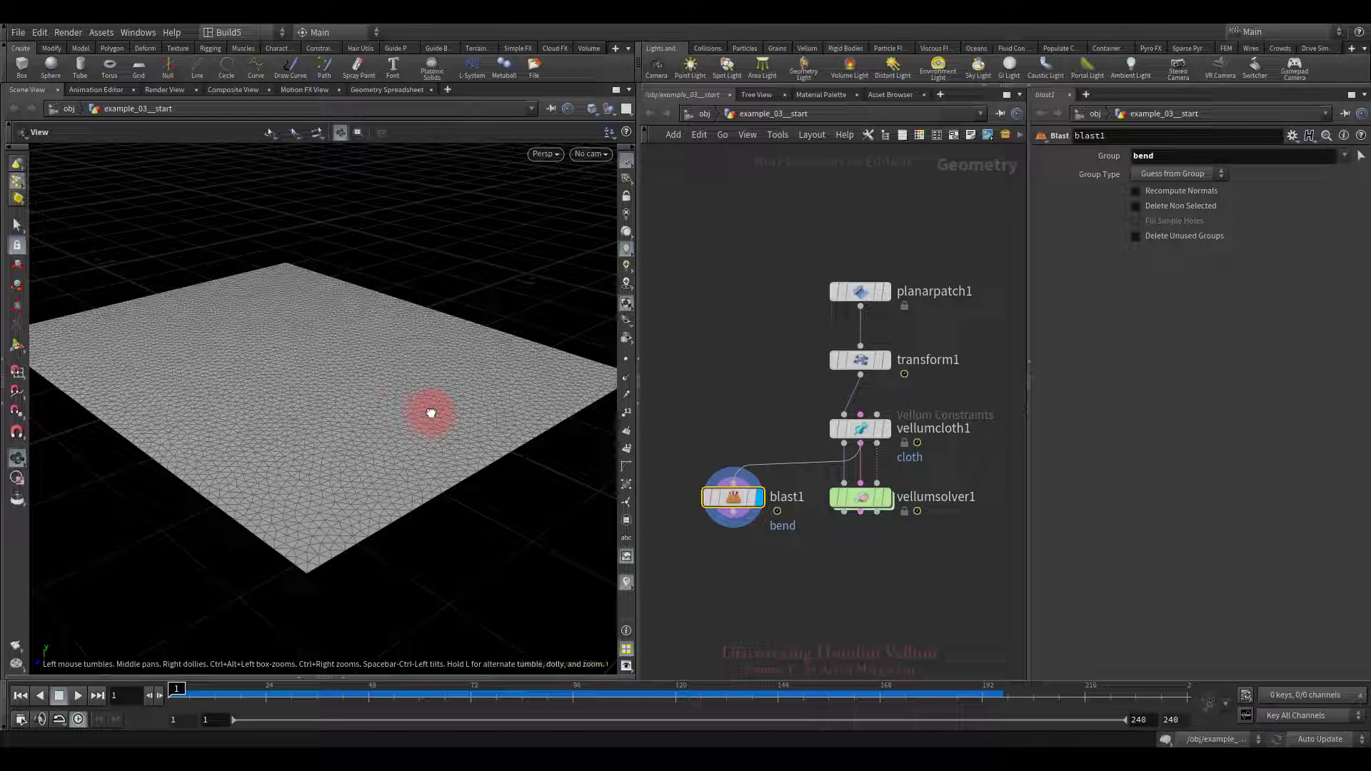
Step: Set vellumcloth1's Stretch Type to Distance Along Edges, then delete the blast1 node
left_click_drag(726, 410, 949, 448)
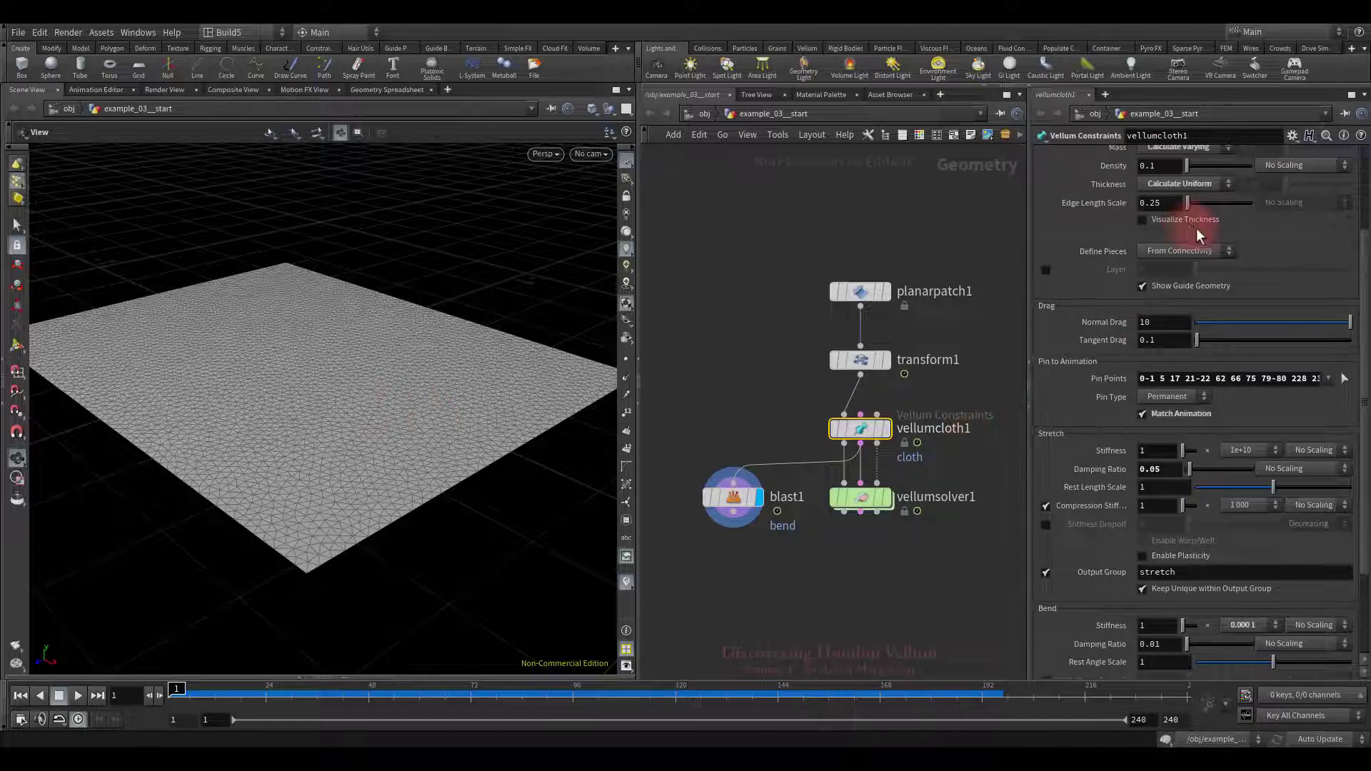
scroll(1197, 228, "up", 5)
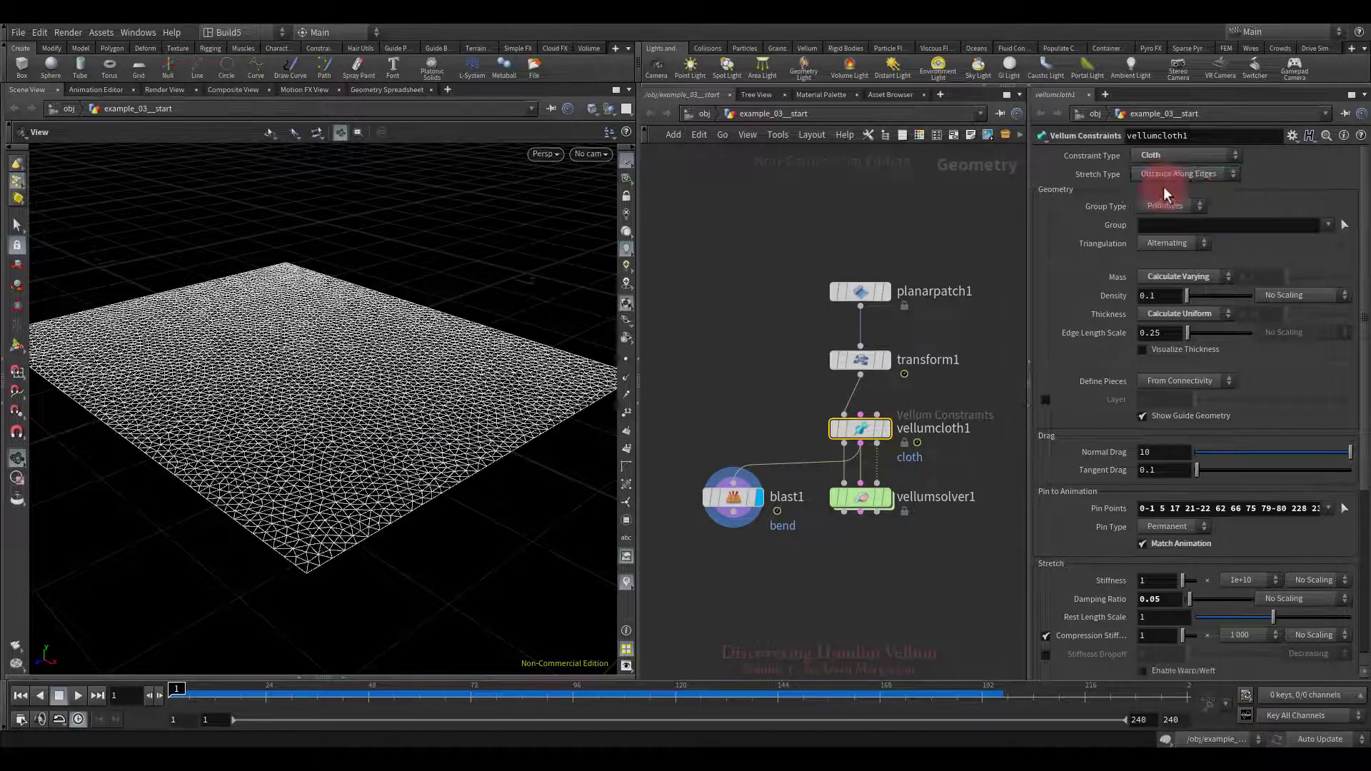
mouse_move(434, 422)
left_mouse_down()
mouse_move(437, 452)
mouse_move(436, 437)
left_mouse_up()
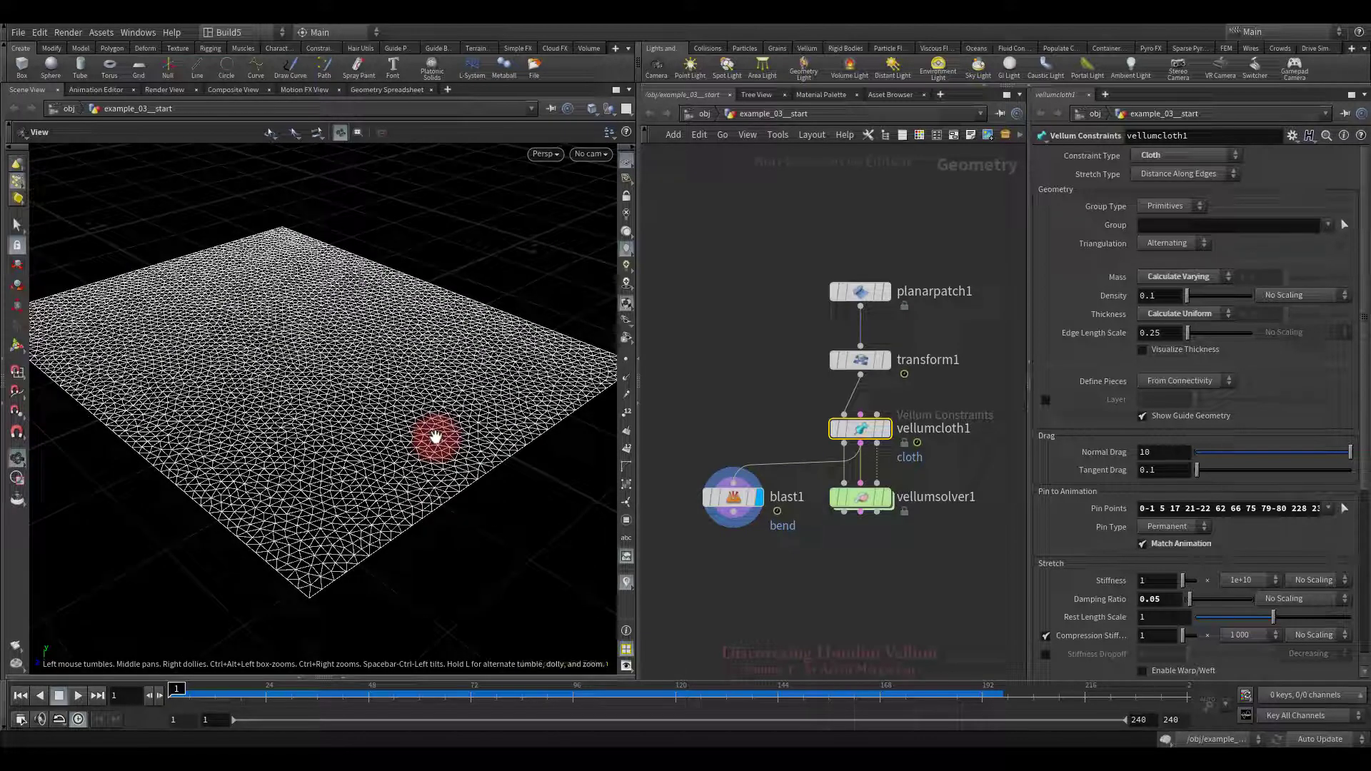
left_click(731, 403)
left_click(1154, 202)
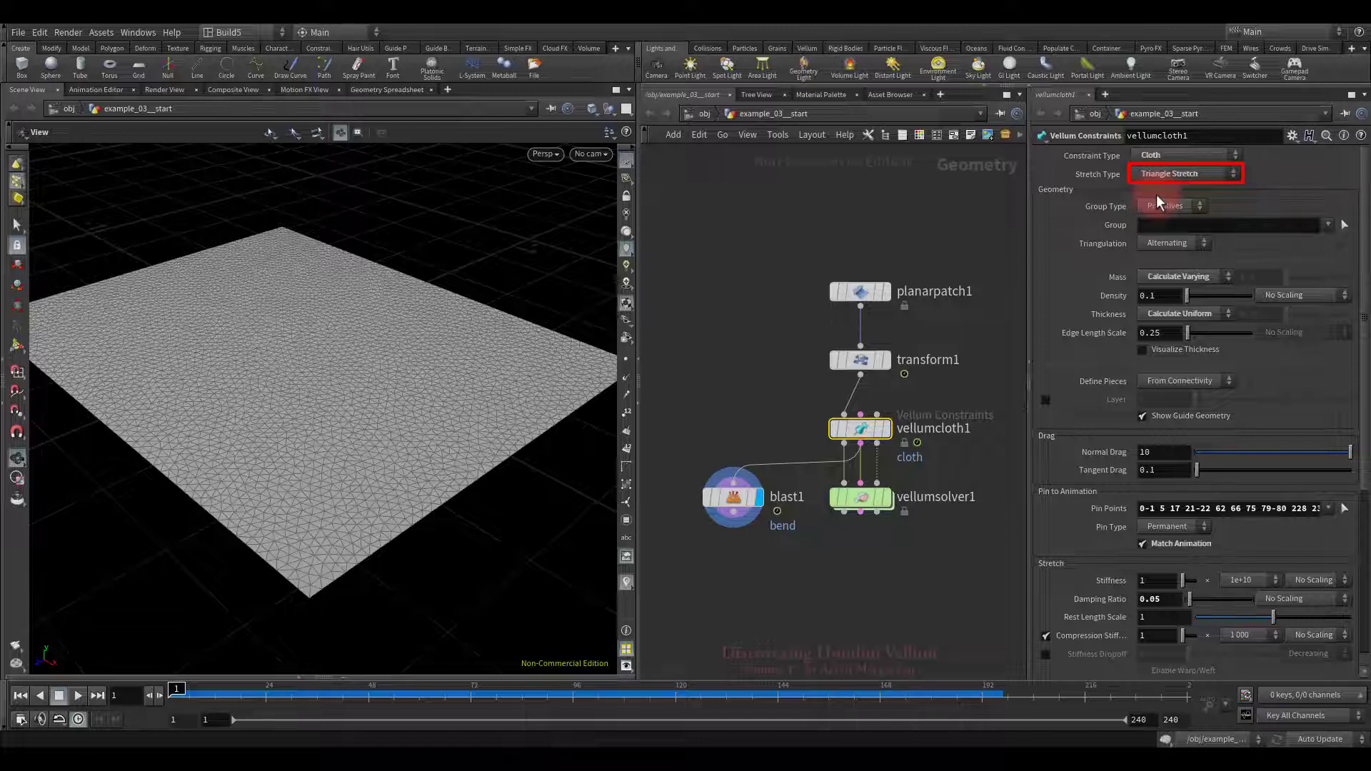
left_click(1160, 175)
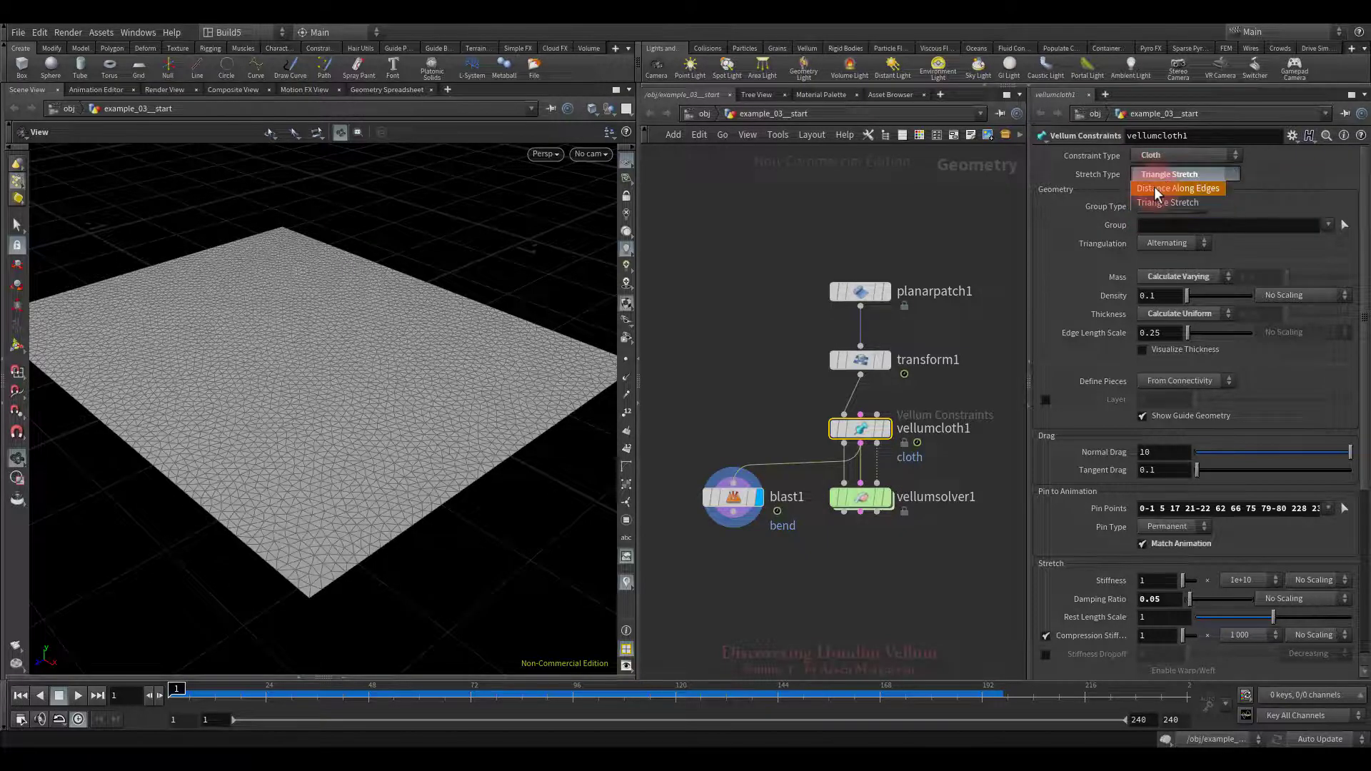
left_click(1155, 188)
left_click(732, 495)
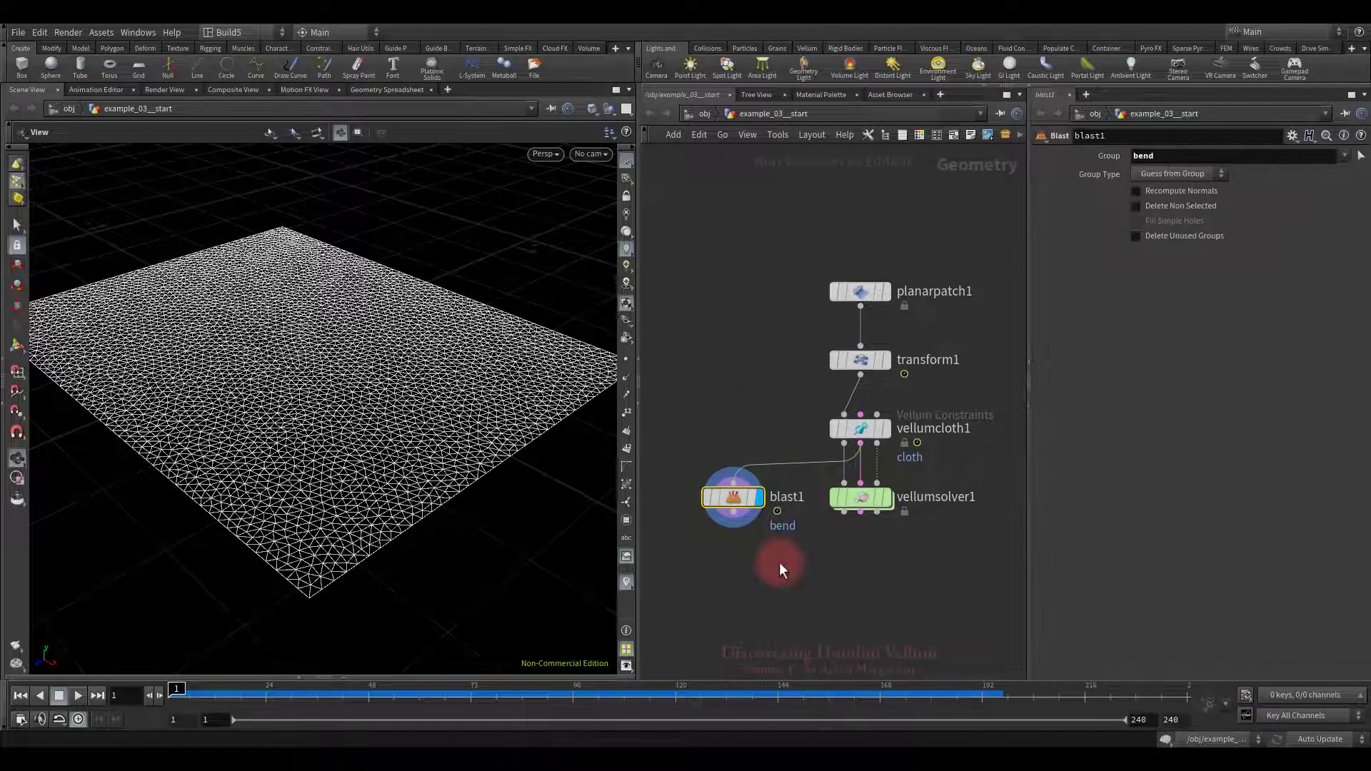
key("Delete")
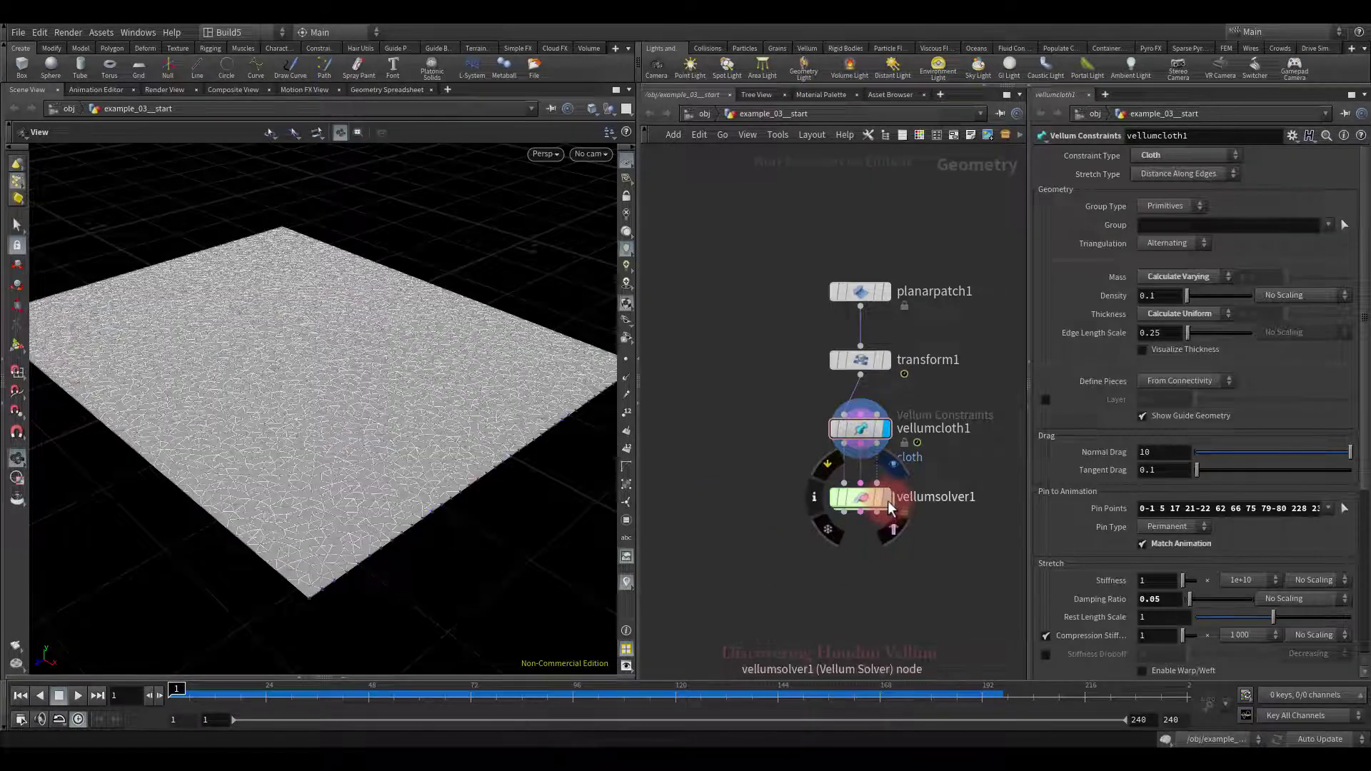
Step: Display vellumsolver1 and enable Stiffness Dropoff at 0.05, Decreasing
left_click(888, 500)
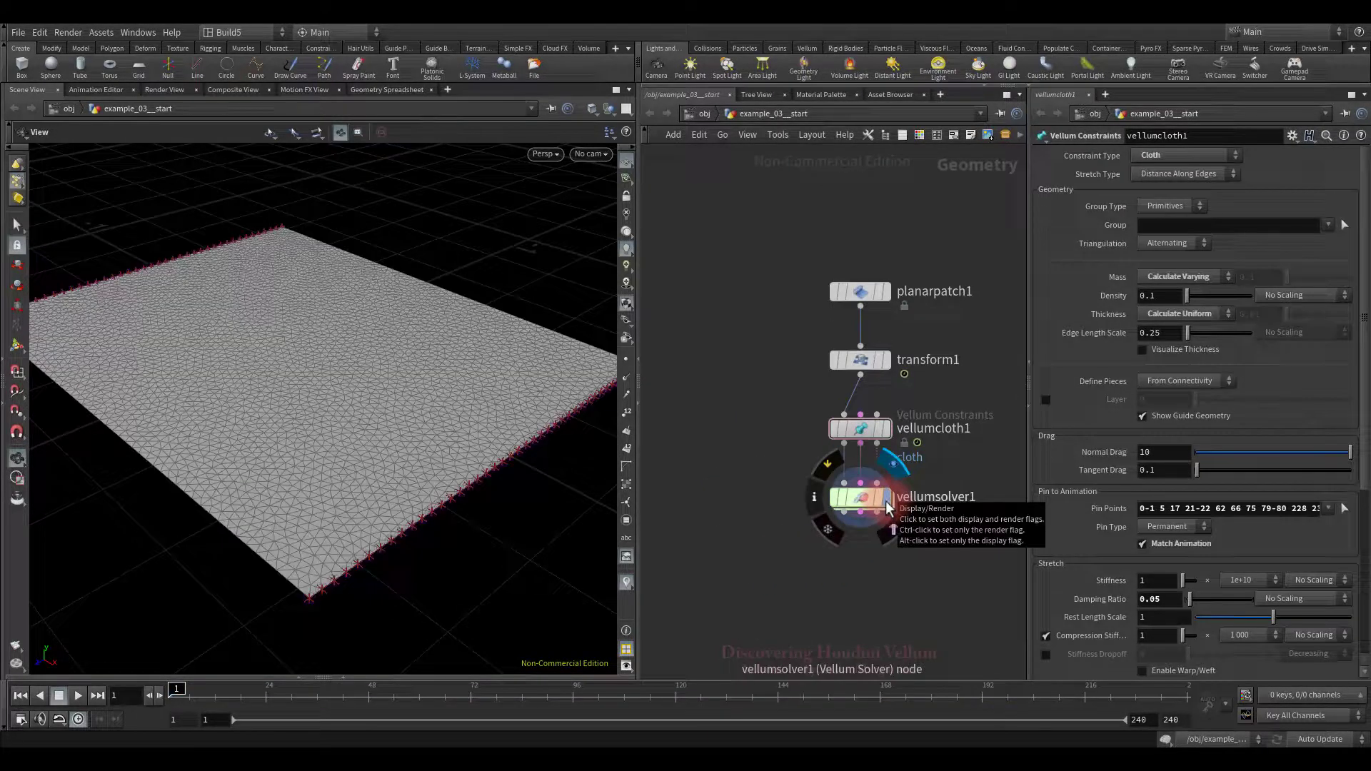
scroll(1308, 554, "down", 3)
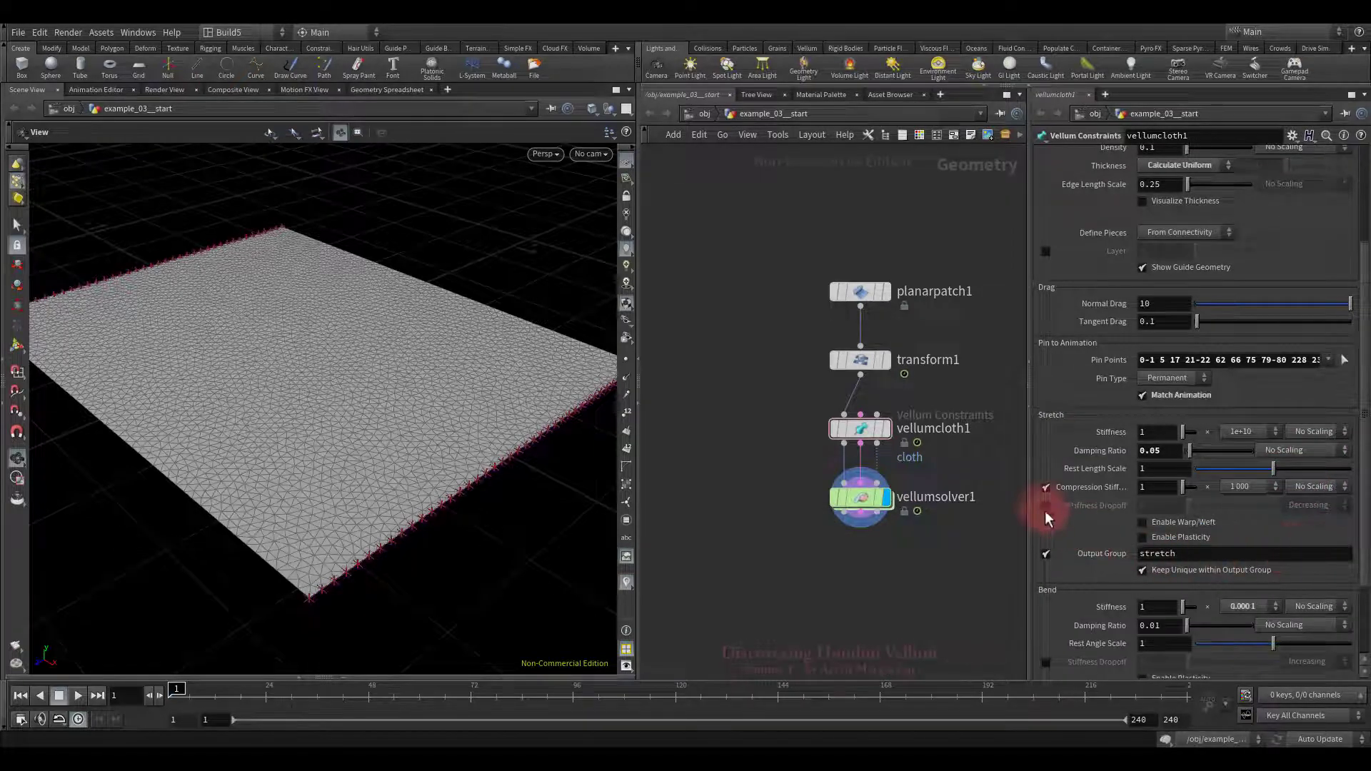
left_click(1044, 505)
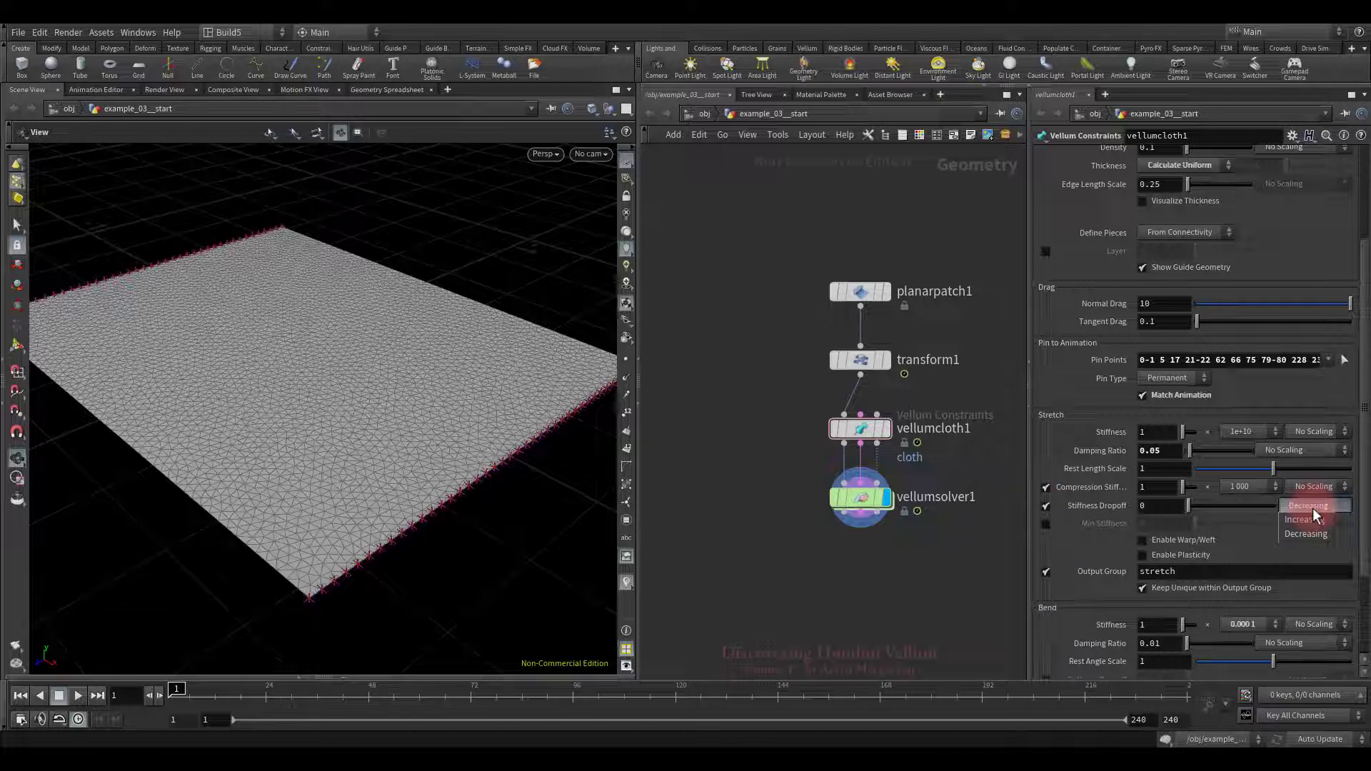
left_click(1169, 507)
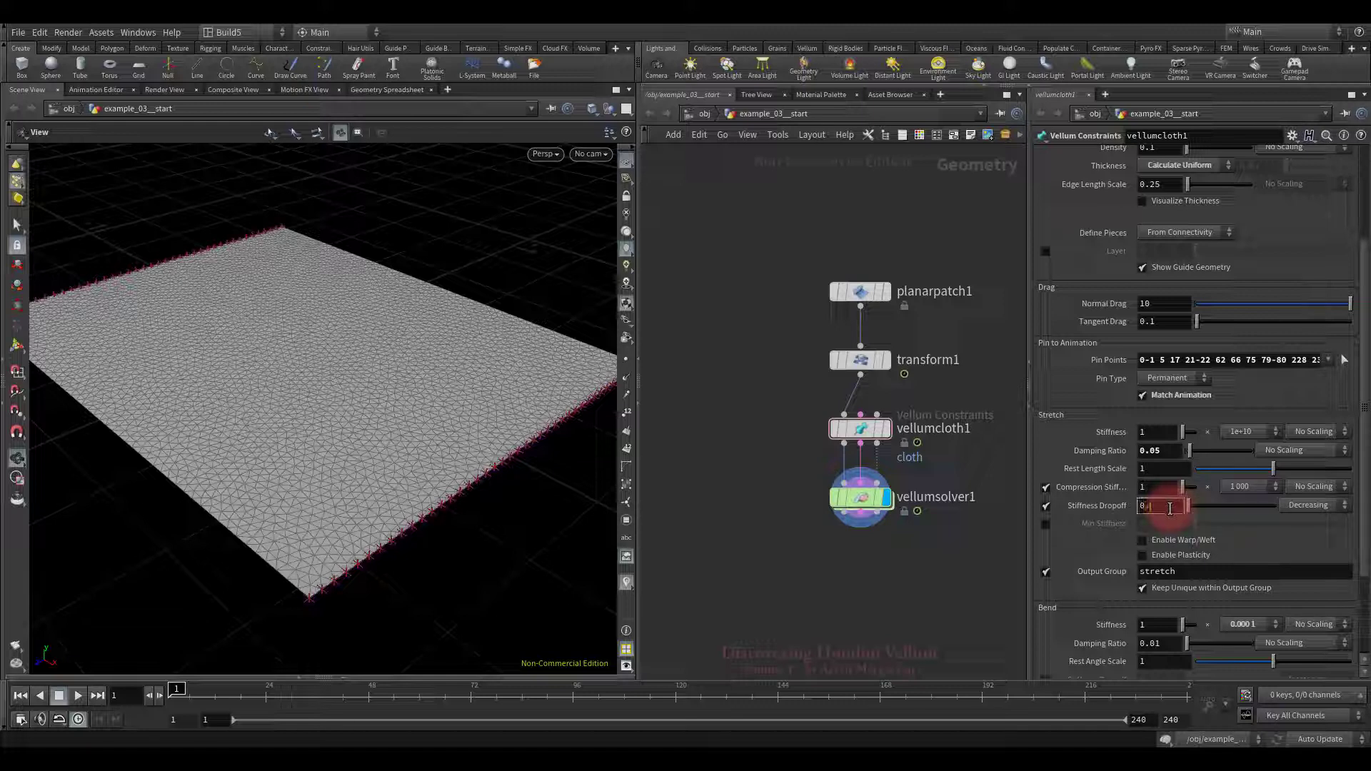
type("05")
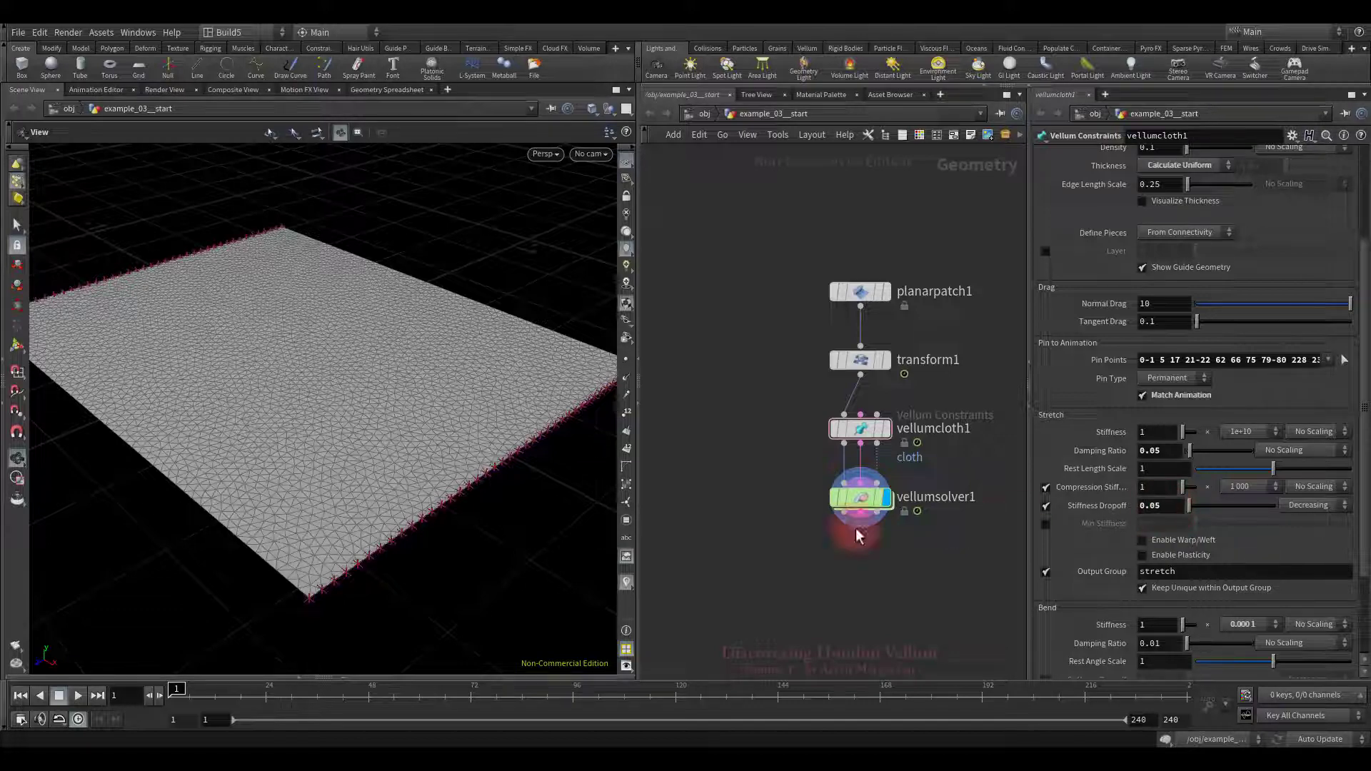
Step: Play the simulation twice to watch the cloth stretch into a long sheet
left_click_drag(514, 452, 315, 463)
left_click(78, 696)
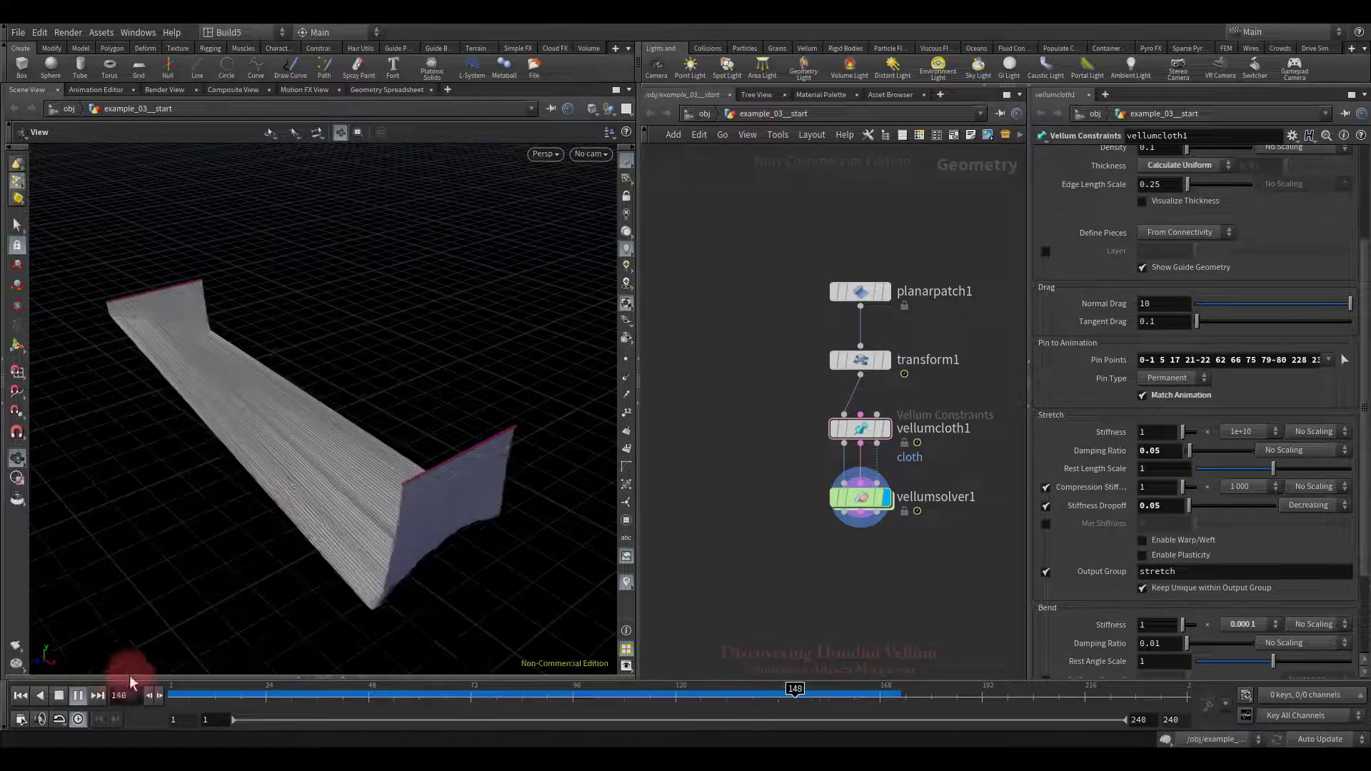
left_click(58, 695)
left_click(20, 696)
left_click(78, 696)
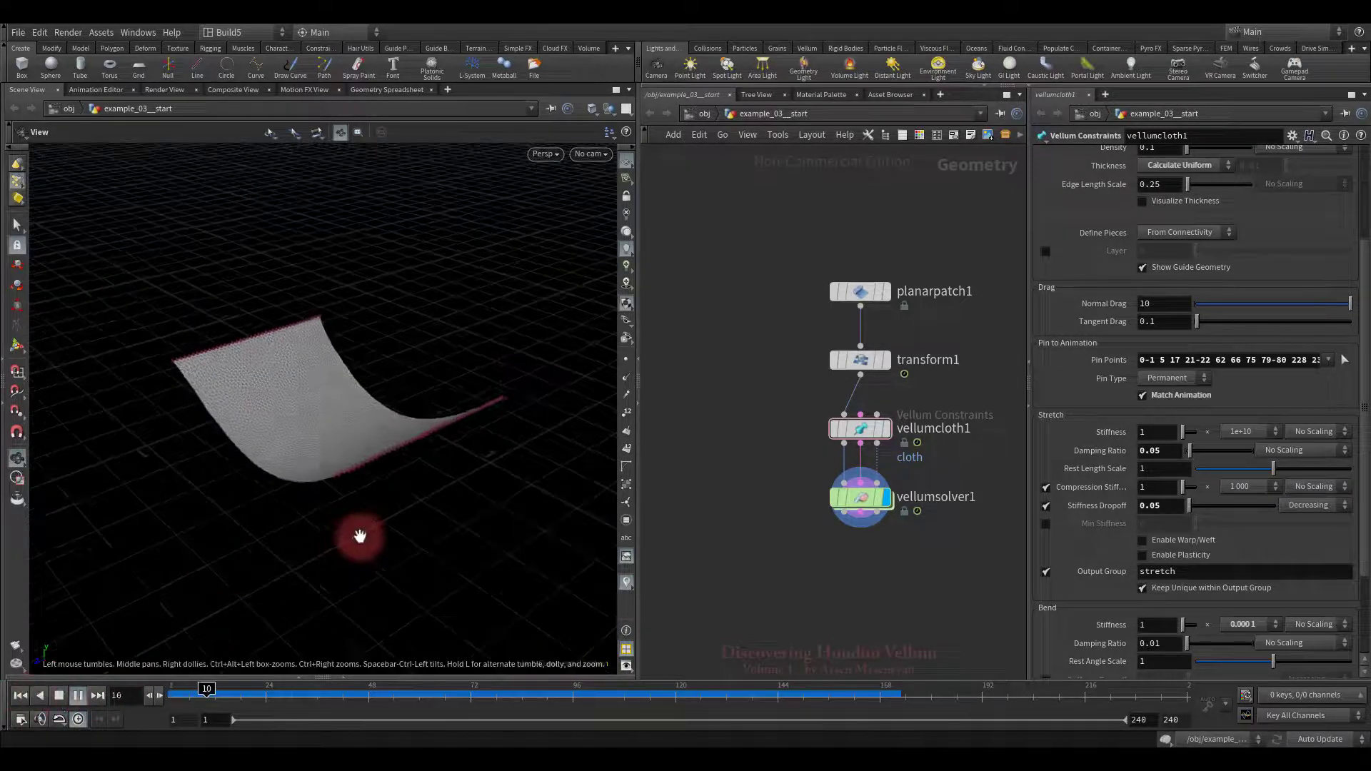
left_click_drag(373, 533, 315, 463)
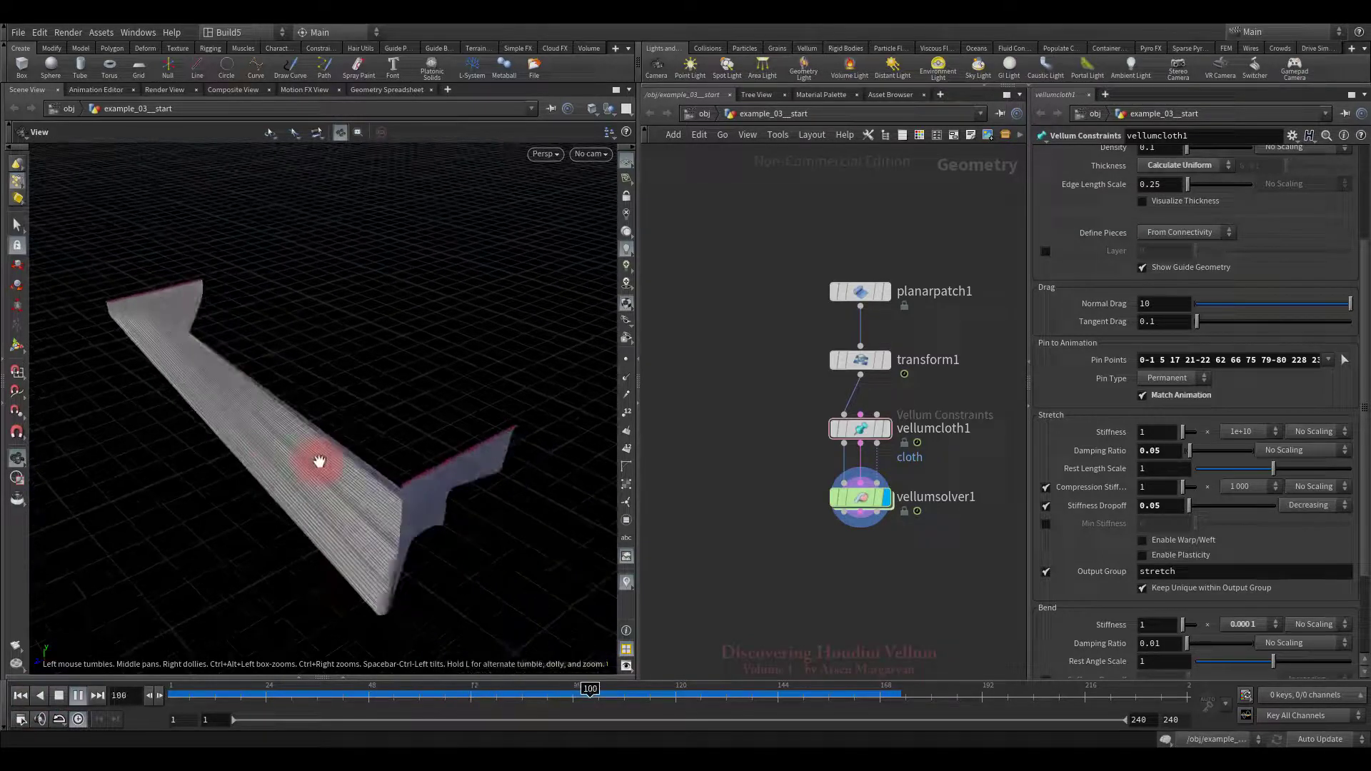
middle_click_drag(315, 462, 251, 539)
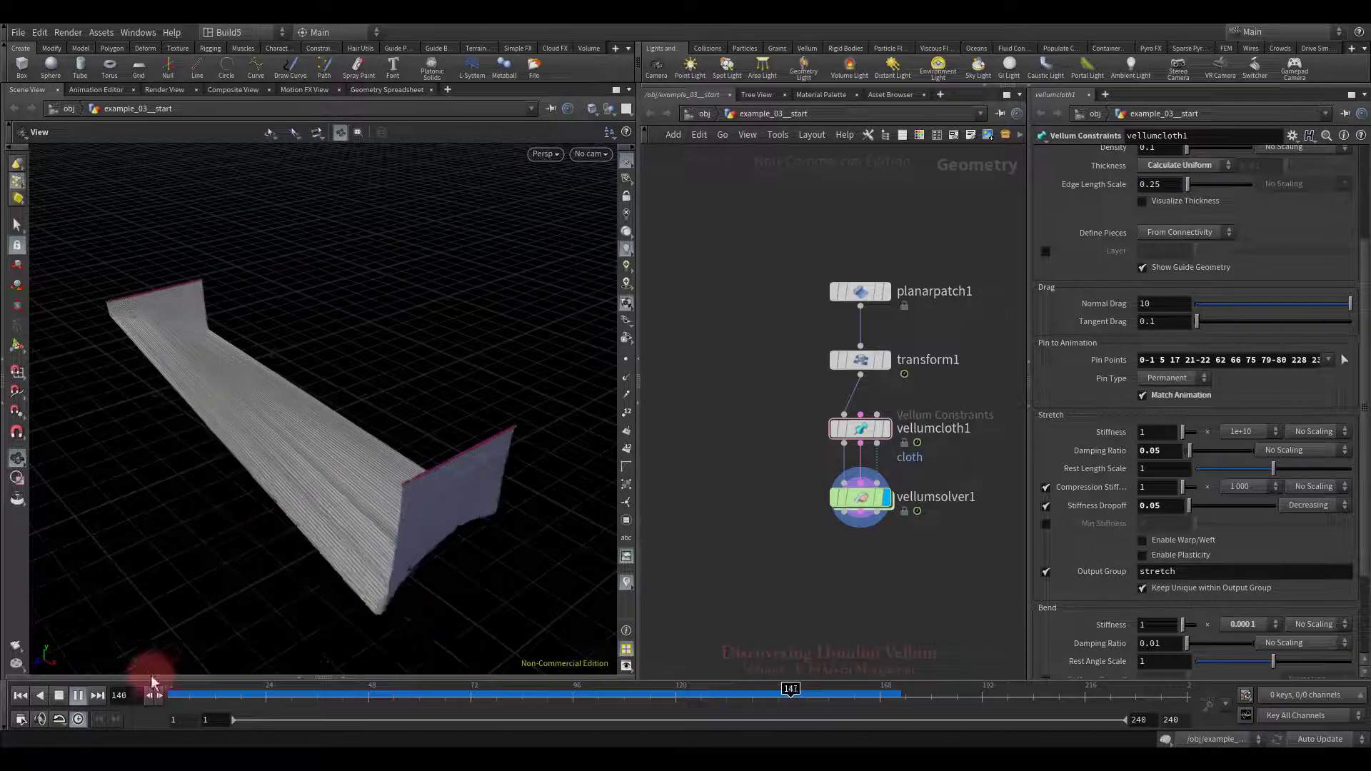
left_click(58, 695)
Step: Enable Min Stiffness at 0.1, replay the simulation, and reset to frame 1
left_click(20, 695)
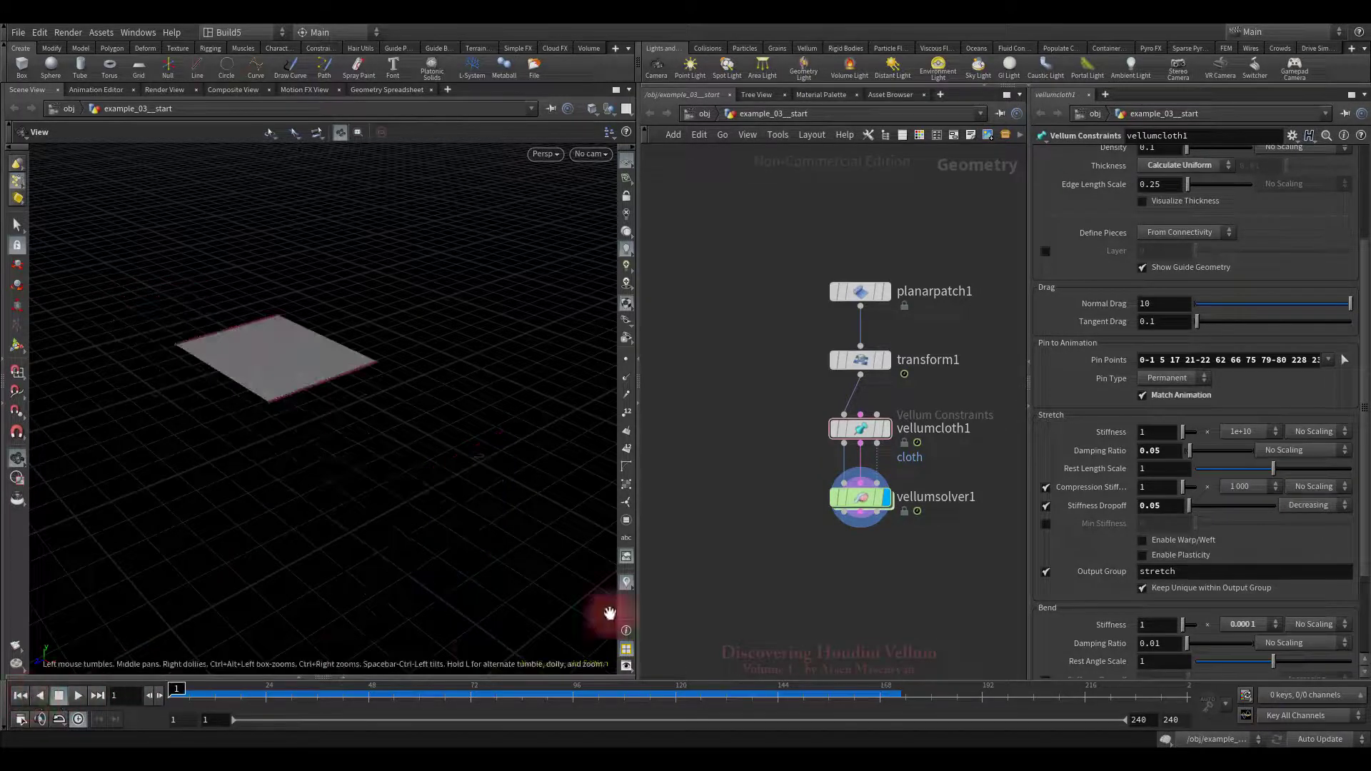
left_click(1045, 524)
left_click(1158, 525)
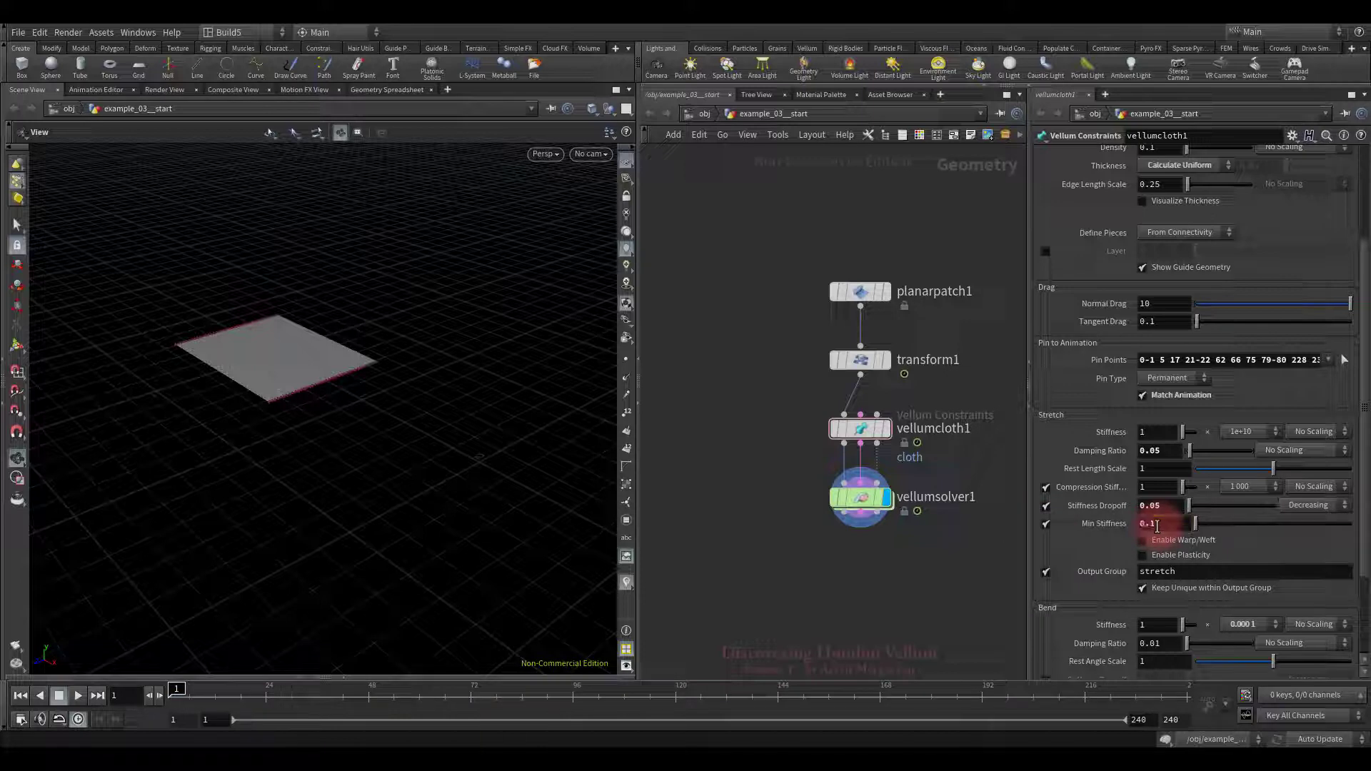
left_click_drag(215, 591, 374, 571)
left_click(77, 696)
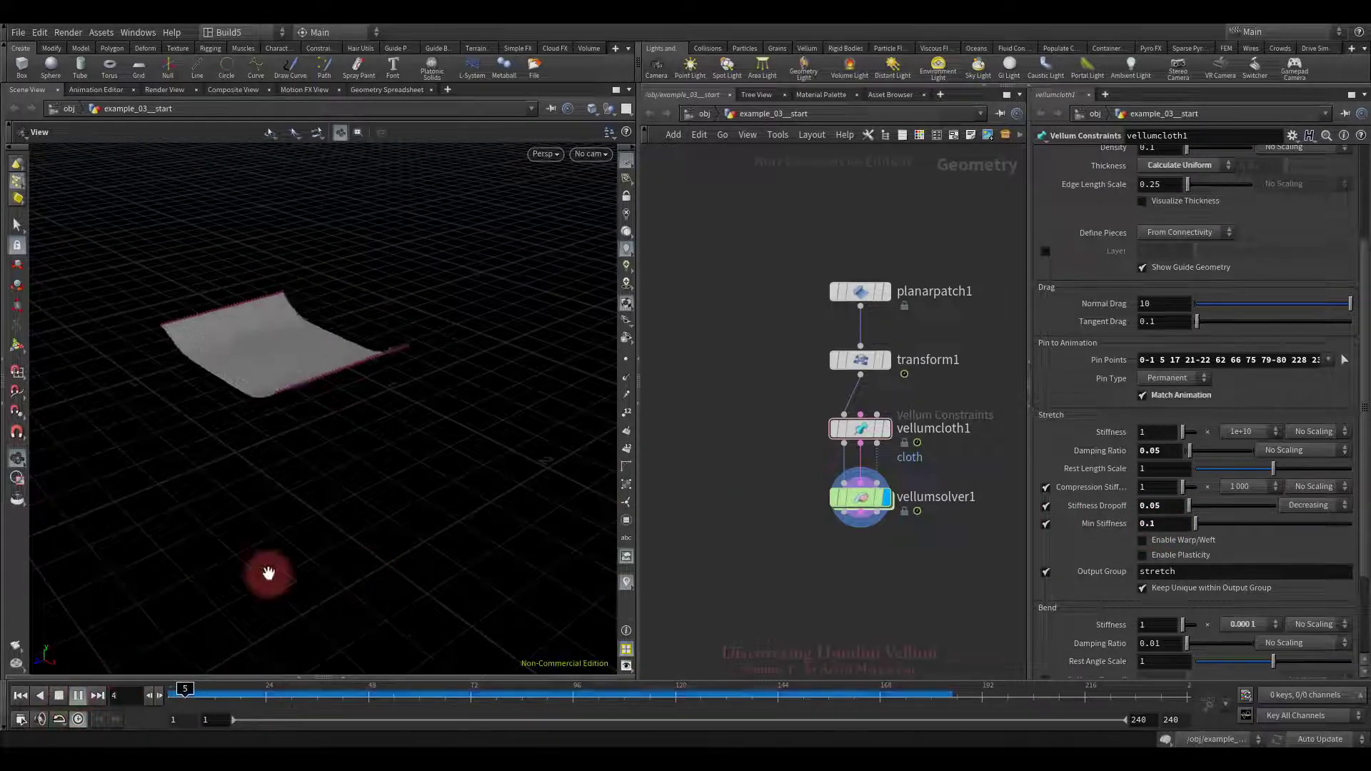
mouse_move(282, 554)
left_mouse_down()
mouse_move(302, 483)
mouse_move(361, 529)
mouse_move(408, 515)
mouse_move(392, 542)
mouse_move(398, 529)
left_mouse_up()
left_click(59, 696)
left_click(20, 696)
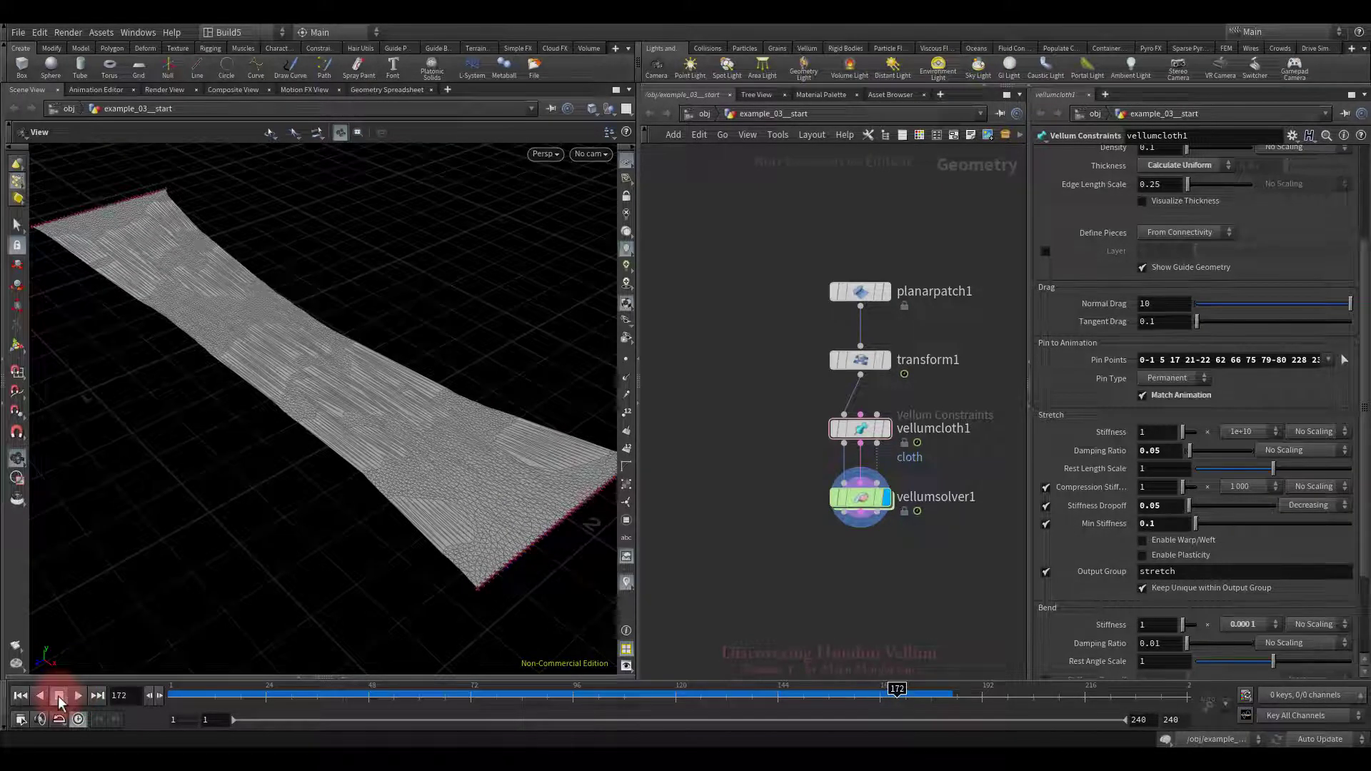
Step: False-colour vellumsolver1 by Stretch Distance with Max Stretch Distance 0.21 and replay from frame 1
left_click_drag(717, 491, 954, 564)
left_click(1218, 191)
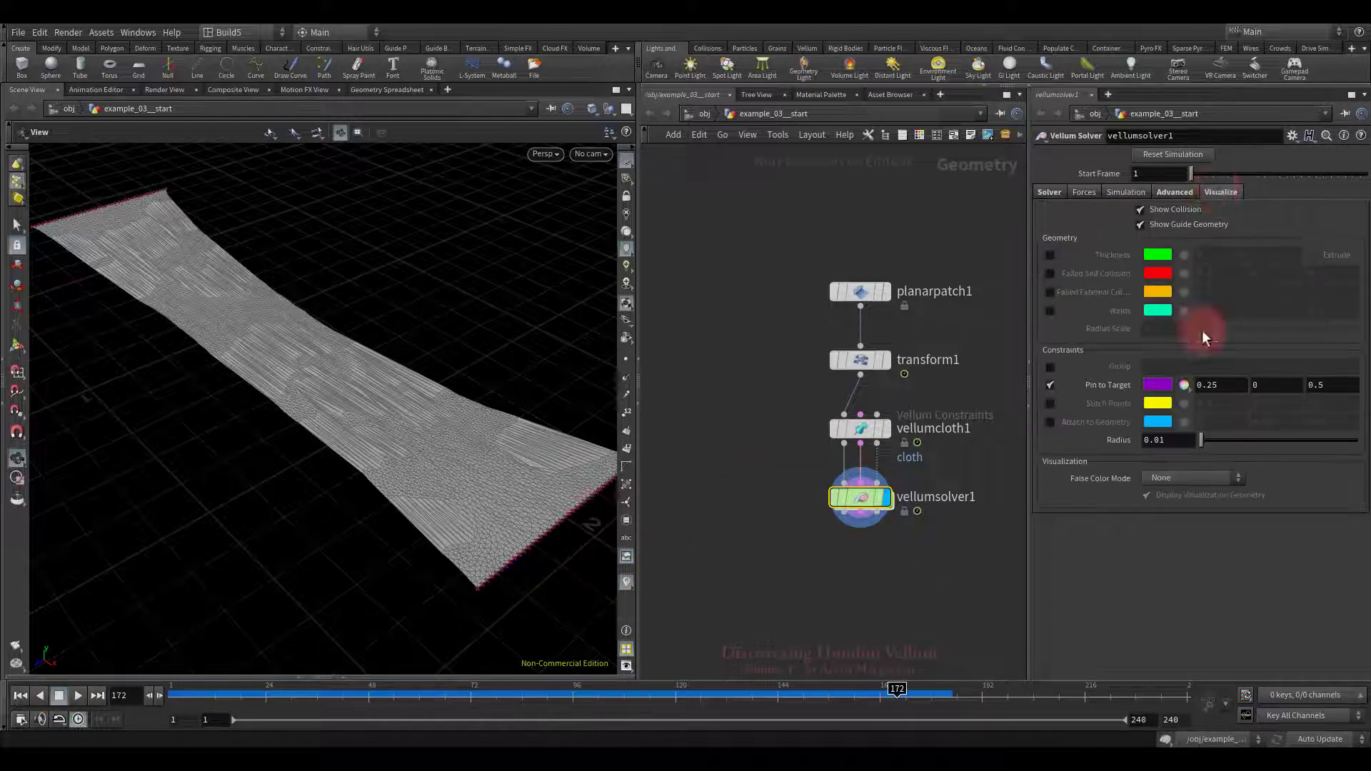
left_click(1170, 479)
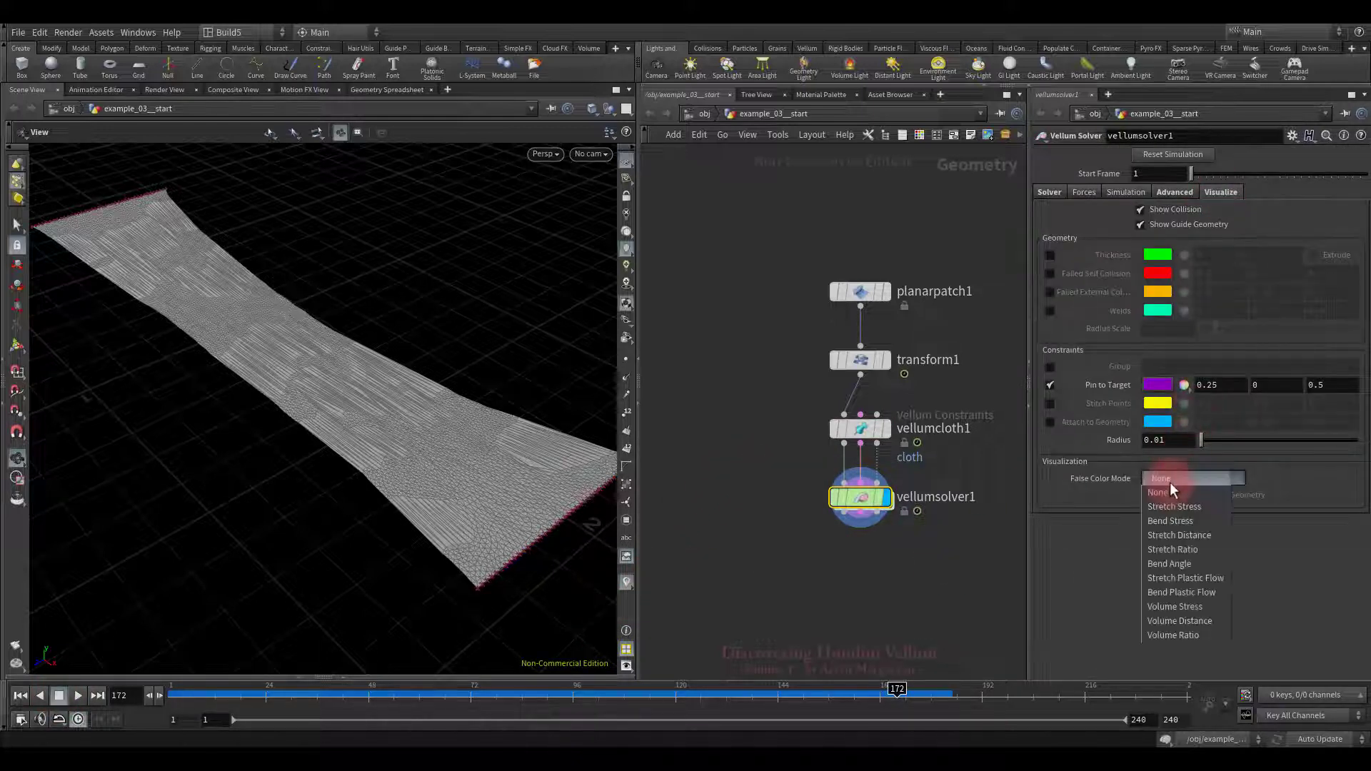
left_click(1171, 532)
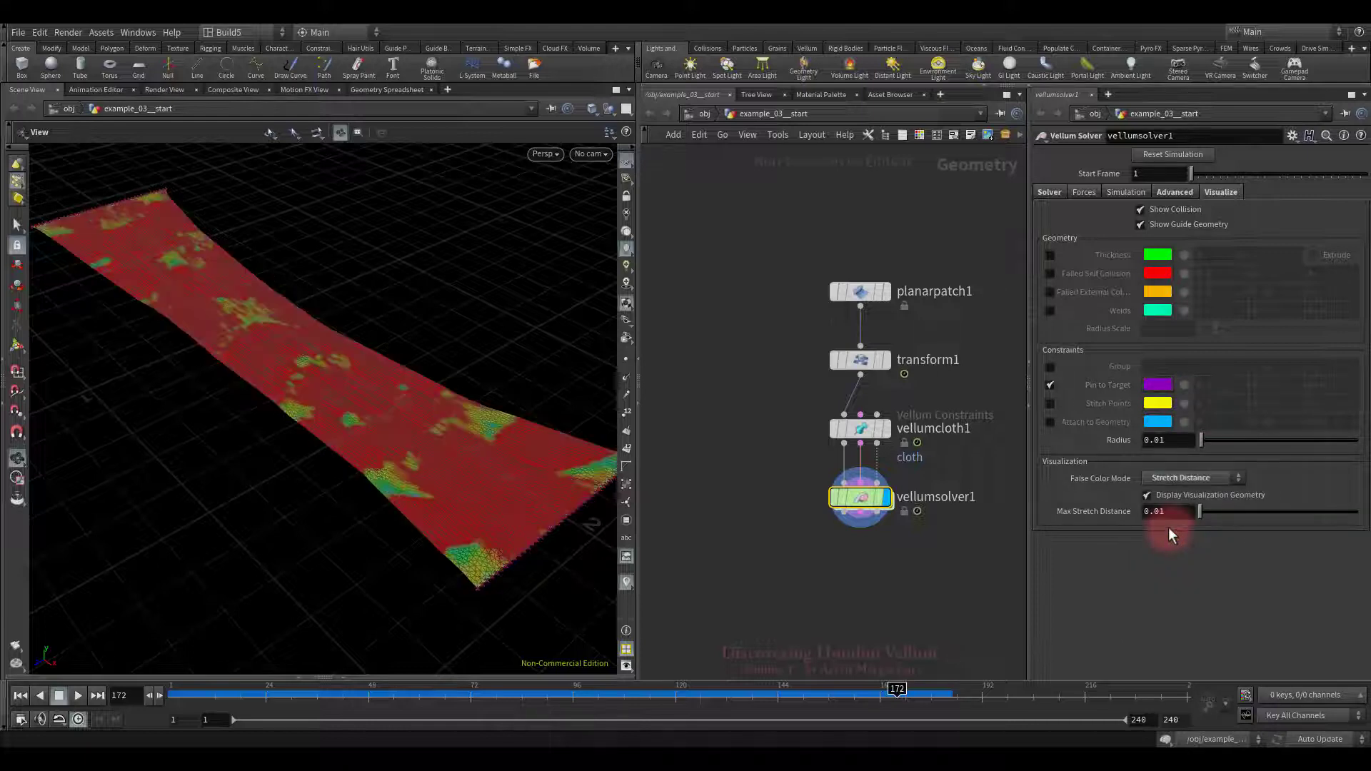
middle_click(1179, 510)
middle_click_drag(1178, 510, 1132, 514)
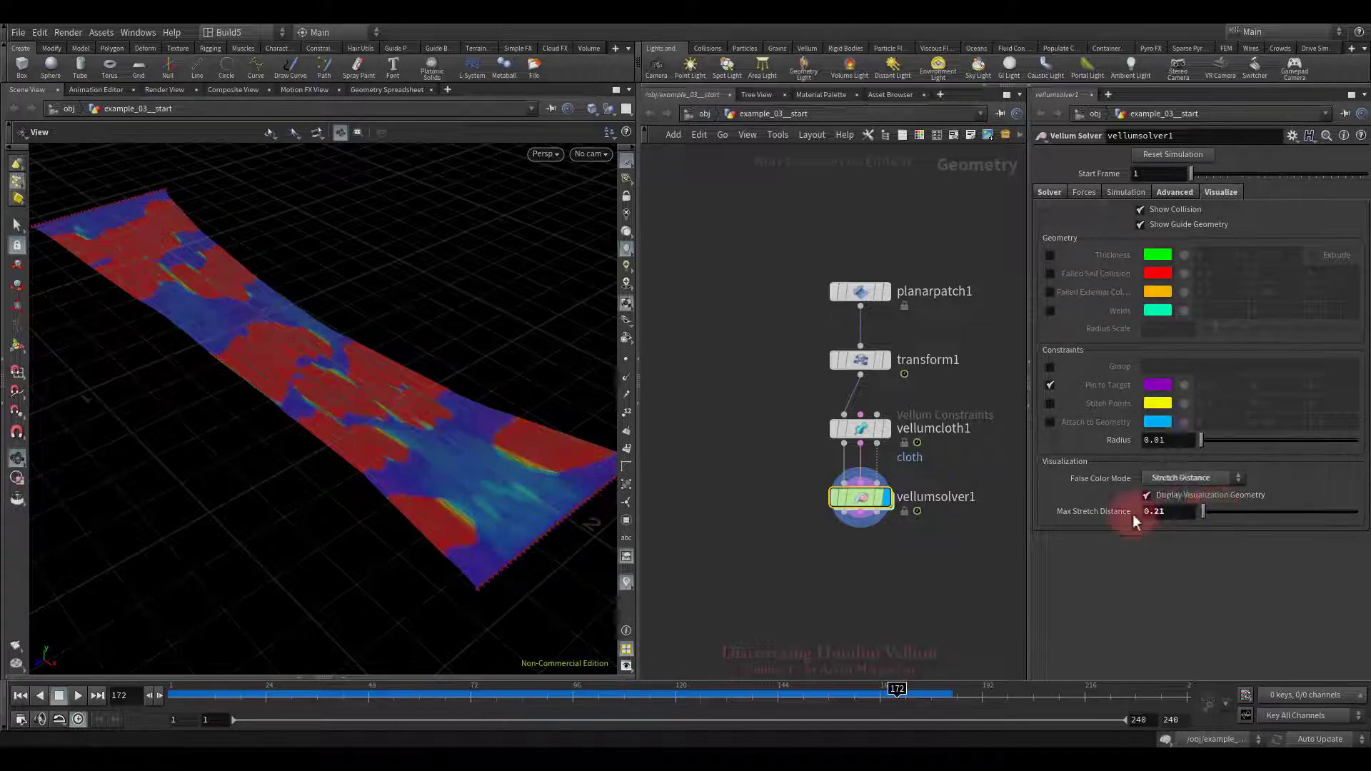
left_click(19, 696)
left_click(75, 696)
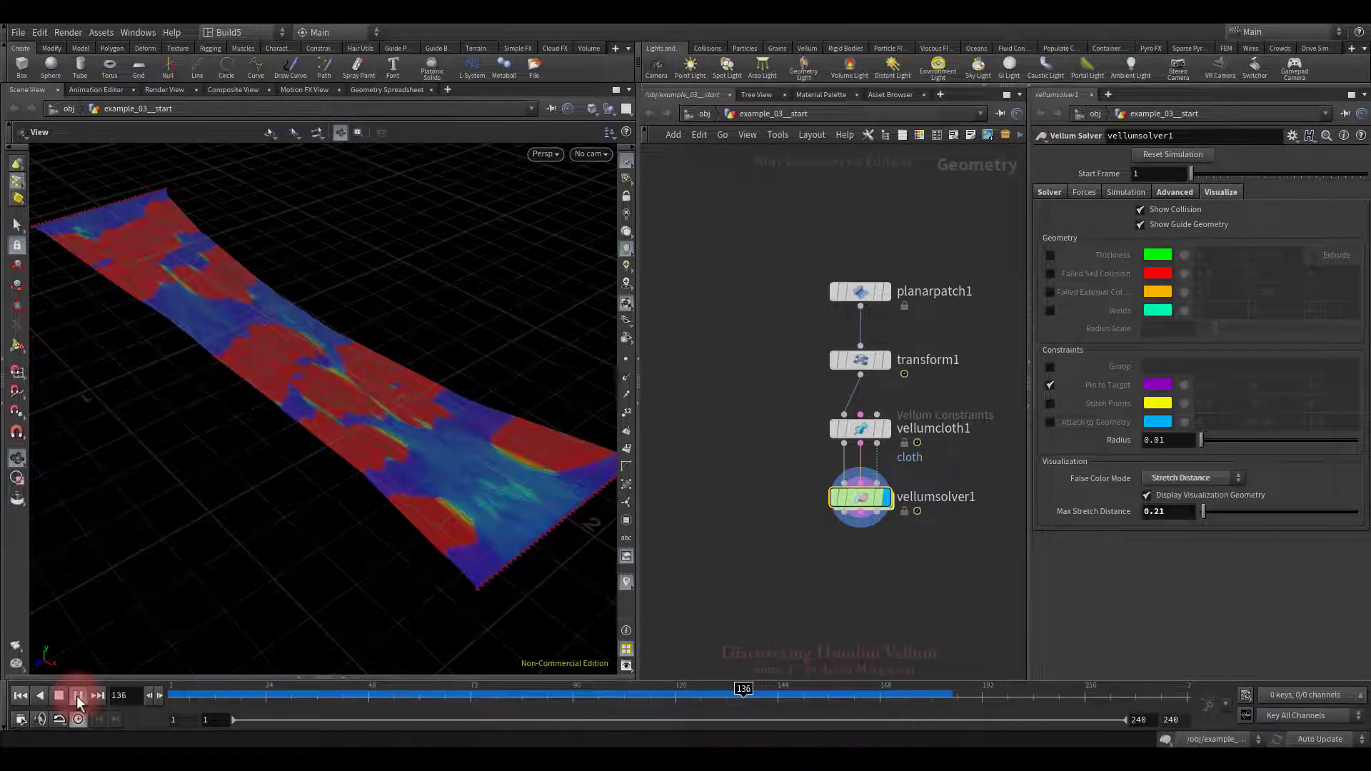
left_click(20, 695)
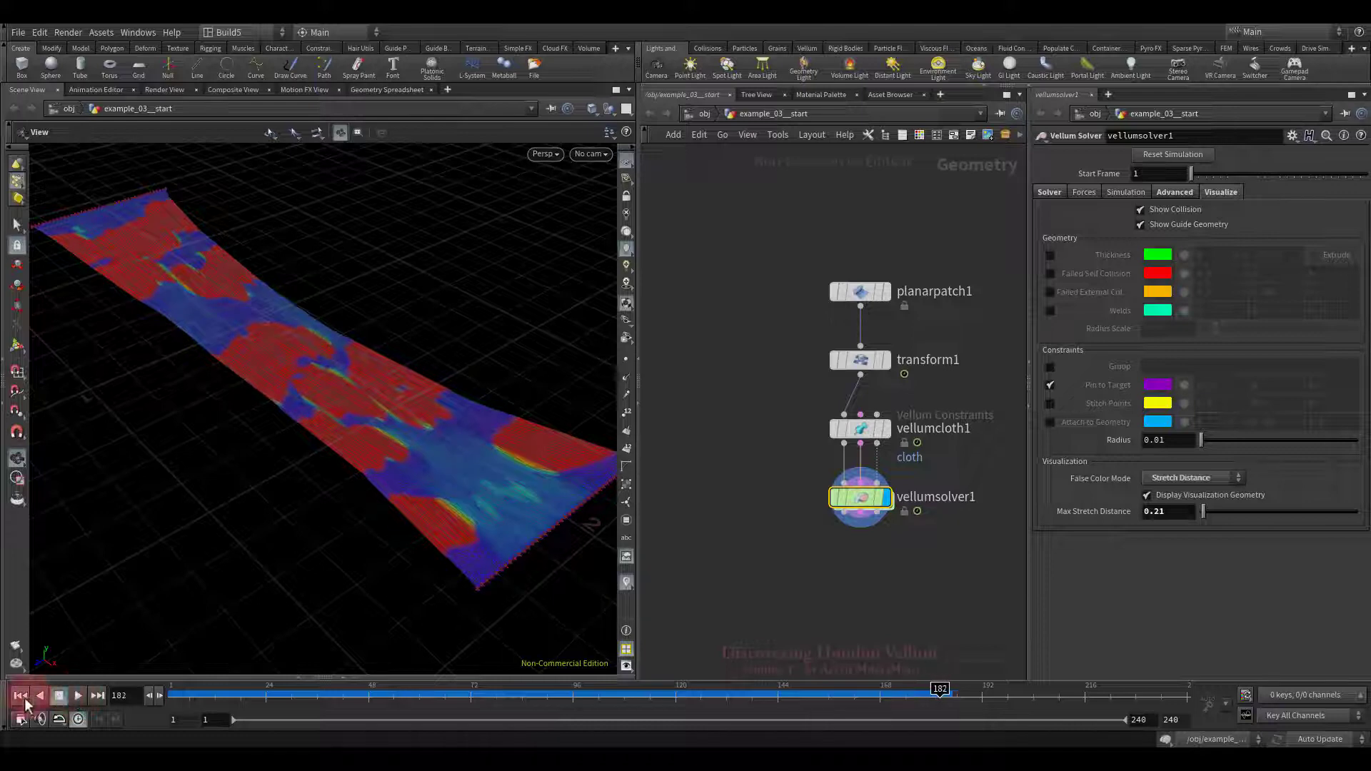
Step: Set False Color Mode to None, select vellumcloth1, and replay the simulation
left_click(1159, 478)
left_click(1160, 491)
left_click_drag(788, 398, 927, 457)
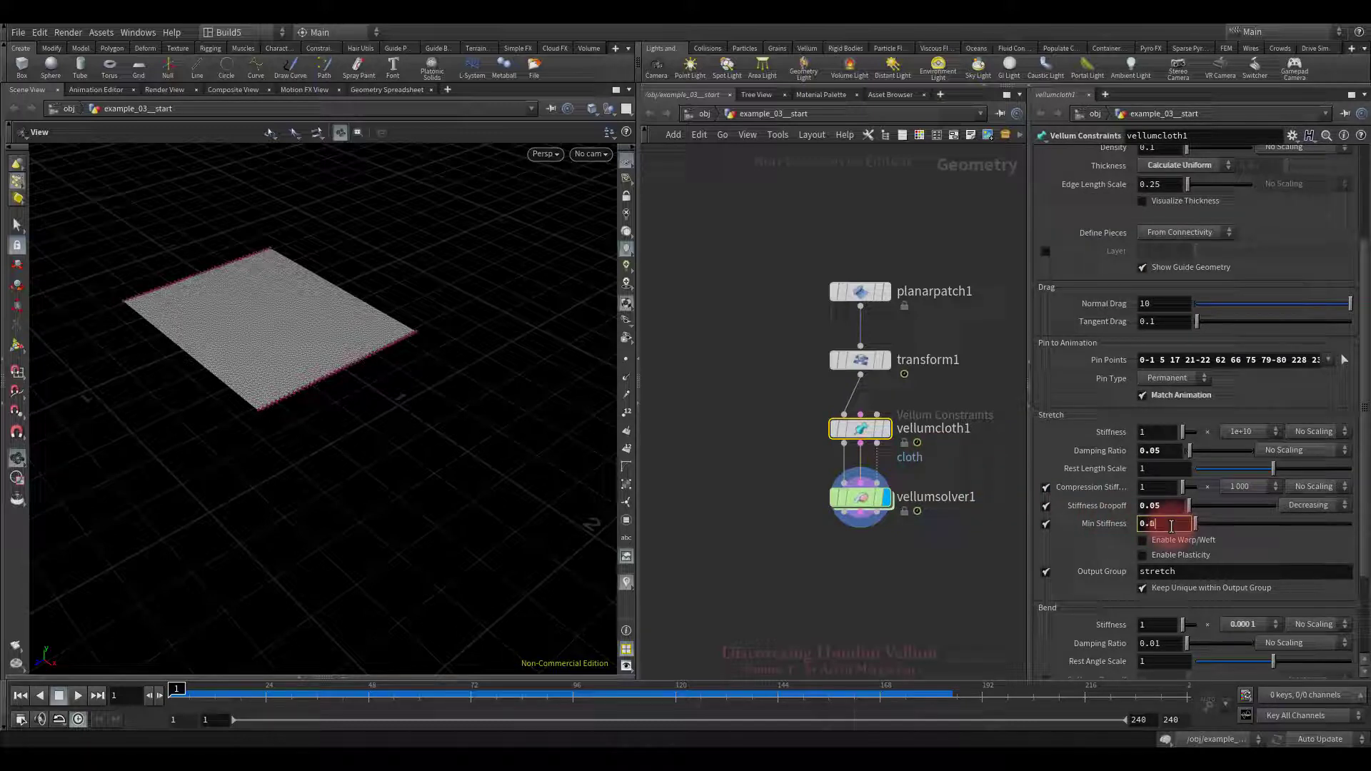
left_click(77, 695)
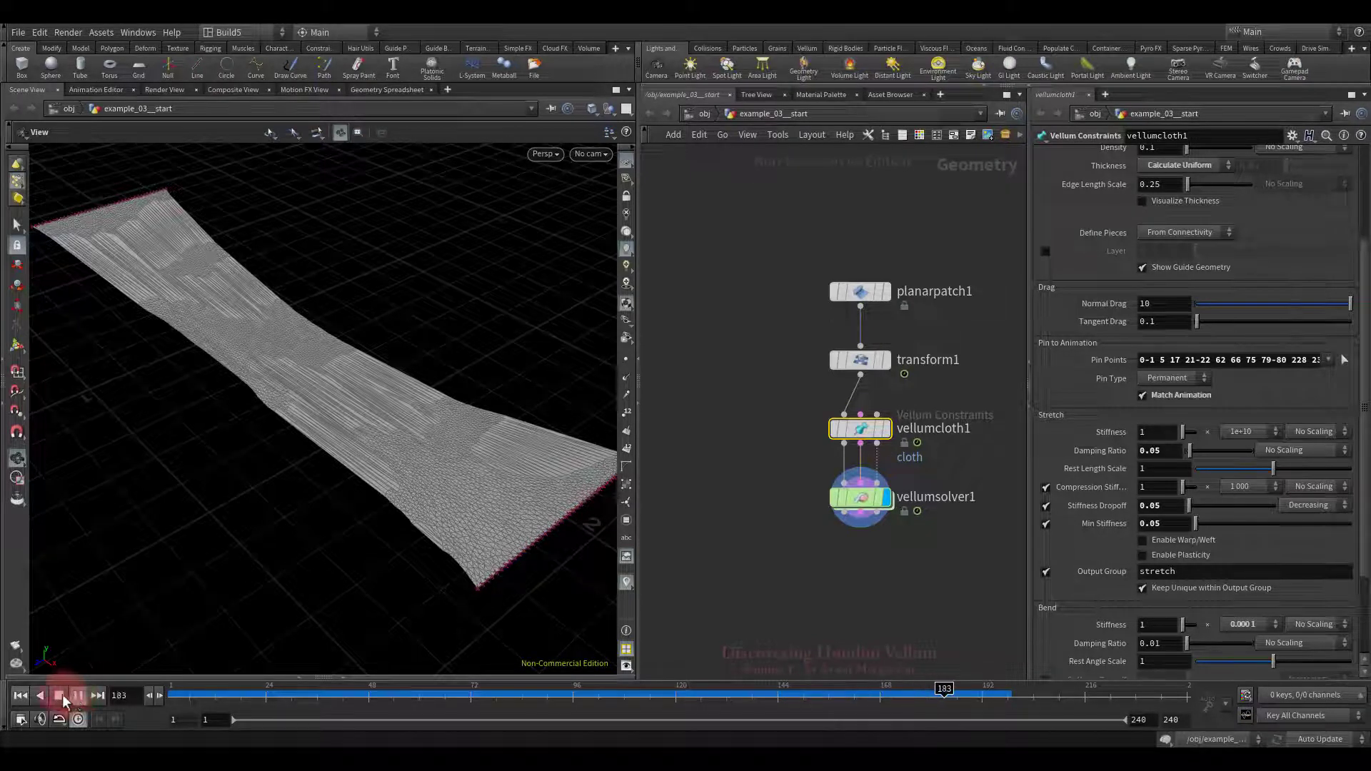
left_click(20, 696)
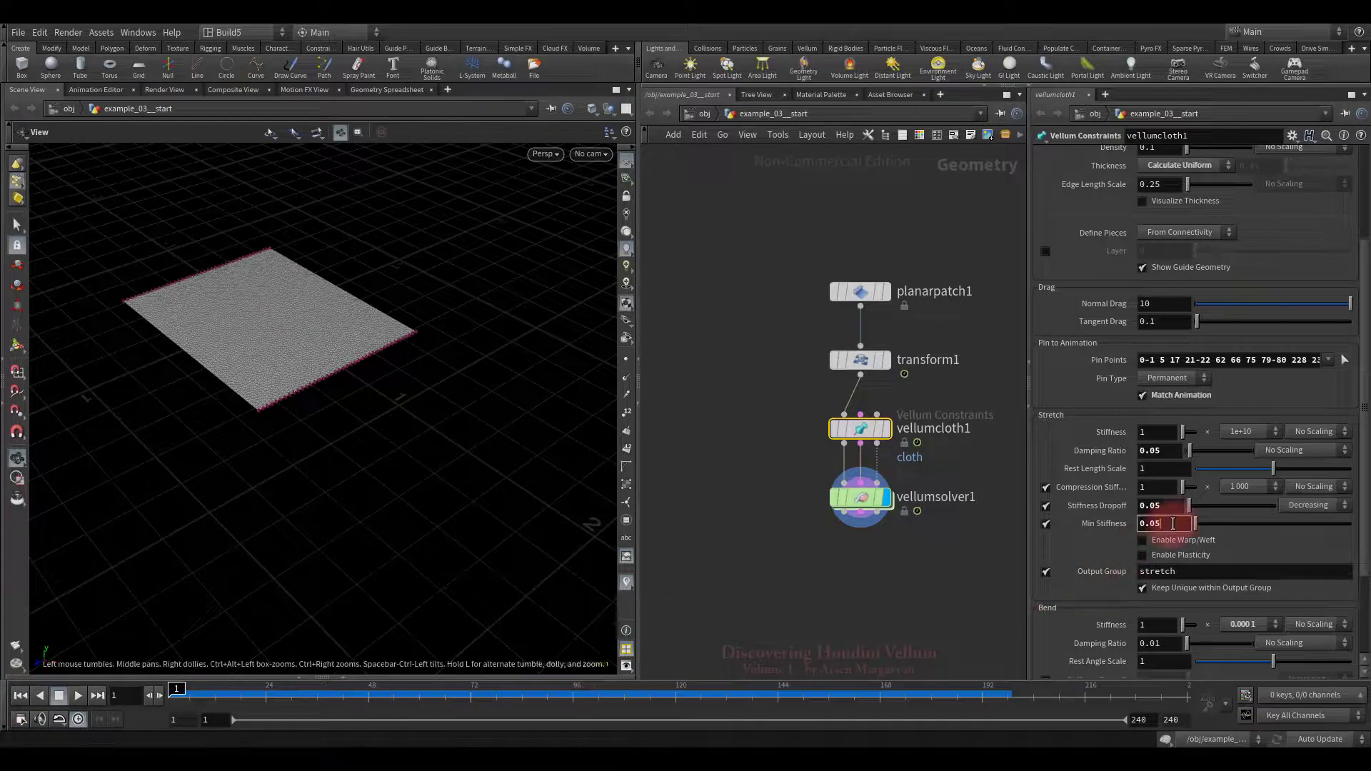
Step: Set Min Stiffness to 0.1 and scale stretch Stiffness by the stretchstiffness attribute
key("BackSpace")
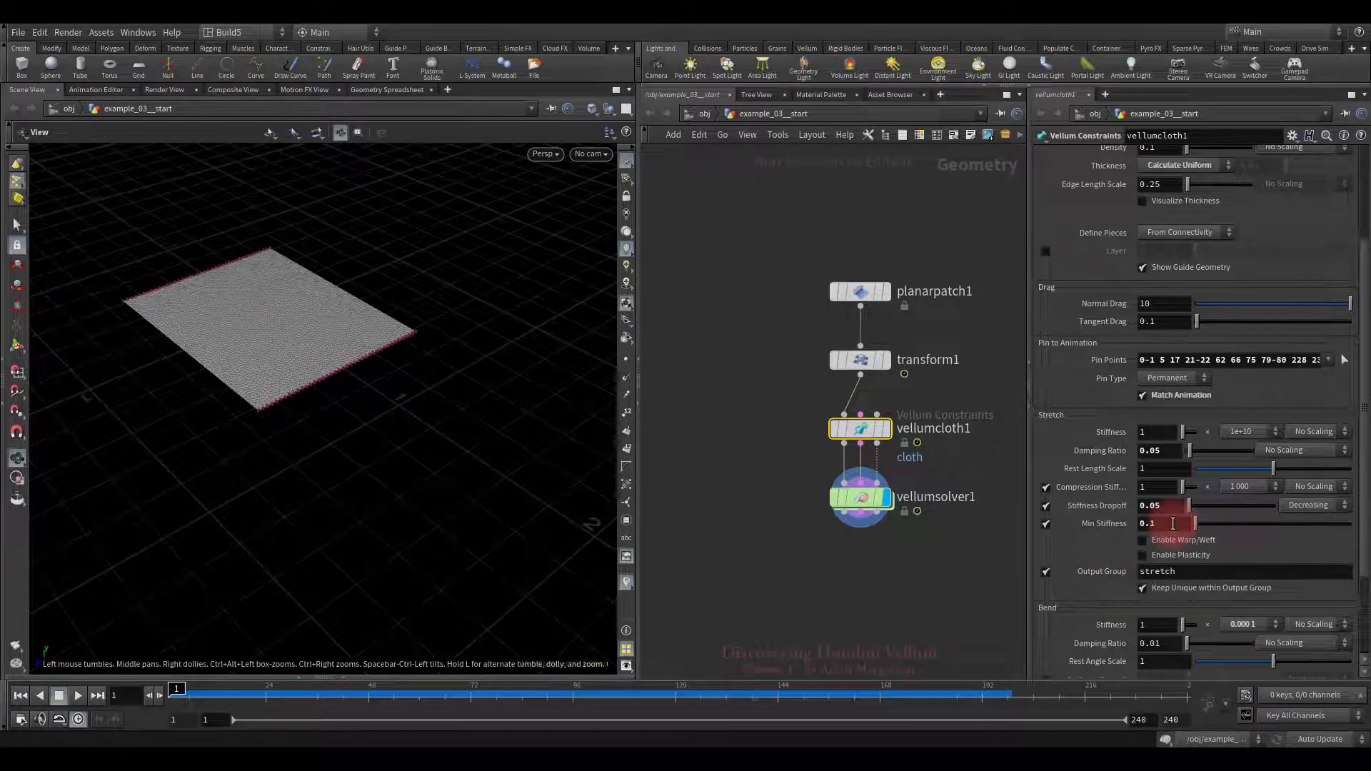
key("Return")
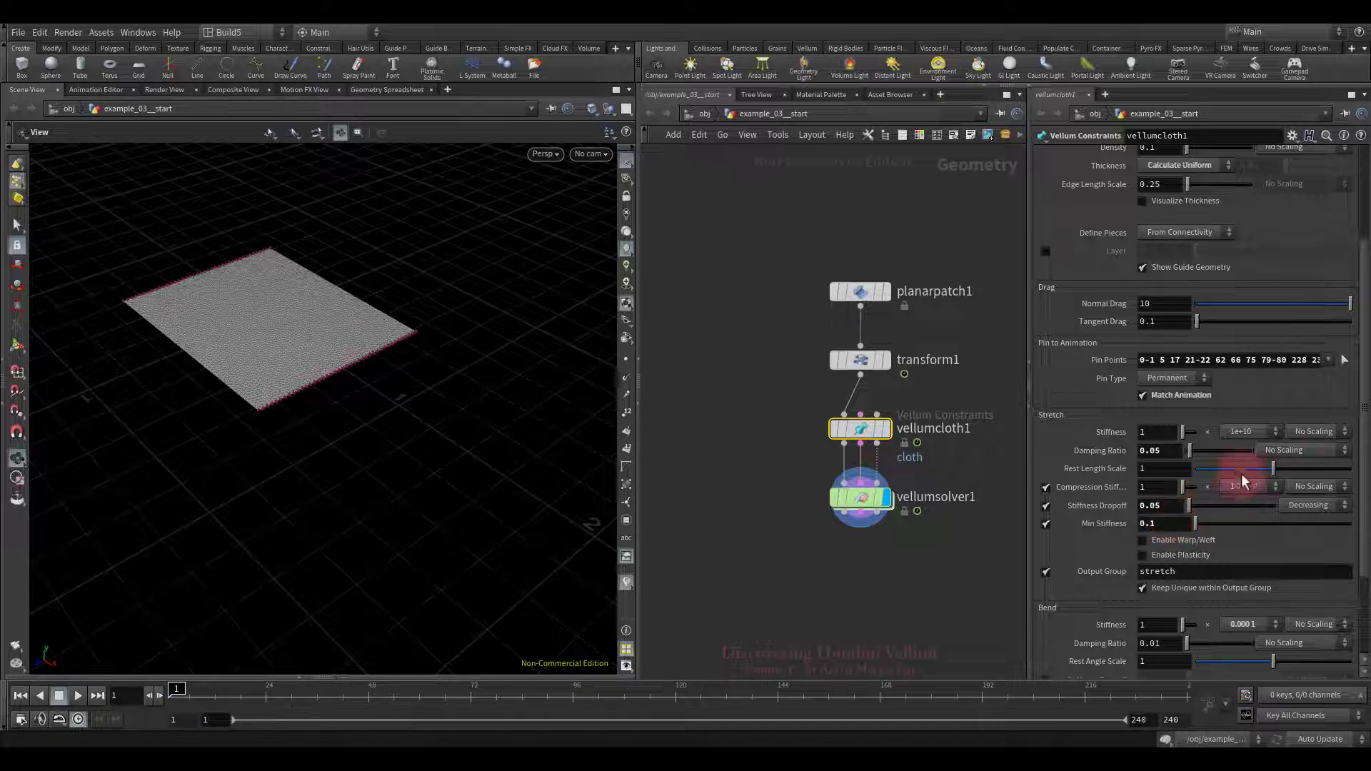
left_click(1300, 430)
left_click(1301, 456)
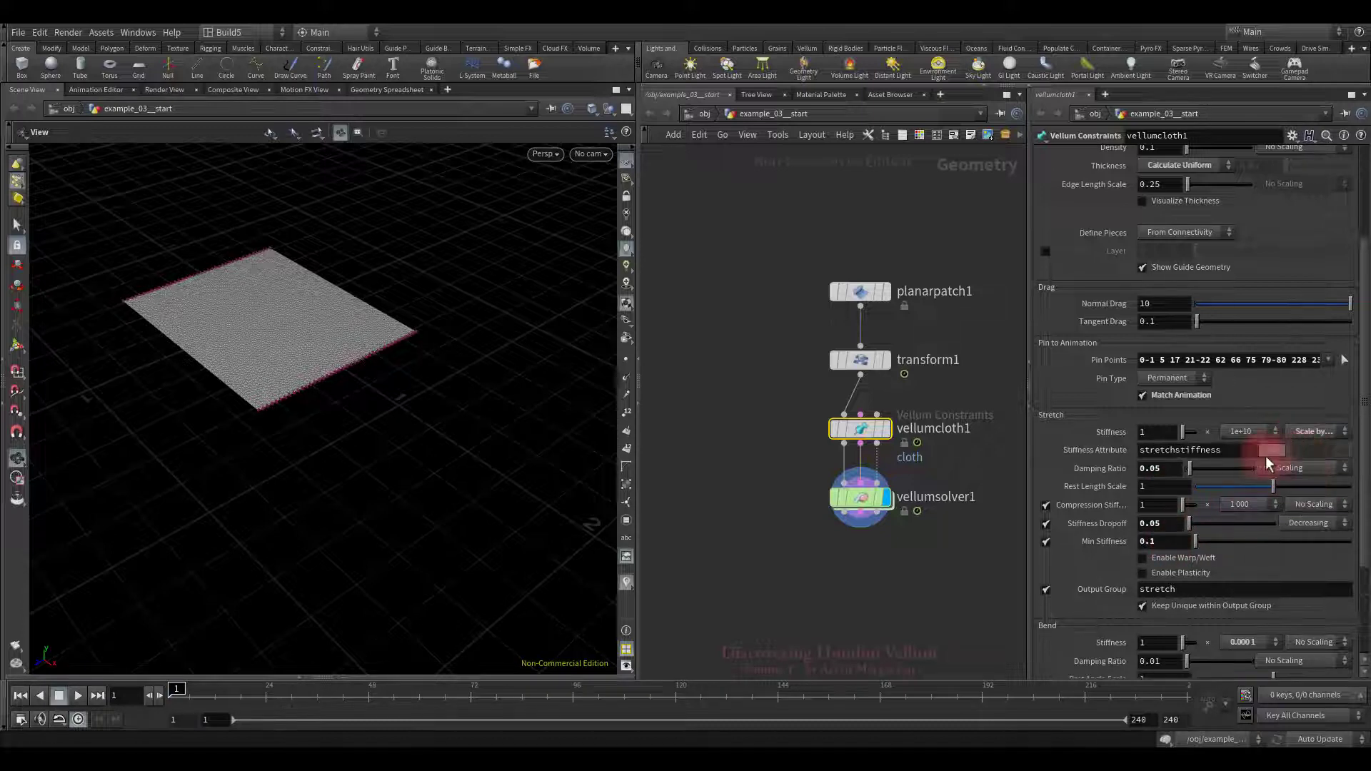
double_click(1240, 450)
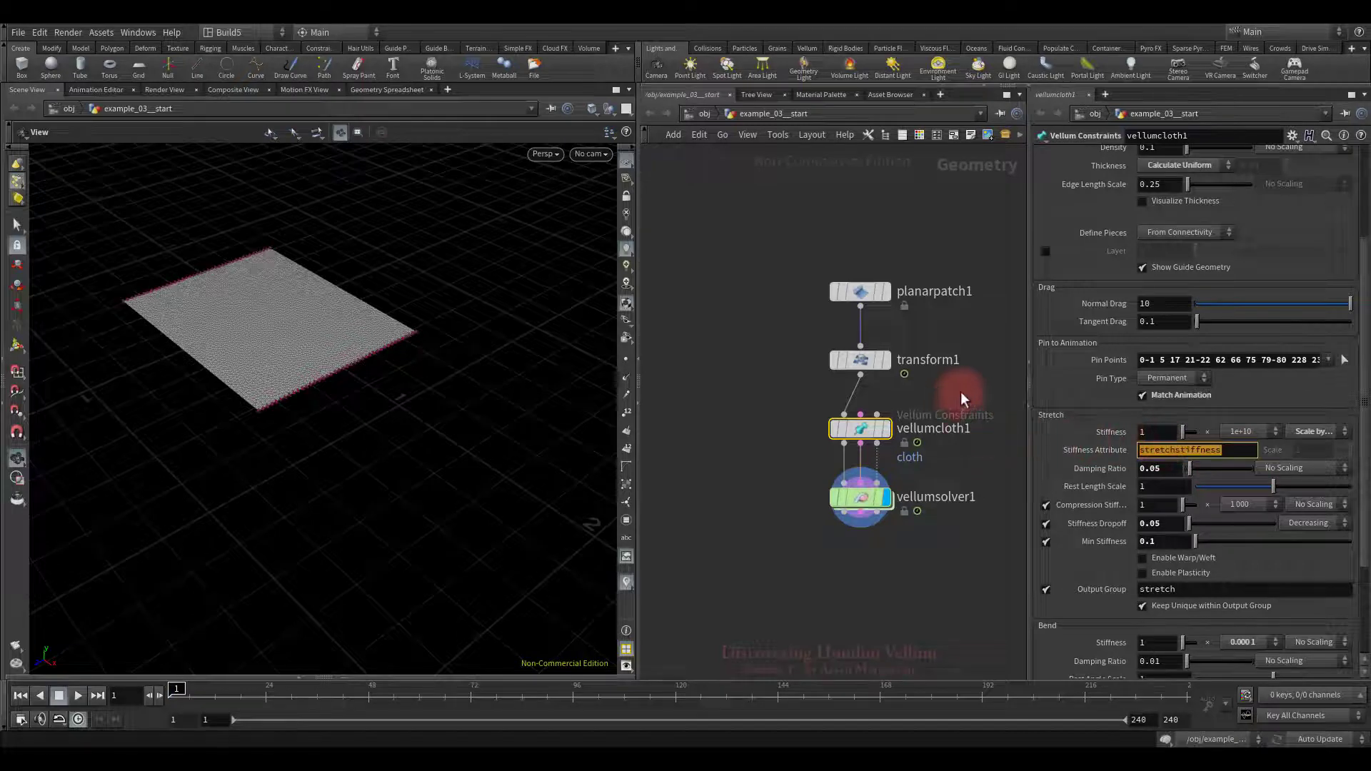
Step: Make room in the network and insert a Point Wrangle between transform1 and vellumcloth1
middle_click_drag(960, 393, 949, 476)
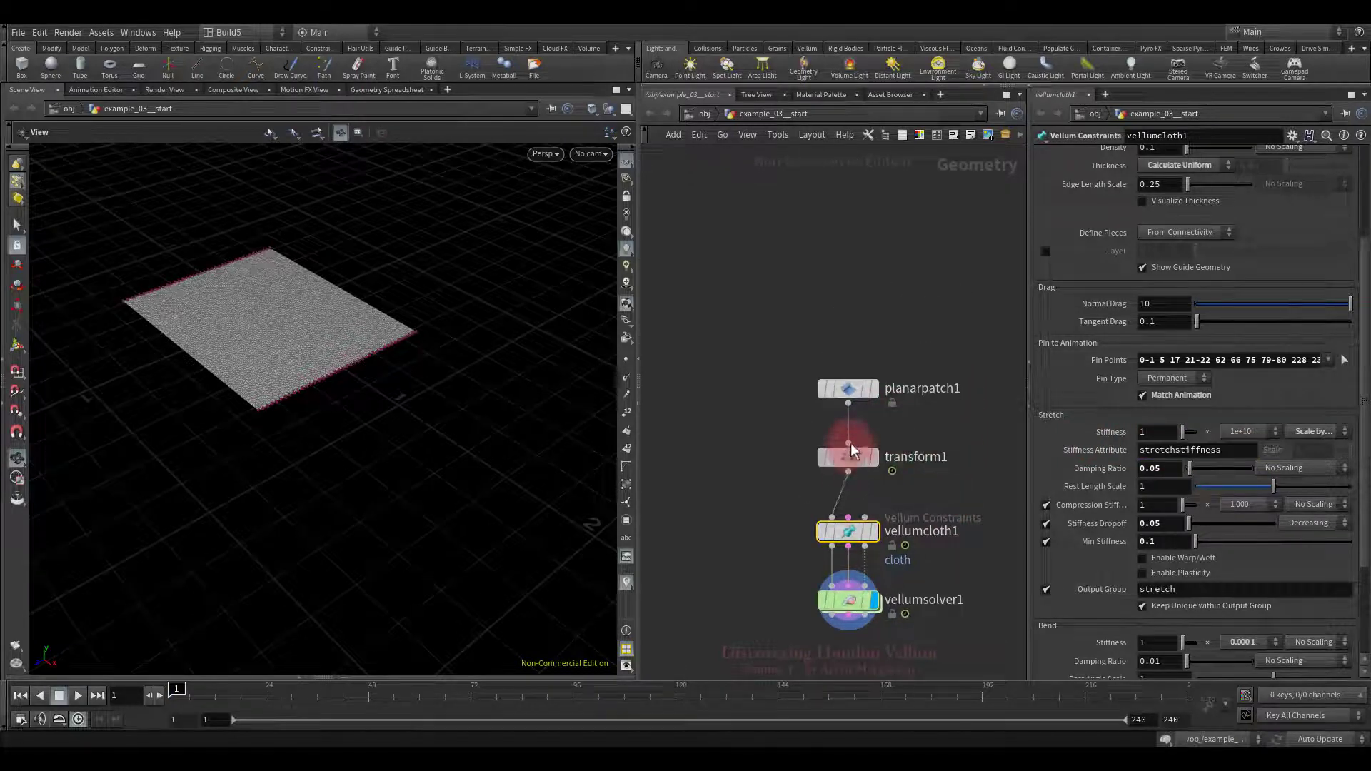
left_click_drag(855, 440, 852, 369)
key("Tab")
type("wr")
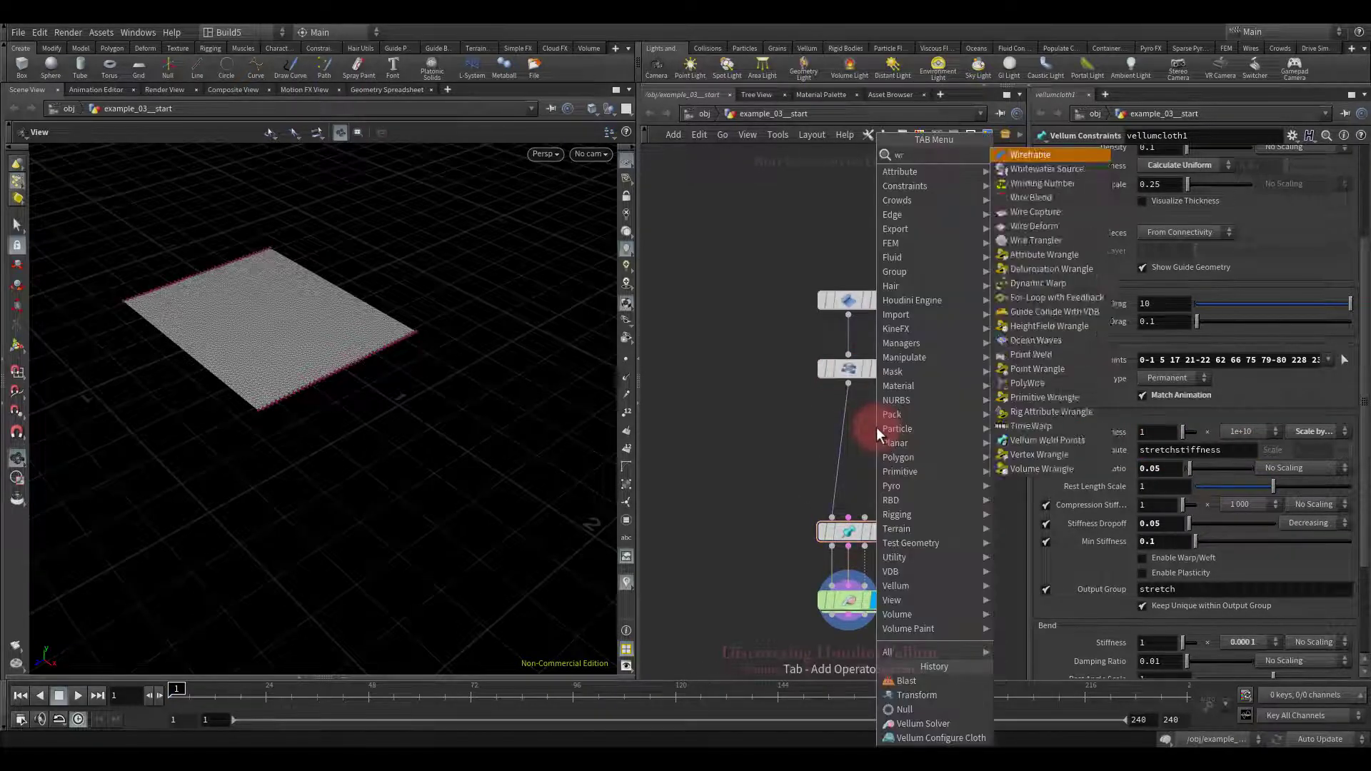
type("a")
left_click(1043, 208)
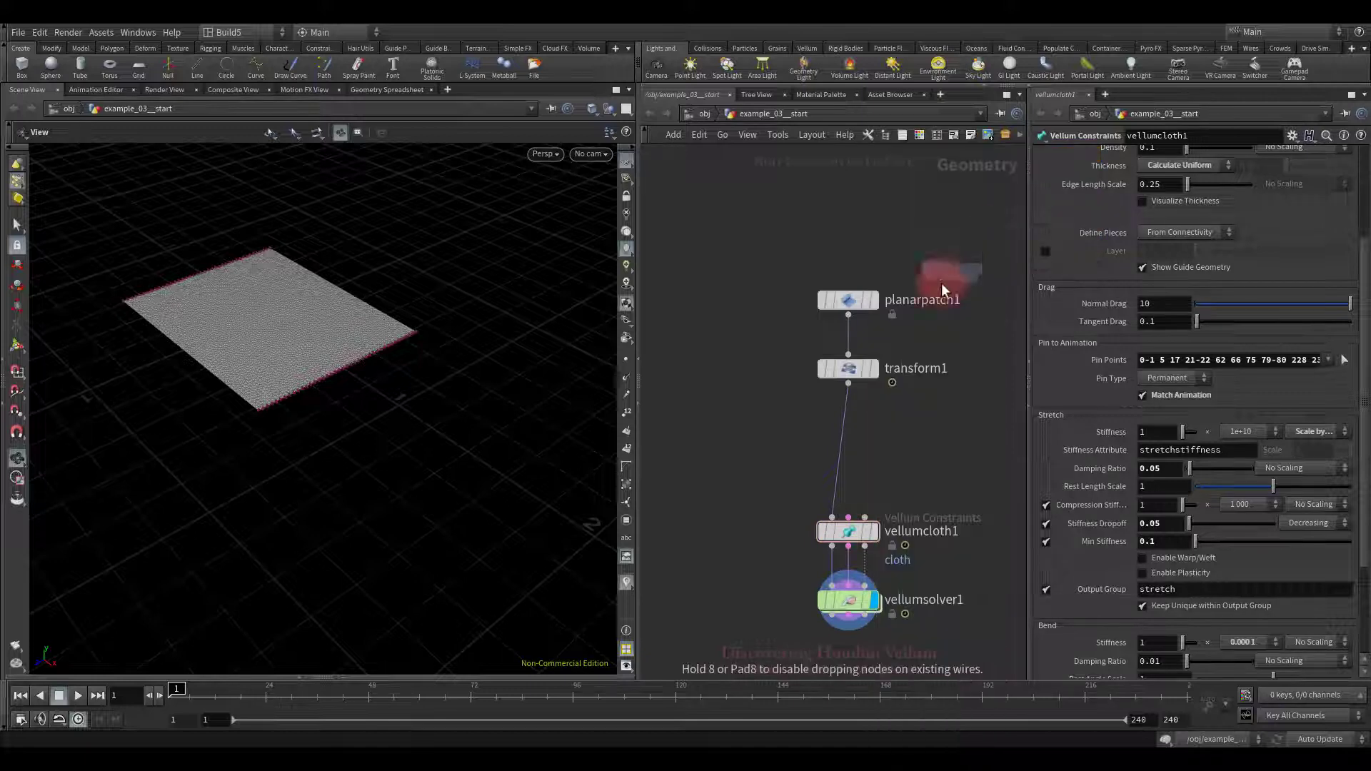
left_click(848, 422)
Step: Enter the VEX code f@stretchstiffness = 1; in the wrangle's VEXpression field
left_click(1078, 275)
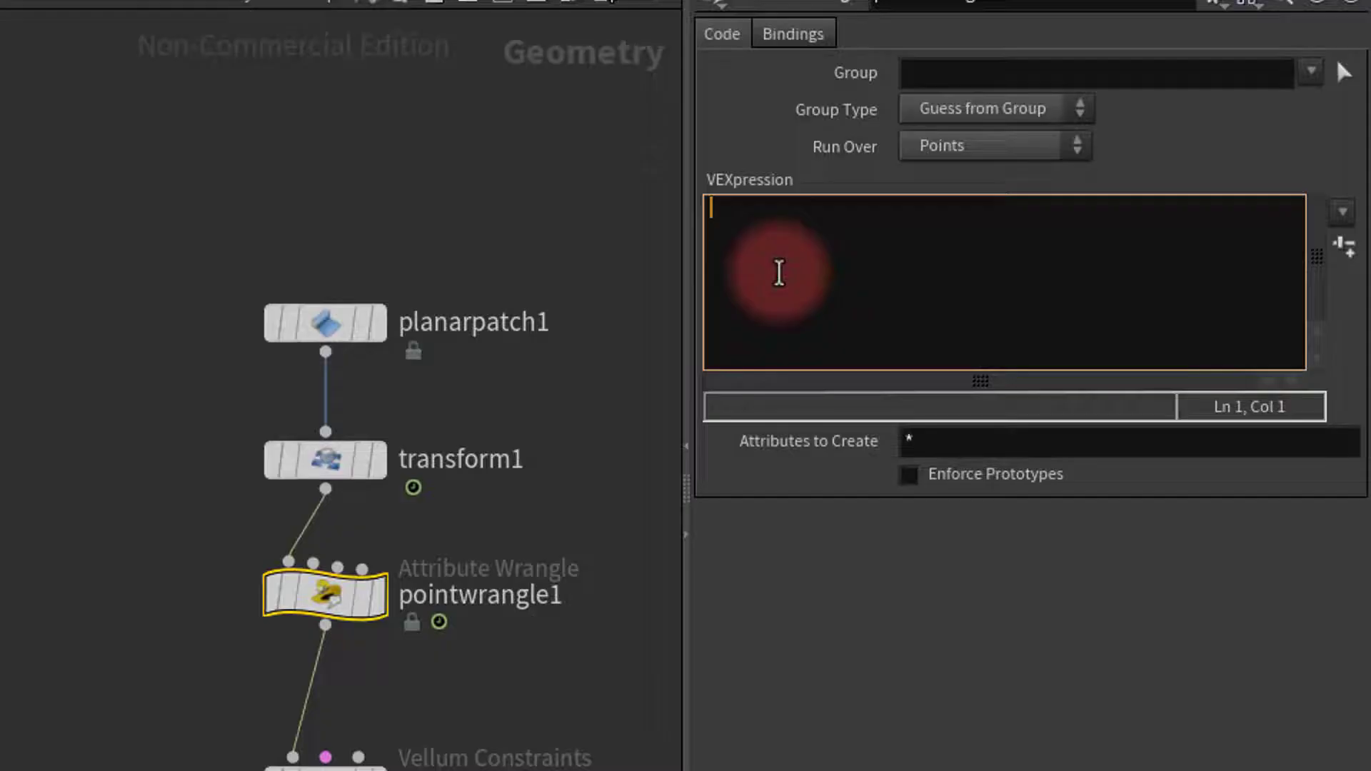
type("f@stretchstiffness = 1;")
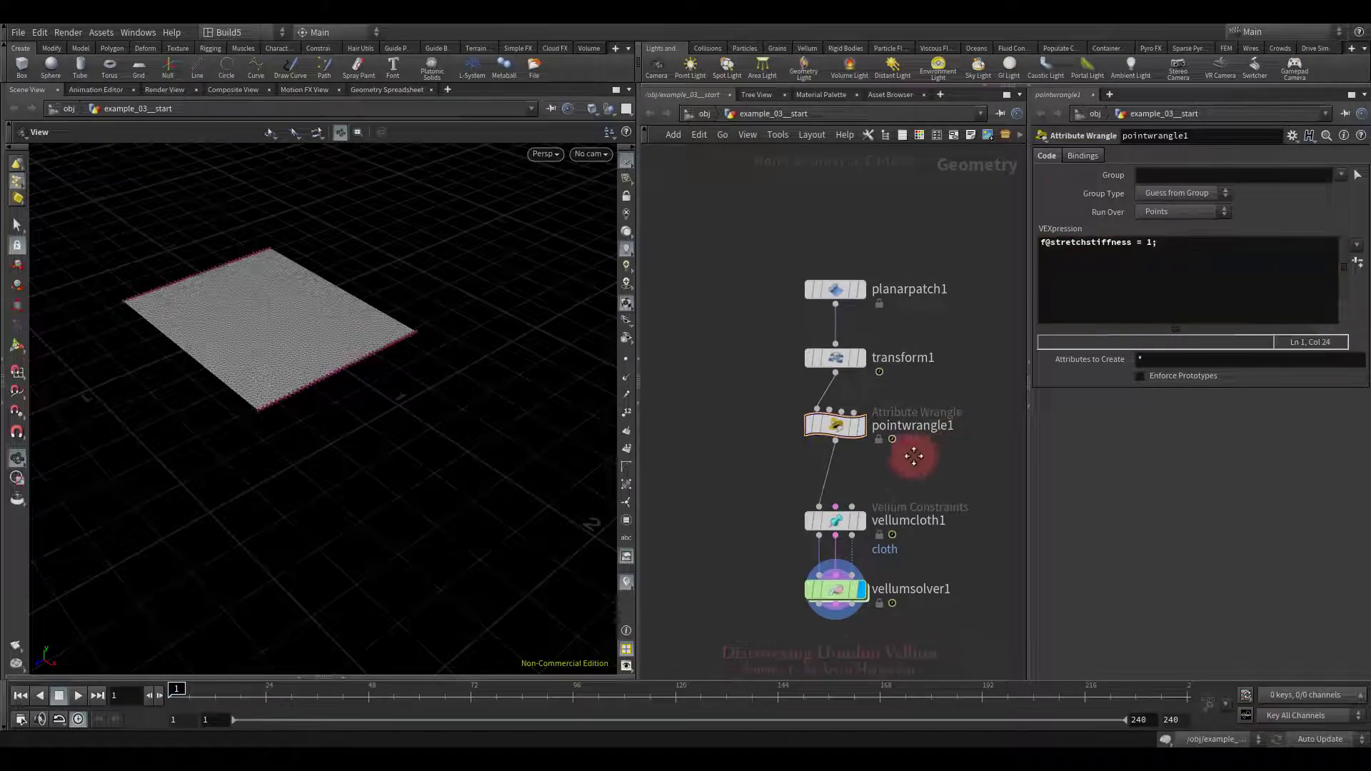
middle_click_drag(906, 444, 890, 409)
key("Tab")
Step: Insert an Attribute Paint node between pointwrangle1 and vellumcloth1
type("pa")
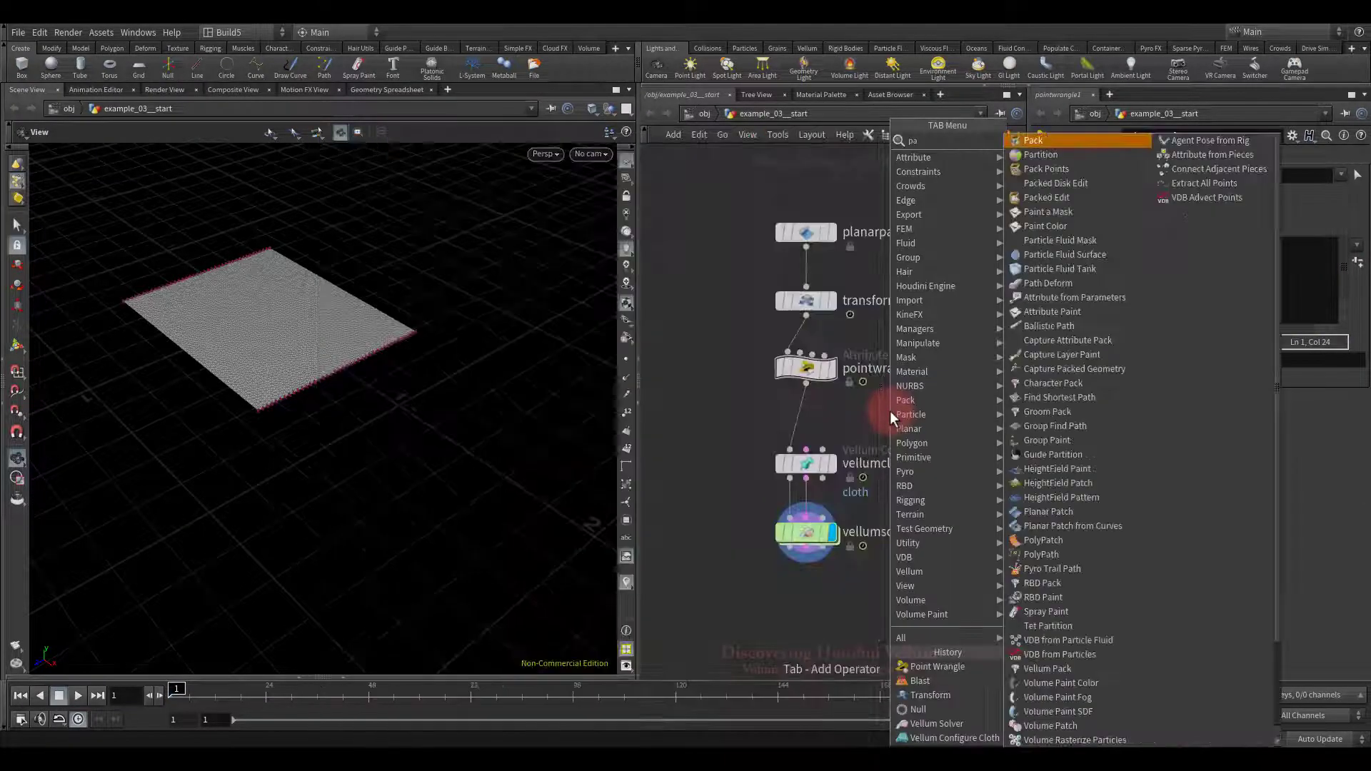
mouse_move(889, 410)
left_click(1060, 172)
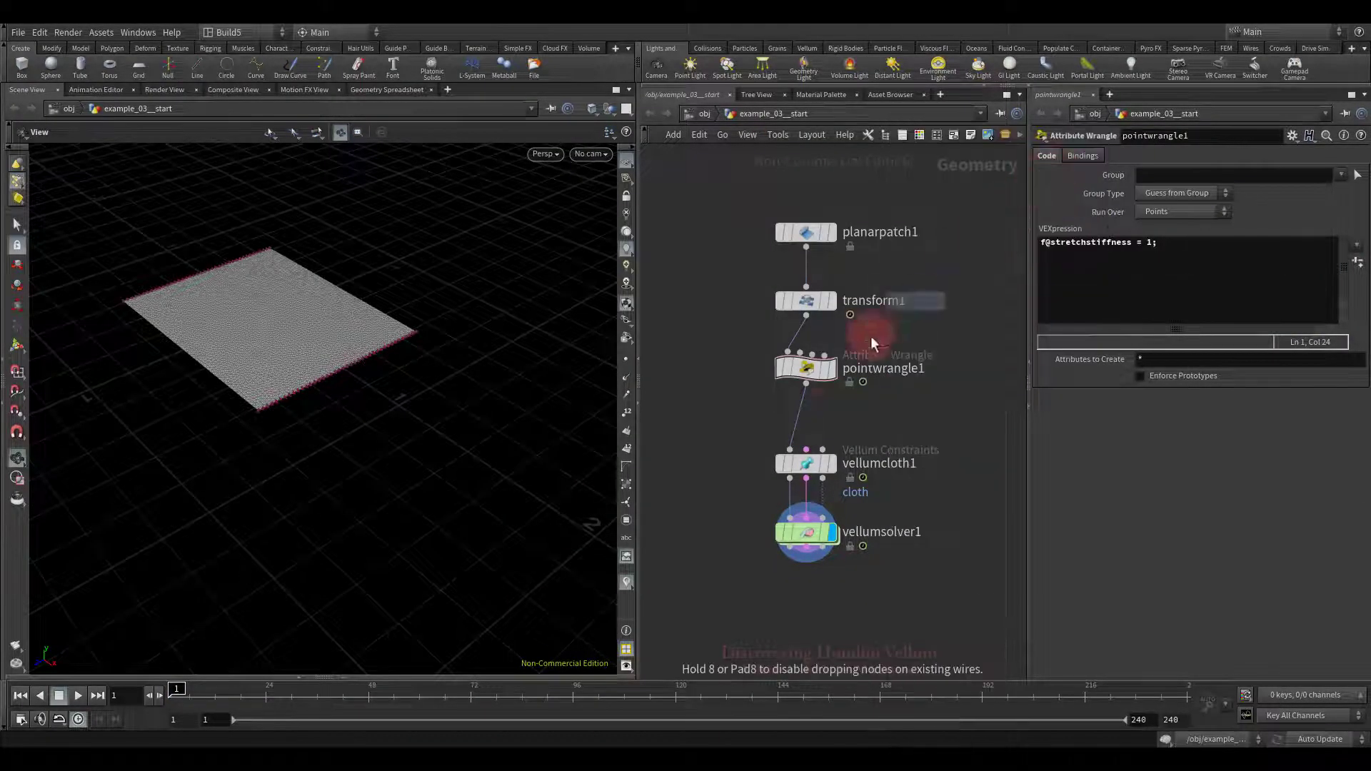
left_click(799, 433)
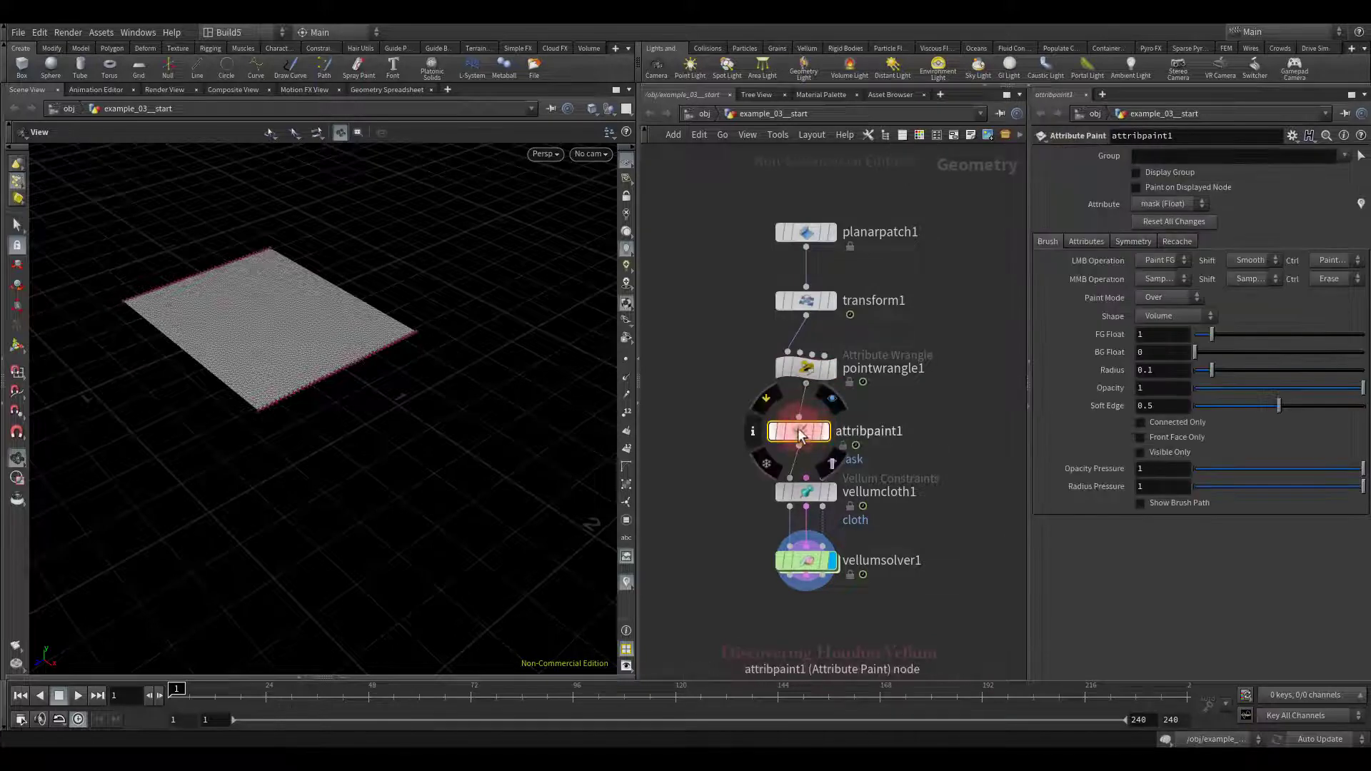
Step: Set the paint node's attribute name to stretchstiffness and its foreground value to 0.1
left_click(1089, 240)
left_click(1220, 289)
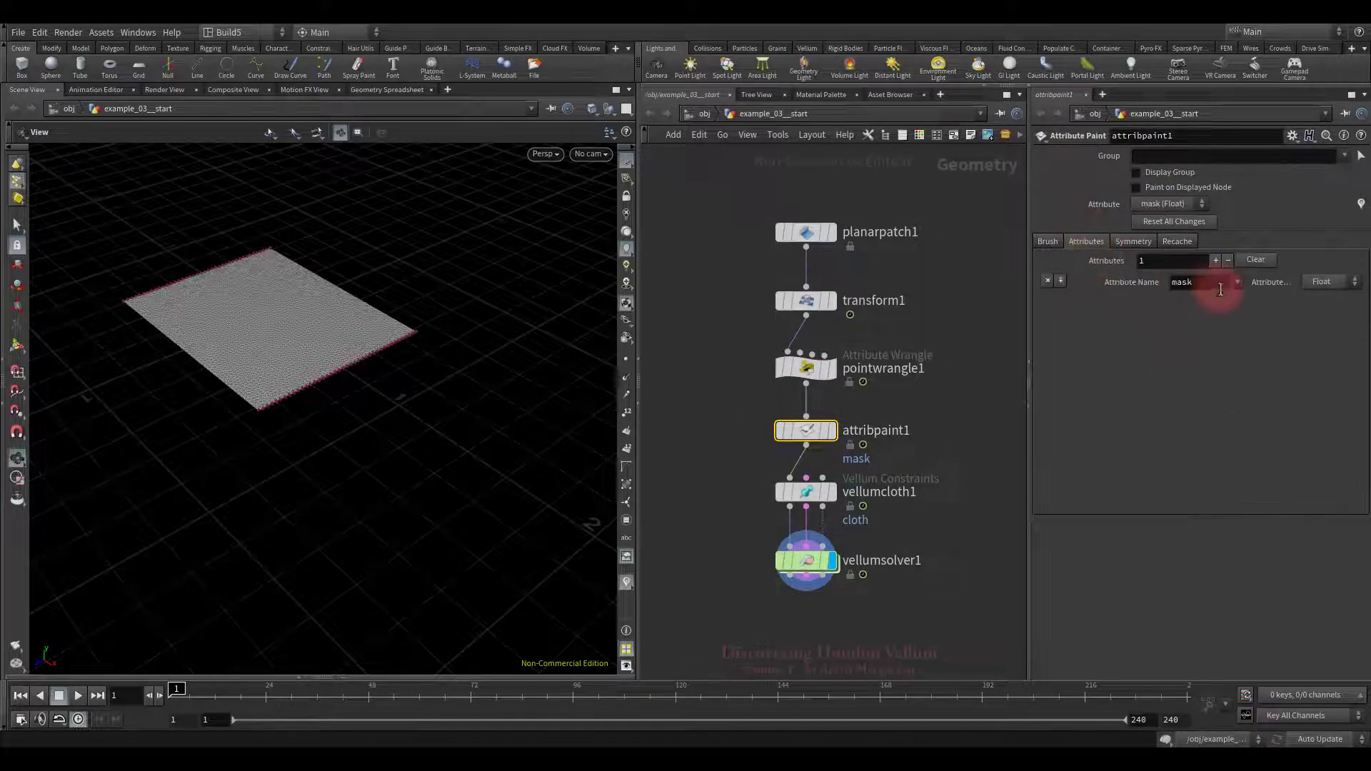
type("stretchstiffness")
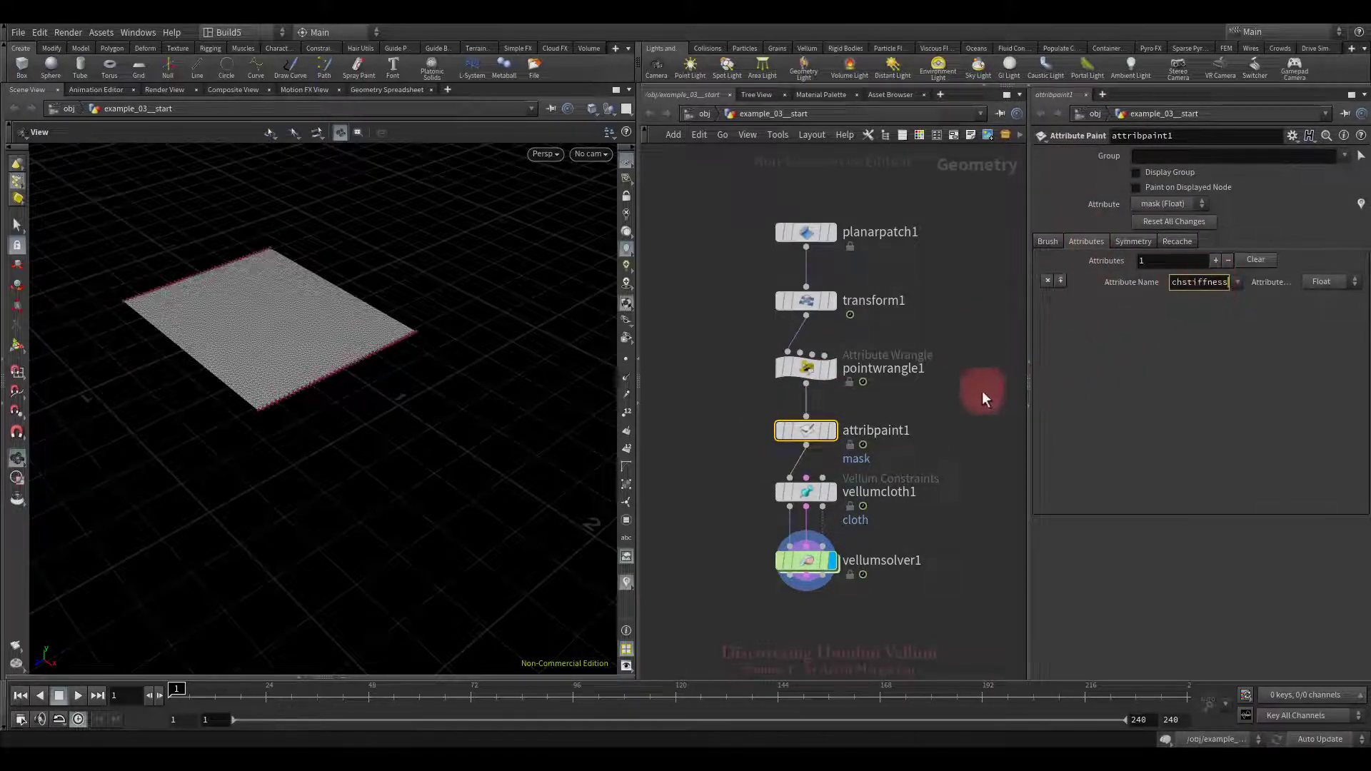
key("Return")
left_click(1048, 241)
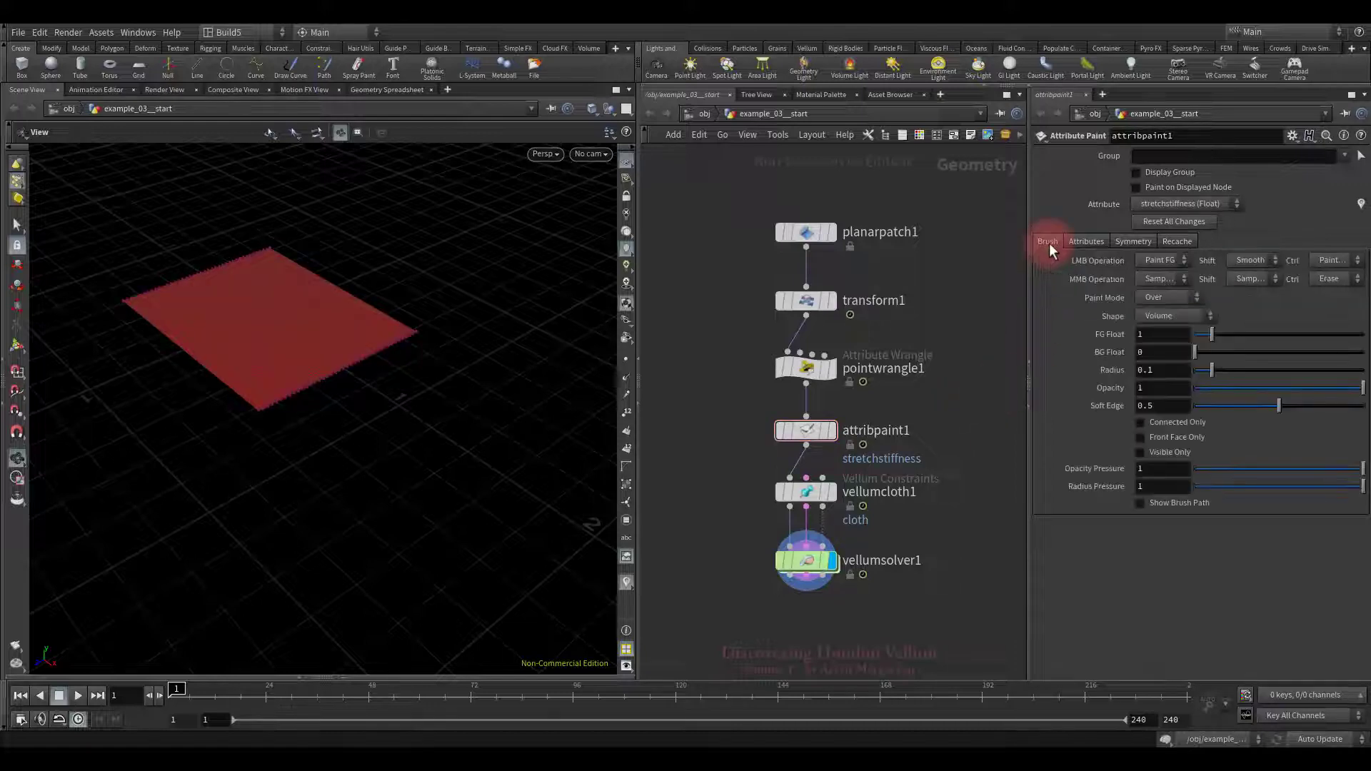
left_click(1153, 338)
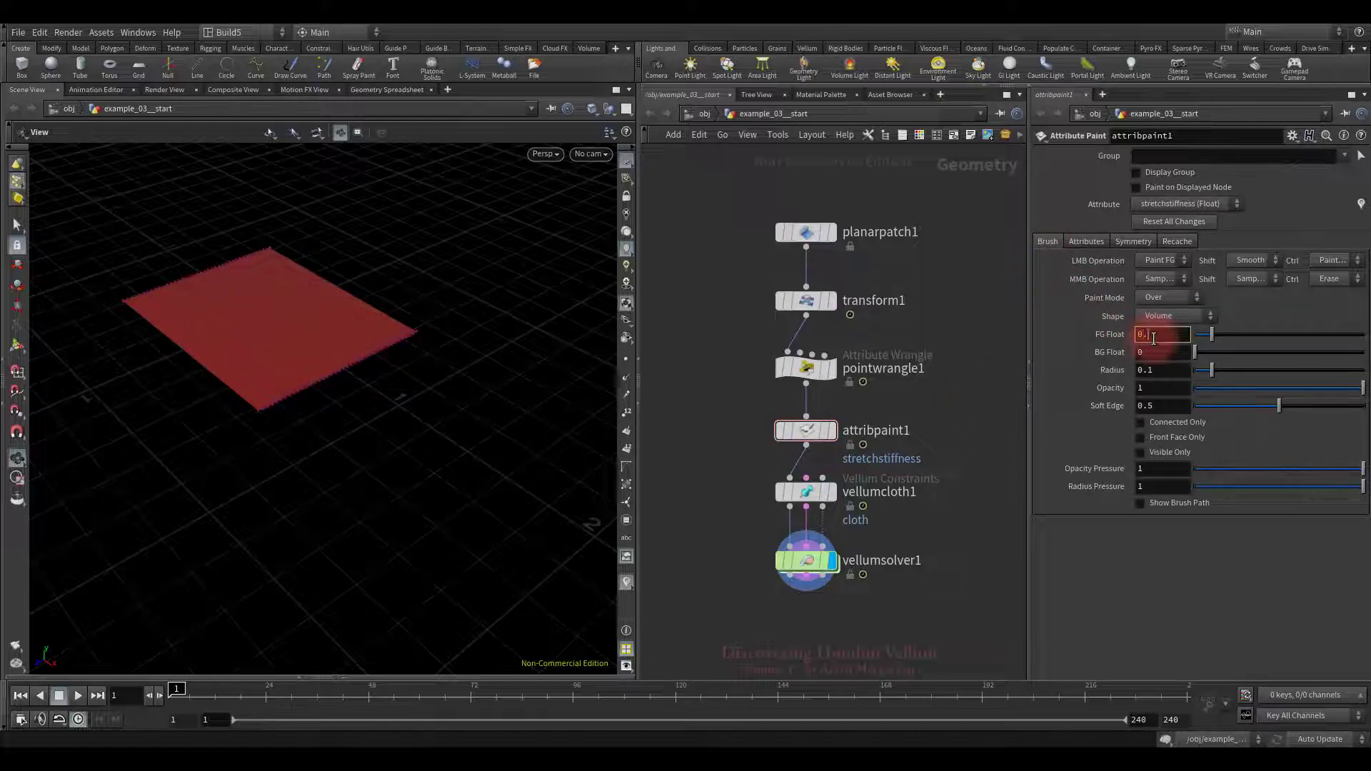
key("Return")
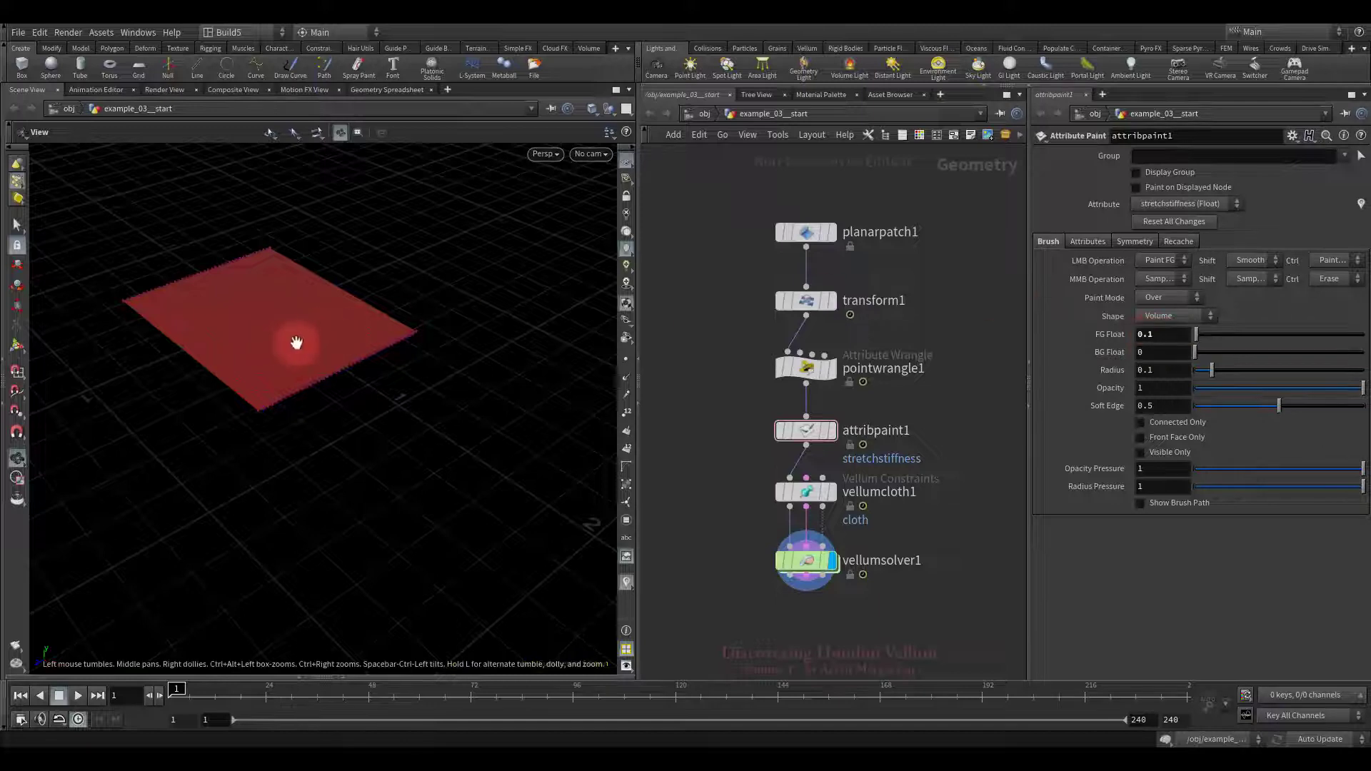
Step: Paint two low-stiffness spots onto the red cloth plane in the viewport
scroll(291, 342, "up", 5)
key("Return")
scroll(279, 443, "down", 3)
mouse_move(248, 386)
left_mouse_down("alt")
mouse_move(307, 429)
mouse_move(233, 384)
left_mouse_up("alt")
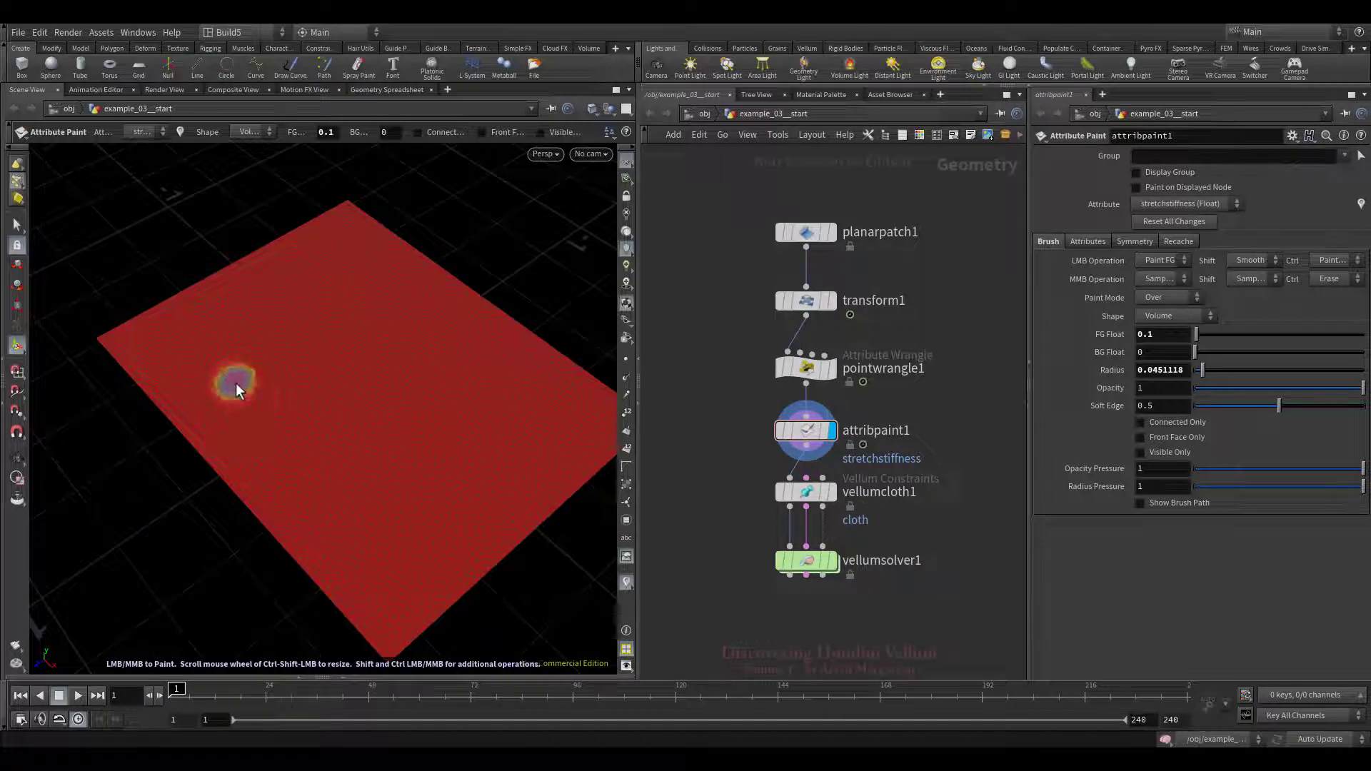
left_click(368, 305)
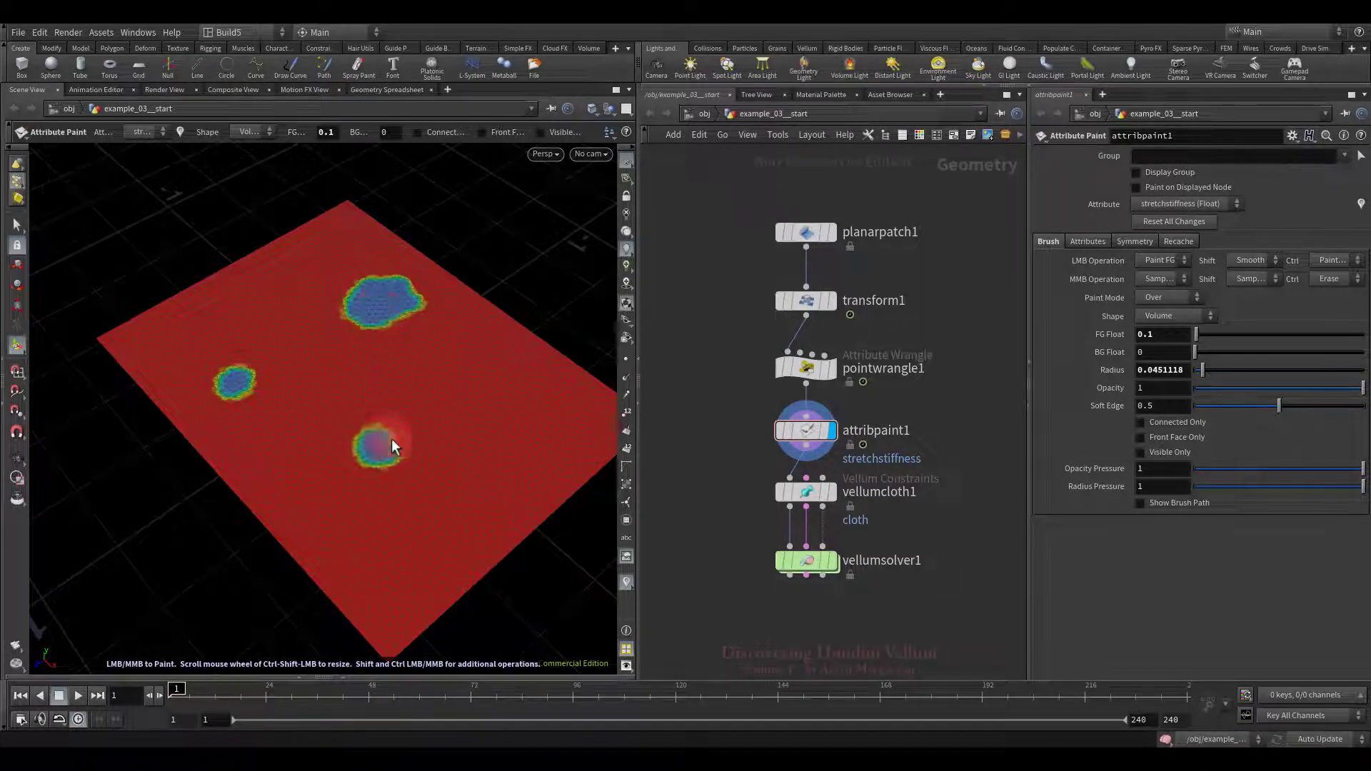
left_click(499, 393)
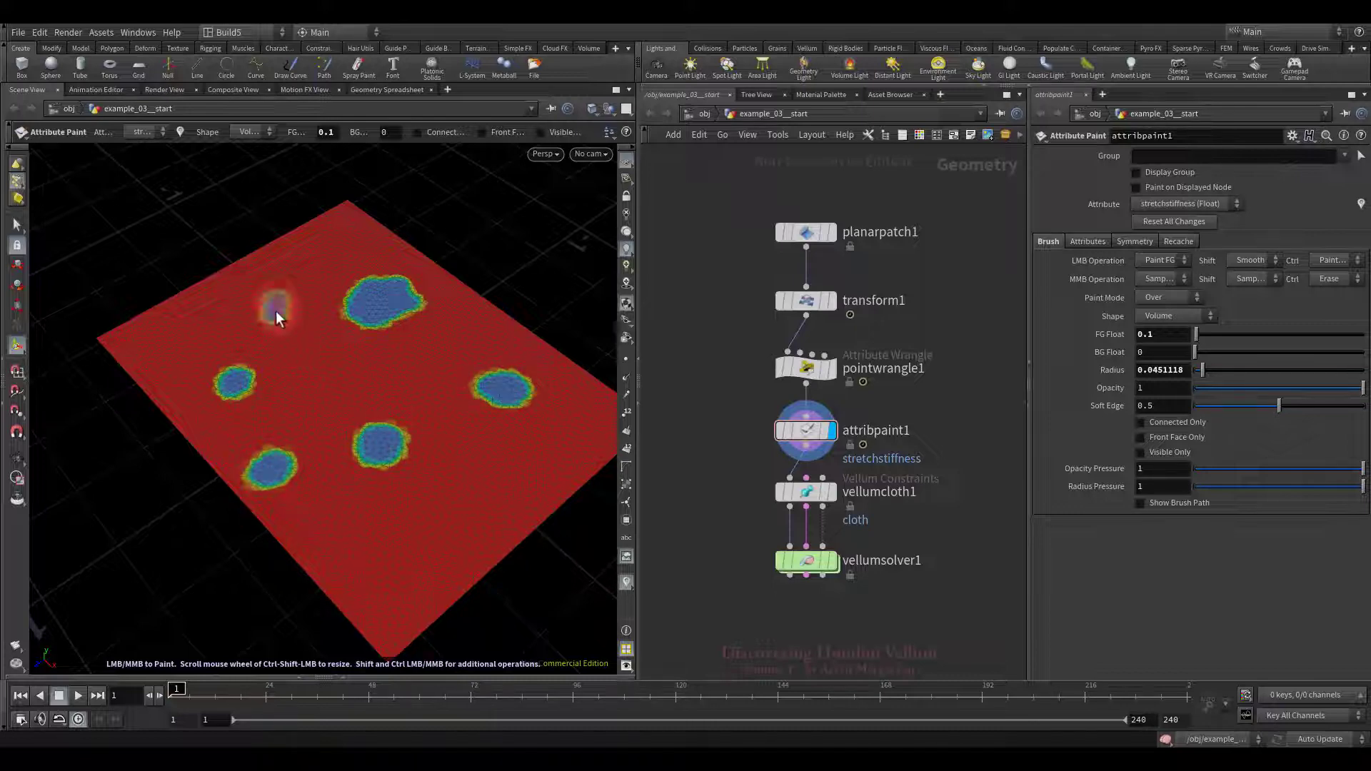
Step: Paint several smaller 0.1 stiffness spots across the plane, then view the whole plane
scroll(341, 374, "down", 2)
left_click(325, 388)
left_click(422, 371)
left_click(493, 477)
key("Escape")
scroll(459, 505, "down", 3)
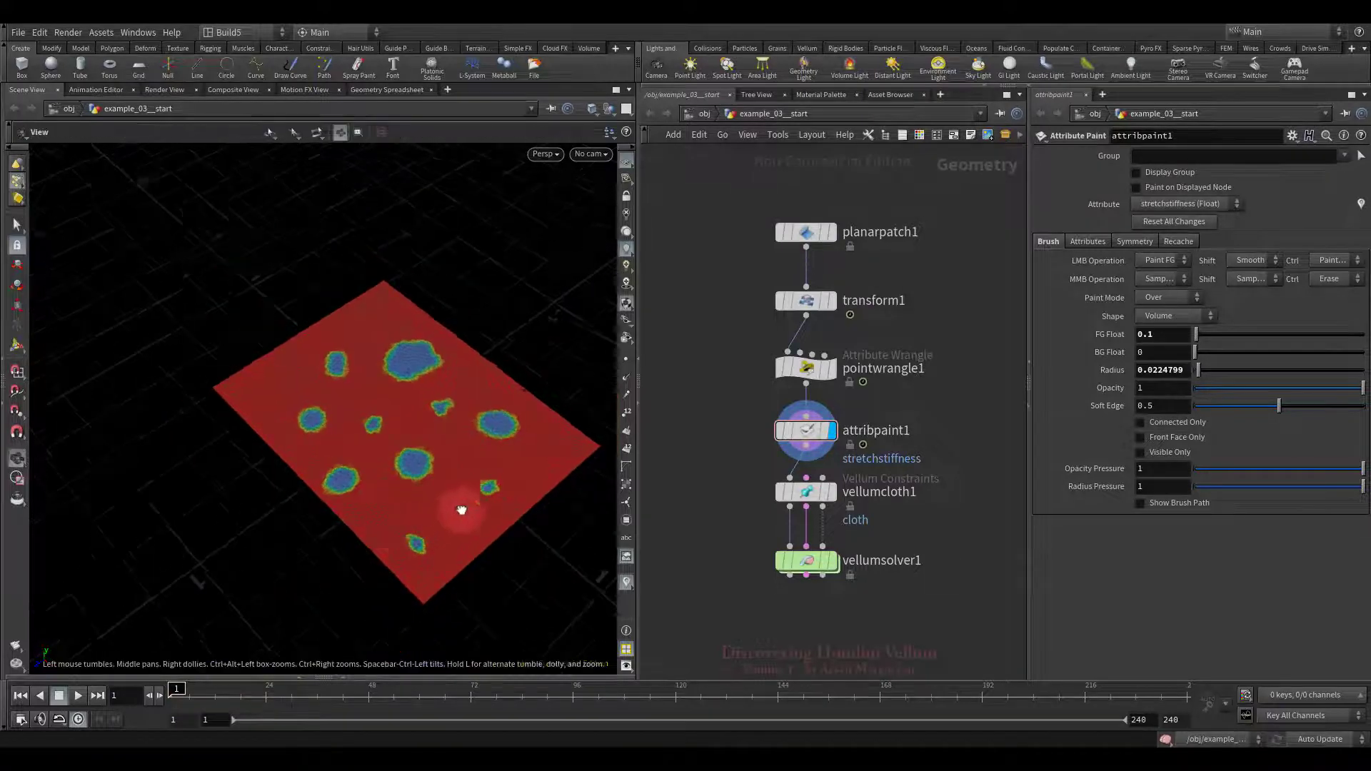
mouse_move(459, 505)
left_mouse_down()
mouse_move(424, 468)
mouse_move(444, 474)
mouse_move(428, 489)
mouse_move(439, 493)
left_mouse_up()
key("Return")
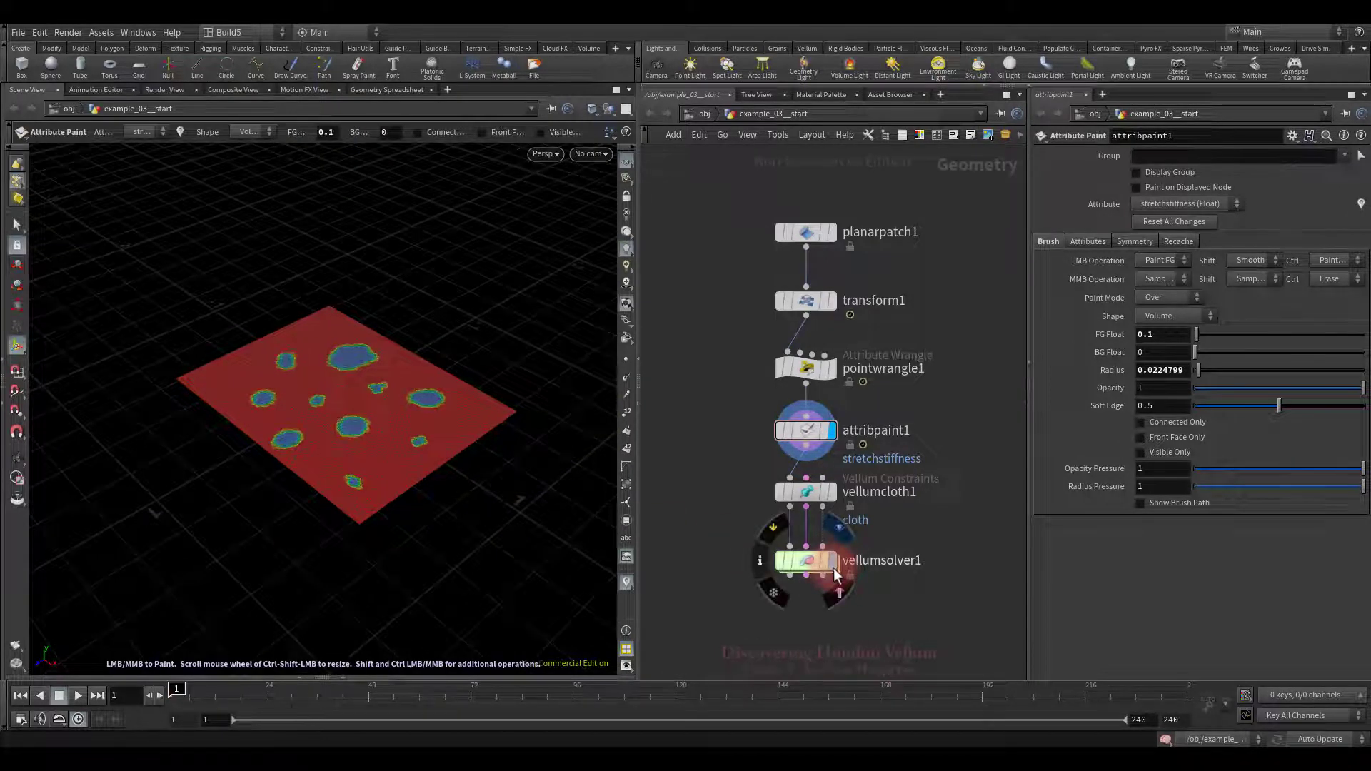
Step: Display vellumsolver1 with the stretchstiffness visualizer on and play the simulation
left_click(833, 567)
left_click(626, 581)
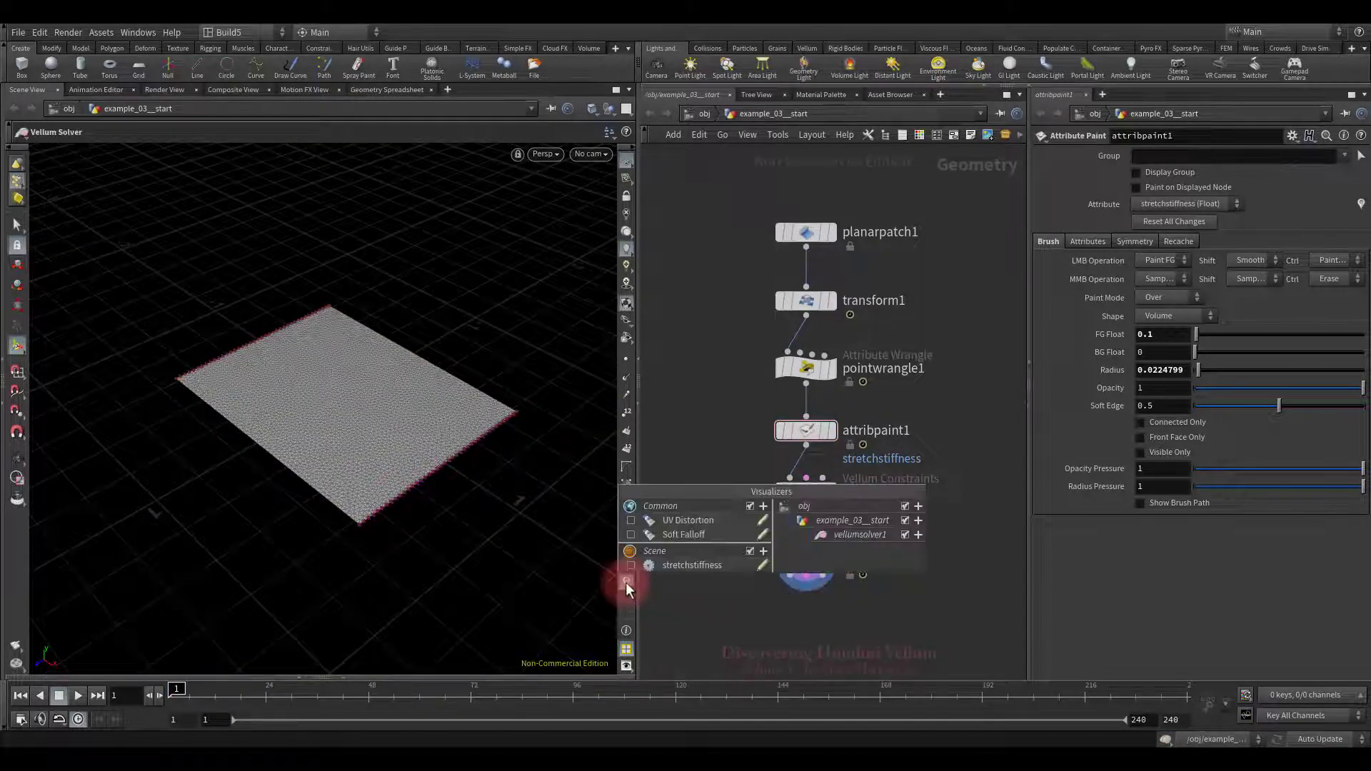
left_click(631, 565)
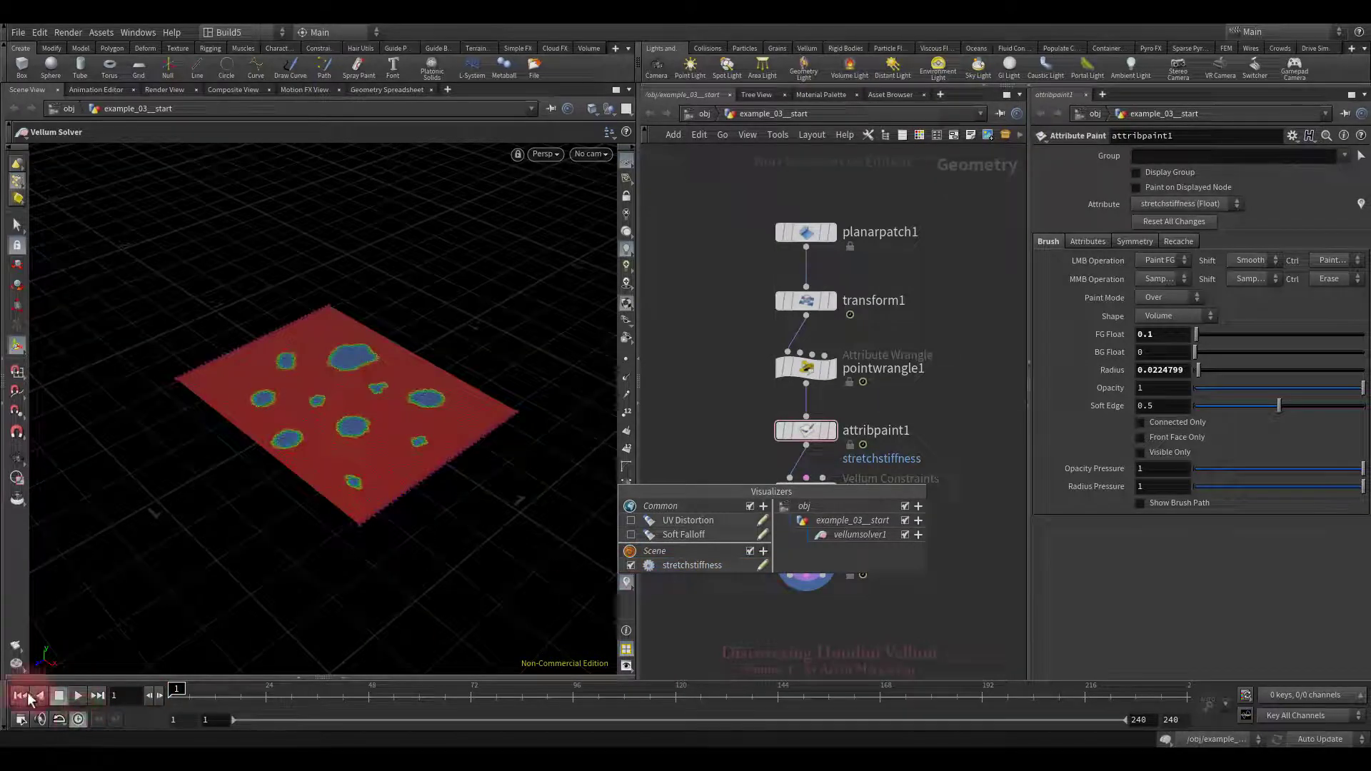
left_click(76, 696)
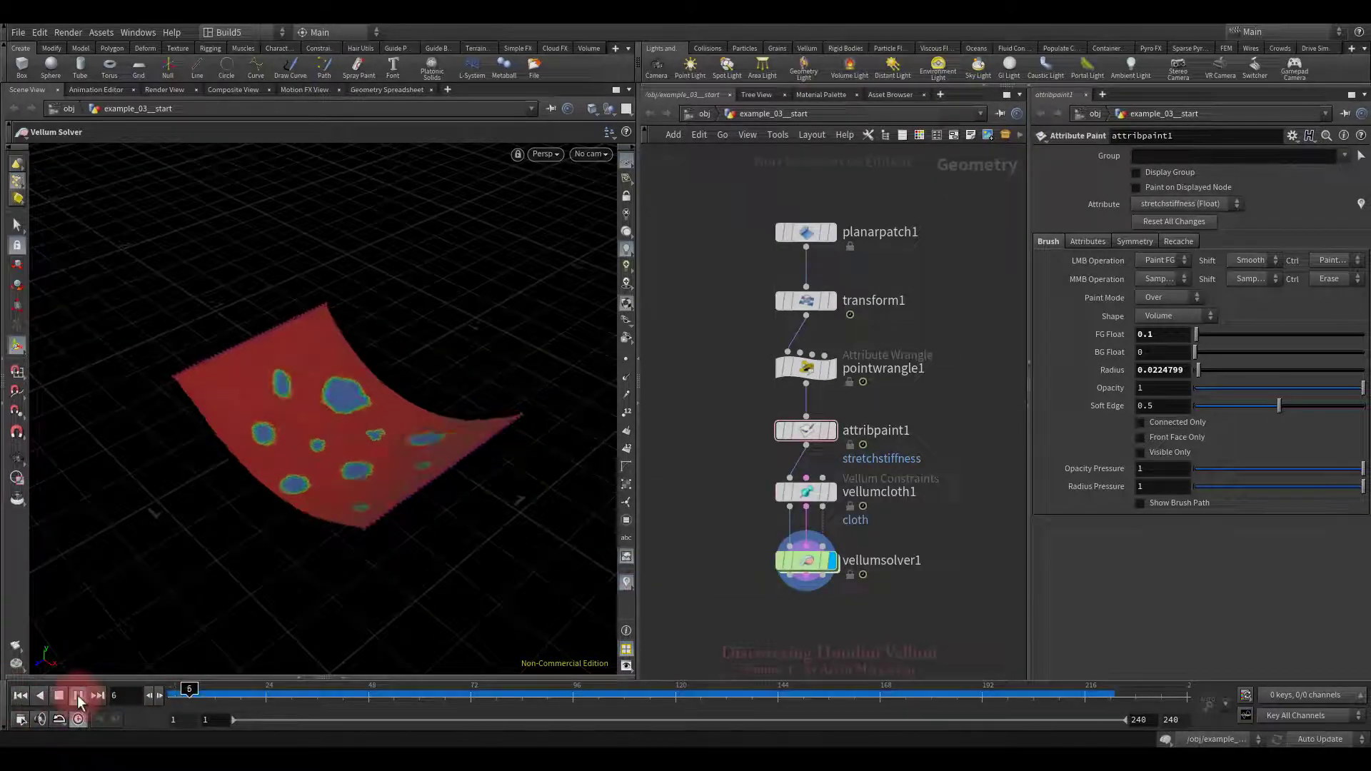
key("Escape")
left_click_drag(401, 503, 428, 496)
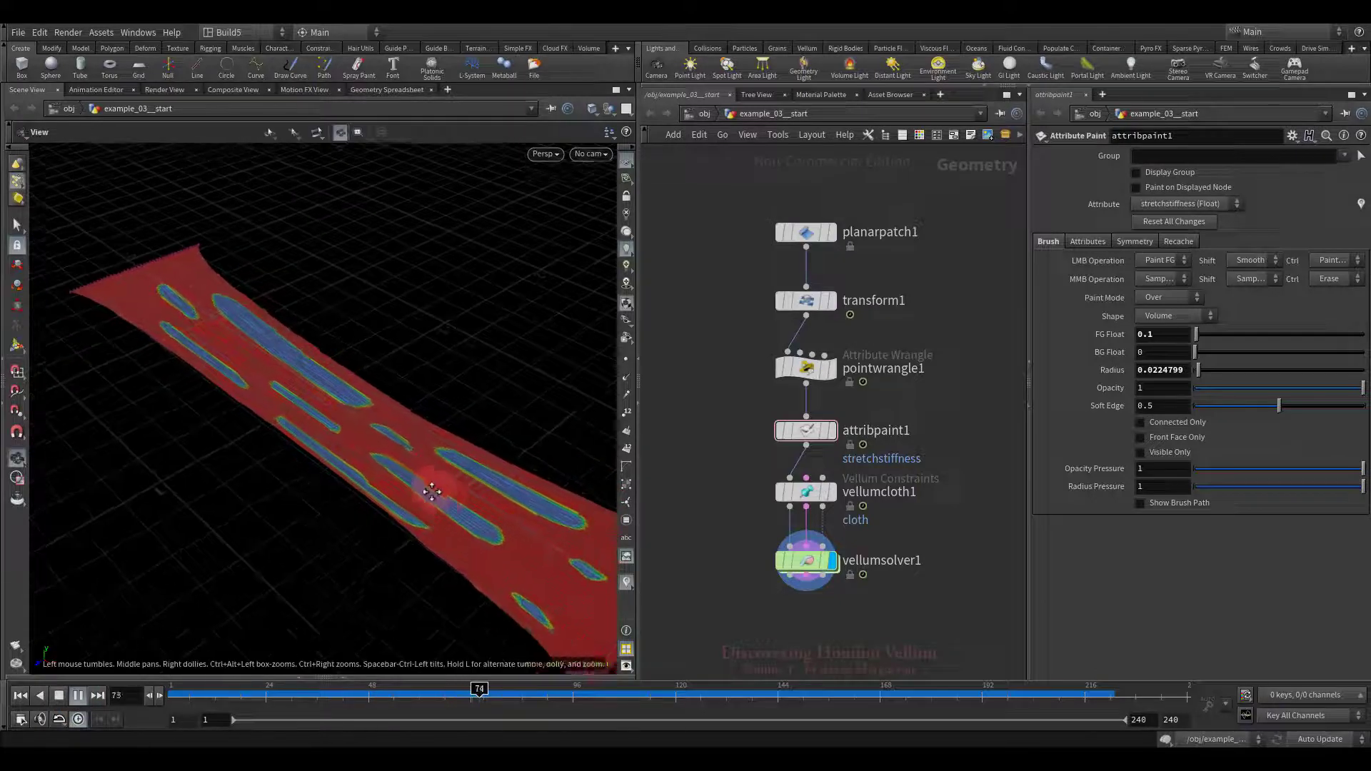
Step: Hide the stretchstiffness visualizer, replay the simulation, and rewind it to frame 1
left_click(625, 581)
left_click(631, 564)
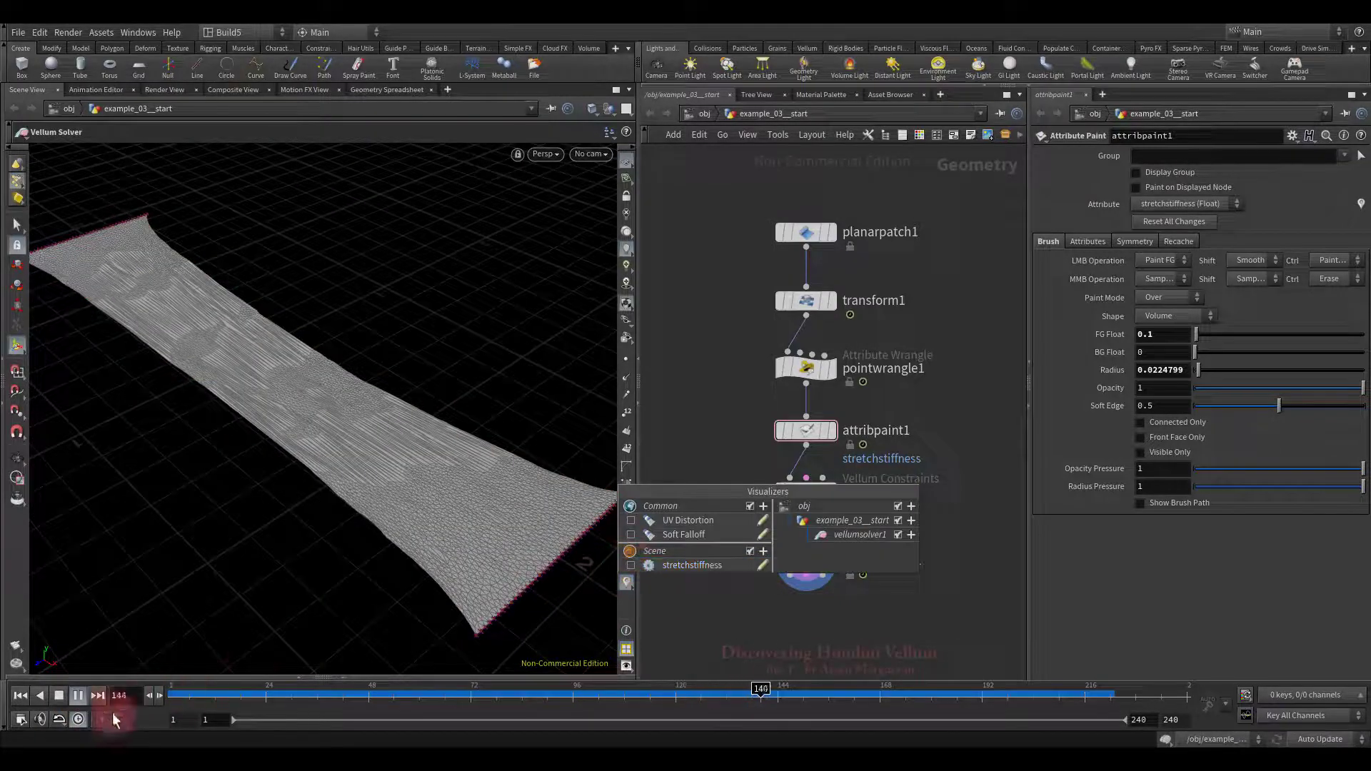
left_click(21, 696)
left_click(79, 696)
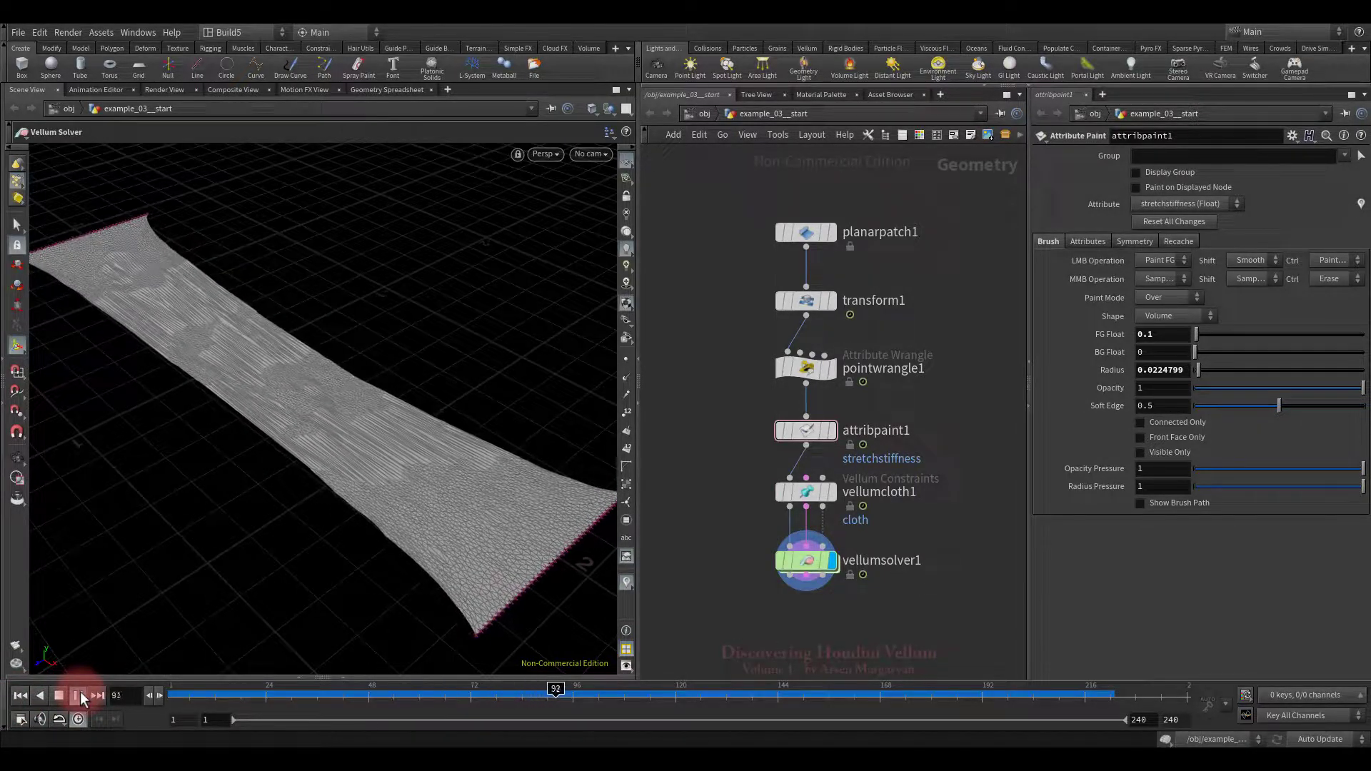
left_click(21, 695)
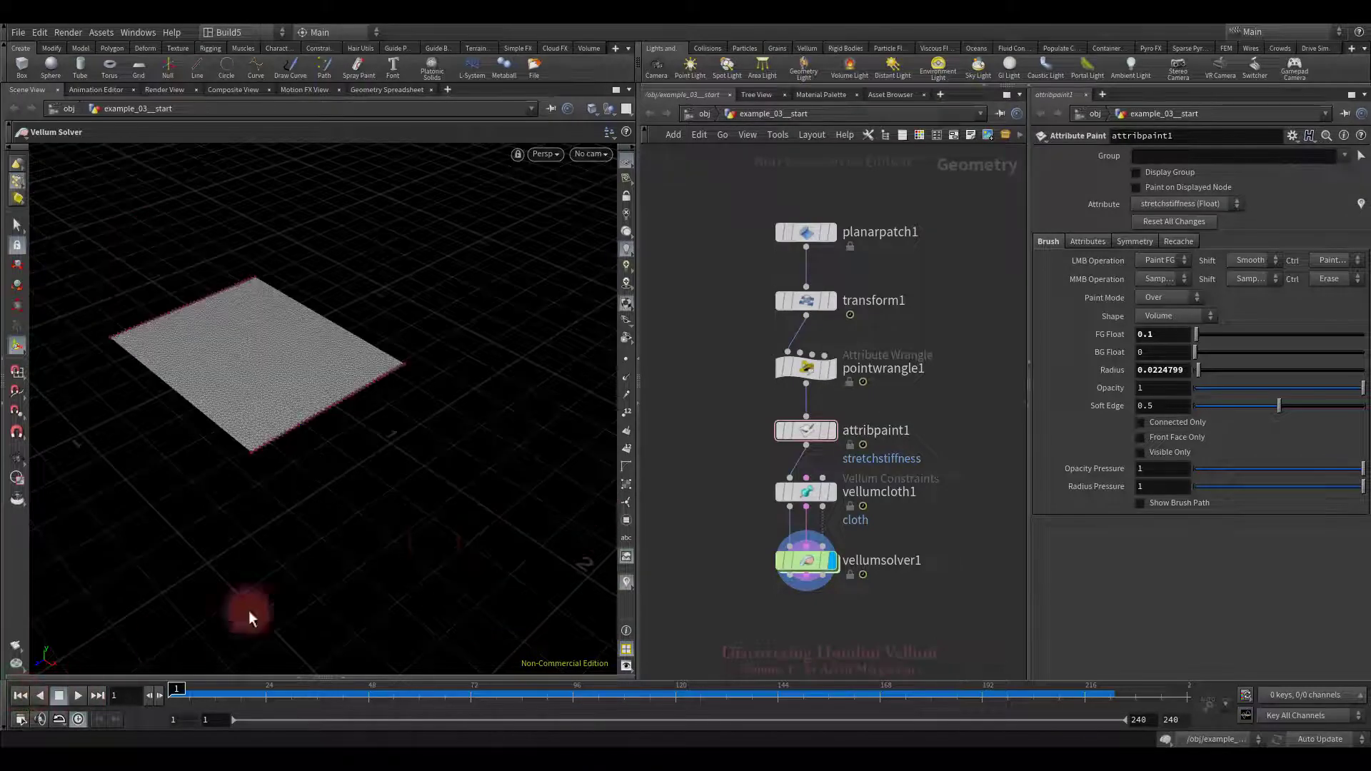
key("Escape")
left_click_drag(433, 507, 583, 541)
left_click(951, 329)
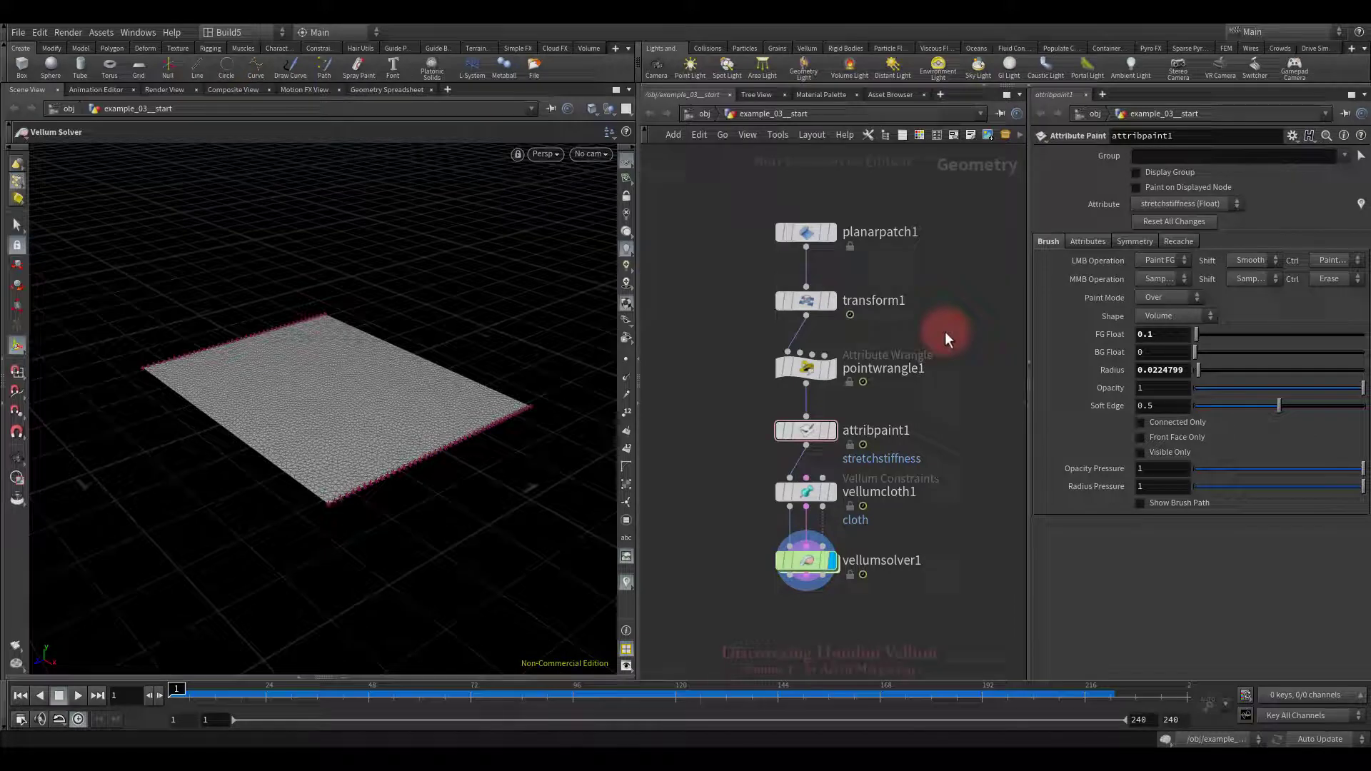
Step: Delete the wrangle and paint nodes and tidy the network layout
mouse_move(841, 382)
left_mouse_down()
mouse_move(838, 400)
mouse_move(771, 440)
left_mouse_up()
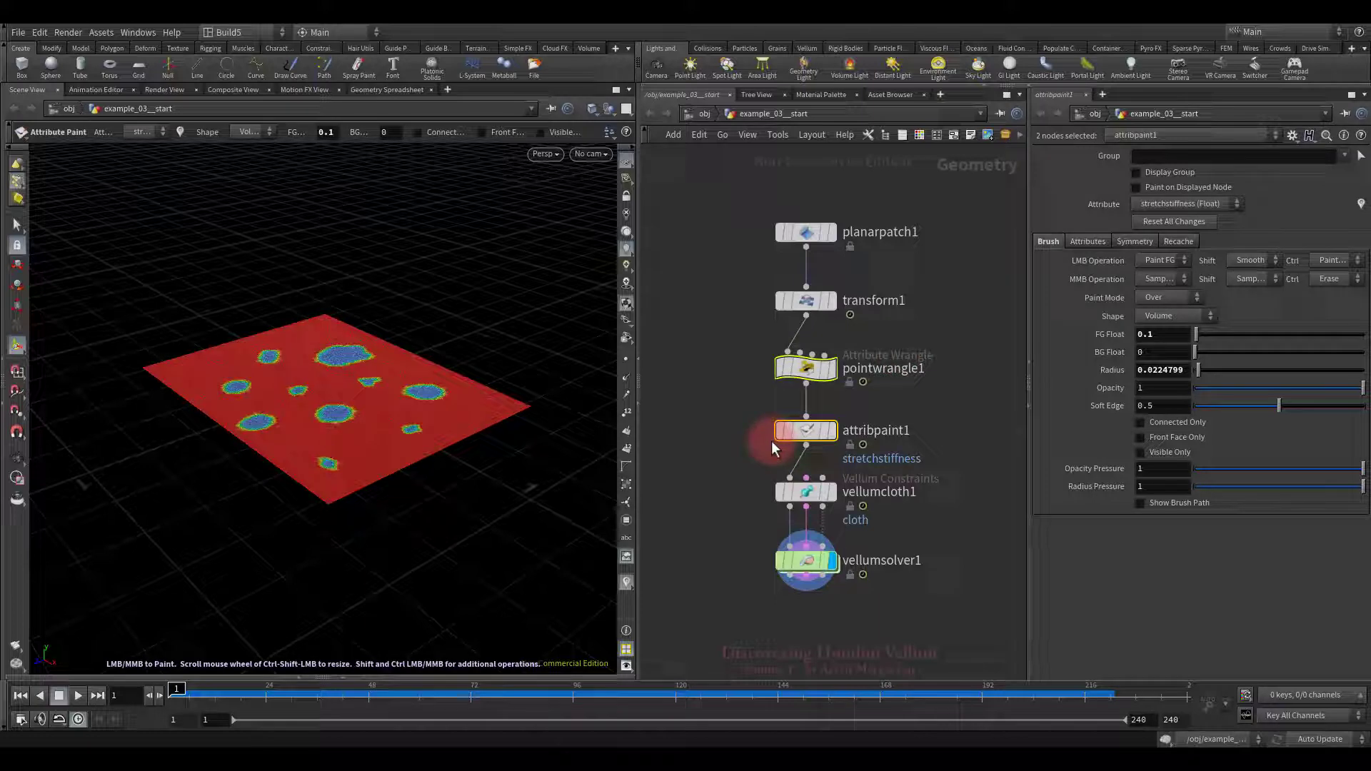
key("Delete")
key("l")
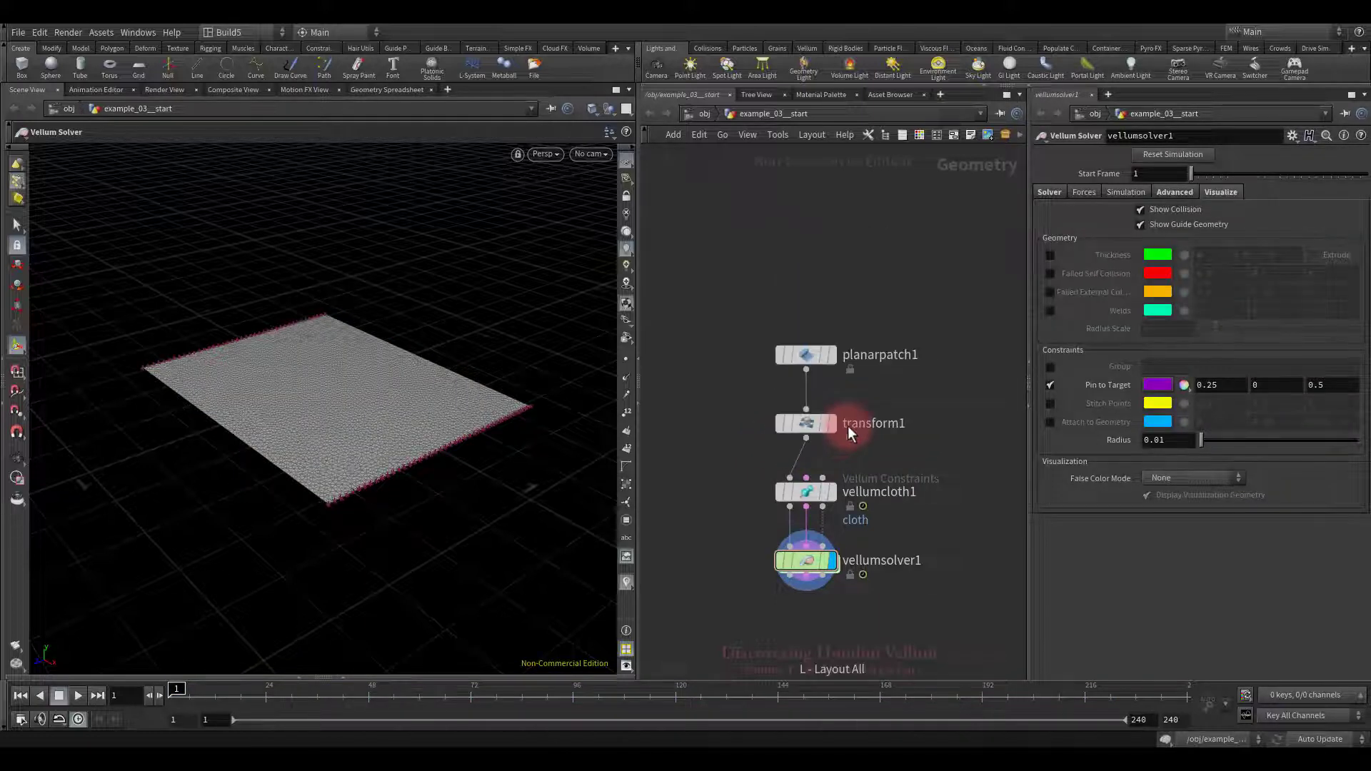
key("g")
Step: On vellumcloth1, disable attribute stiffness scaling and dropoff, and set stretch stiffness multiplier to 0.1
left_click_drag(755, 422, 879, 465)
left_click(1309, 346)
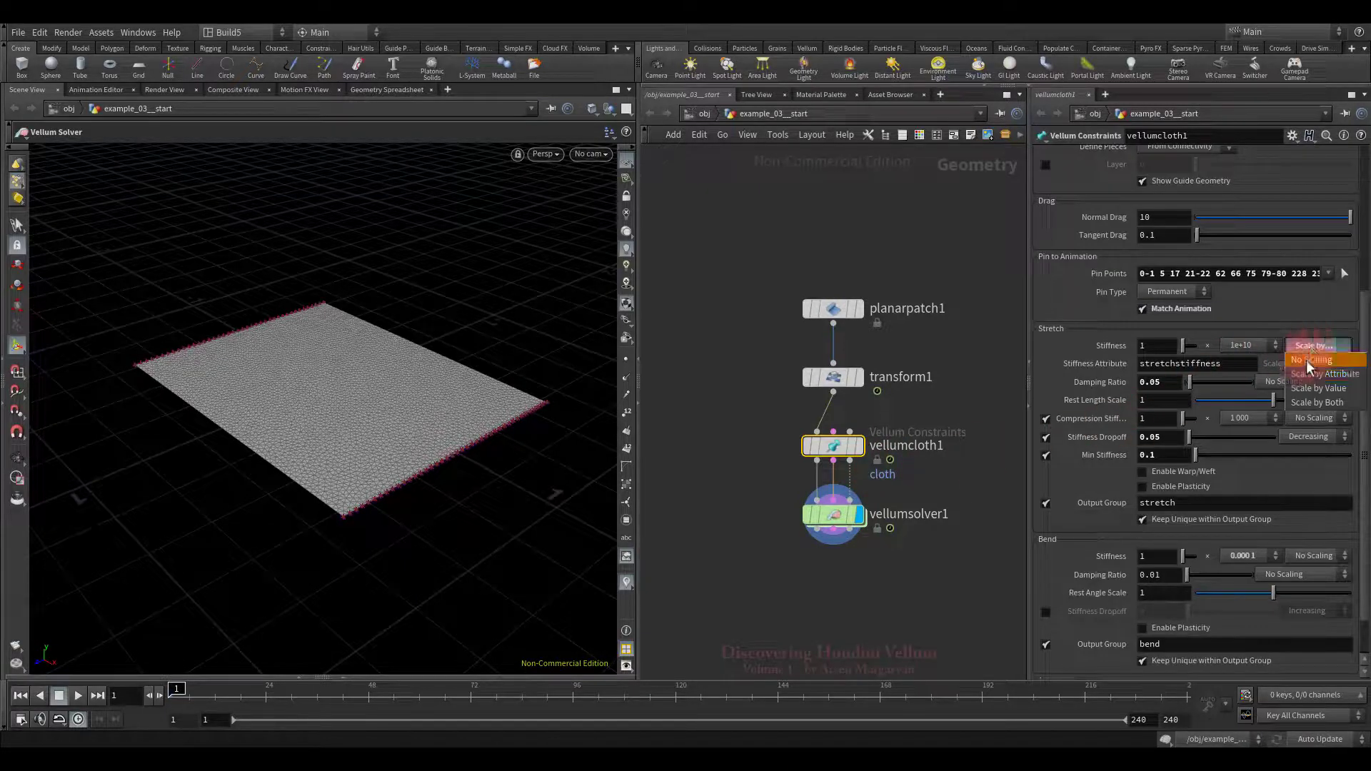
left_click(1305, 360)
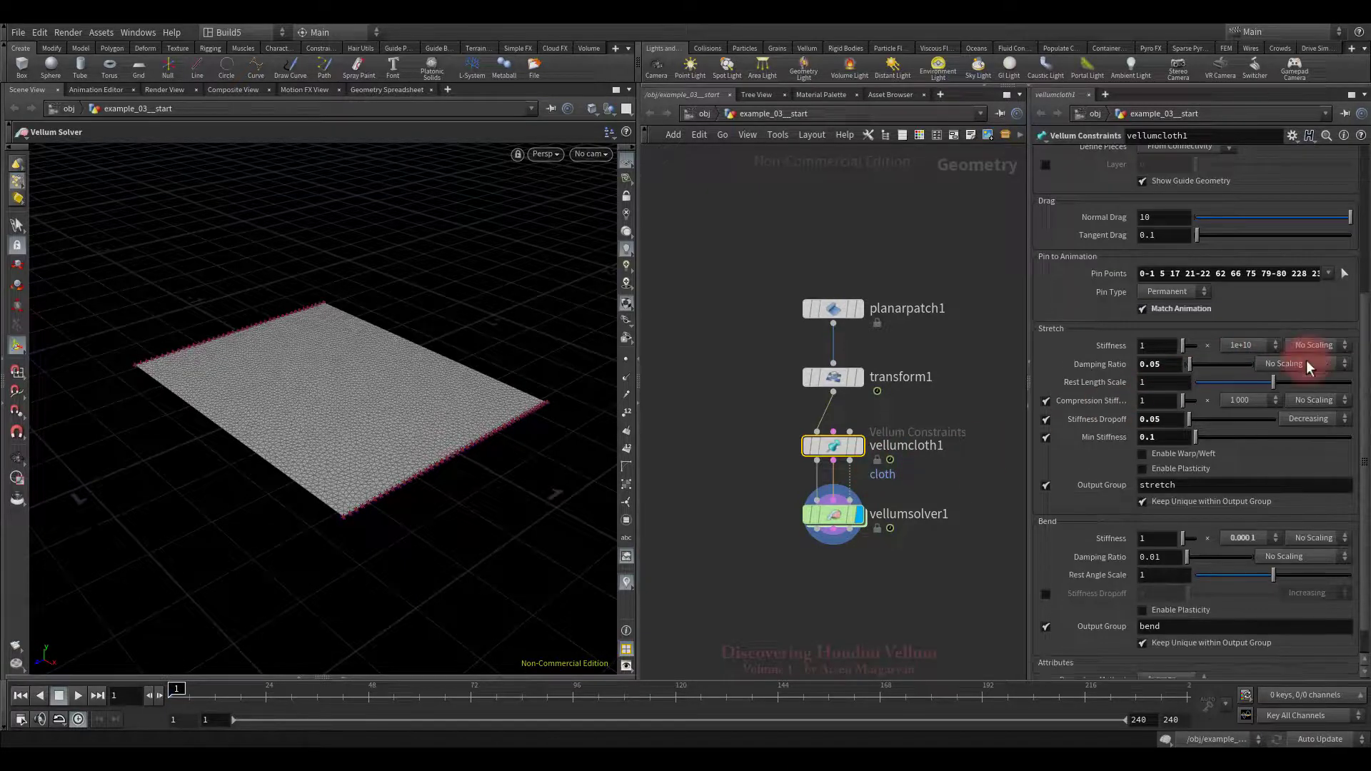
left_click(1045, 421)
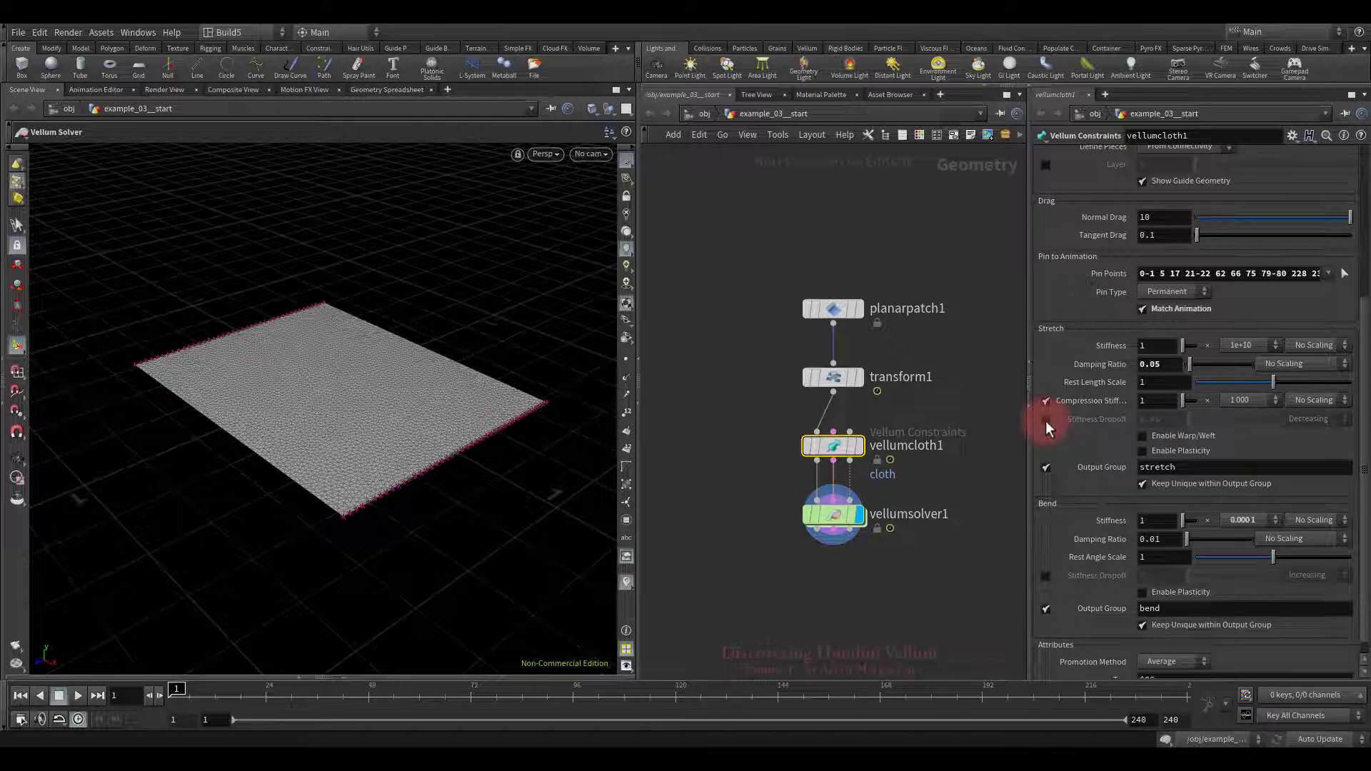
left_click(1240, 345)
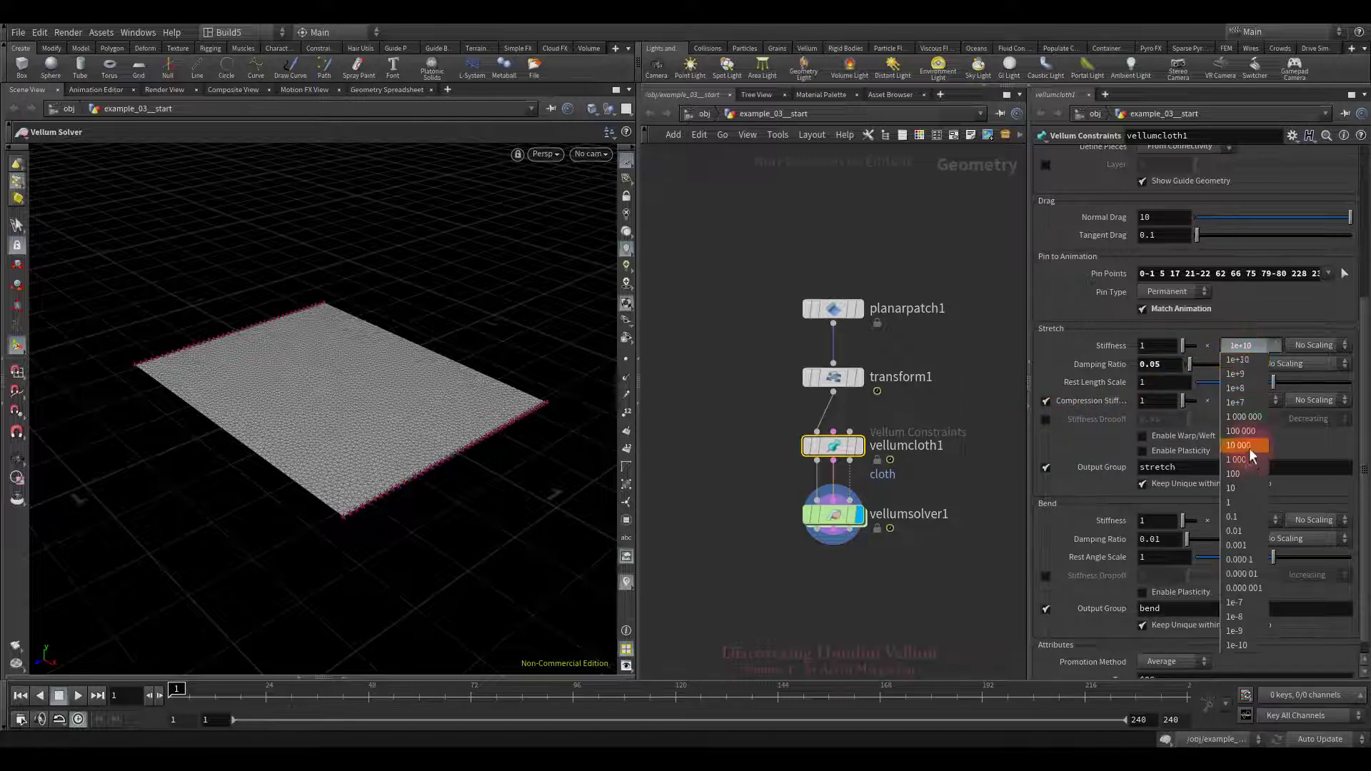
left_click(1231, 516)
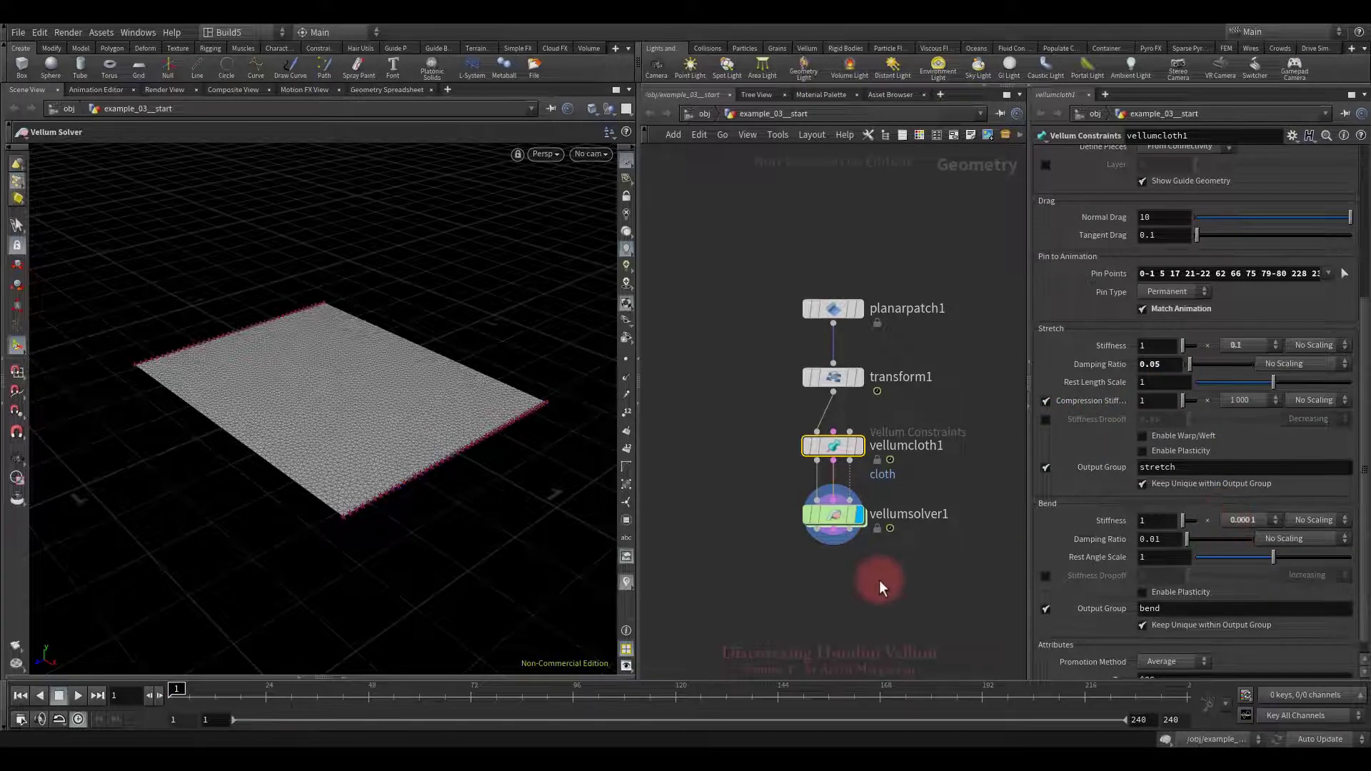
Step: Play the cloth simulation, then stop and rewind it to the first frame
left_click(78, 696)
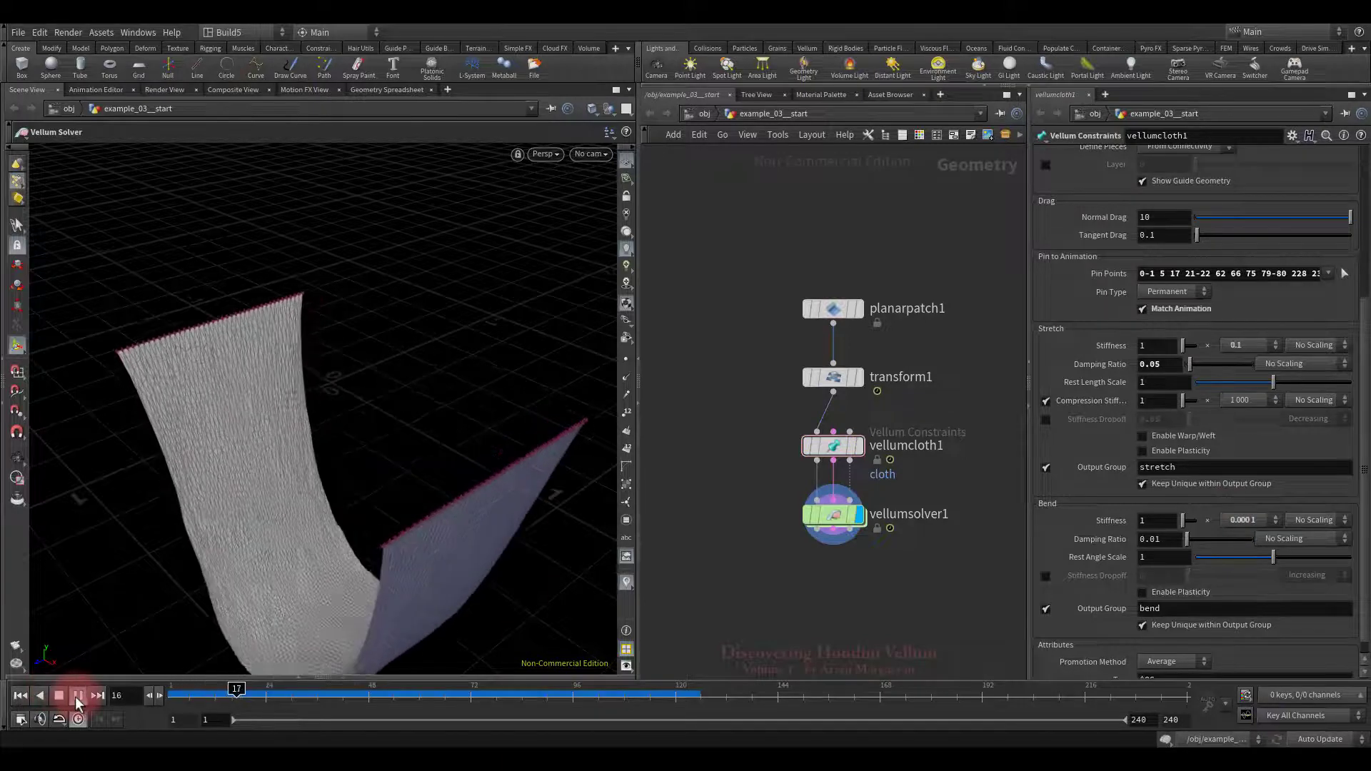
left_click_drag(432, 516, 358, 407)
key("Escape")
left_click(59, 696)
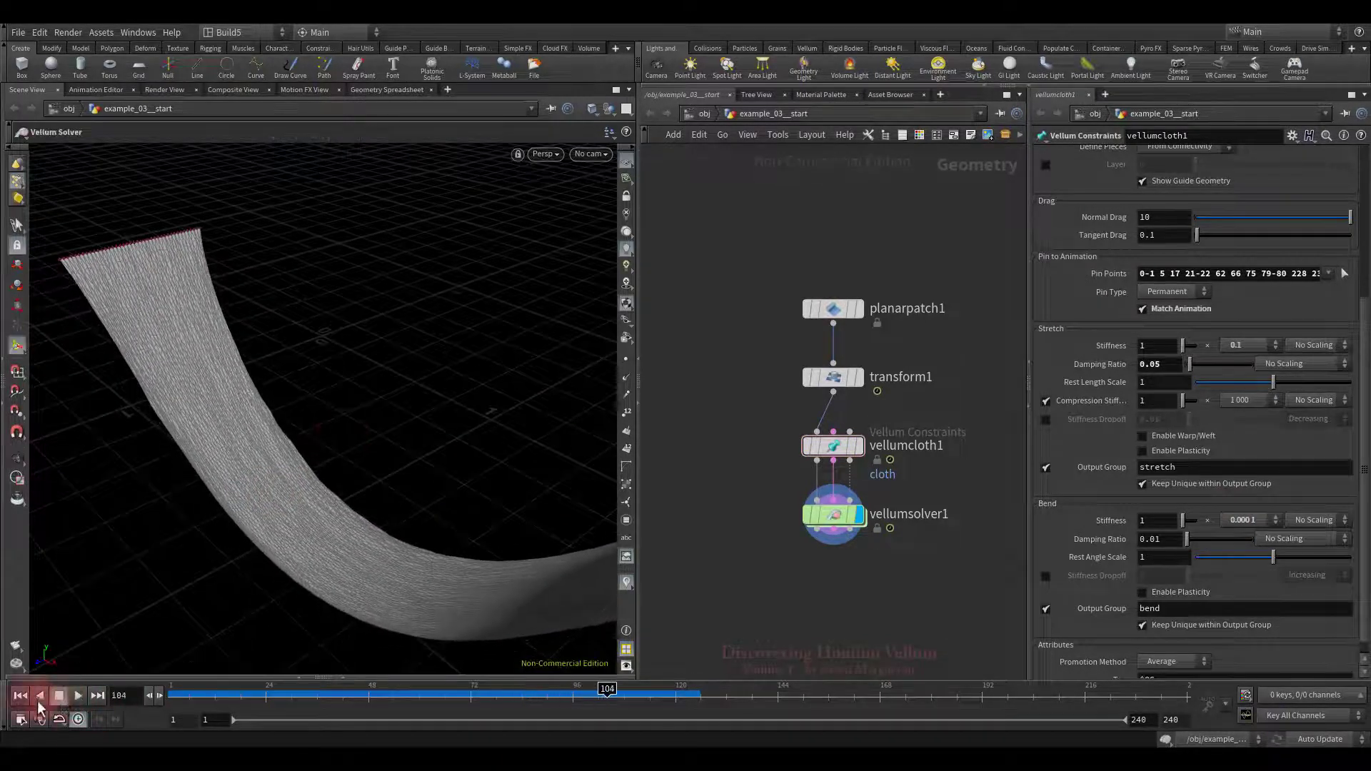
left_click(22, 696)
Step: Add a Vellum Constraints node wired between vellumcloth1 and vellumsolver1
left_click_drag(837, 534, 840, 608)
key("Tab")
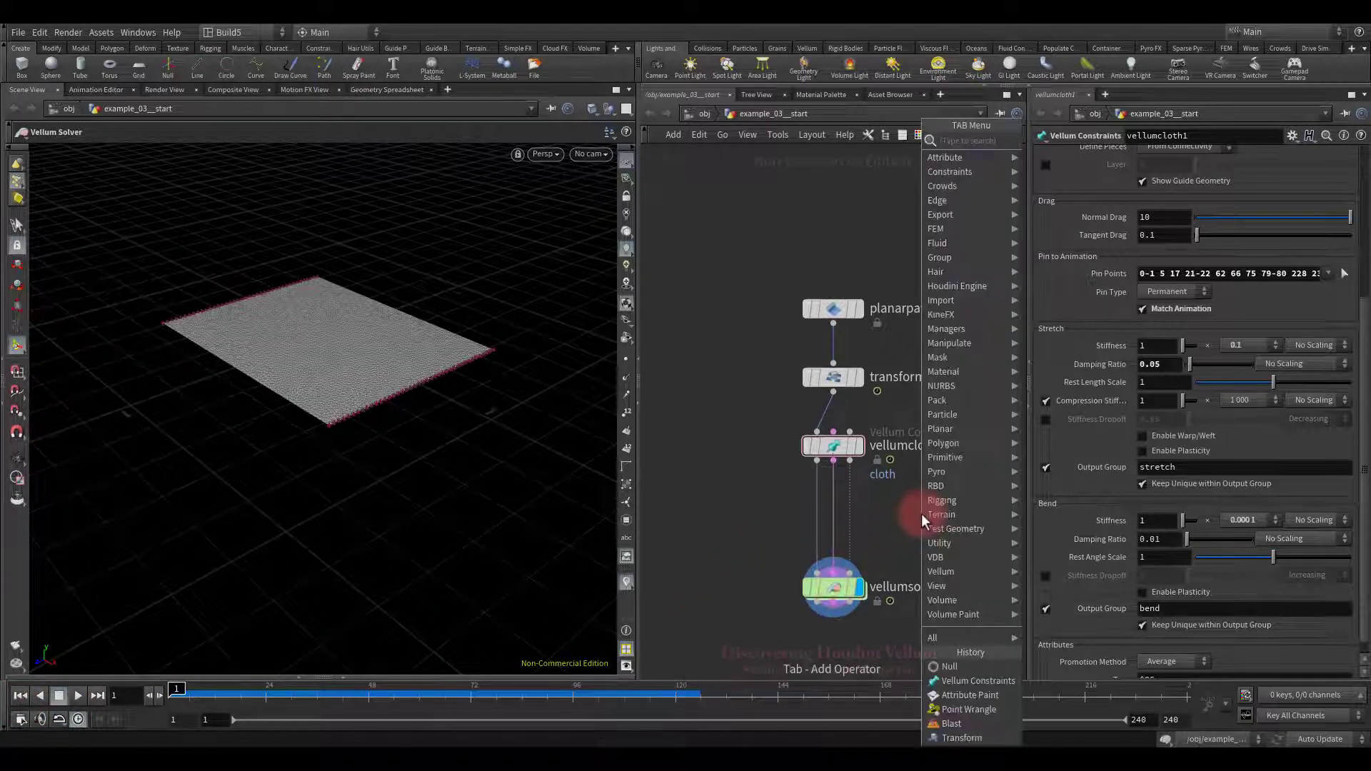
type("vell")
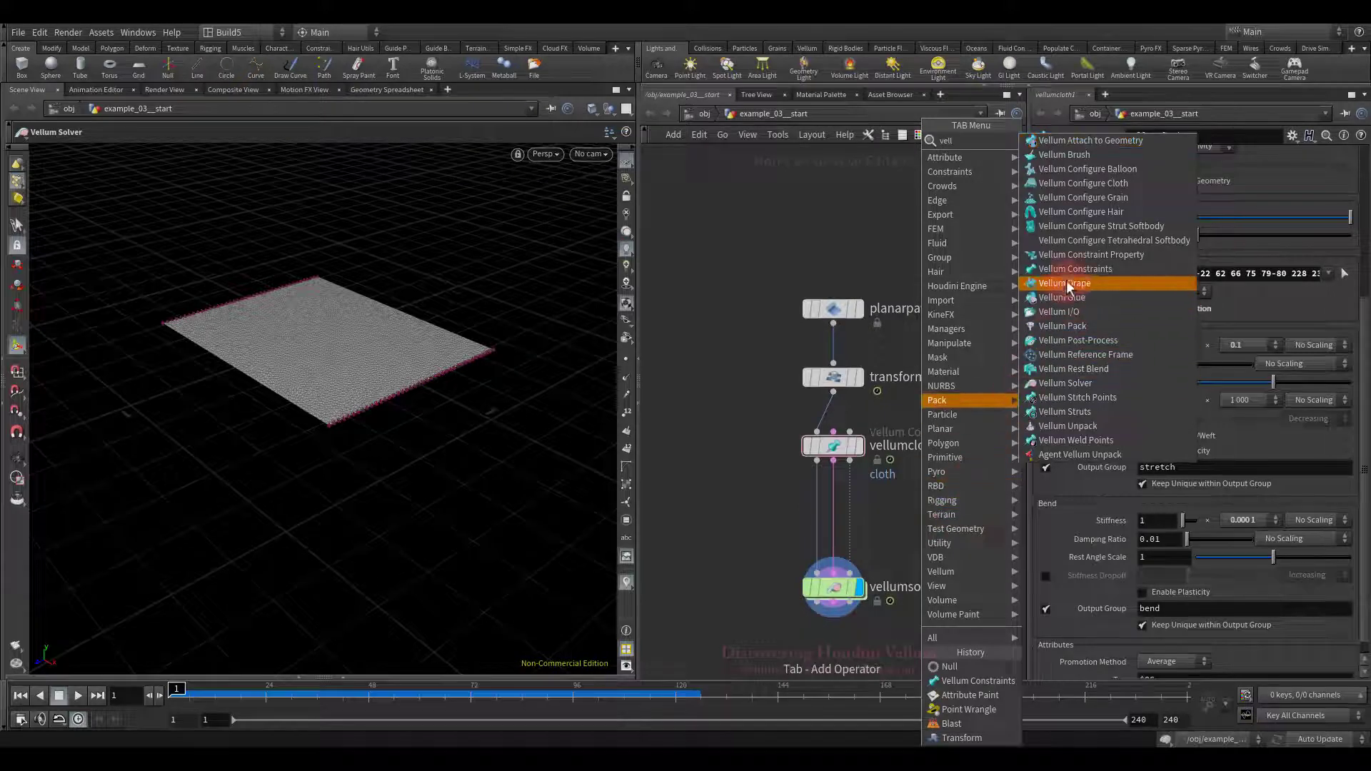
left_click(1075, 269)
left_click(838, 517)
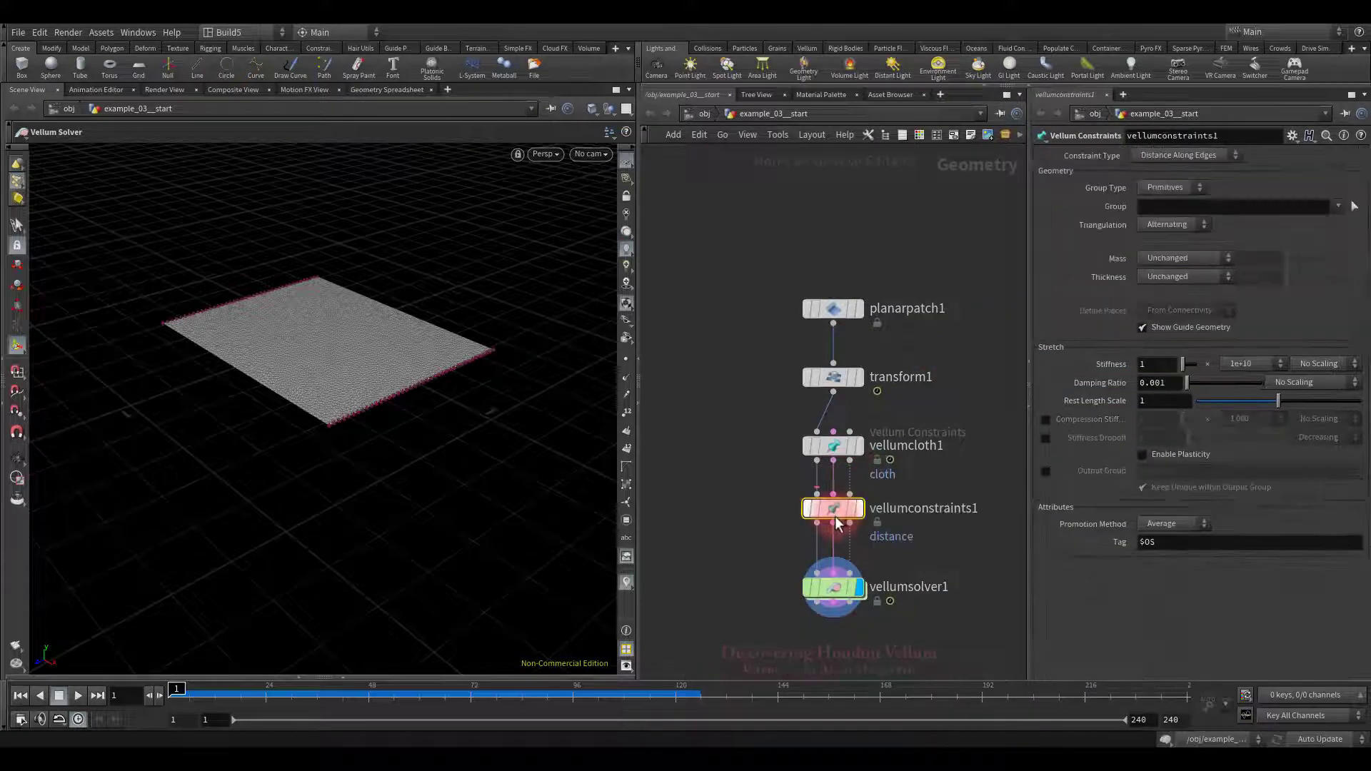
left_click_drag(835, 517, 836, 524)
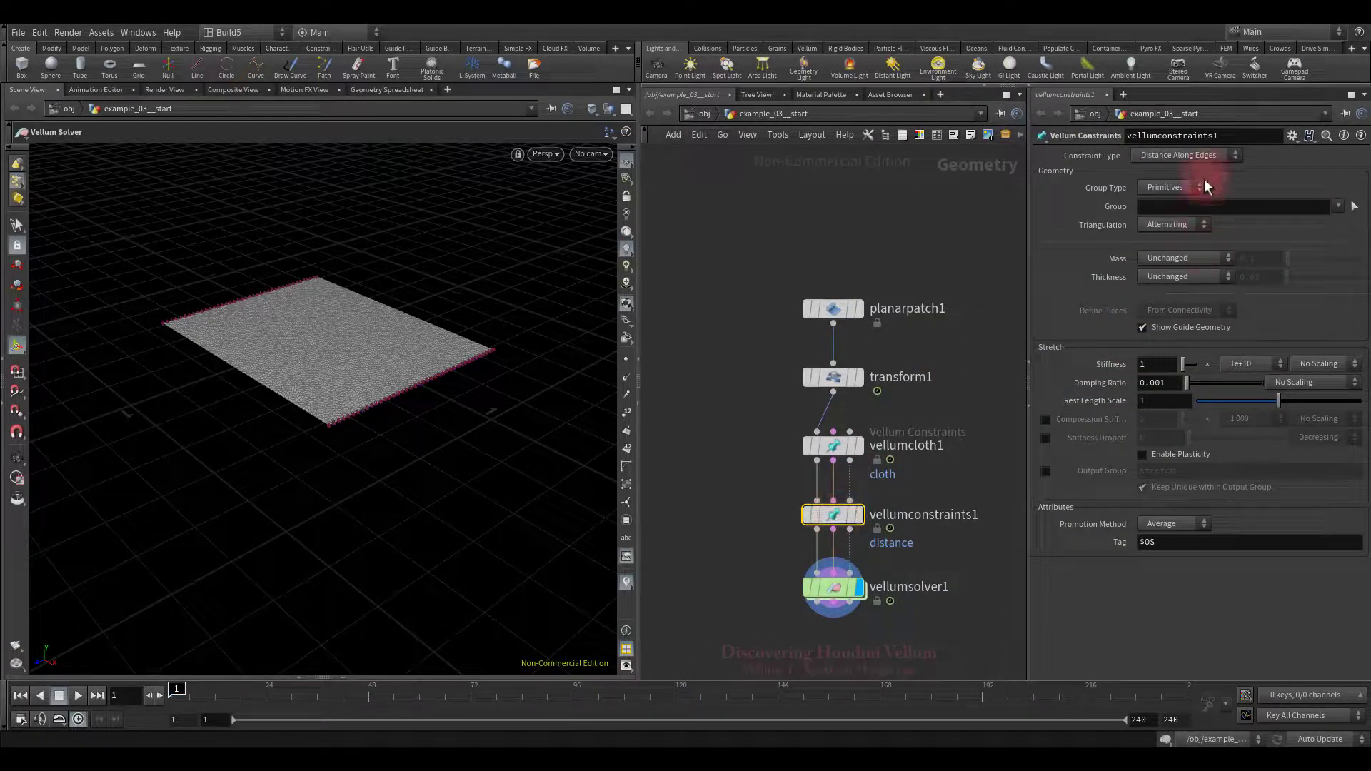
Step: Keep Distance Along Edges at 1e+10 stiffness, enabling Stiffness Dropoff 0.05 and Min Stiffness 0.1
left_click(1200, 156)
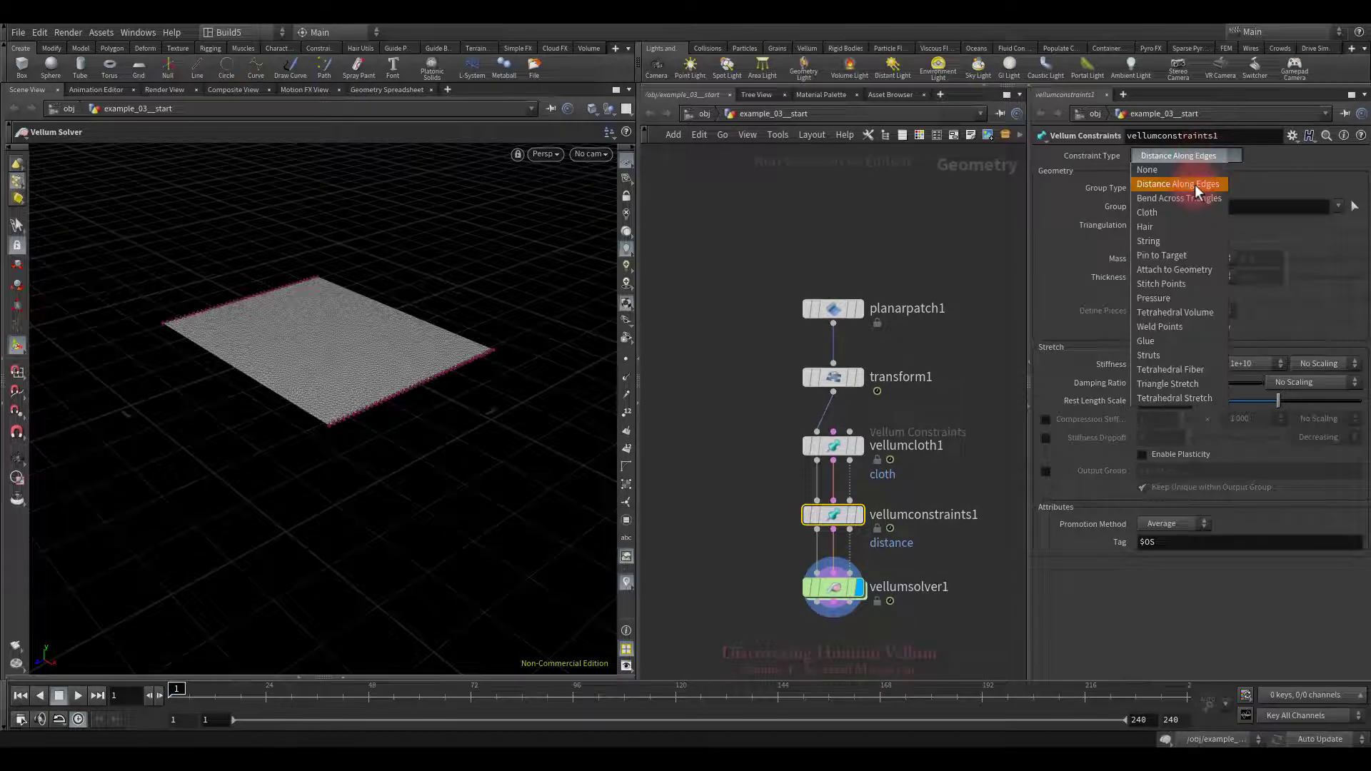
left_click(1197, 189)
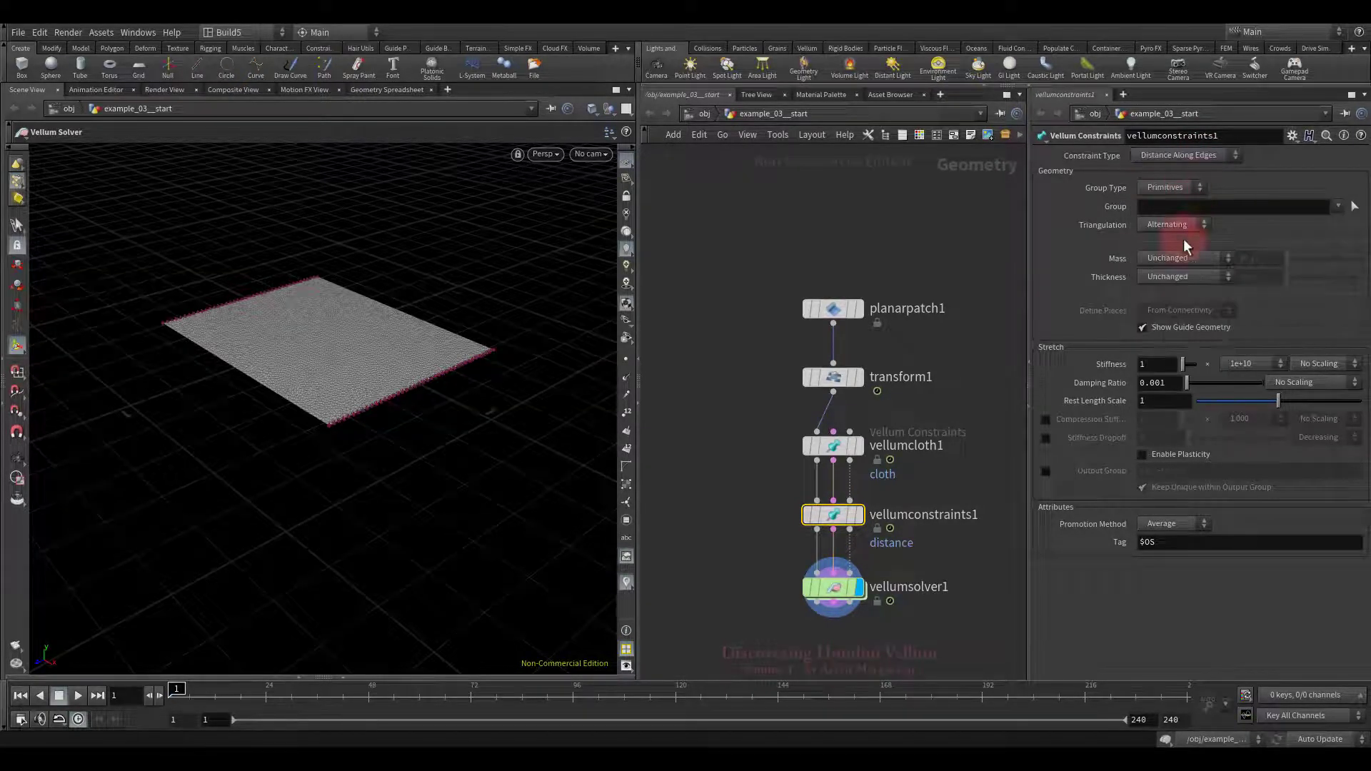
left_click(1249, 359)
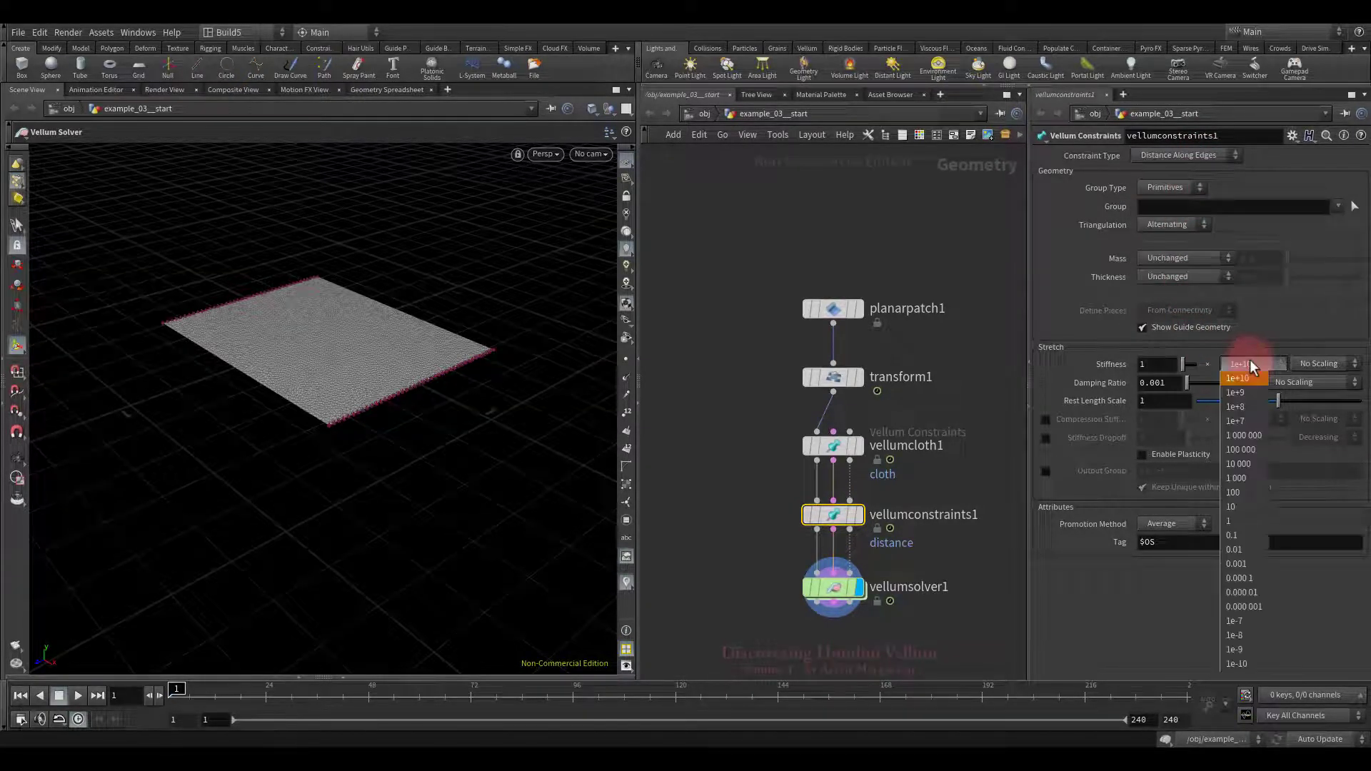
left_click(1249, 358)
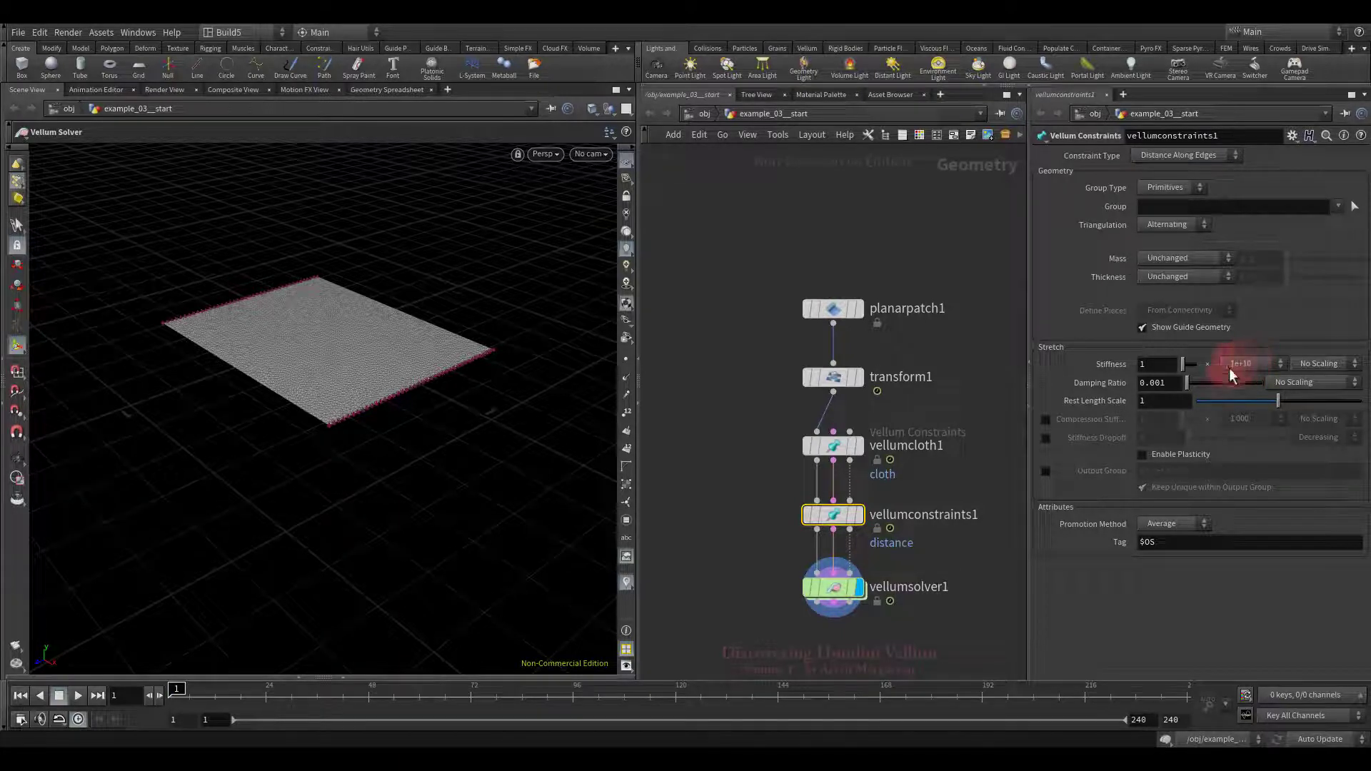
left_click(1046, 437)
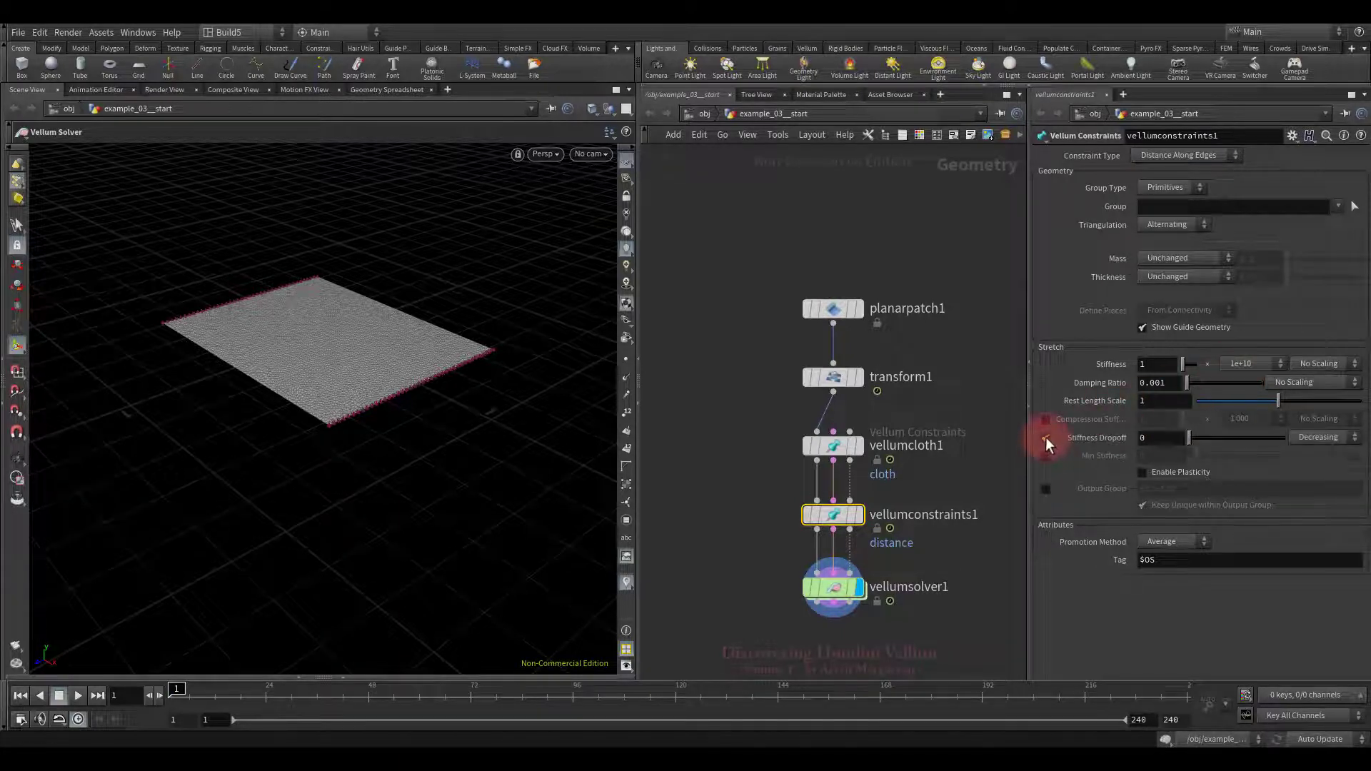
left_click(1155, 437)
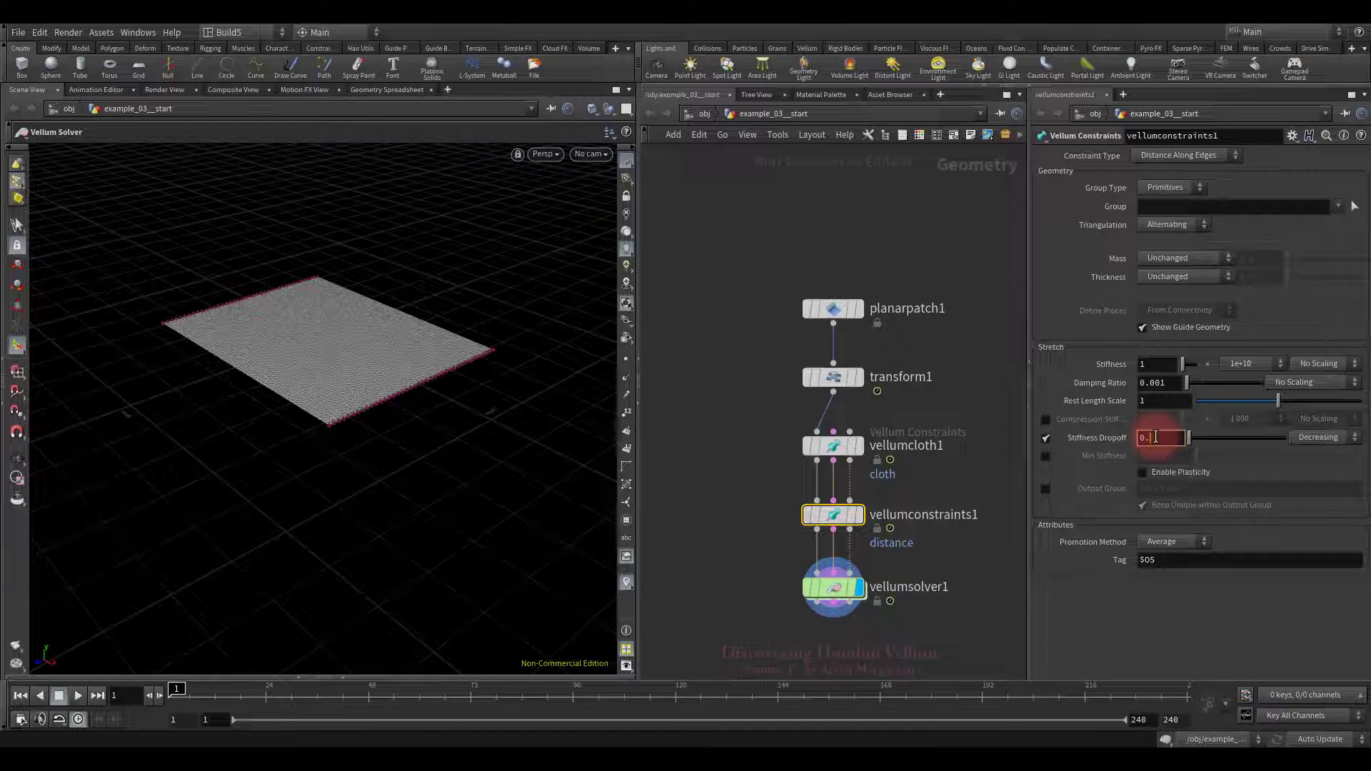
left_click(1046, 454)
left_click(1160, 457)
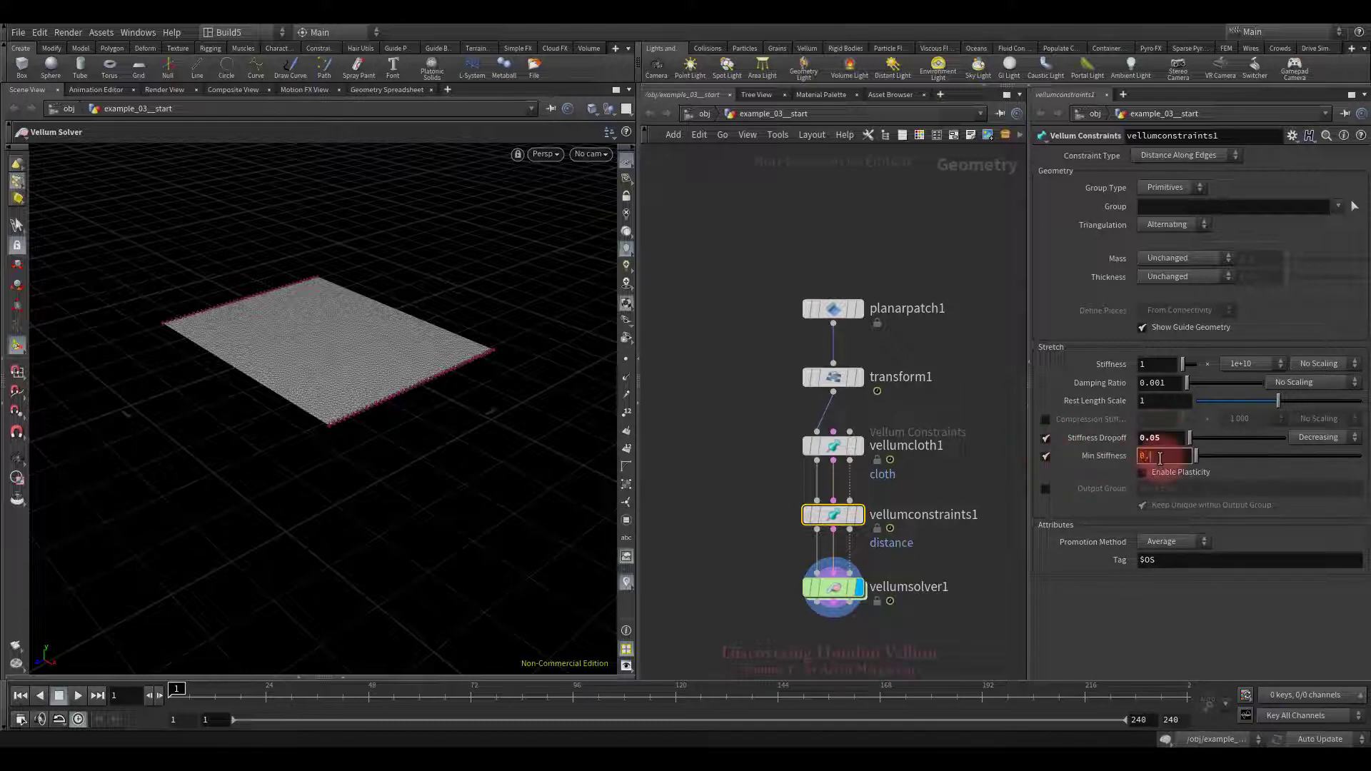
type("0.1")
key("Return")
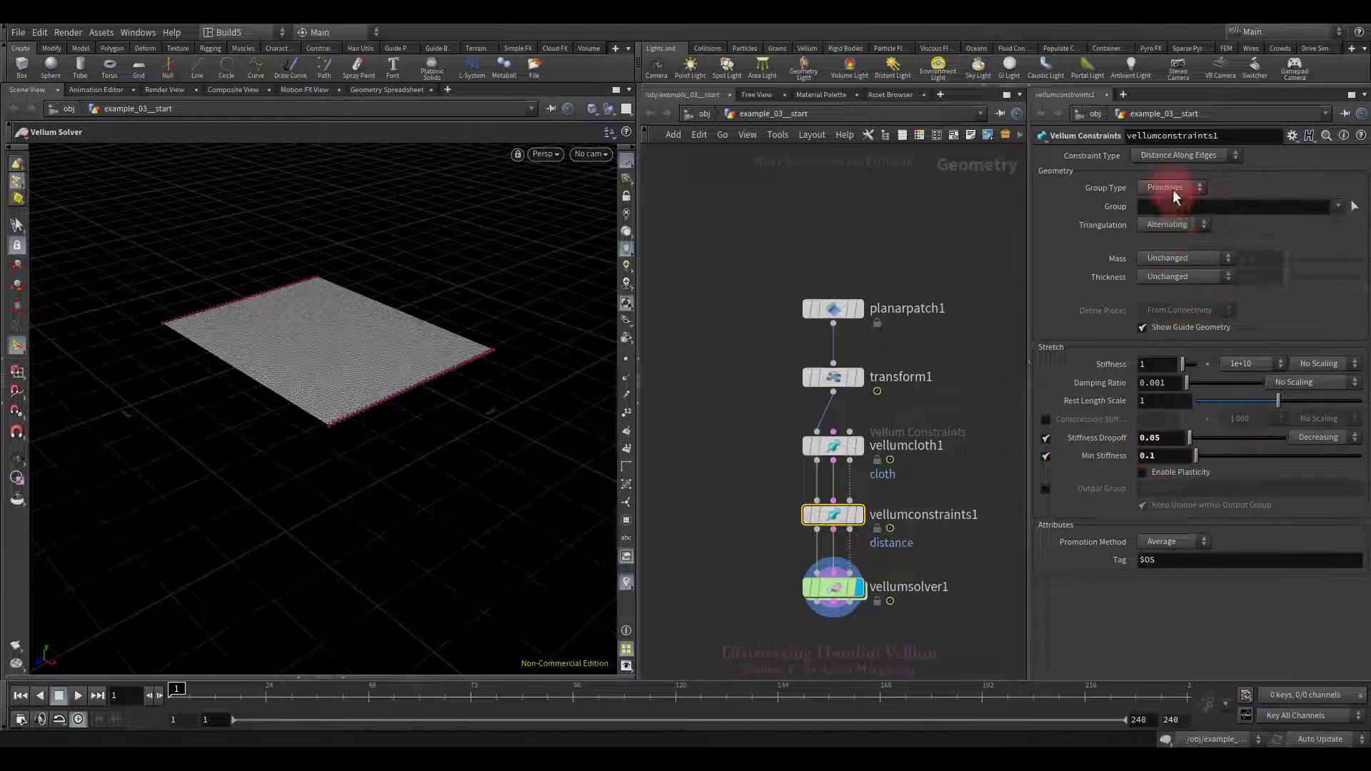
Step: Set the constraint group type to Points and start selecting points in the viewport
left_click(1172, 189)
left_click(1158, 224)
left_click(1354, 207)
left_click(564, 314)
Step: In Top view, paint-select three horizontal bands of points and accept them as the group
key("space+2")
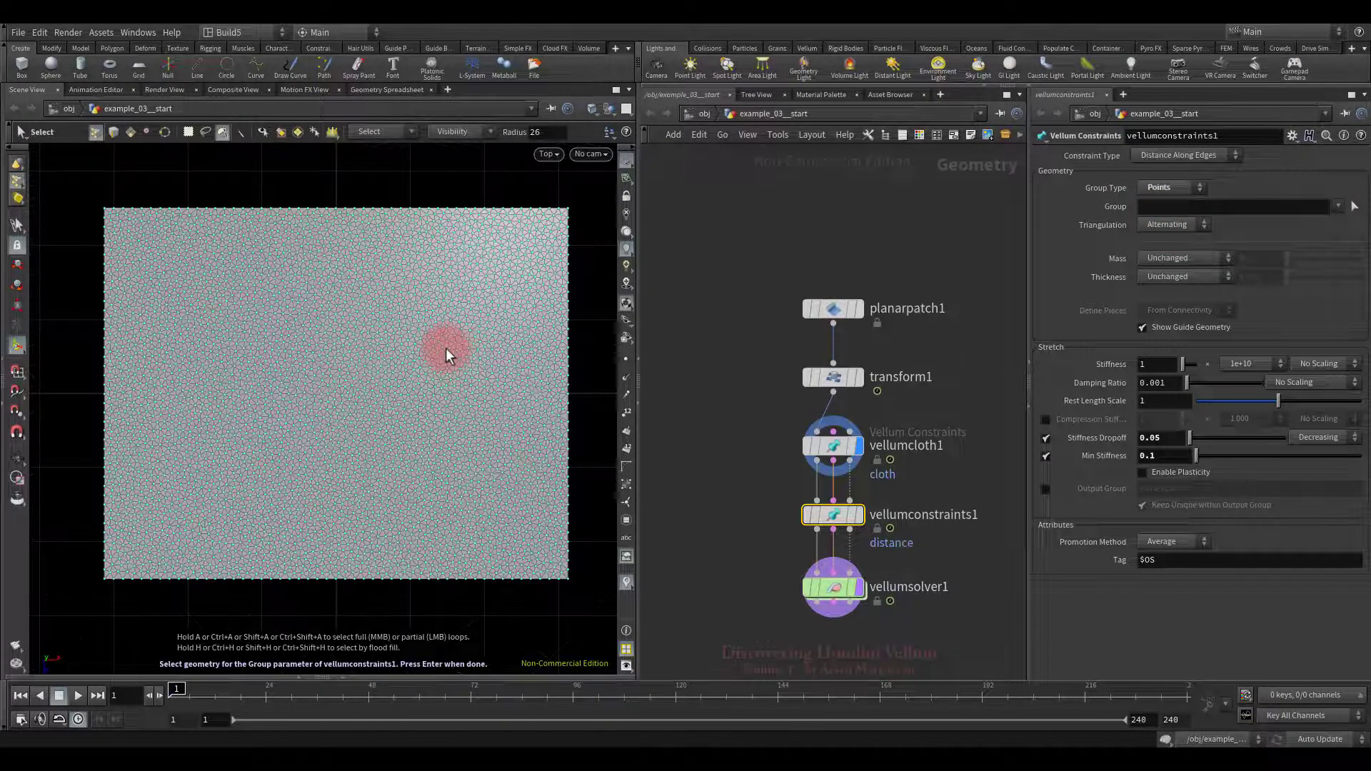
middle_click_drag(360, 331, 371, 332)
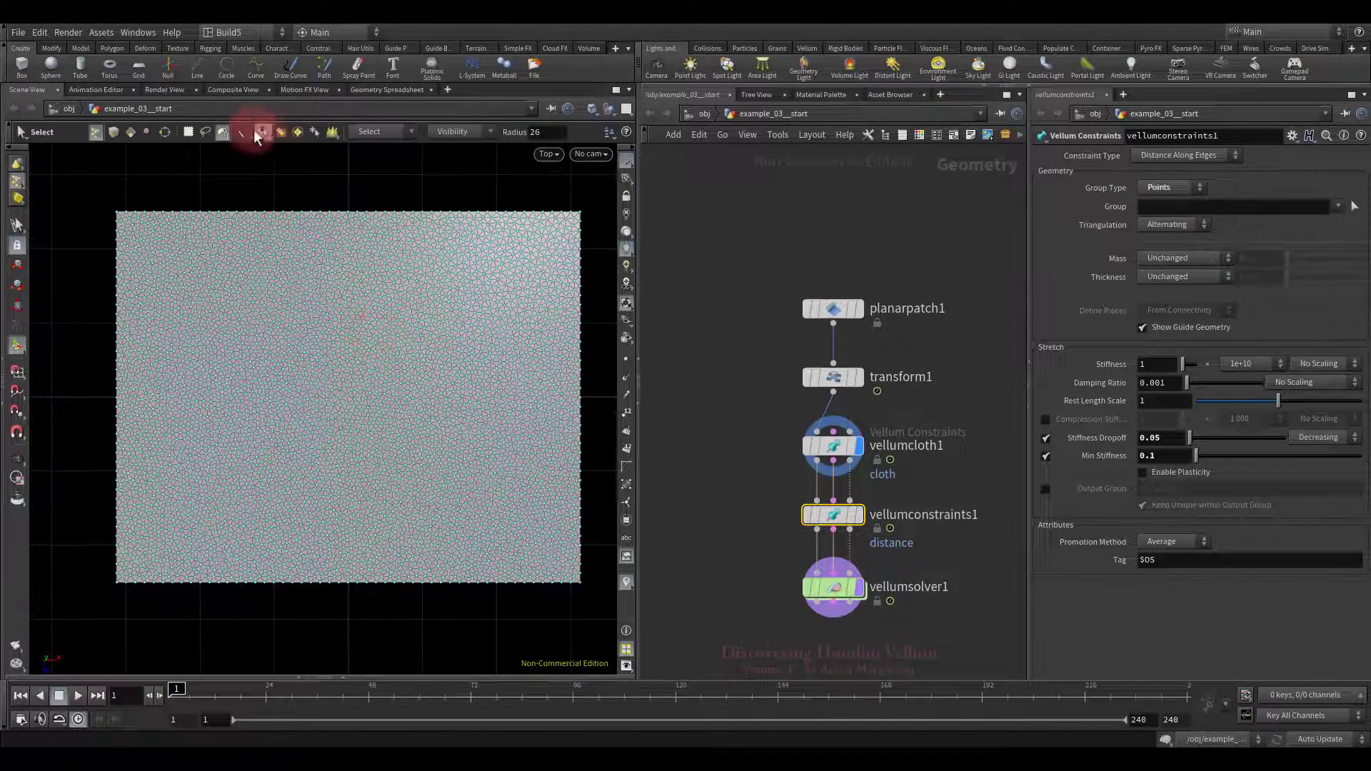
left_click(222, 132)
mouse_move(132, 232)
left_mouse_down()
mouse_move(100, 266)
mouse_move(621, 289)
left_mouse_up()
scroll(105, 281, "up", 2)
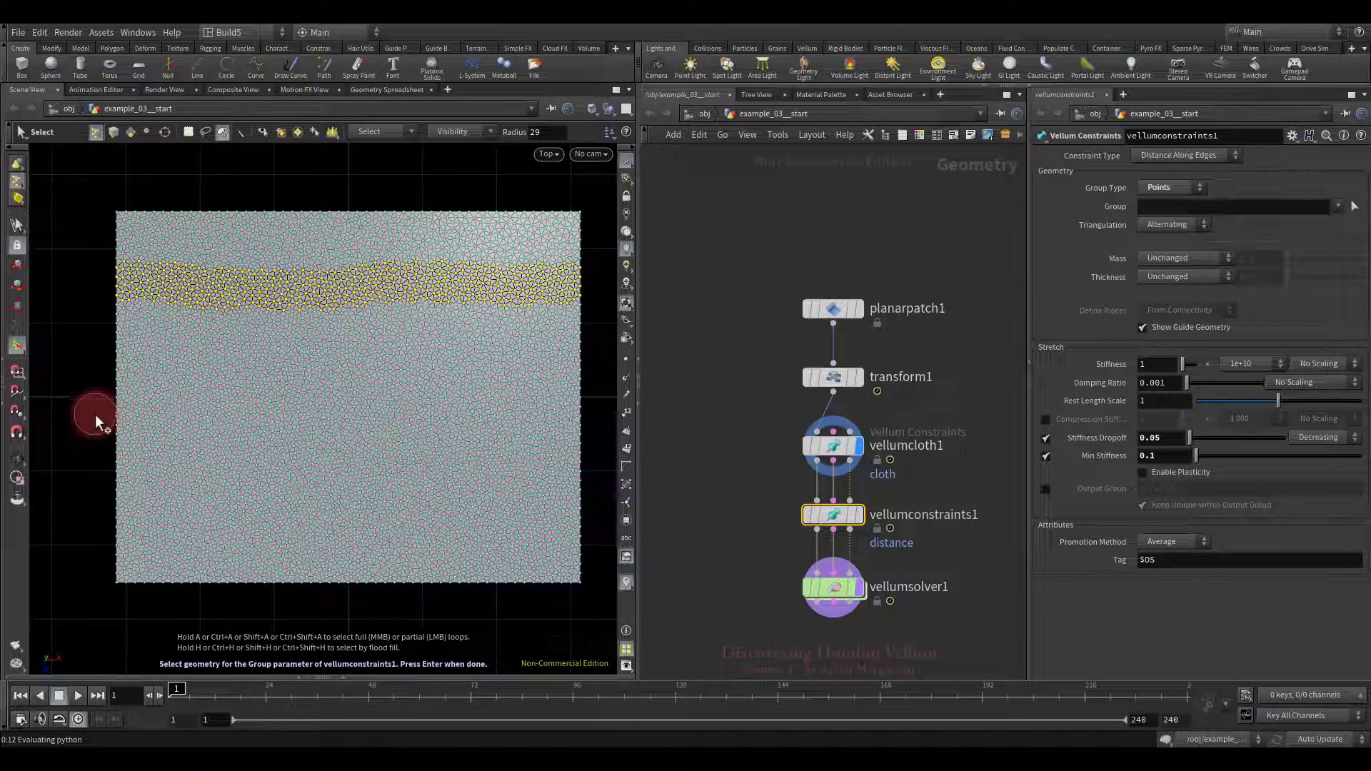
left_click_drag(96, 414, 587, 410)
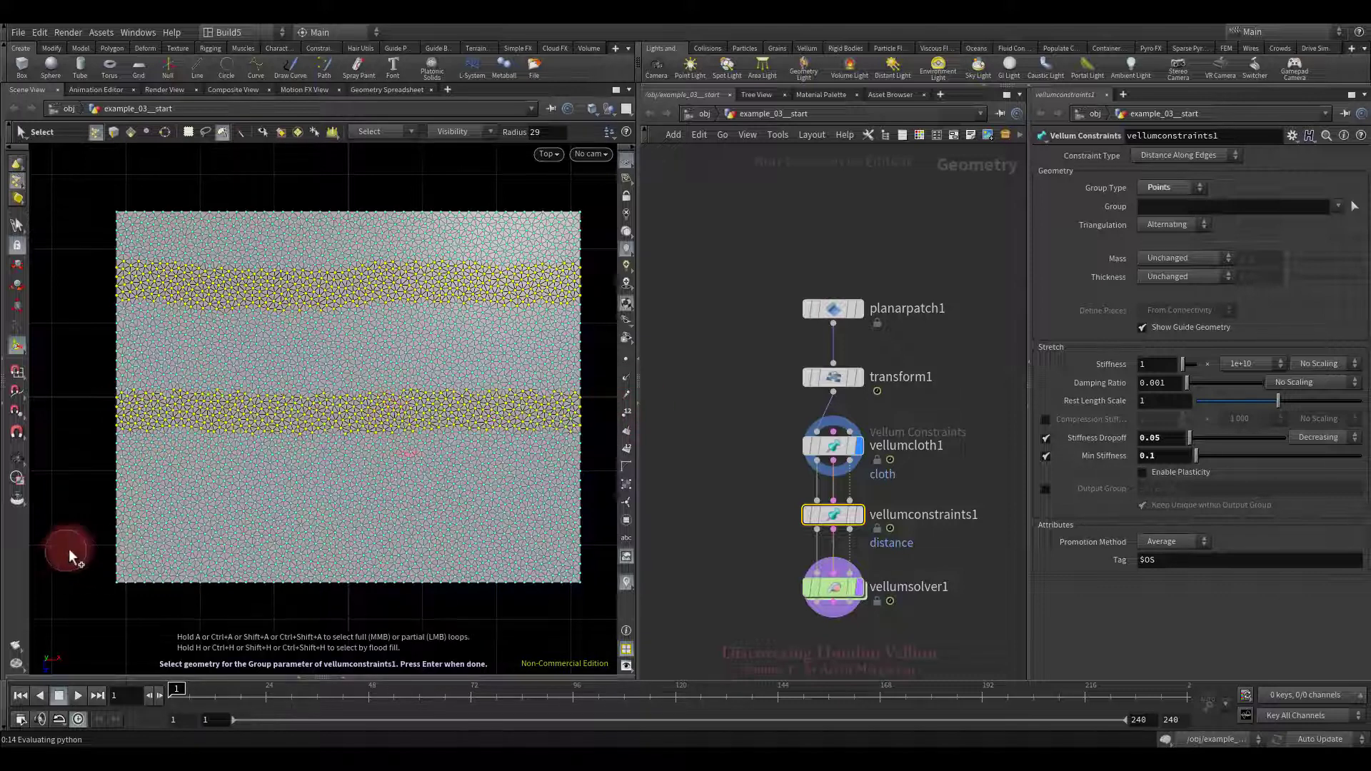
left_click_drag(70, 547, 161, 537)
left_click_drag(595, 539, 599, 550)
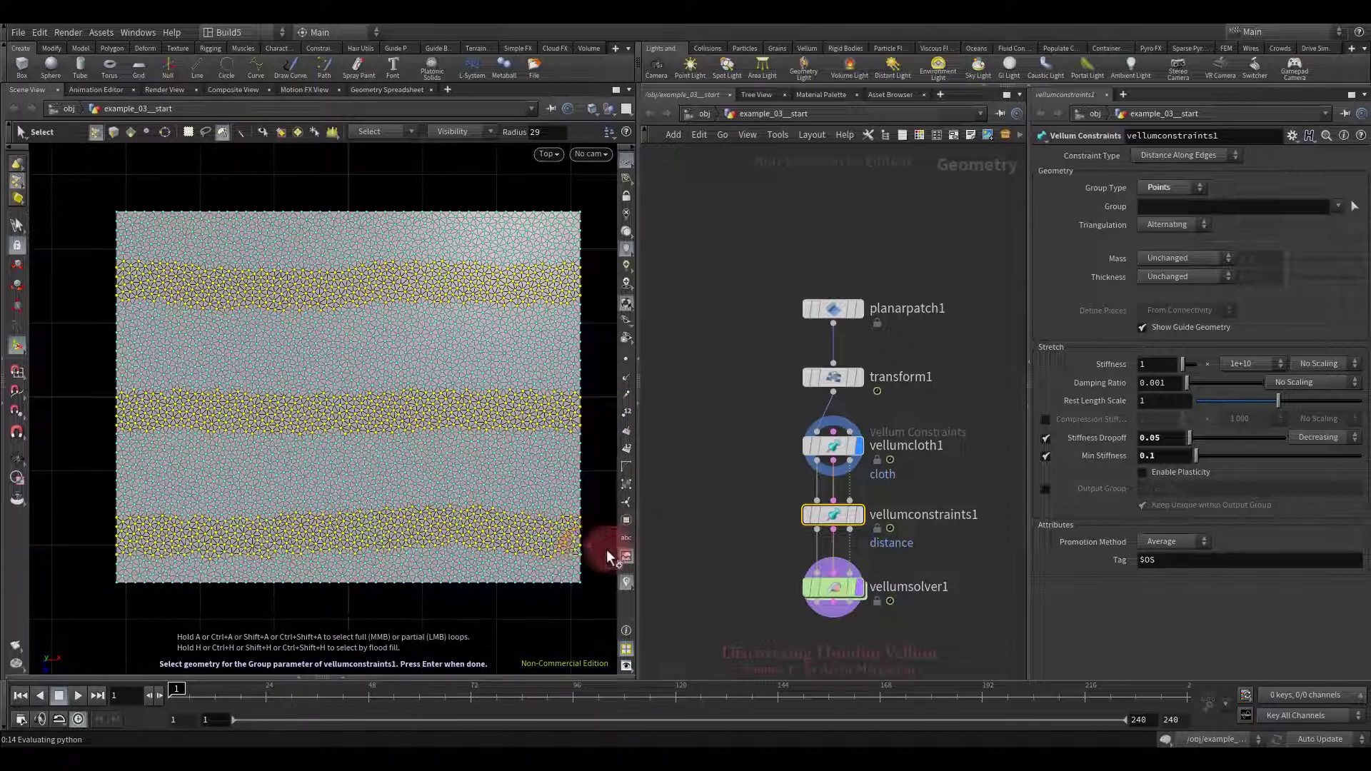
key("space+1")
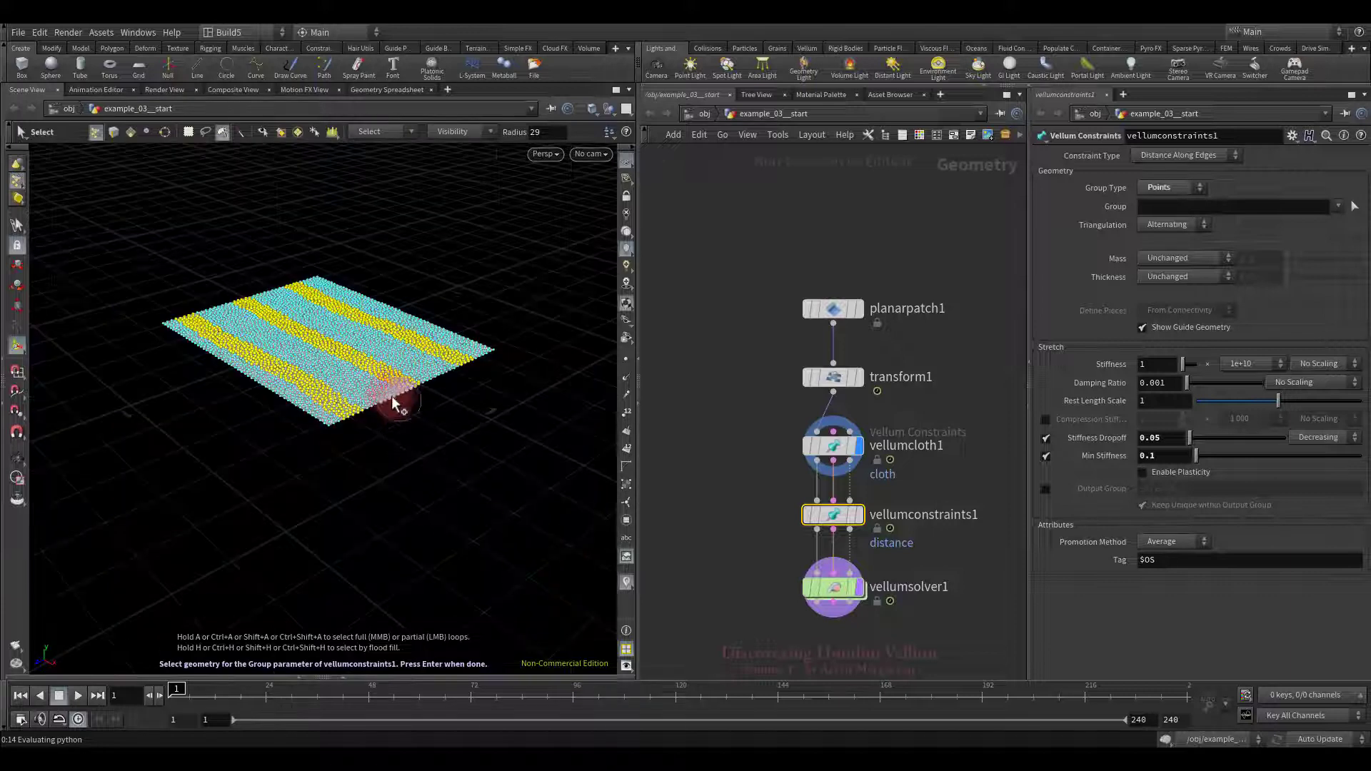
key("Return")
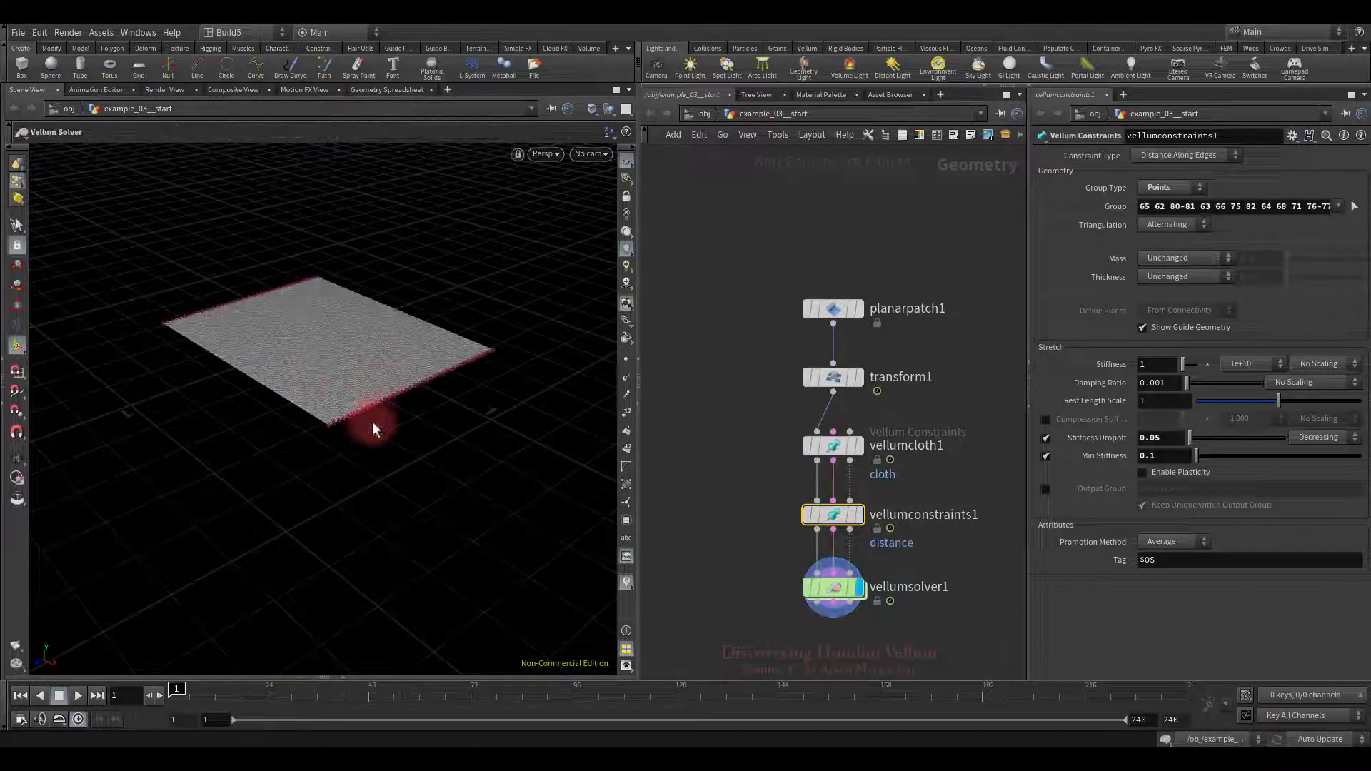
right_click_drag(370, 424, 449, 489)
middle_click_drag(738, 560, 735, 483)
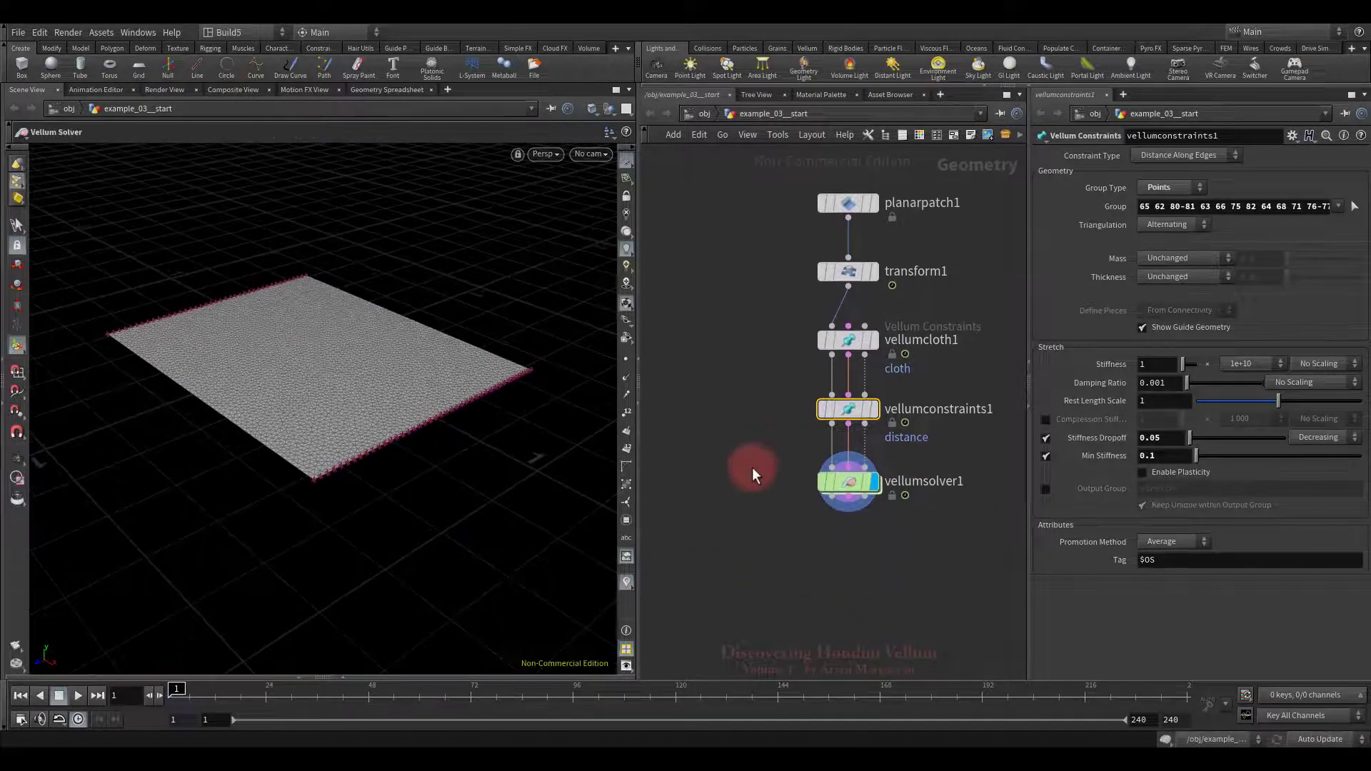
key("Tab")
type("null")
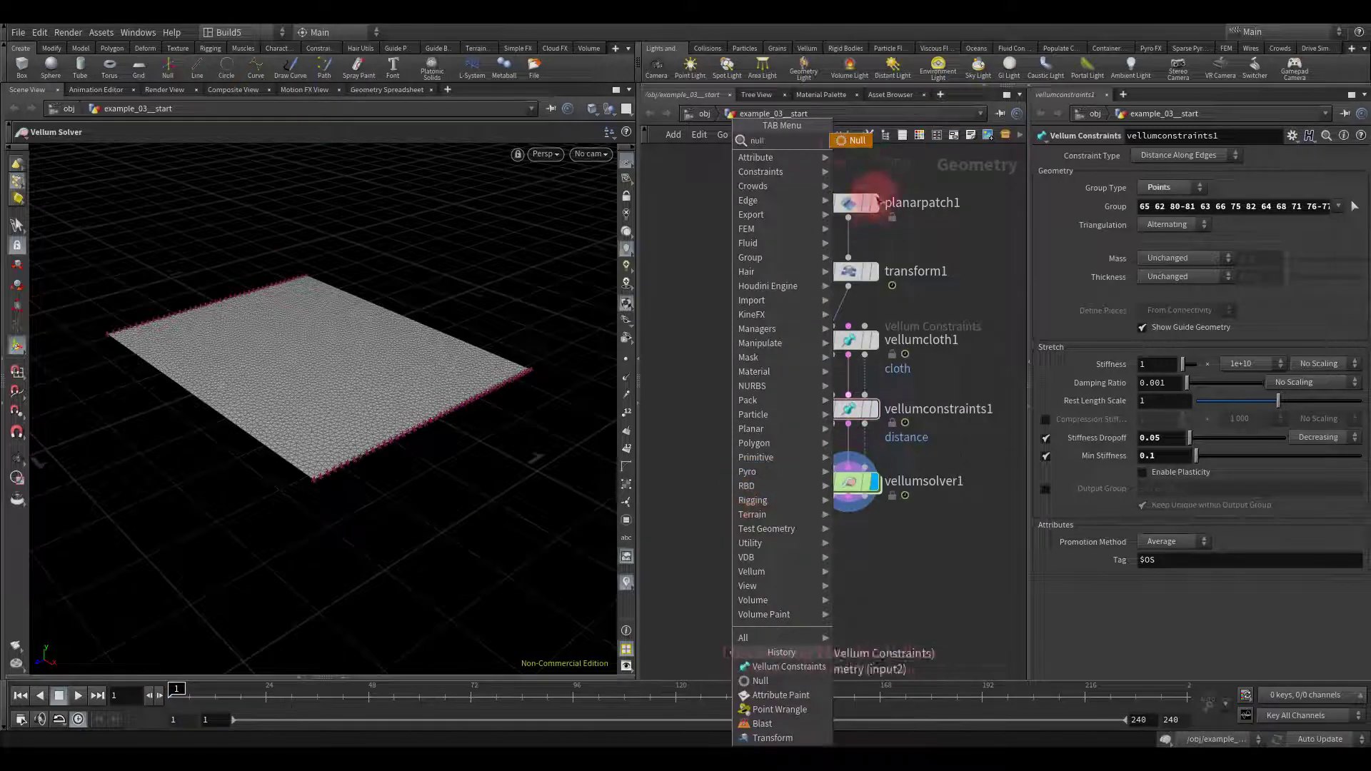
key("Return")
left_click(731, 478)
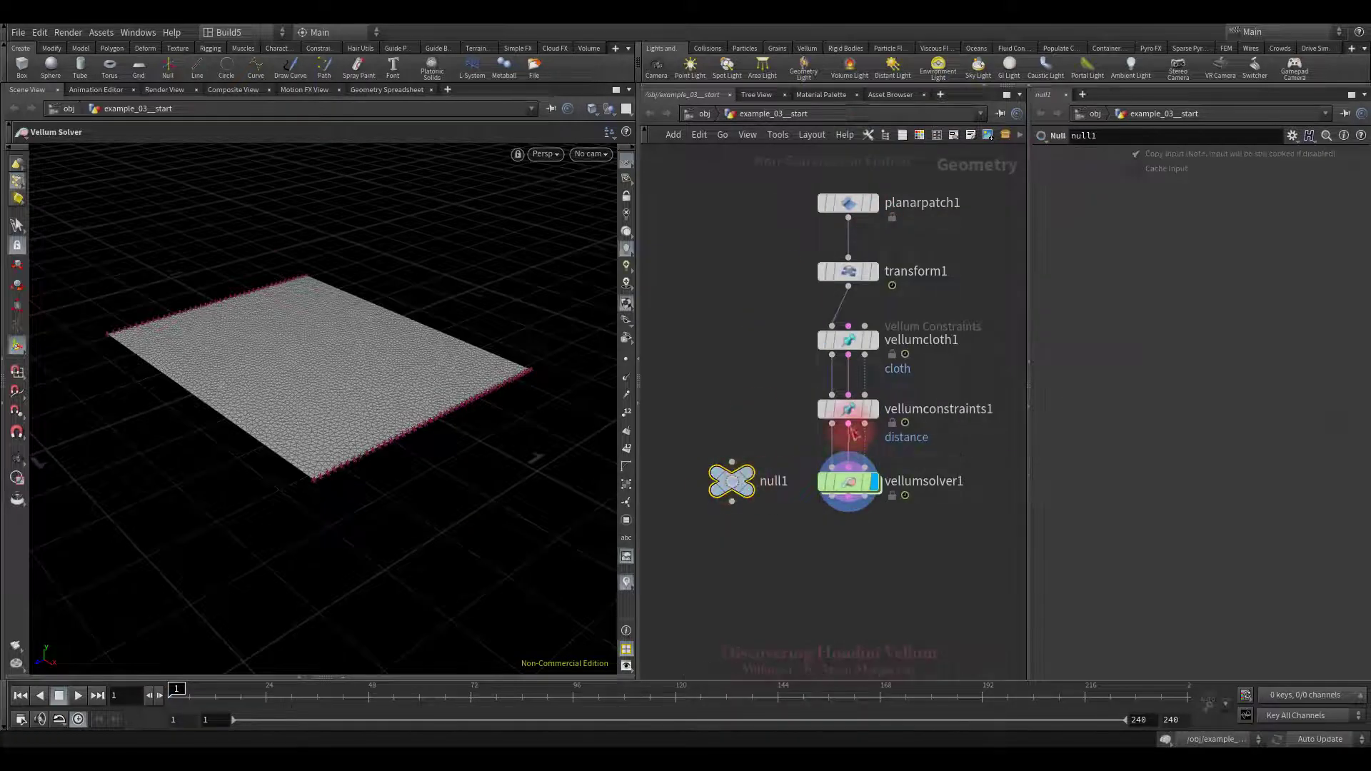
left_click(731, 462)
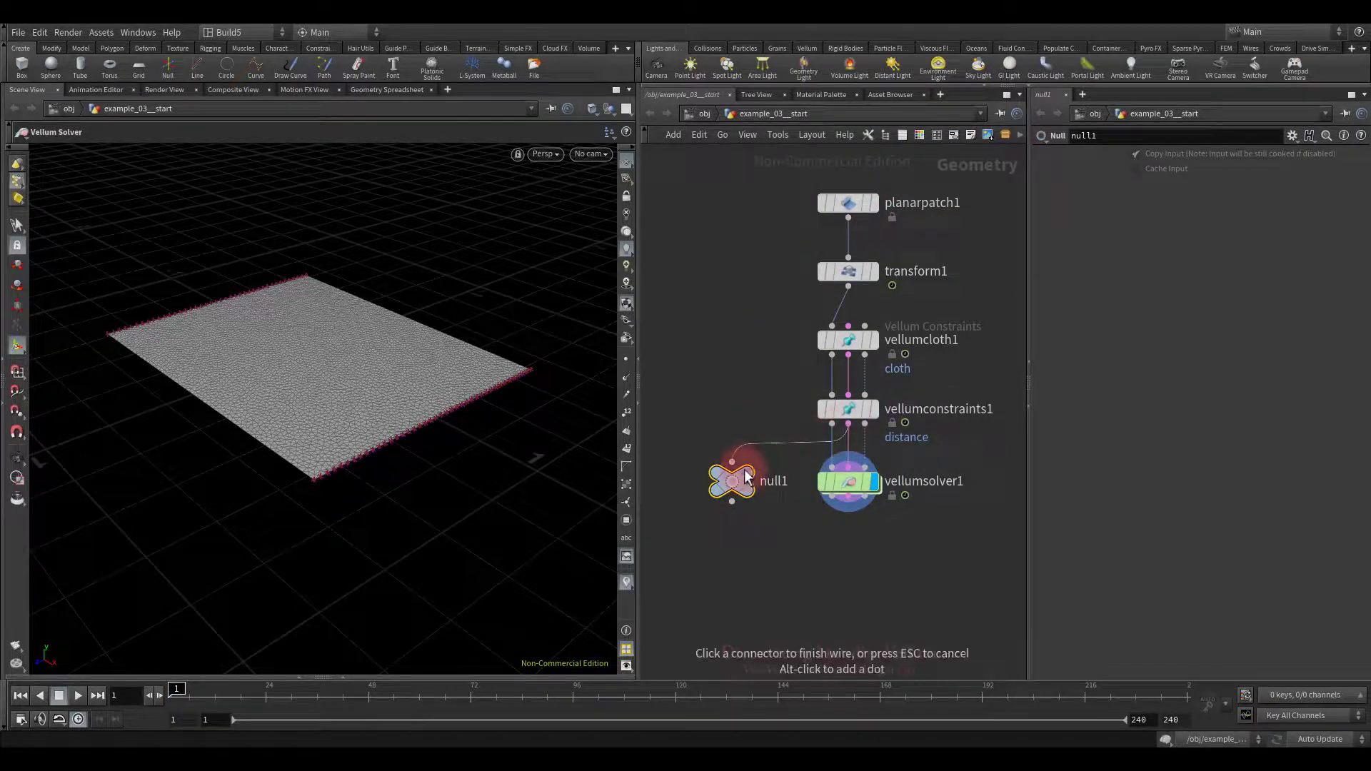
left_click(819, 340)
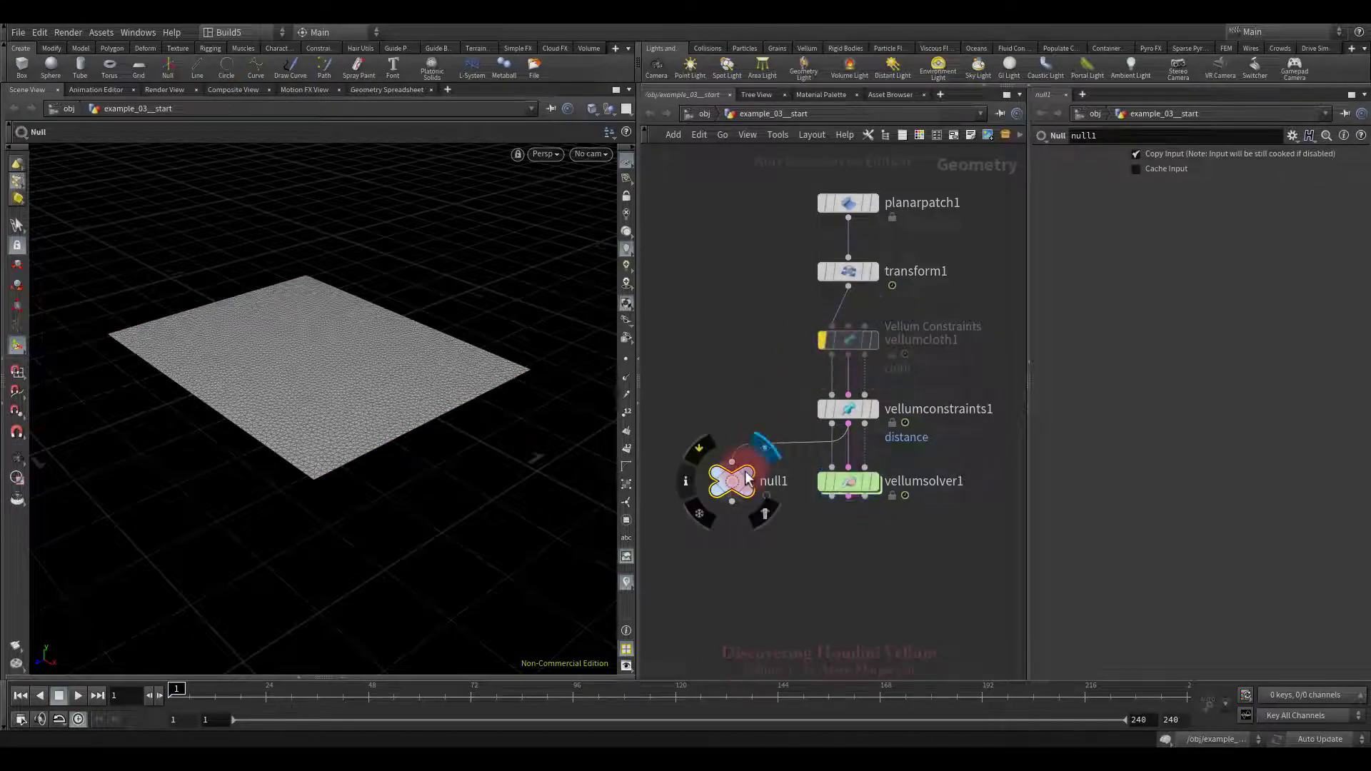
left_click(765, 447)
key("Escape")
mouse_move(379, 367)
left_mouse_down()
mouse_move(379, 438)
mouse_move(389, 374)
left_mouse_up()
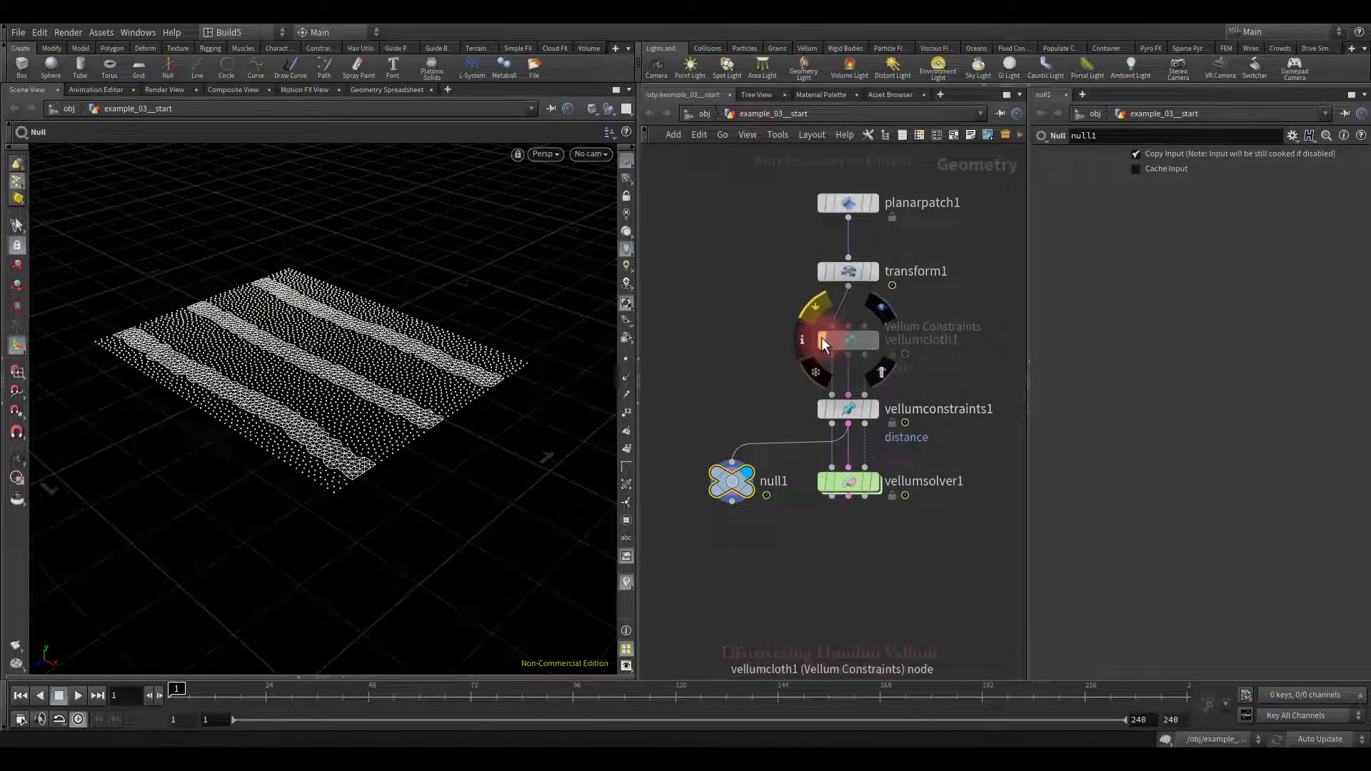
left_click(821, 340)
left_click_drag(703, 398, 757, 541)
key("Delete")
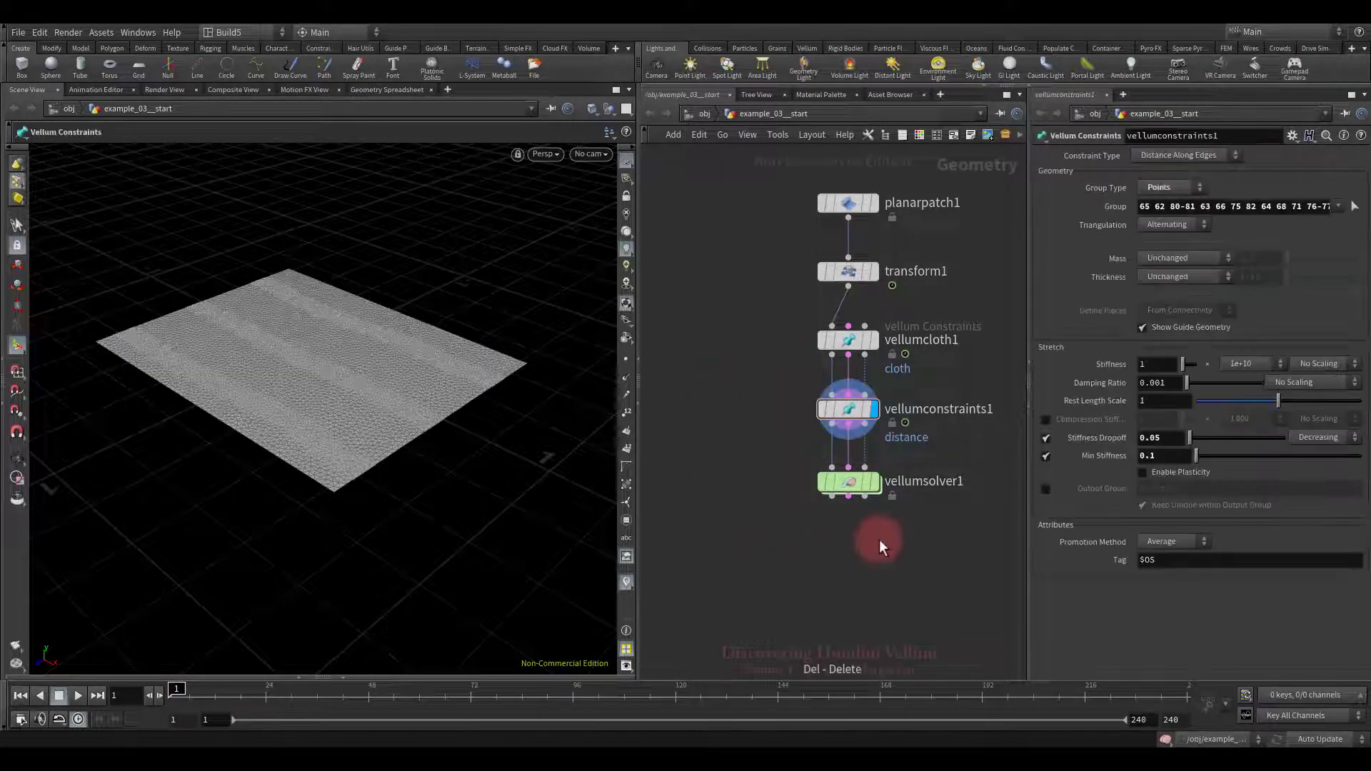
Step: Display vellumsolver1 and play the simulation while orbiting around the cloth
left_click(875, 481)
left_click(851, 484)
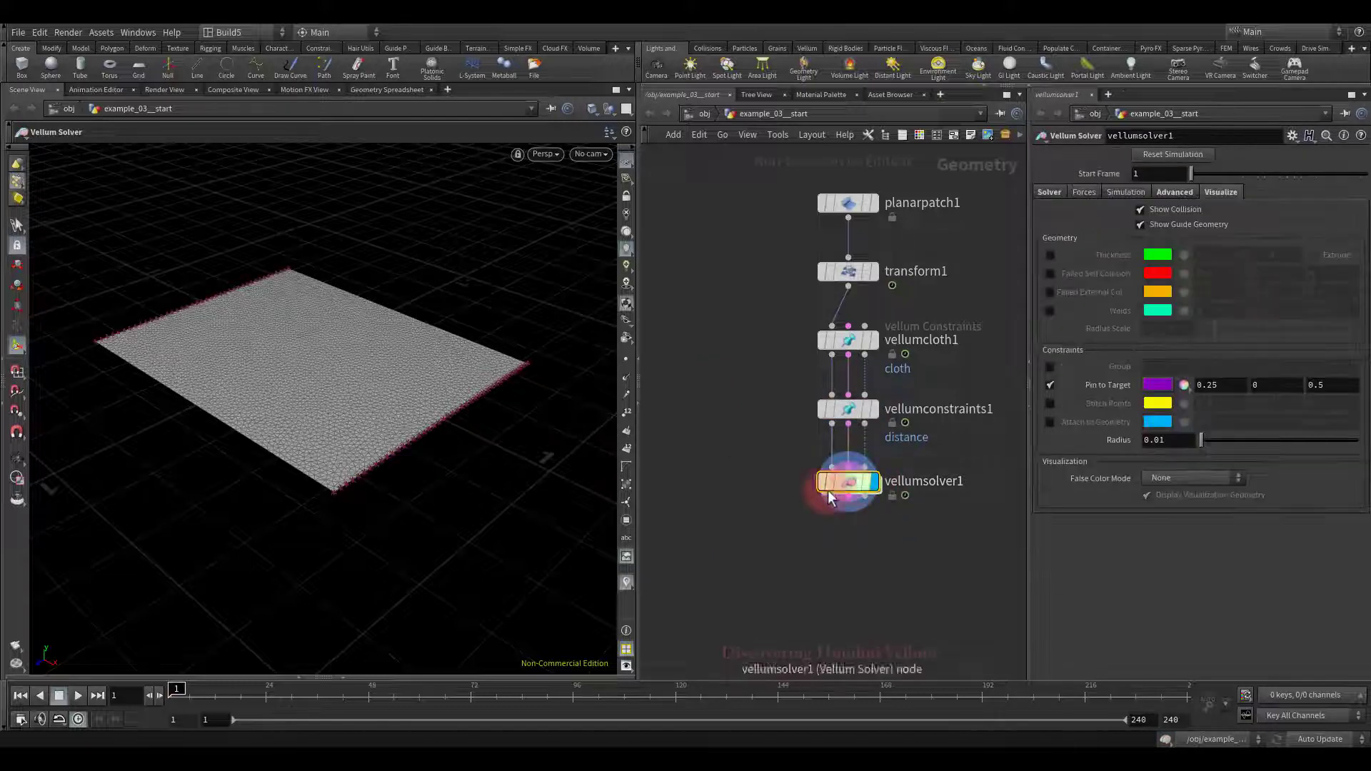
left_click_drag(401, 556, 371, 535)
left_click(79, 696)
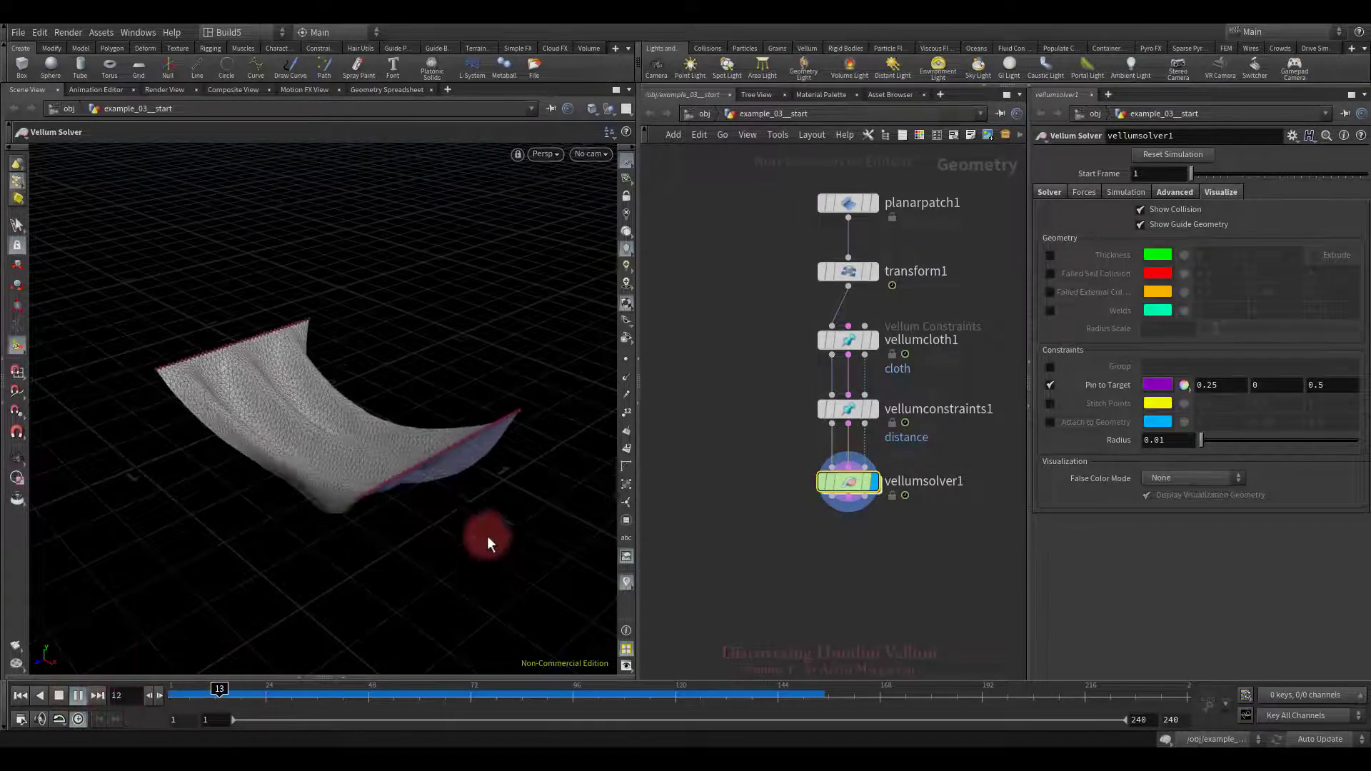
left_click_drag(487, 520, 307, 480)
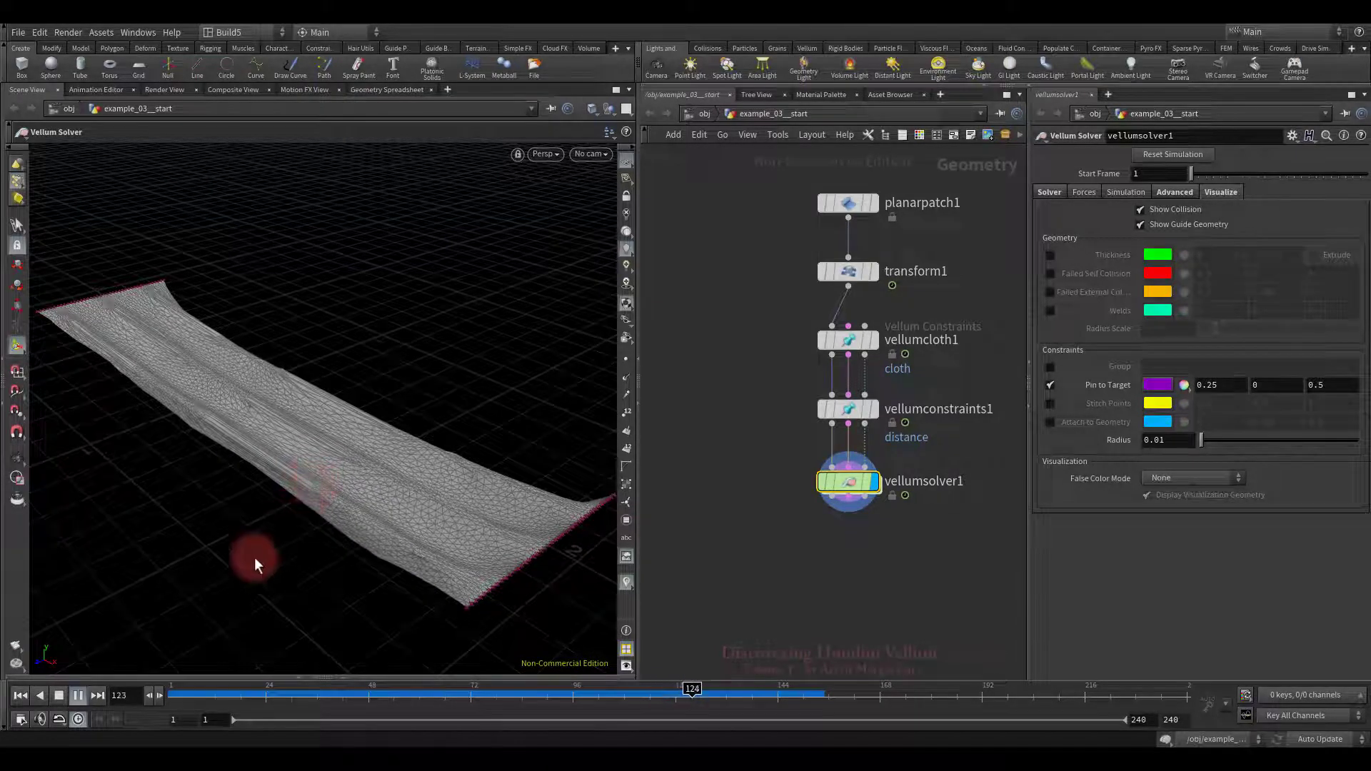
Step: Rewind and replay the banded stretching simulation twice, ending at frame 1
left_click(20, 695)
left_click(78, 696)
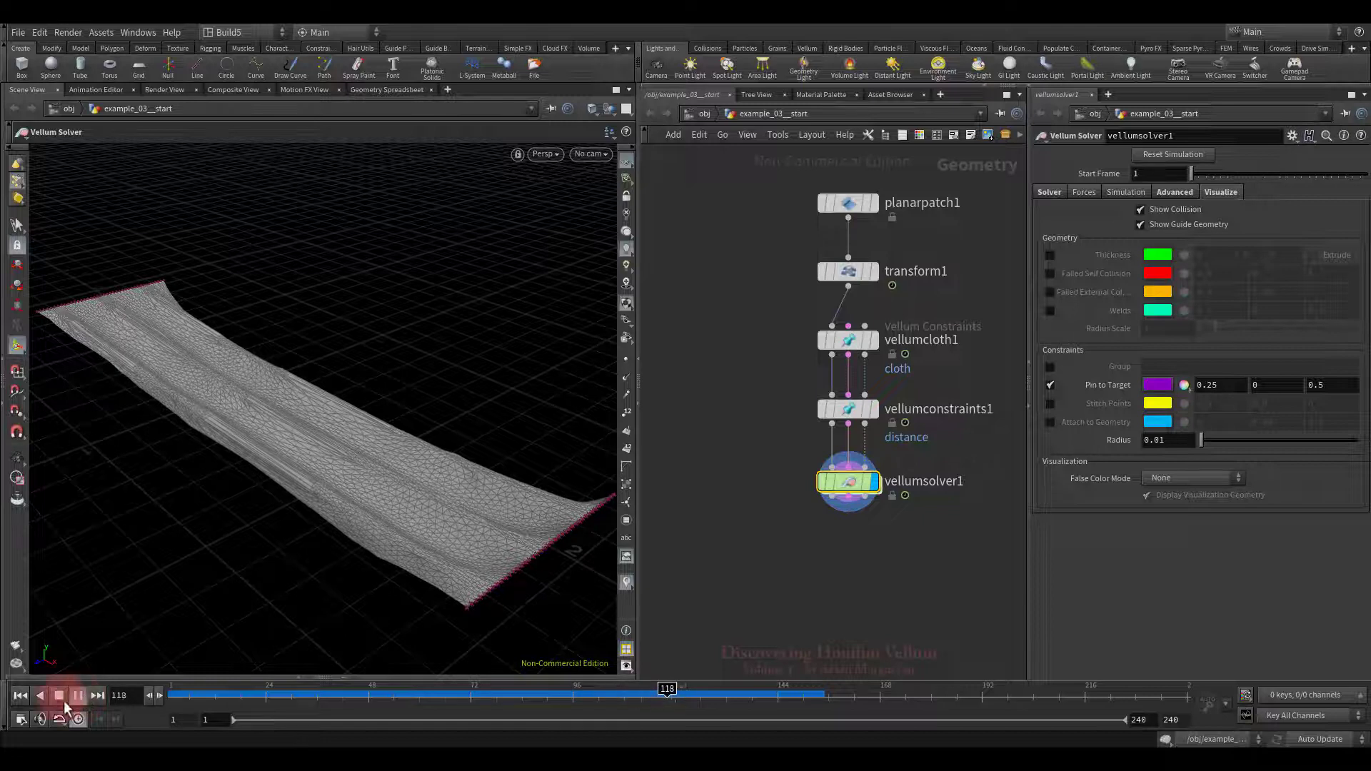
left_click(59, 695)
left_click(20, 695)
left_click(80, 696)
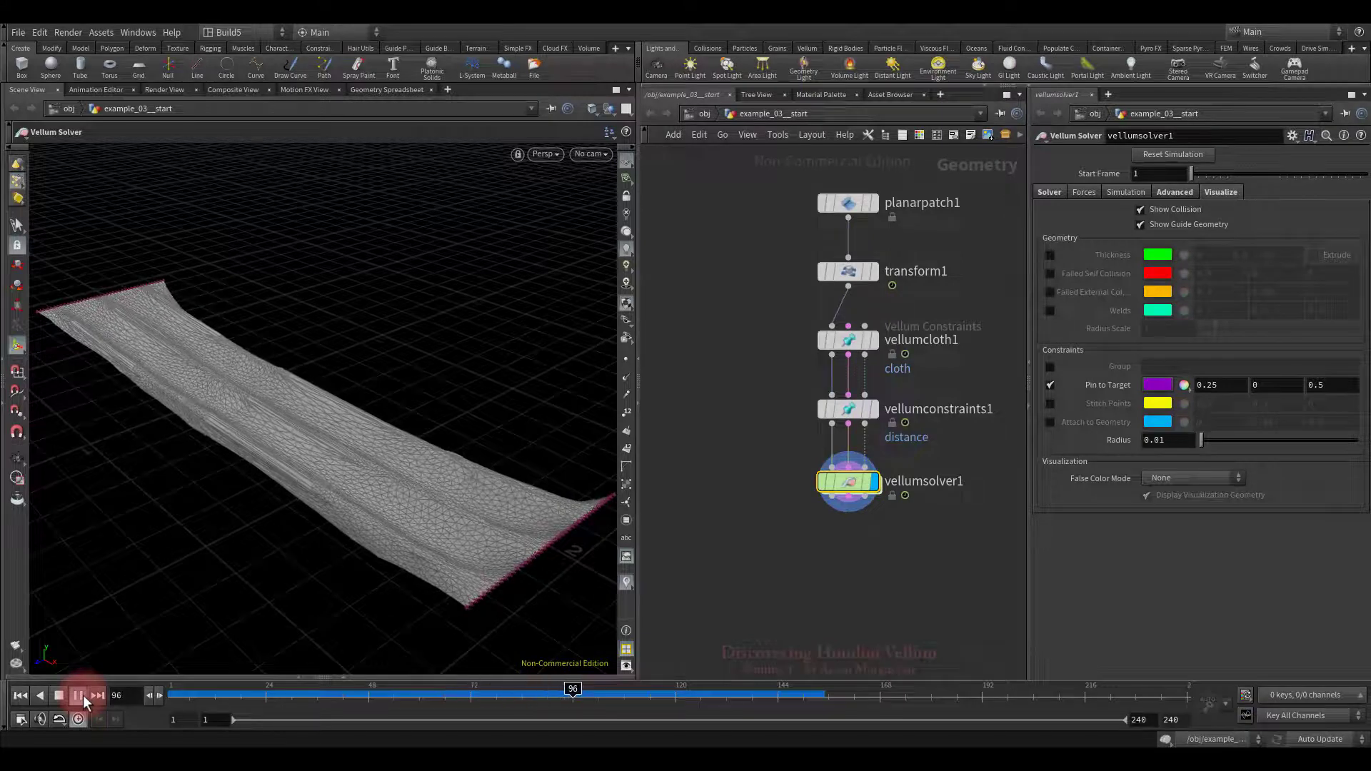
left_click(20, 695)
Step: Set Stiffness Dropoff to 0.075, play the simulation, and rewind to frame 1
left_click(858, 419)
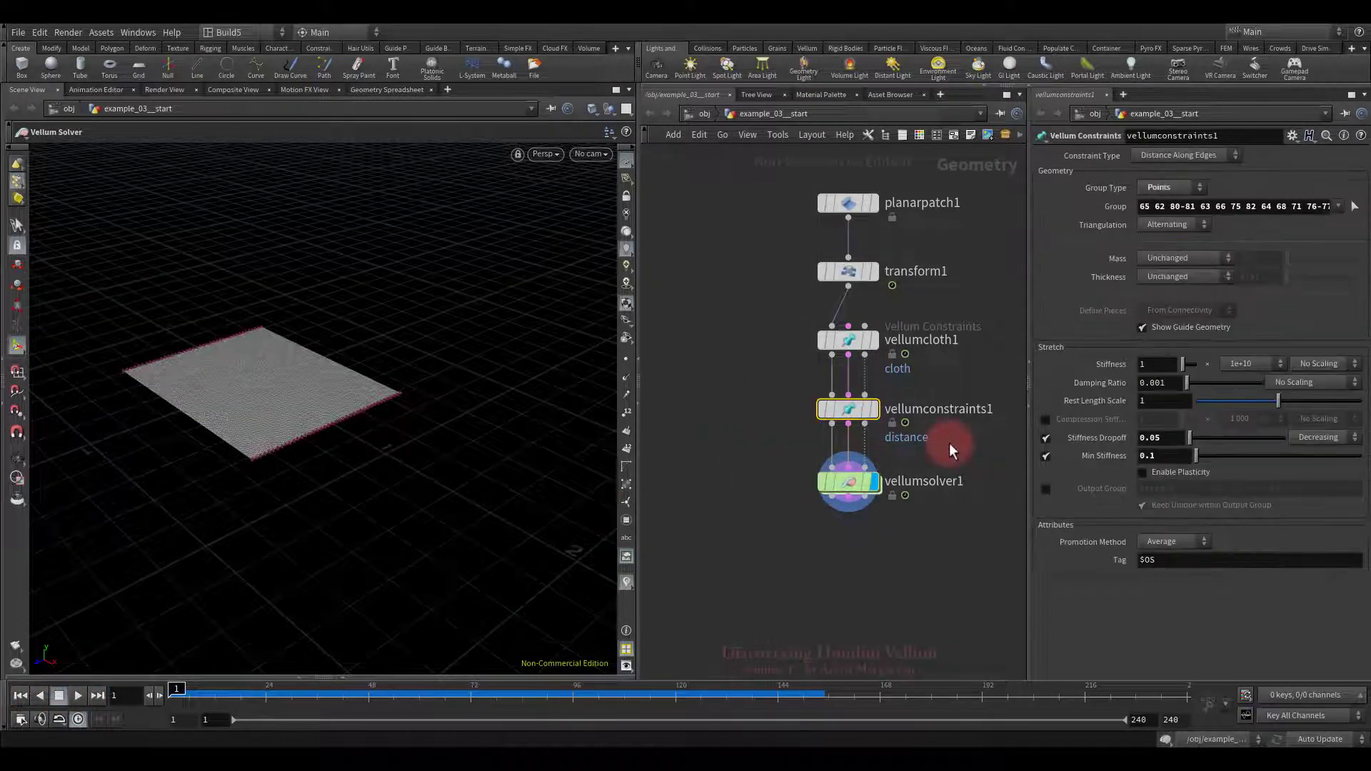
left_click(1171, 440)
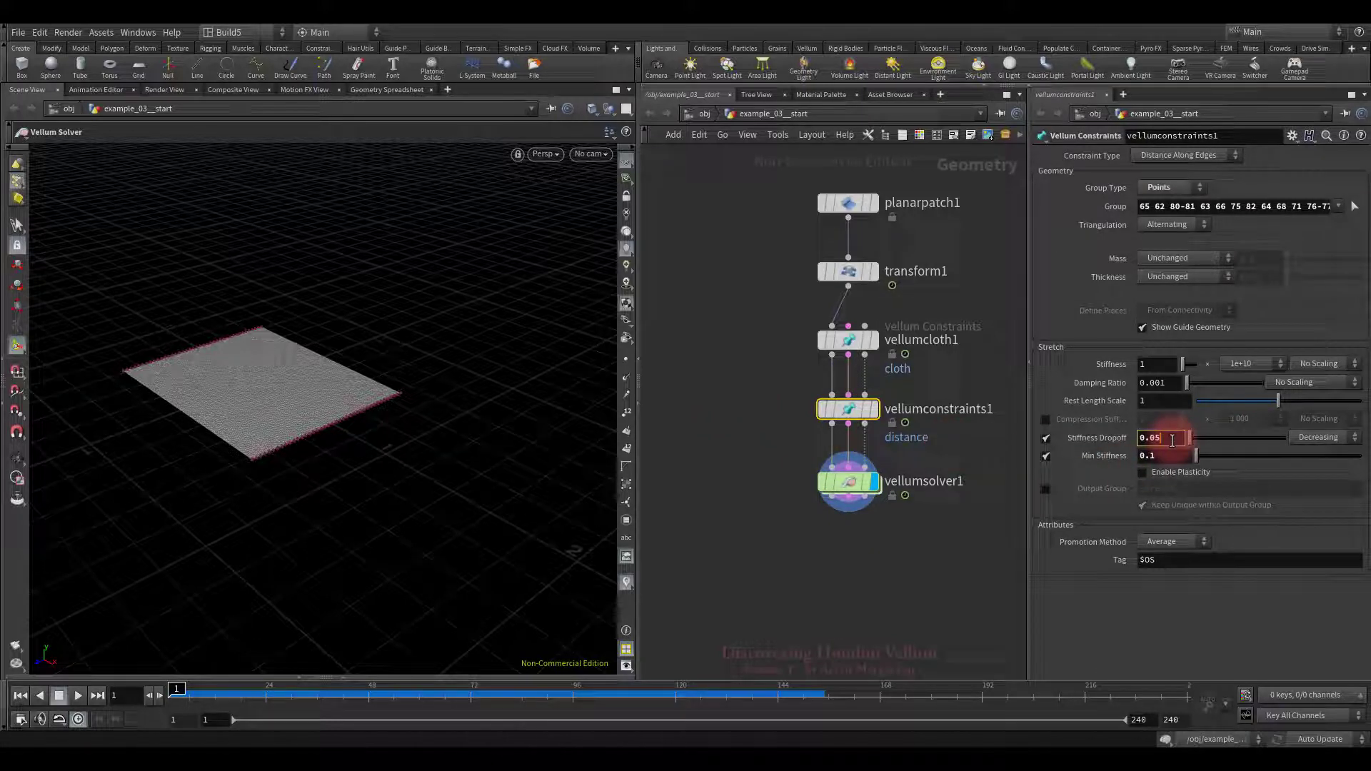
key("Return")
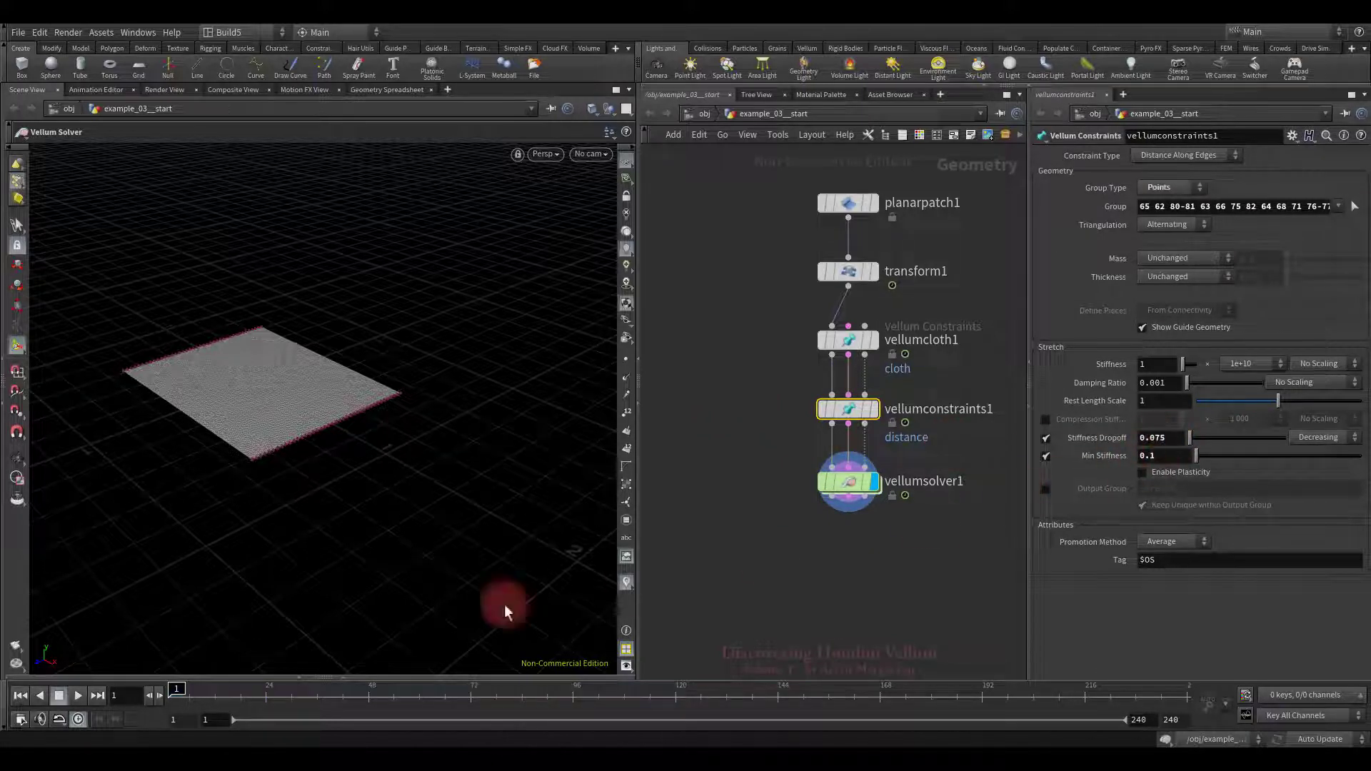
left_click(78, 695)
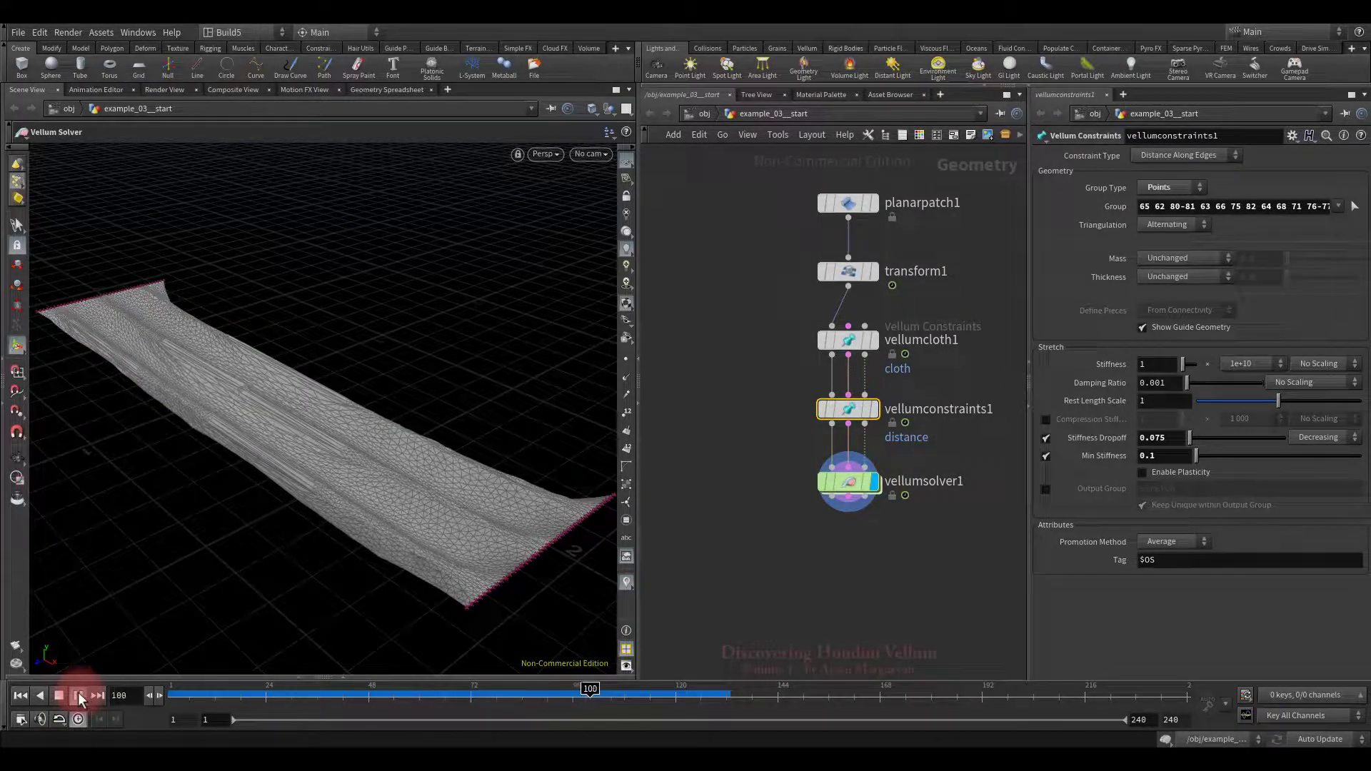
left_click(60, 694)
left_click(20, 695)
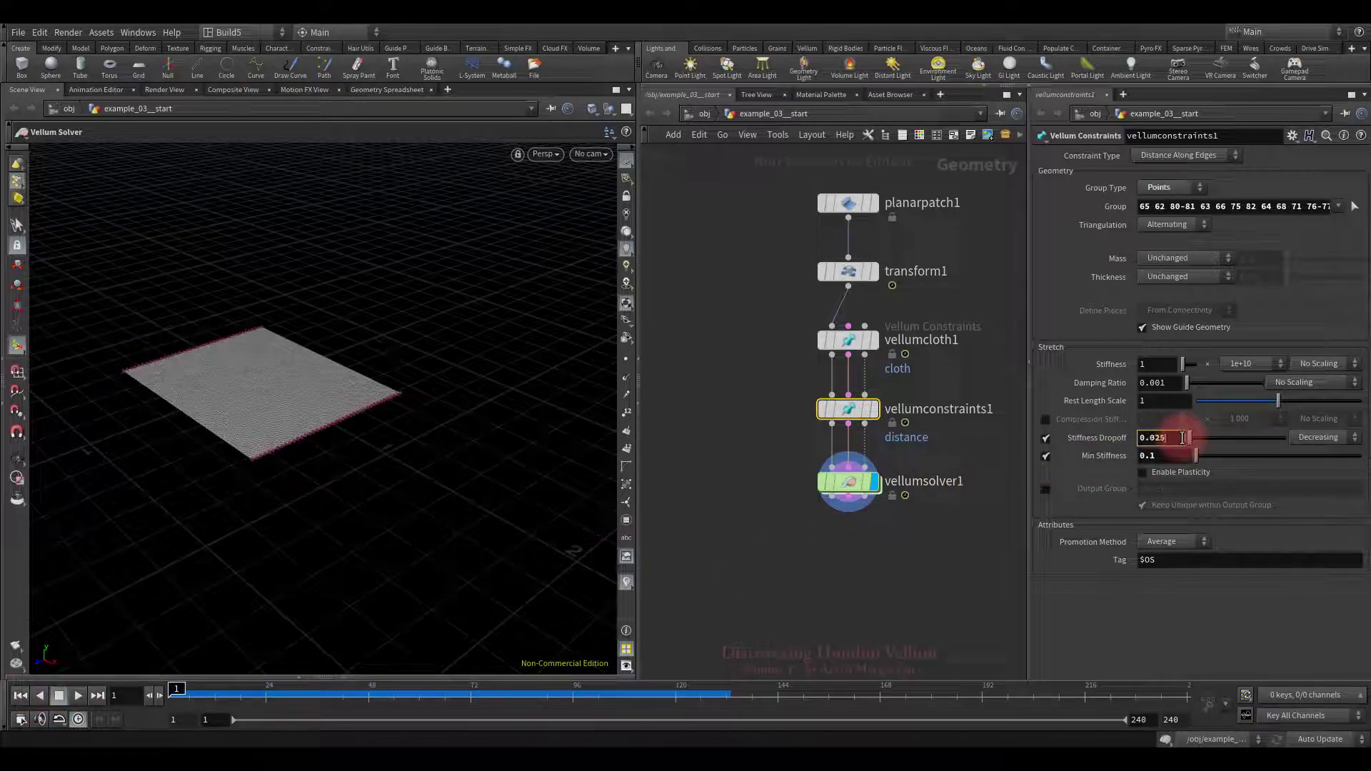
Step: Set Stiffness Dropoff to 0.025 and Min Stiffness to 0.3, replay, and rewind
key("Return")
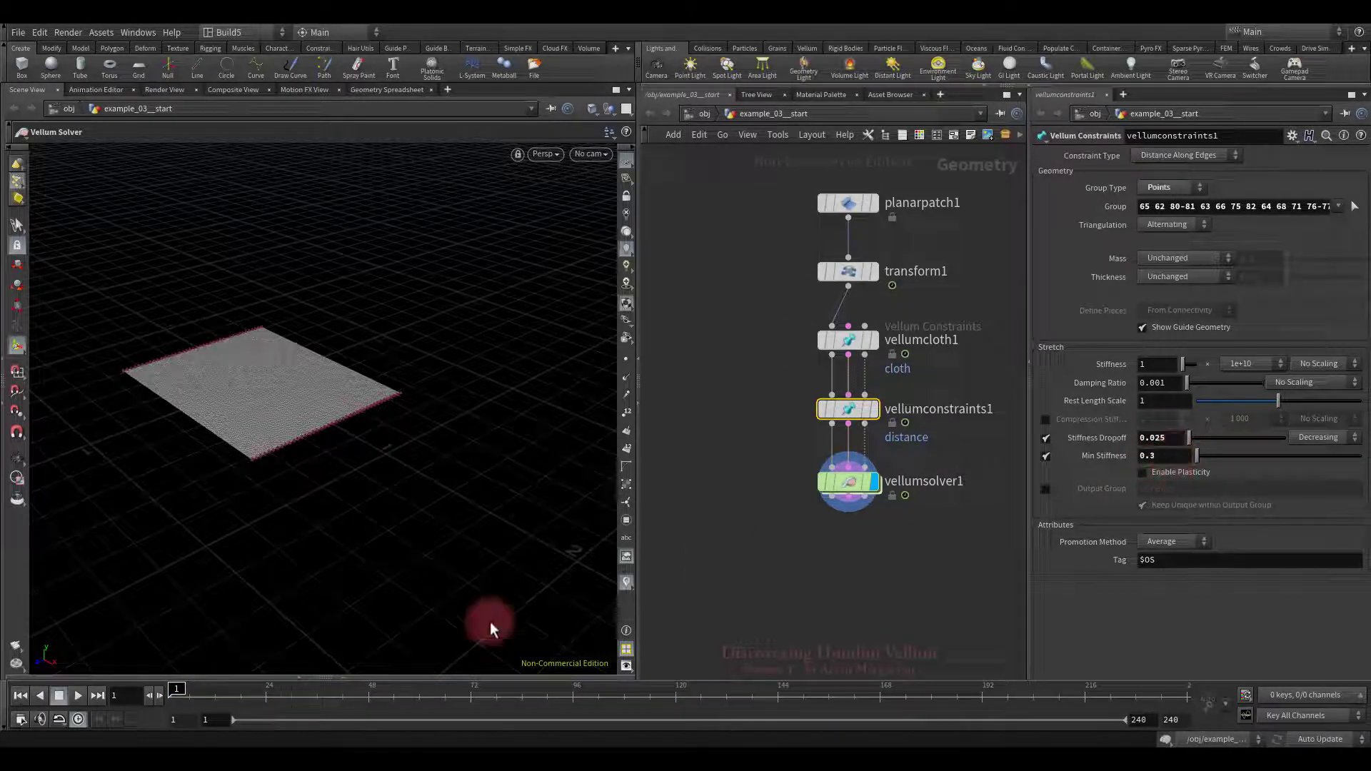
left_click(79, 697)
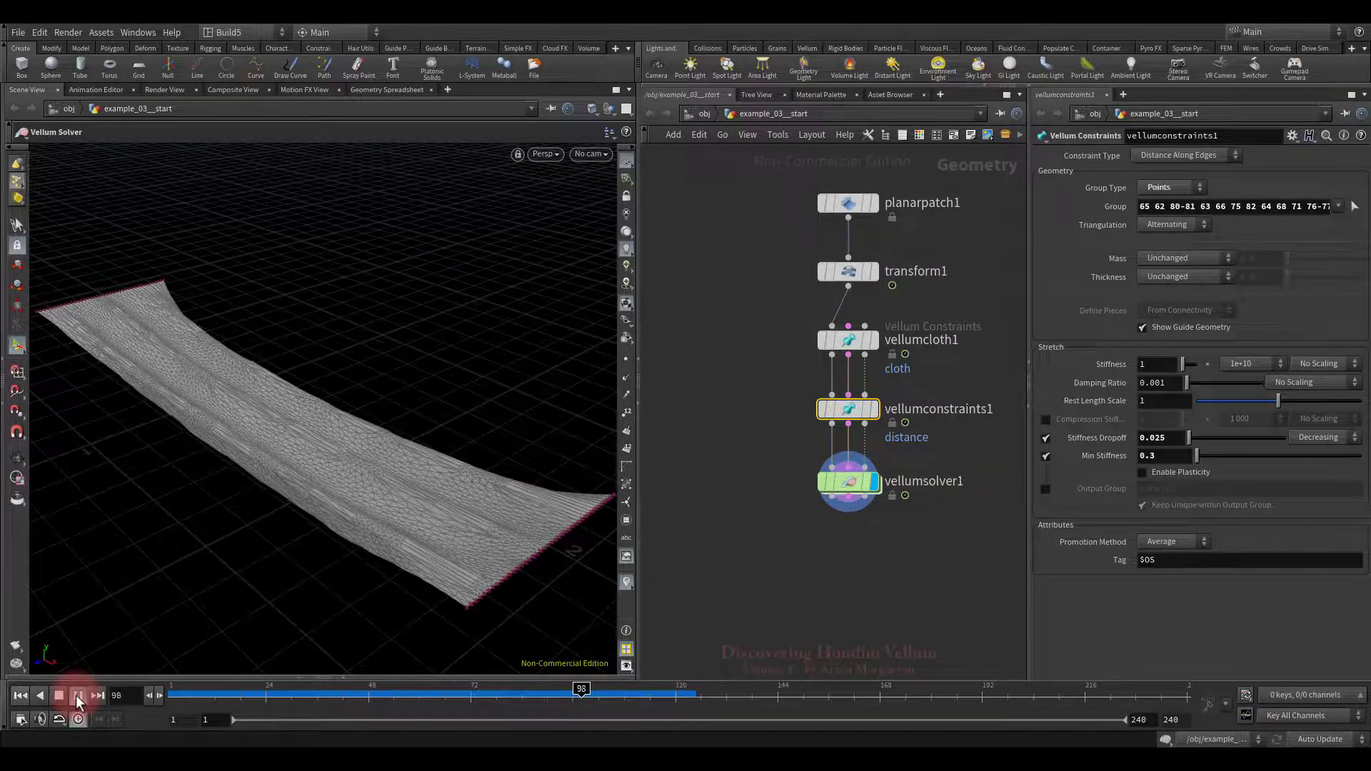
left_click(60, 695)
left_click(22, 696)
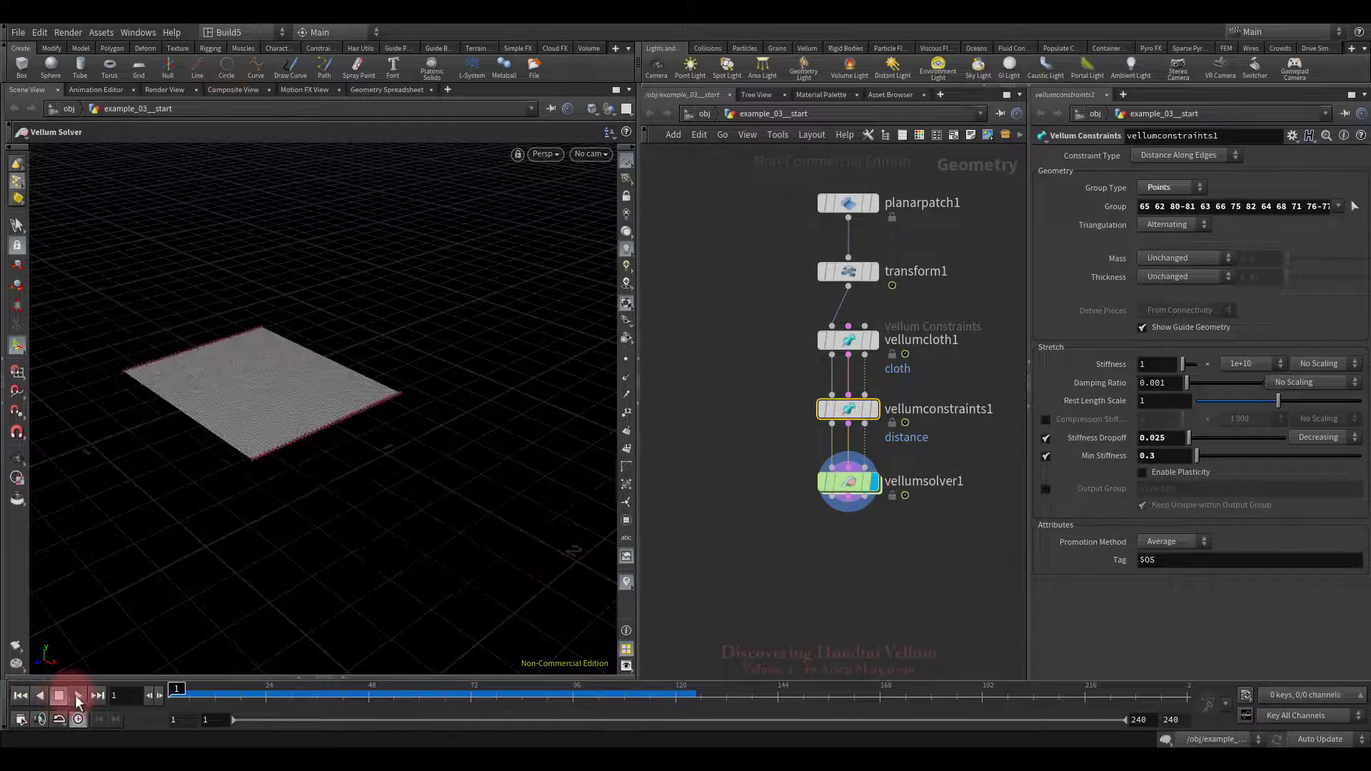
left_click(78, 695)
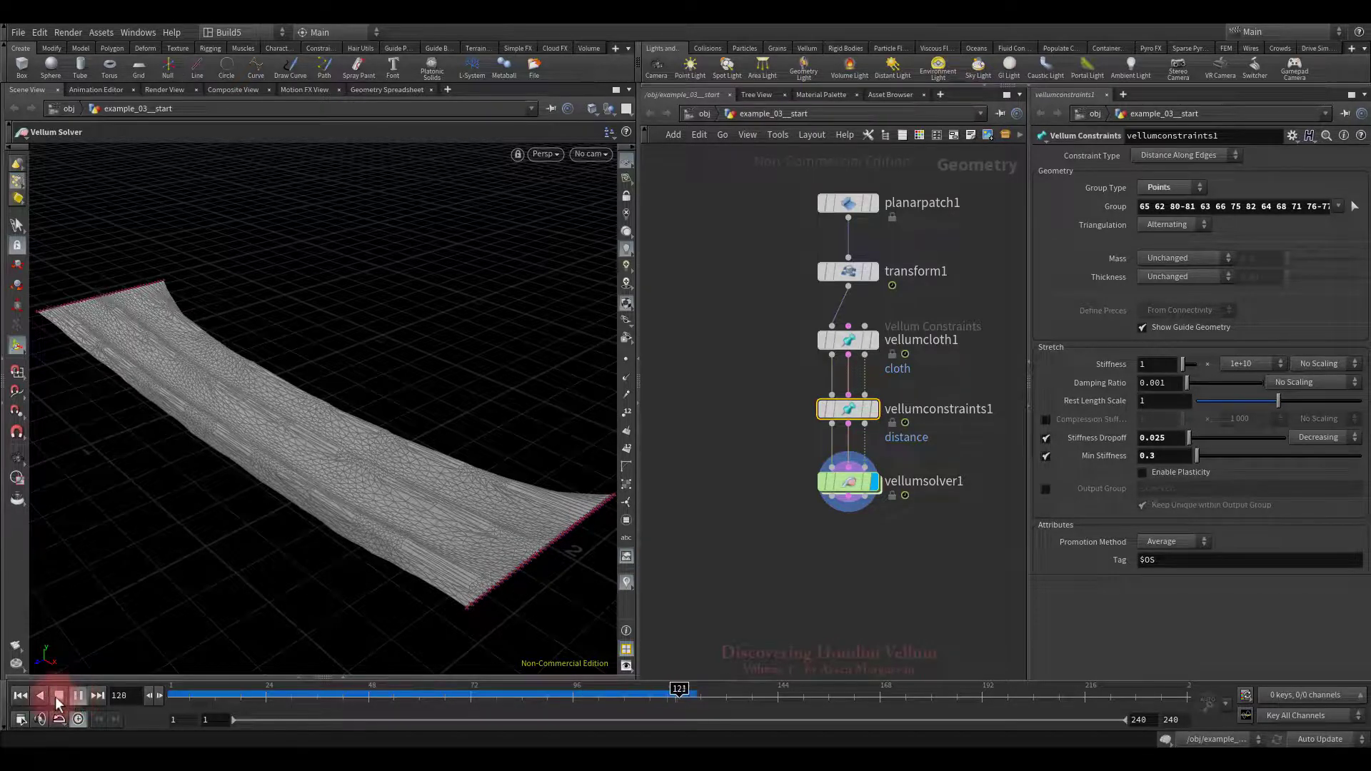
left_click(20, 695)
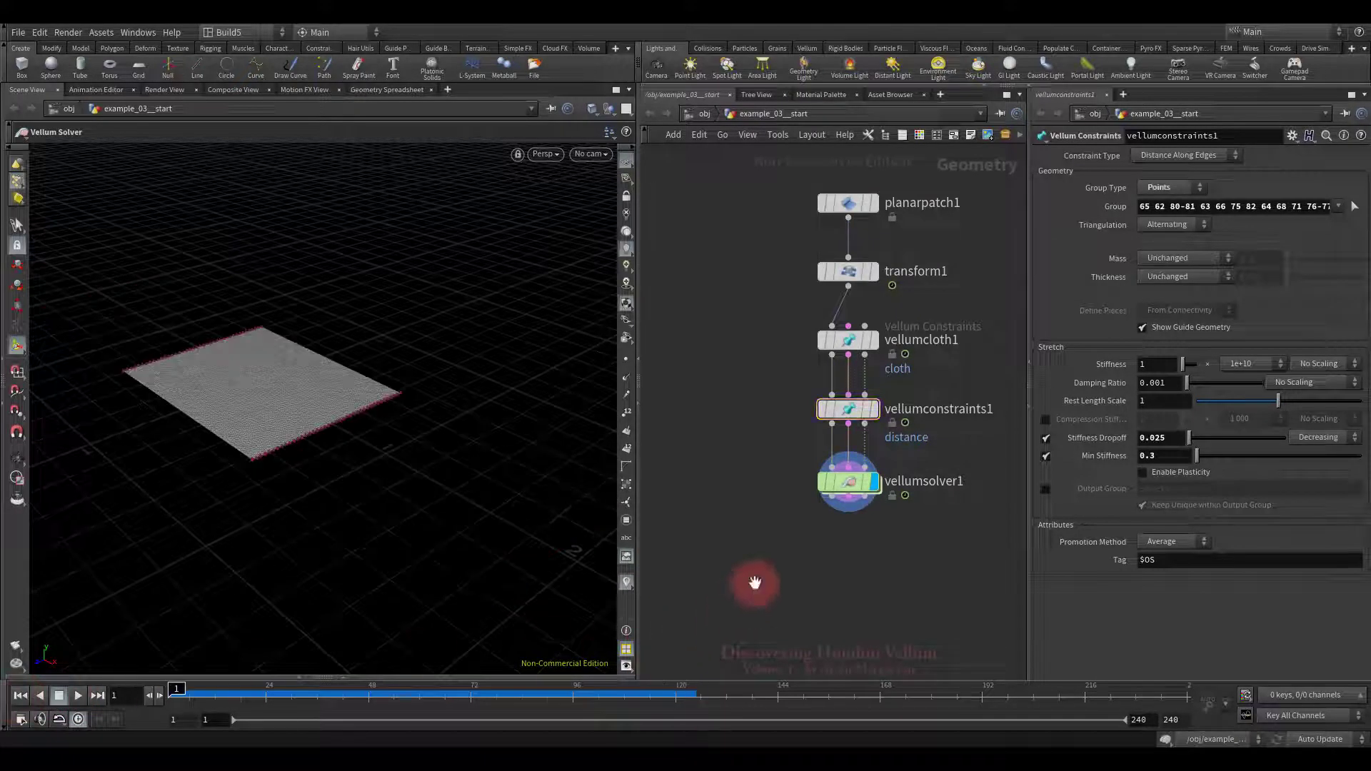
Step: Frame the node chain in the network view and select vellumcloth1
key("g")
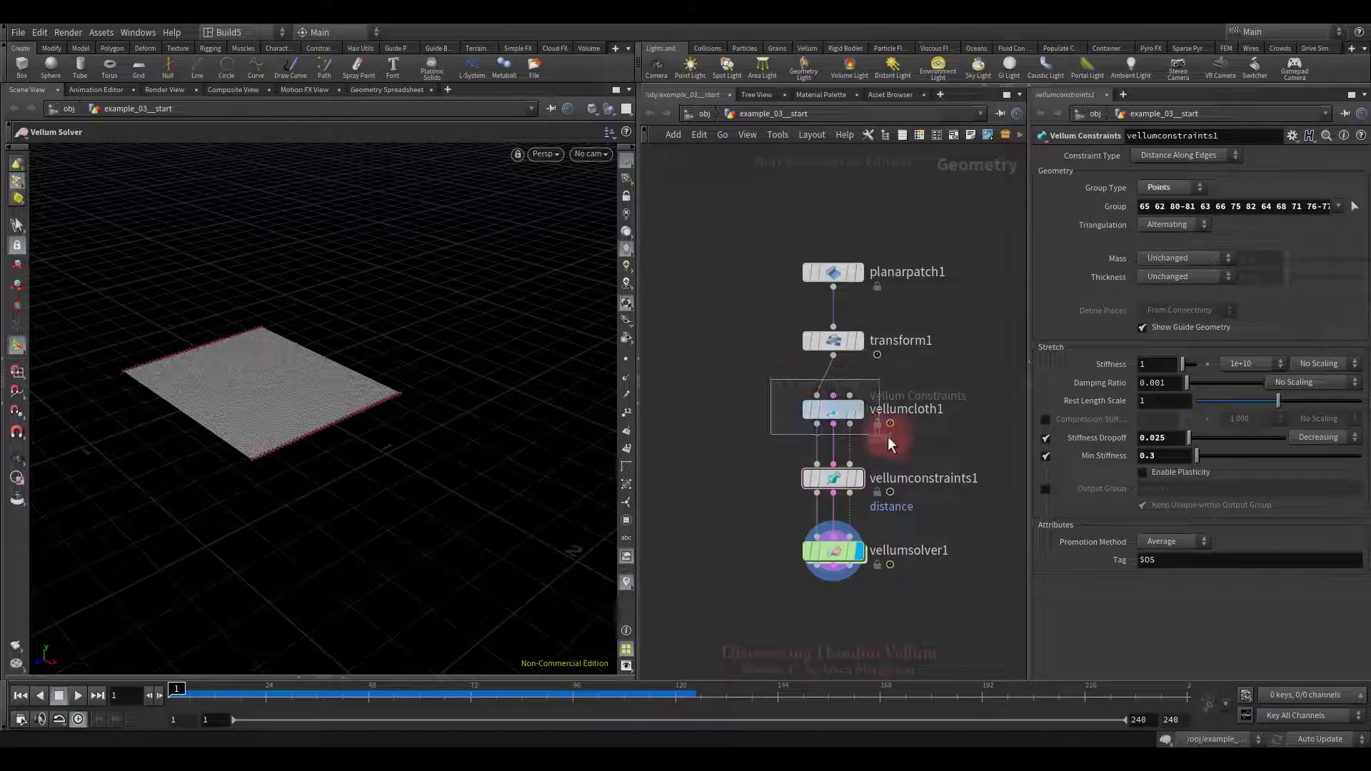
left_click_drag(892, 438, 901, 438)
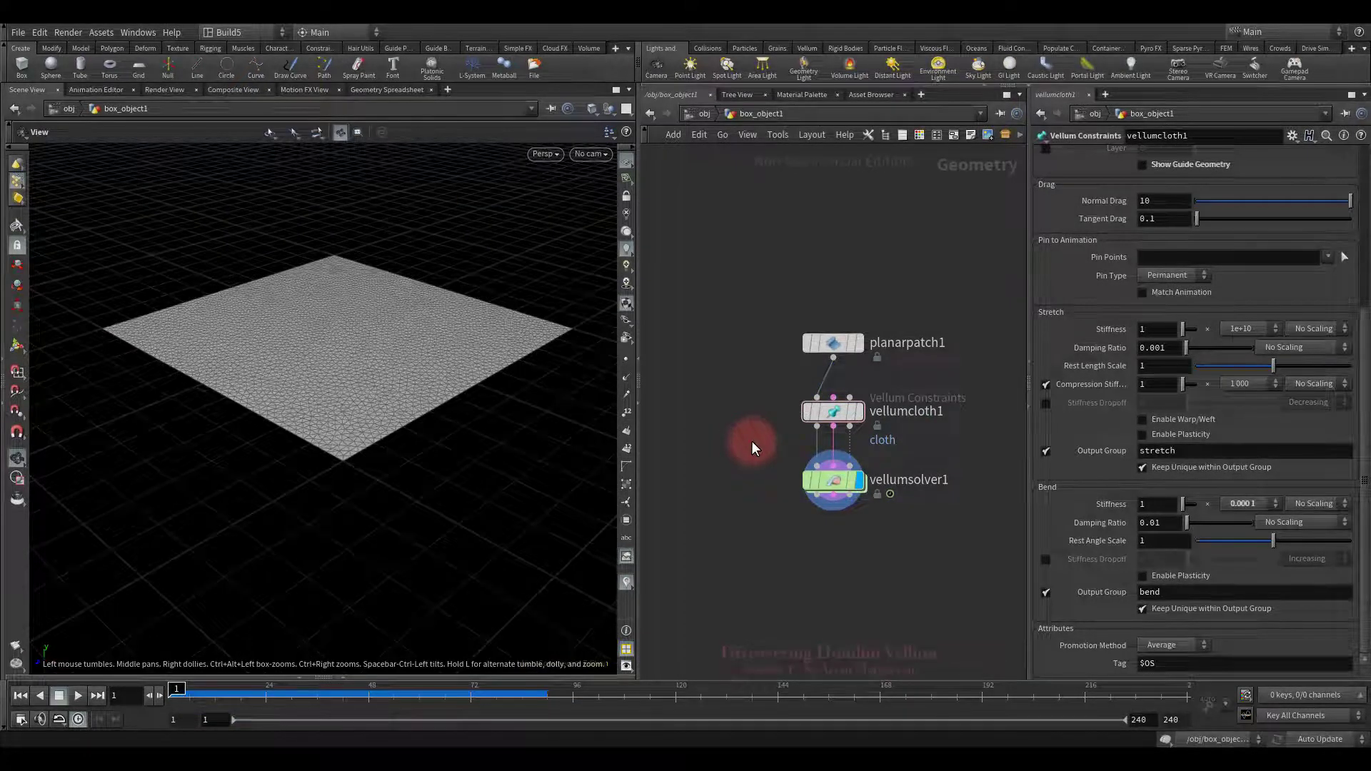
Step: Play the cloth simulation briefly, then rewind to frame 1
left_click(79, 696)
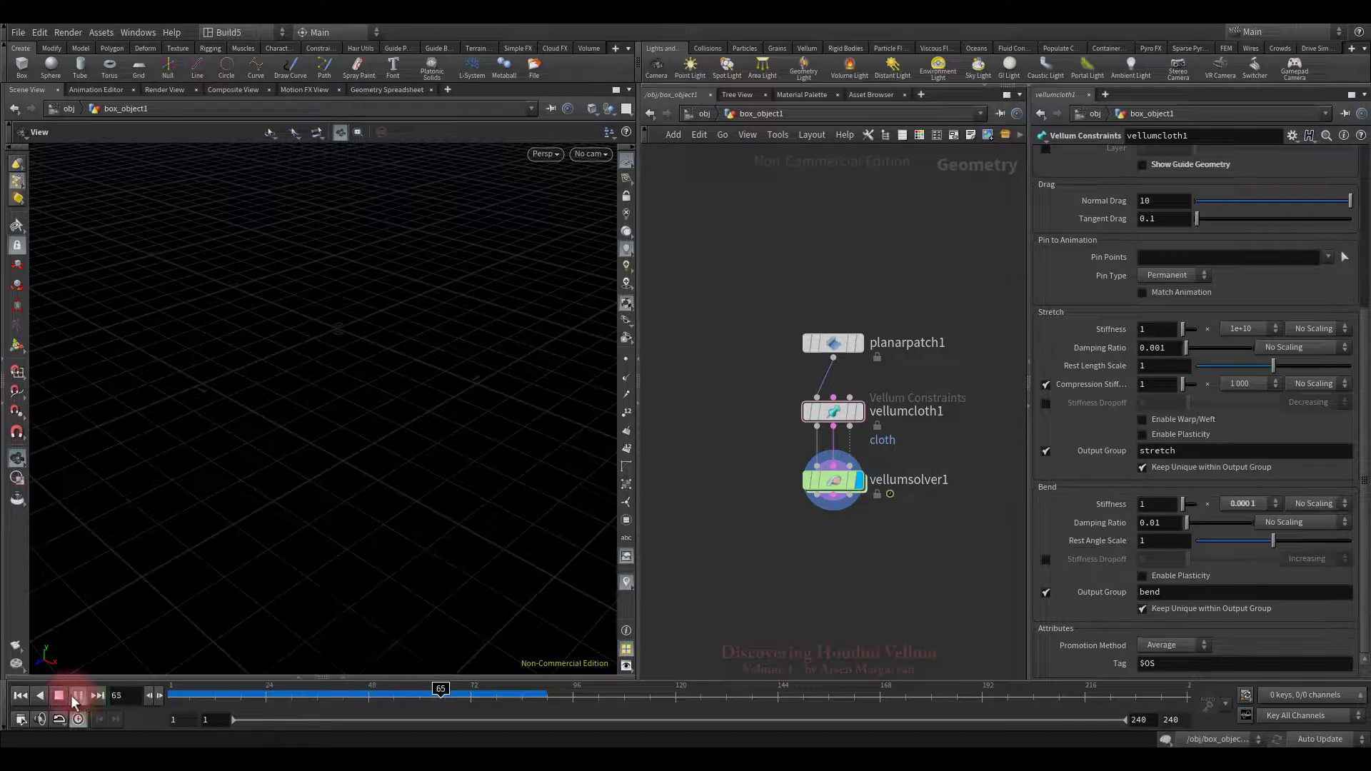
left_click(58, 696)
left_click(20, 695)
Step: Insert a Transform node between planarpatch1 and vellumcloth1 and make it the display node
middle_click_drag(988, 440, 987, 522)
left_click_drag(832, 424, 832, 338)
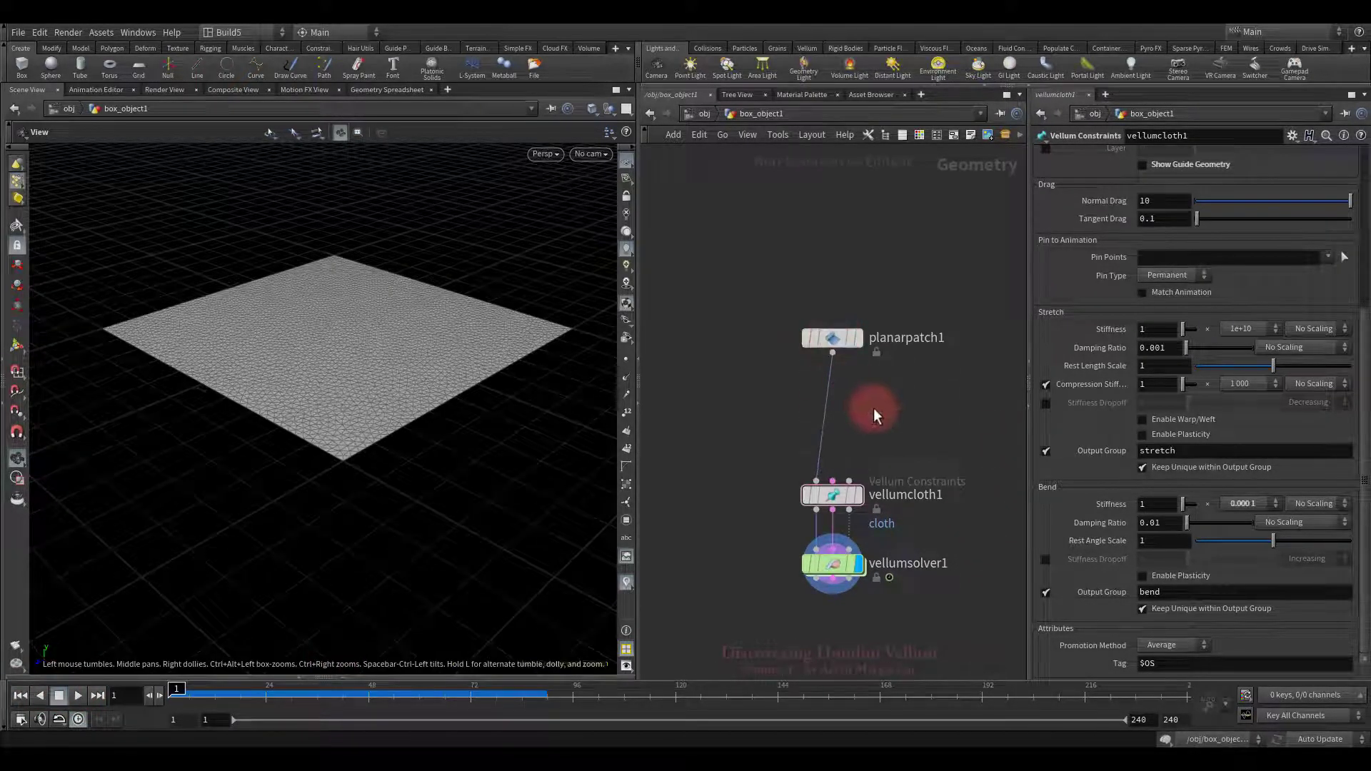
key("Tab")
mouse_move(928, 307)
left_click(1041, 172)
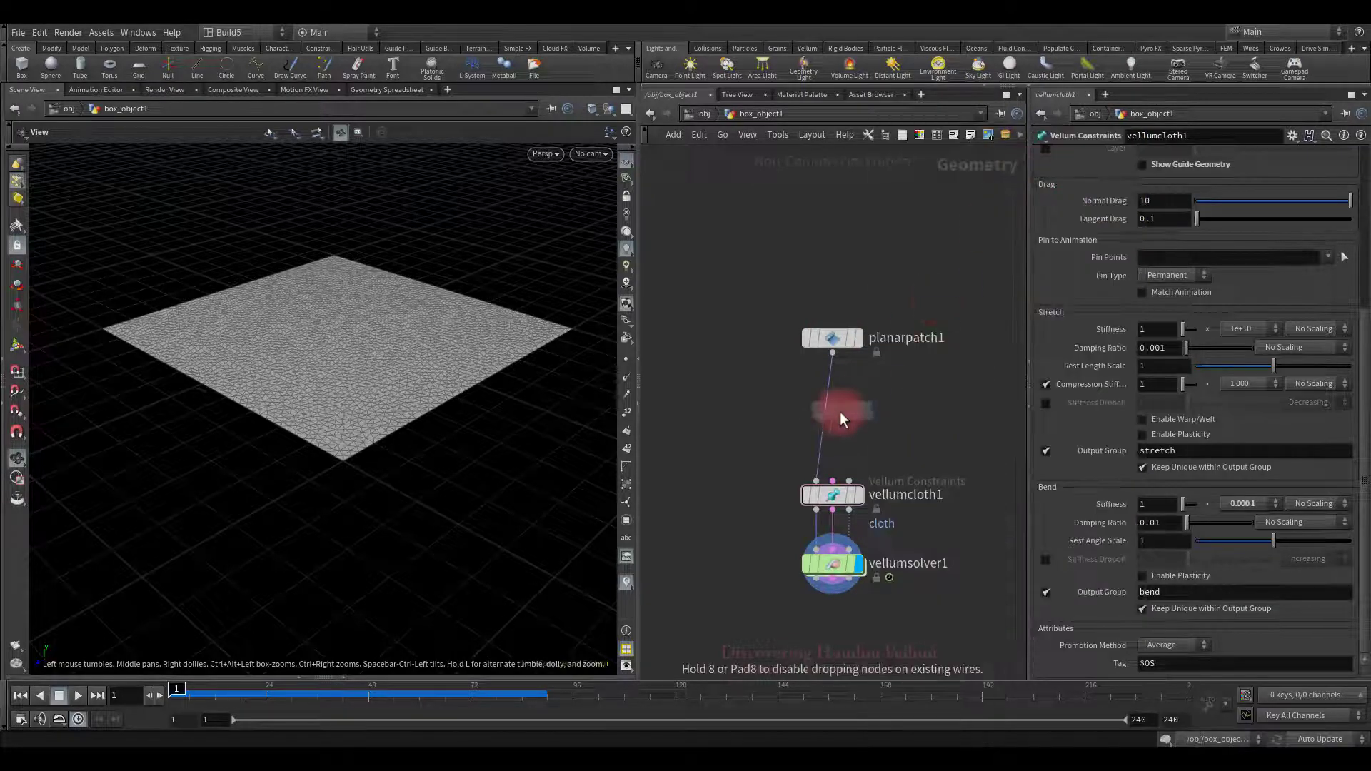
left_click(831, 412)
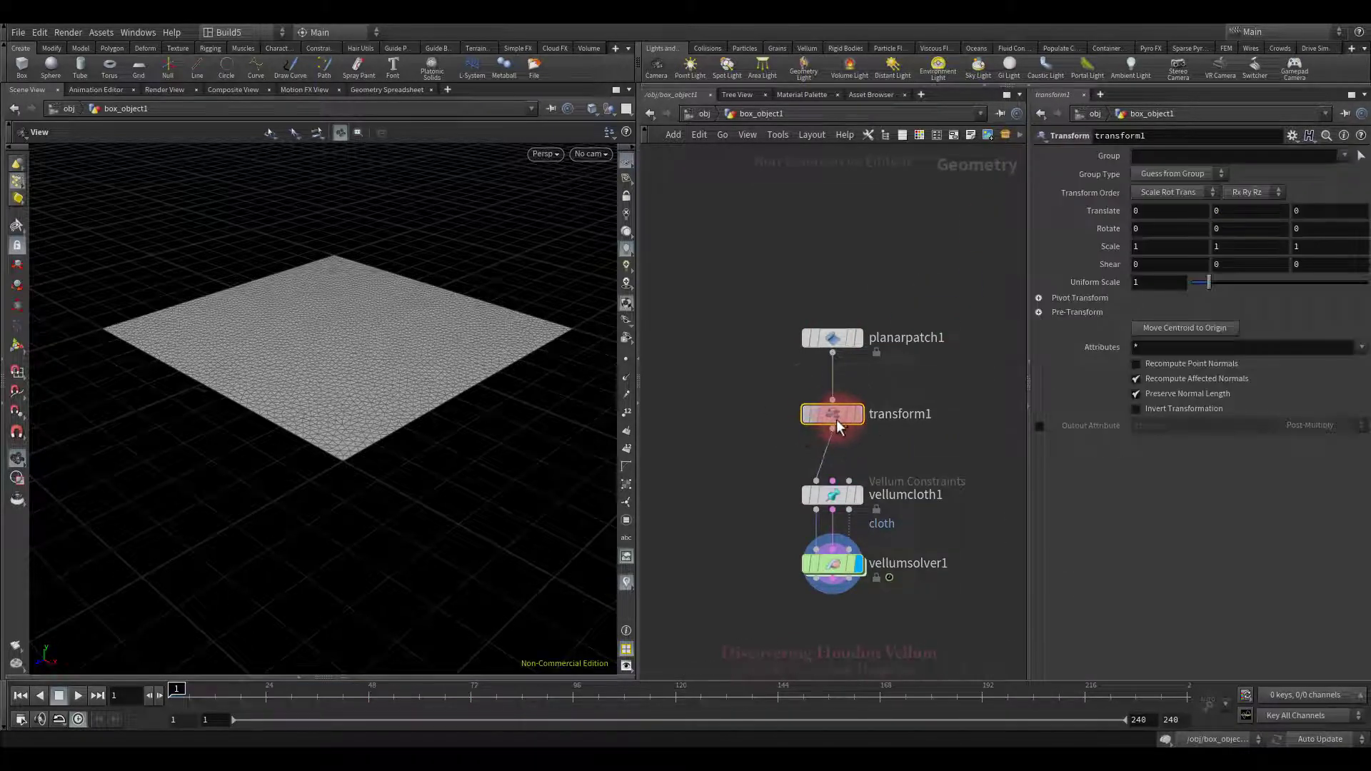
left_click(857, 416)
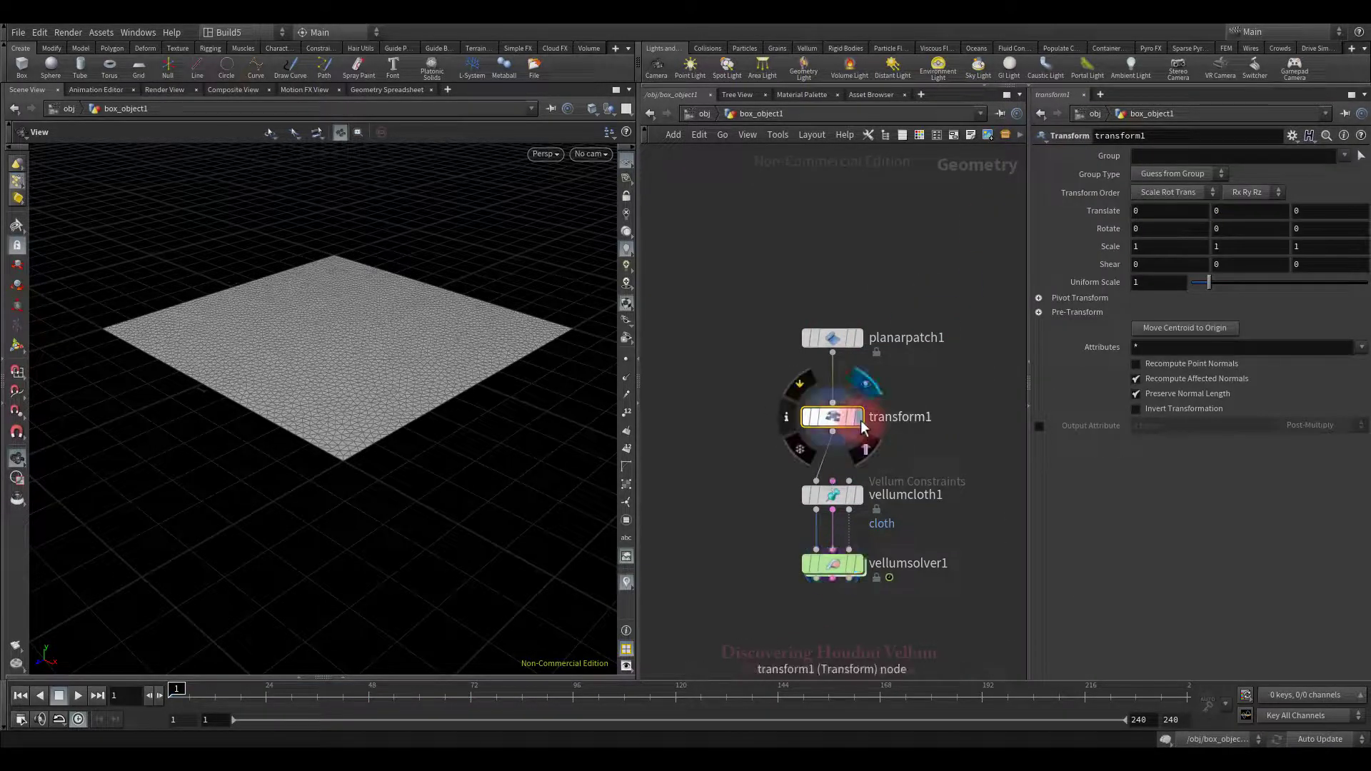
Step: Drive transform1's Translate Y with a Motion FX sine Wave of Period 2
right_click(1231, 211)
mouse_move(1215, 276)
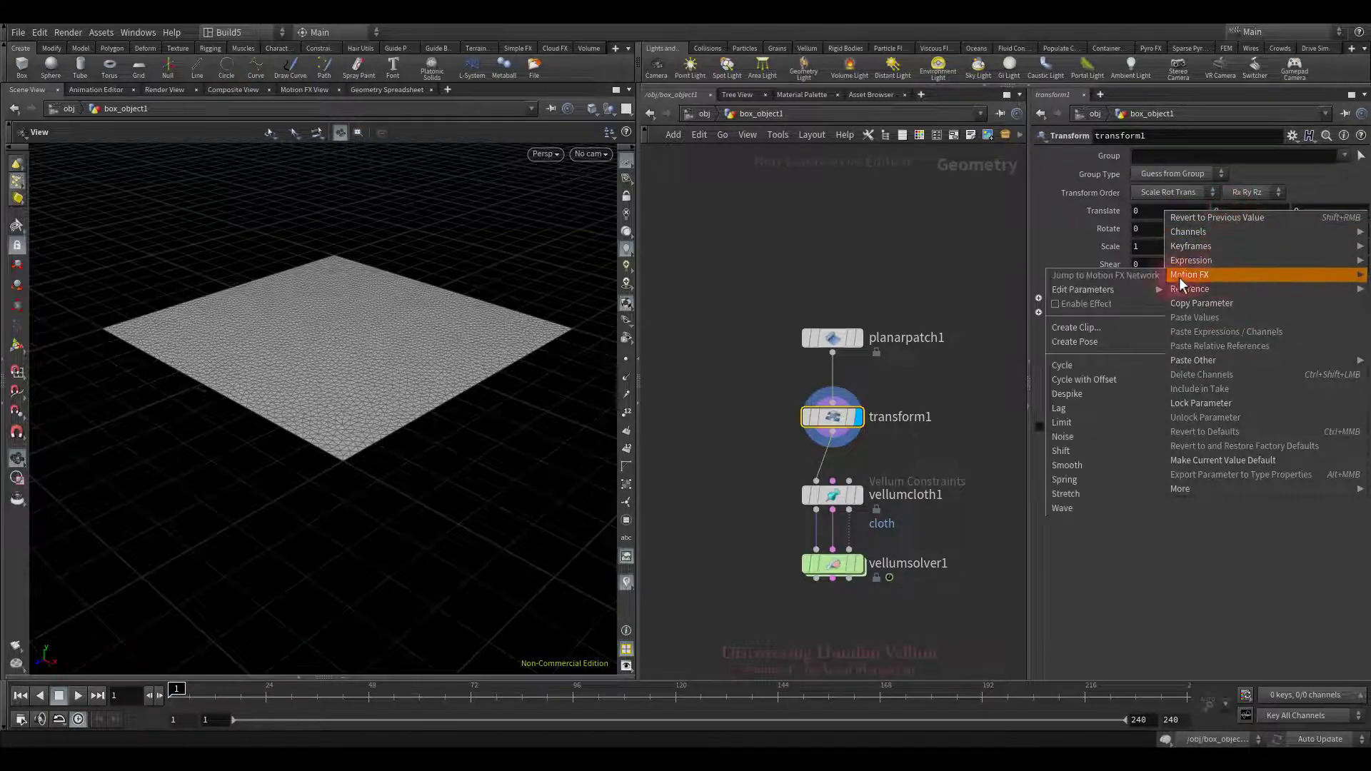
left_click(1077, 509)
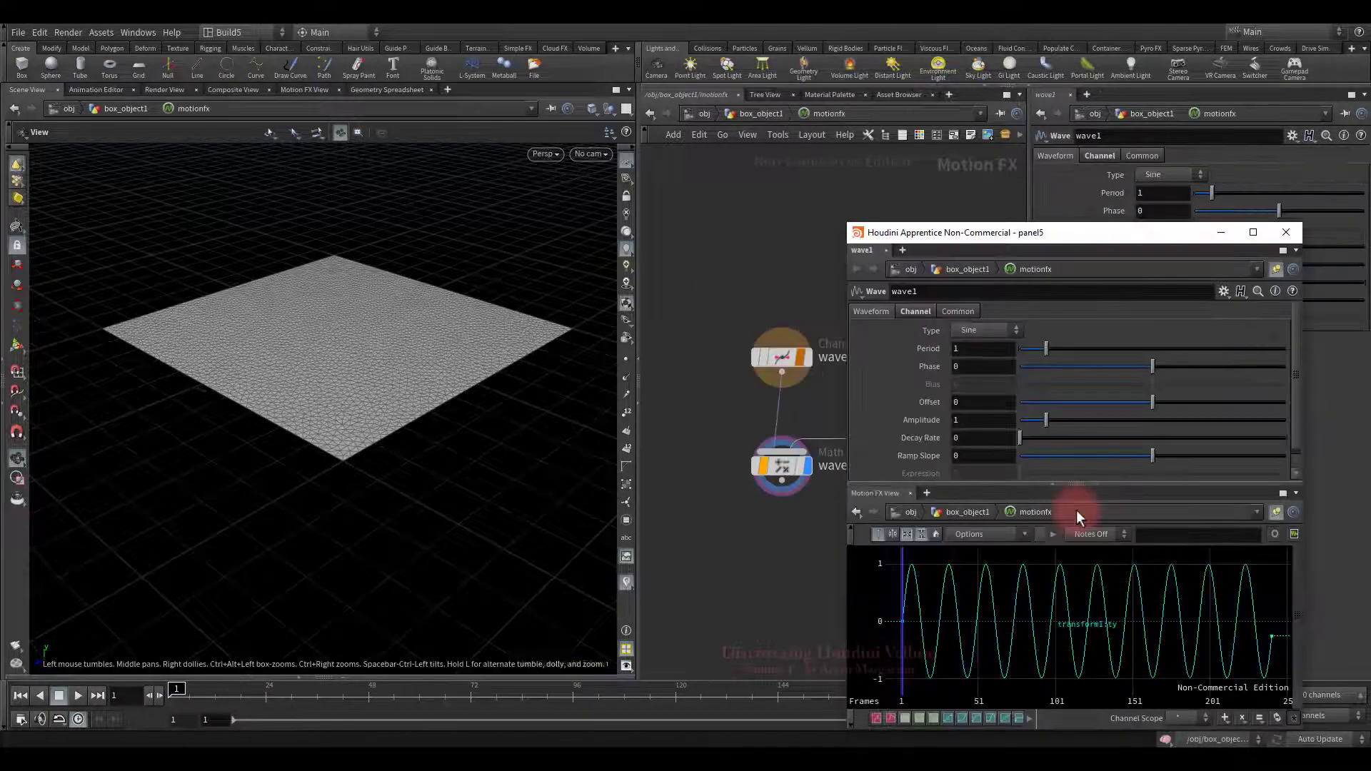
left_click(976, 347)
type("2")
key("Return")
left_click(1287, 231)
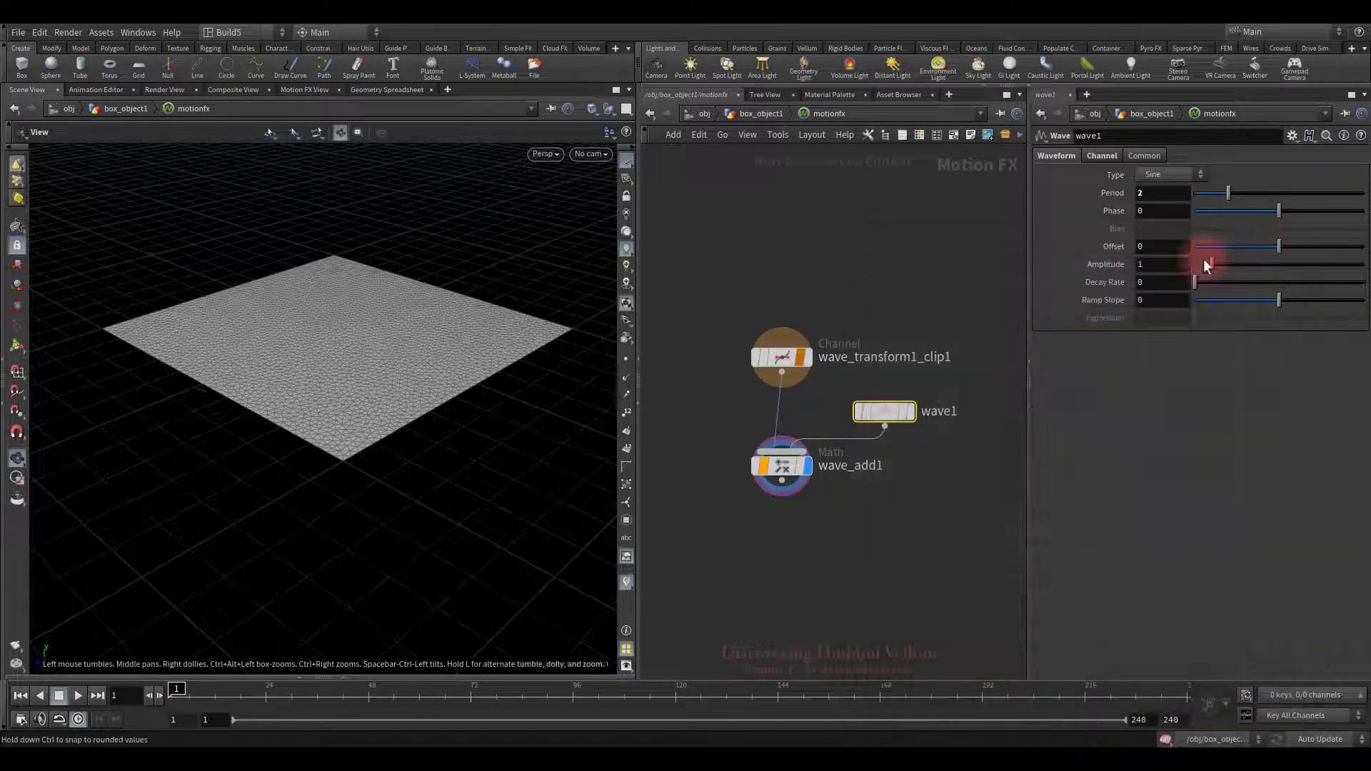
Step: Play the wave animation, rewind to frame 1, and return to box_object1
left_click(77, 694)
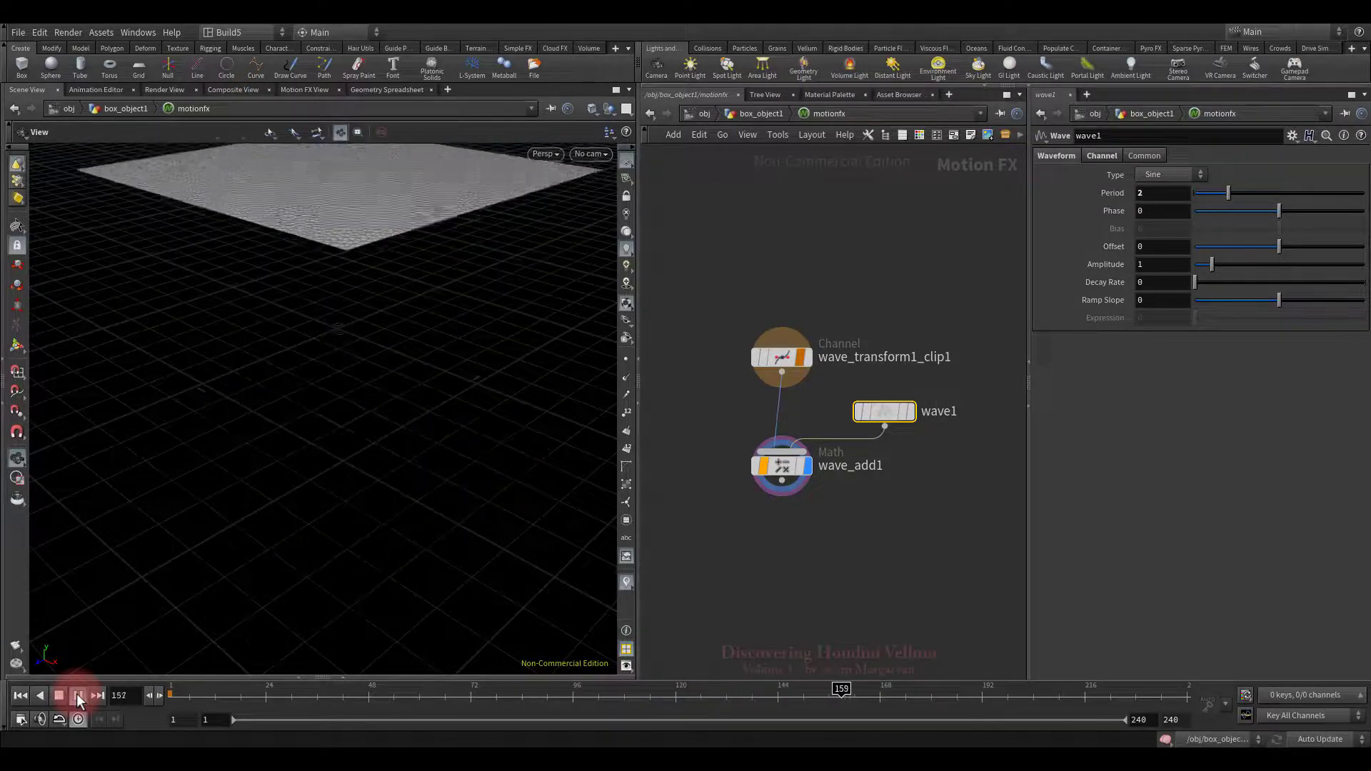
left_click(78, 694)
left_click(20, 695)
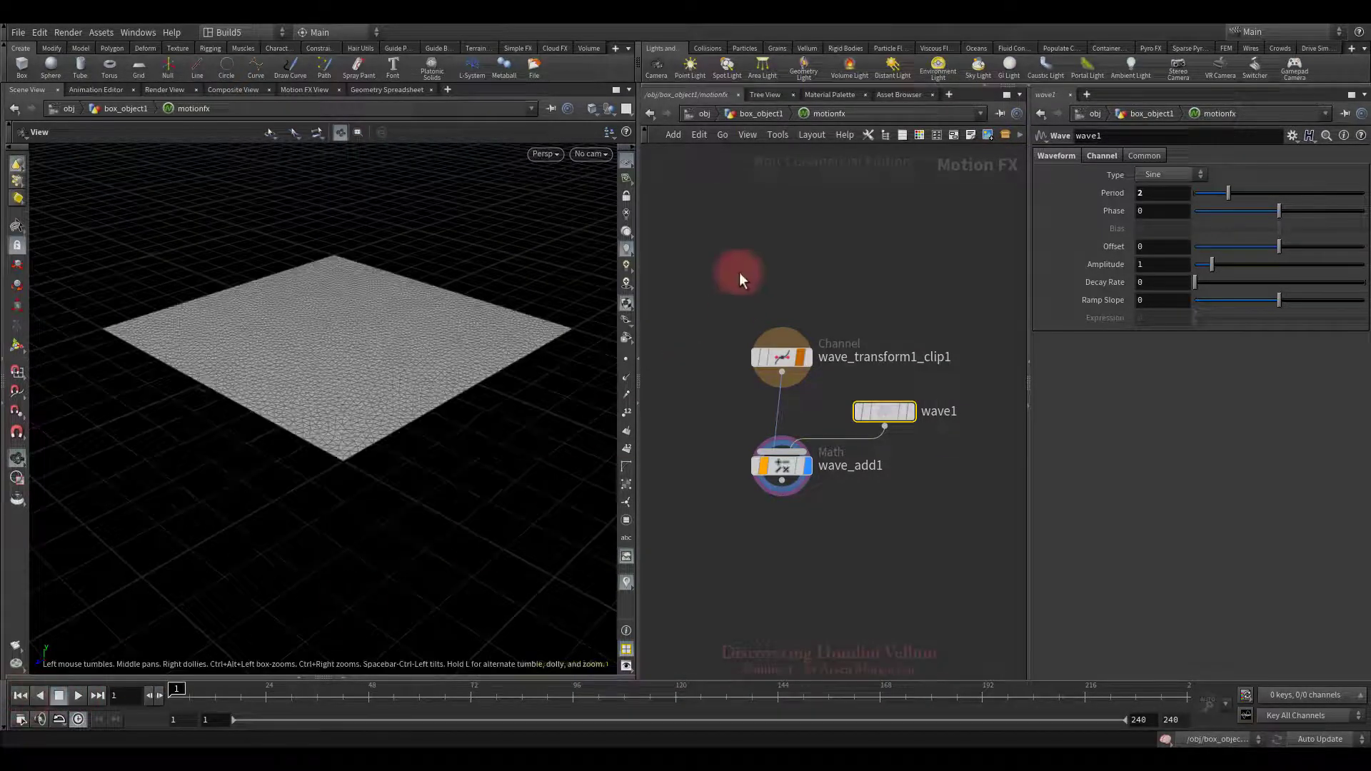
left_click(757, 113)
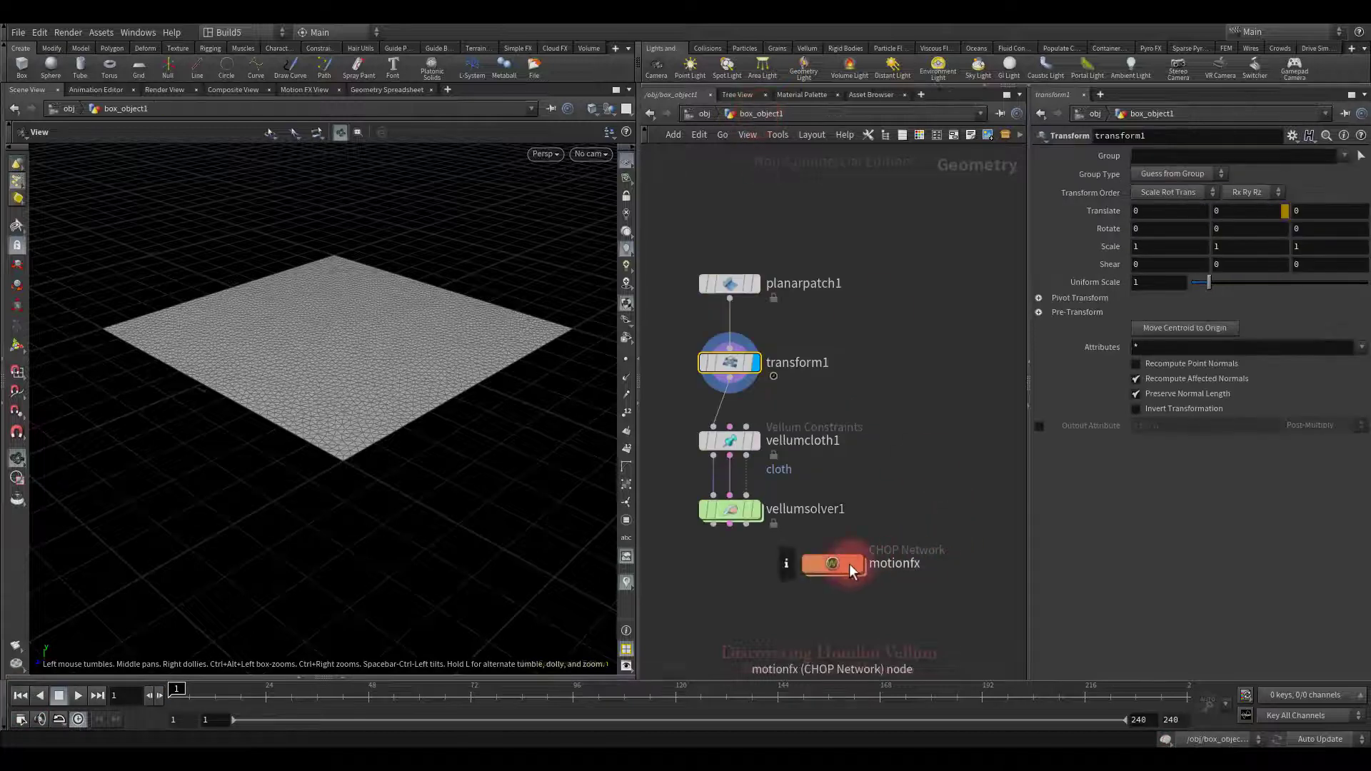
Step: Move the motionfx node aside and pin a cluster of centre points on vellumcloth1 from Top view
left_click_drag(787, 563, 907, 356)
middle_click_drag(905, 432, 957, 459)
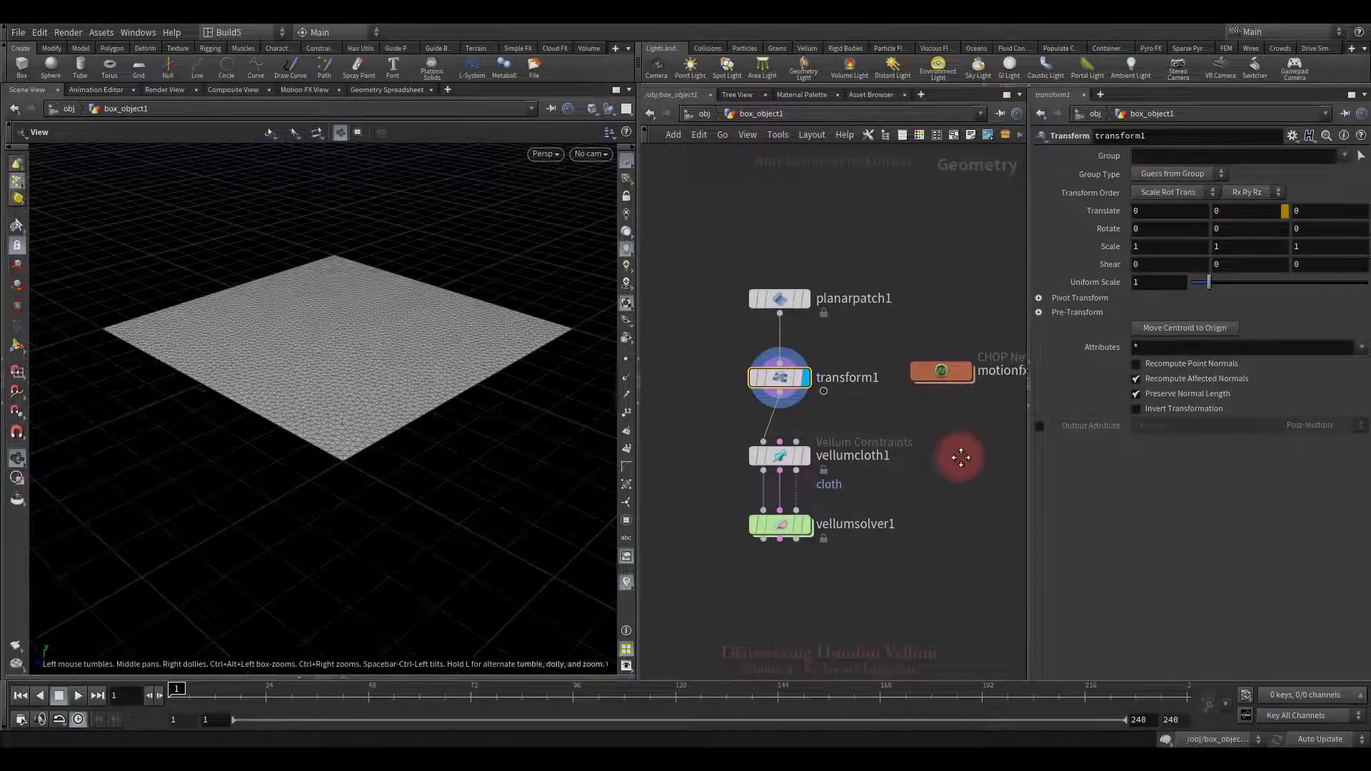
left_click(807, 461)
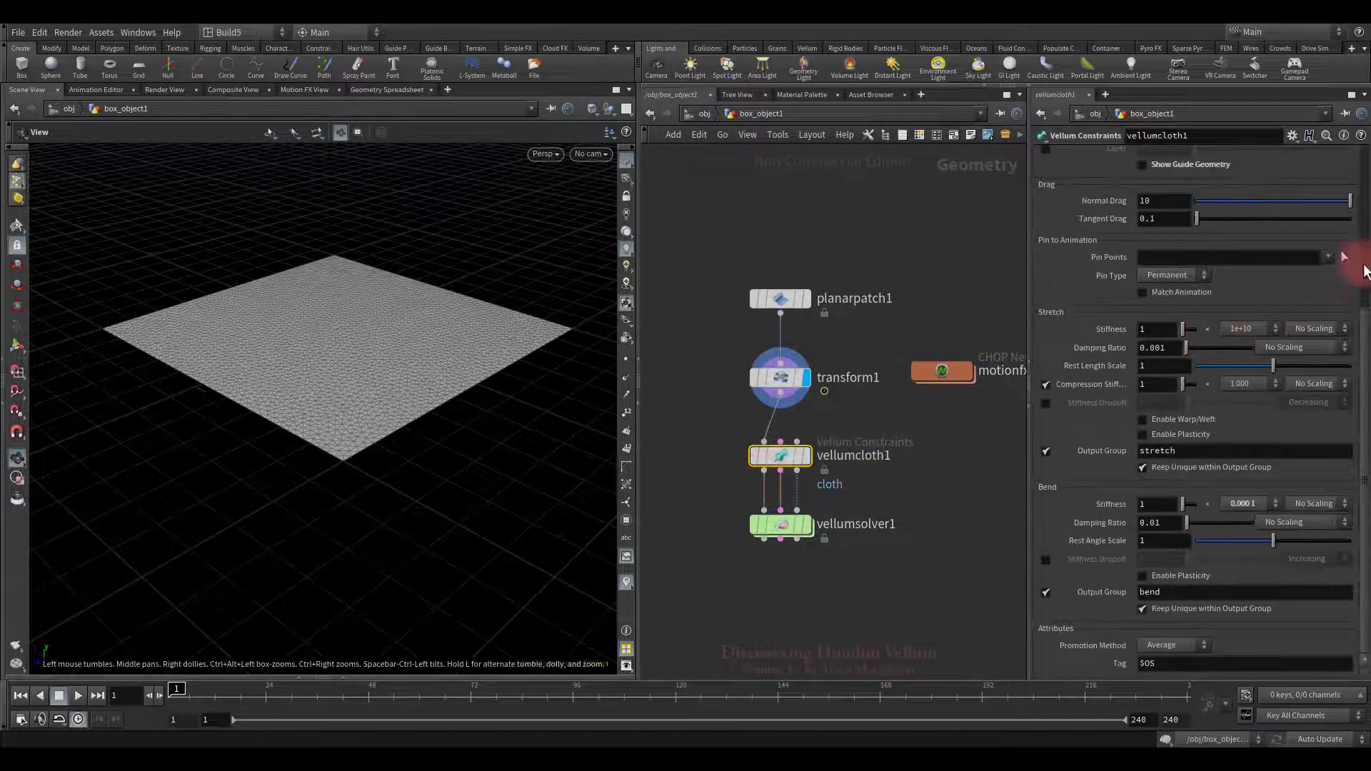
left_click(1345, 258)
key("space+2")
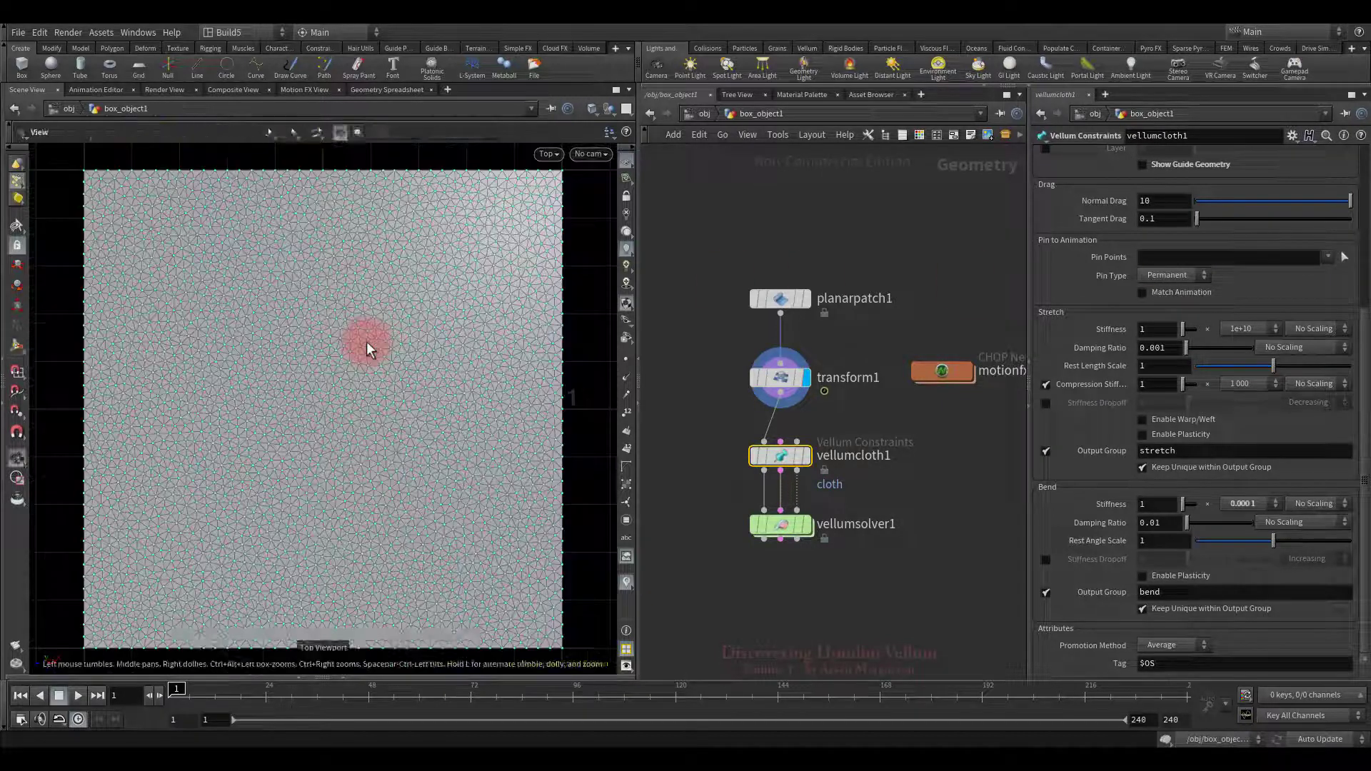
left_click(206, 133)
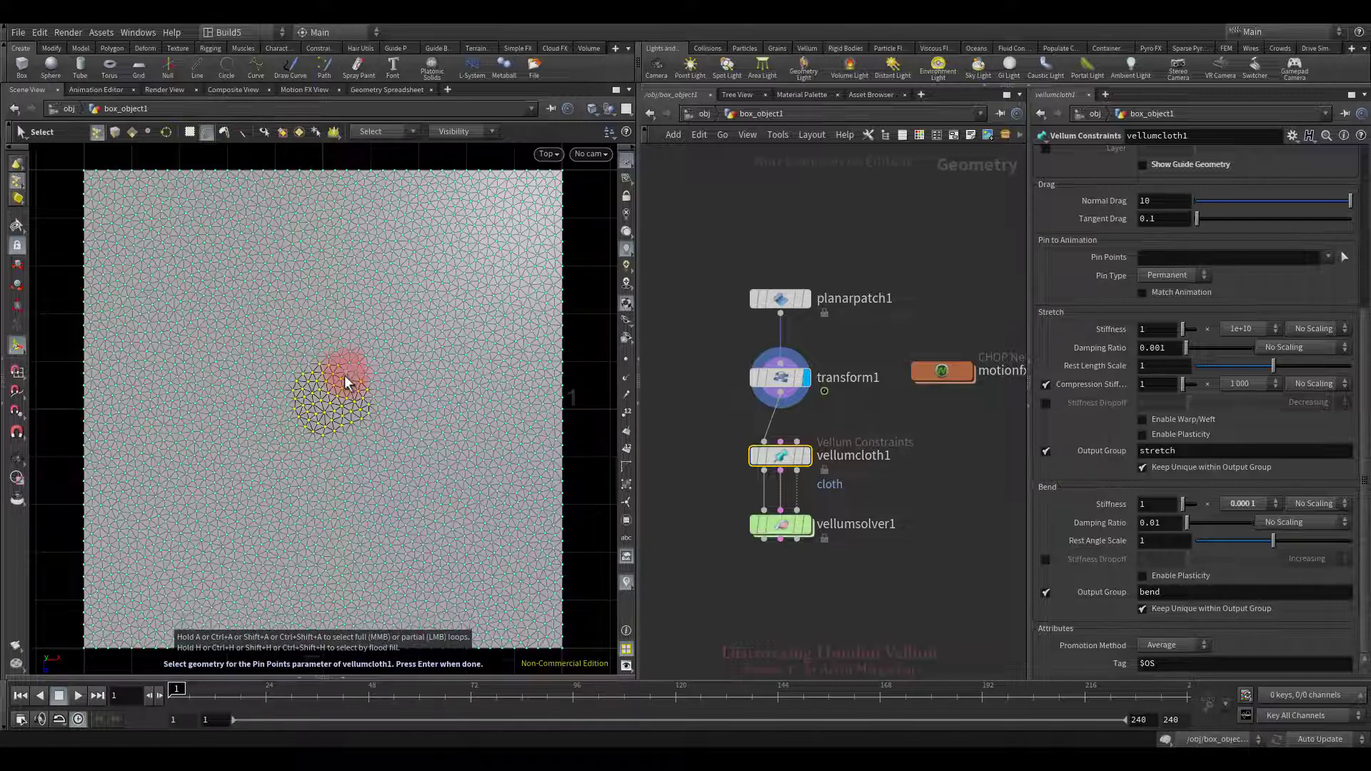
key("Return")
key("space+1")
Step: Turn on Pin to Target visualization on vellumsolver1 so the pinned points show in red
left_click_drag(343, 377, 483, 428)
left_click(785, 480)
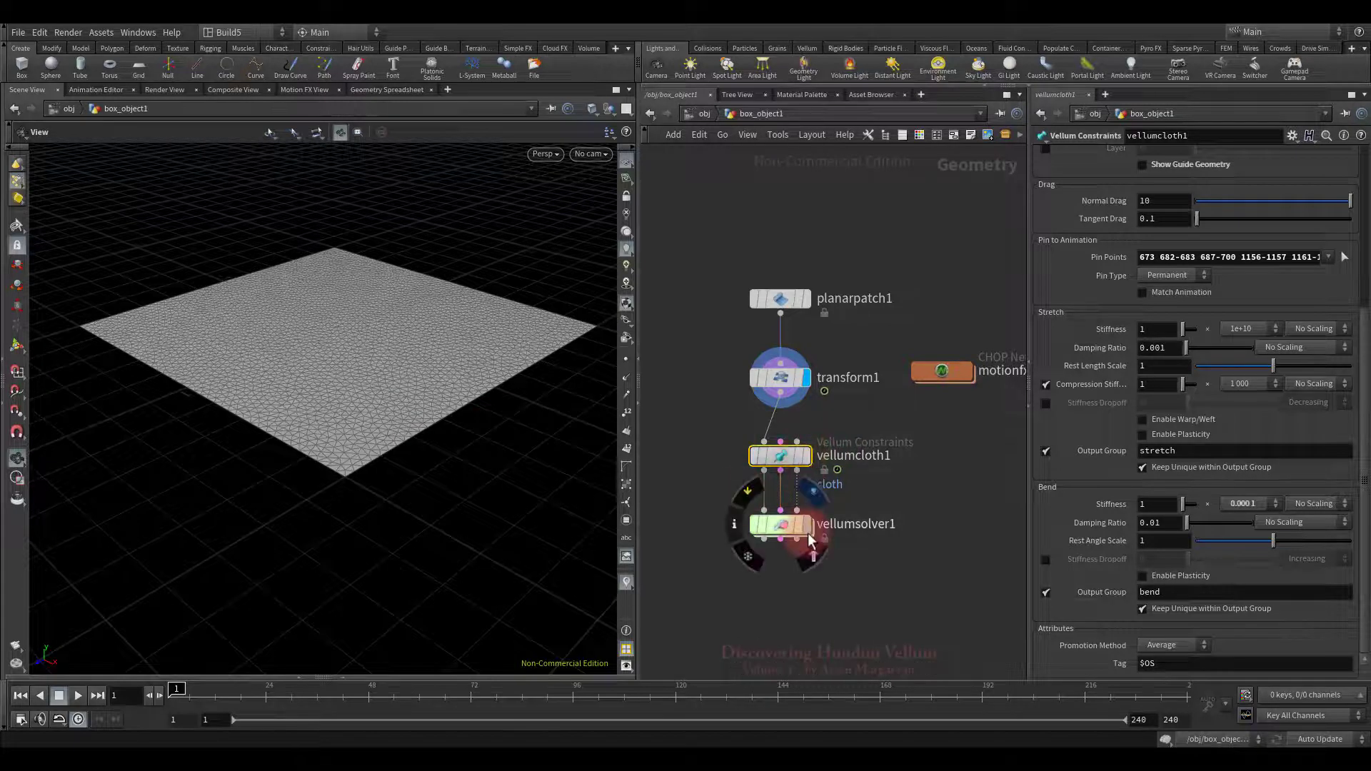
left_click_drag(680, 498, 867, 576)
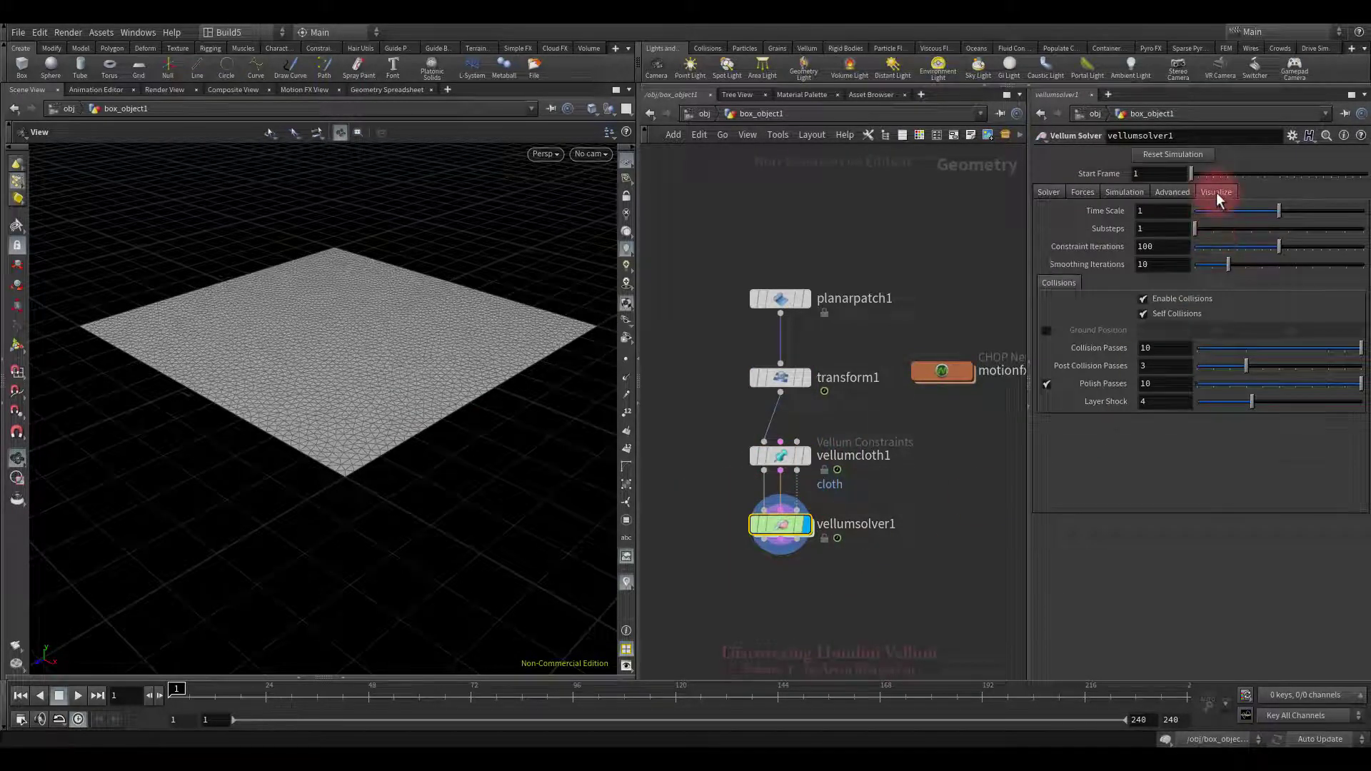
left_click(1215, 191)
left_click(1048, 385)
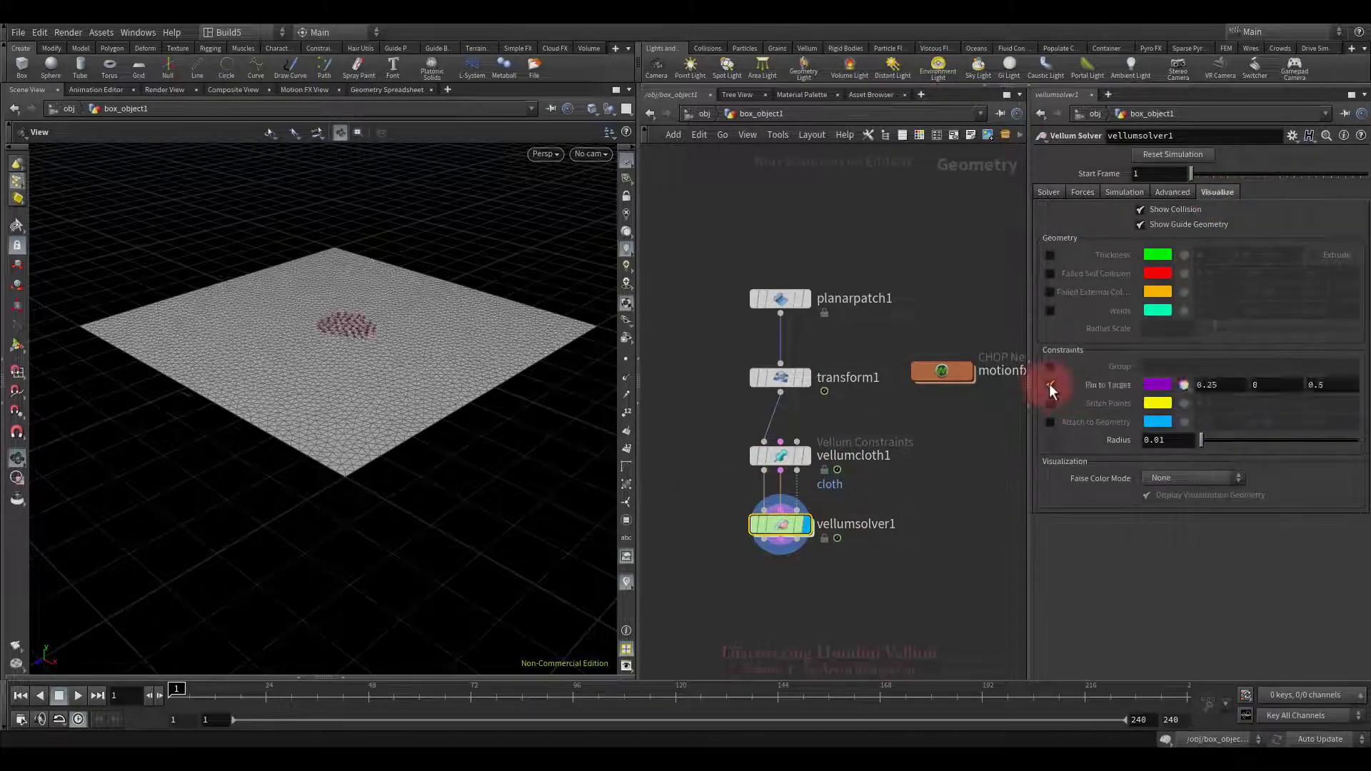
Step: Set vellumsolver1's Substeps to 5, then reselect vellumcloth1
left_click(1050, 192)
left_click(1156, 229)
left_click_drag(696, 427, 875, 494)
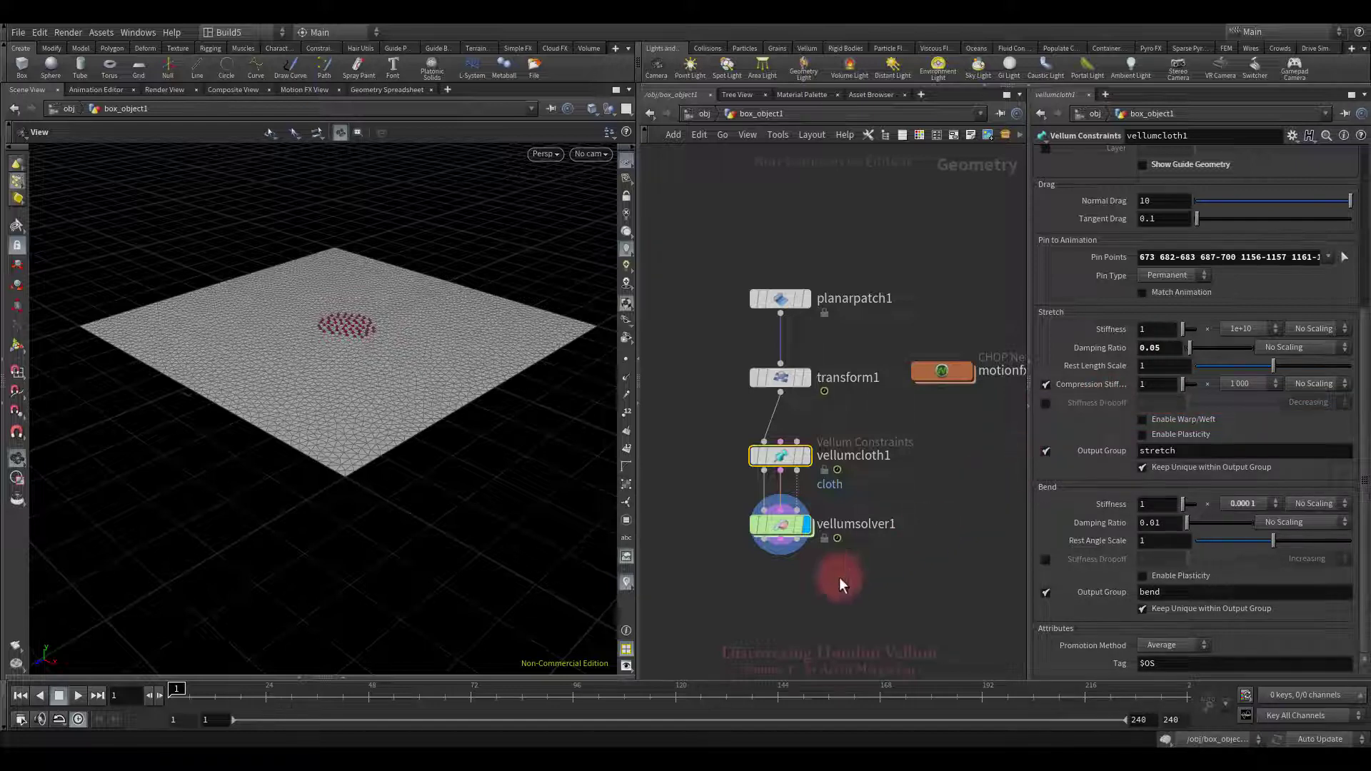
Step: Test-play the pinned cloth, rewind, and enable Match Animation for the pin points
left_click(78, 695)
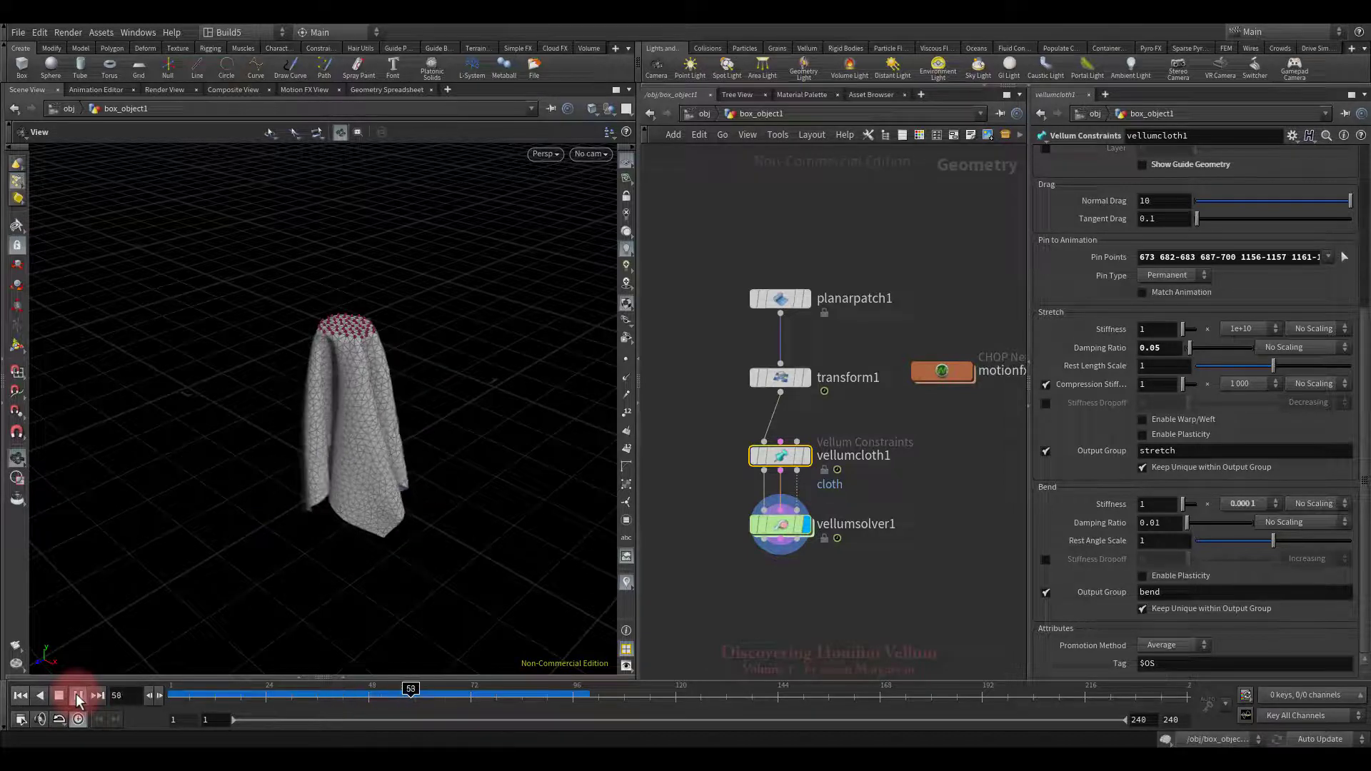
left_click(59, 695)
left_click(20, 696)
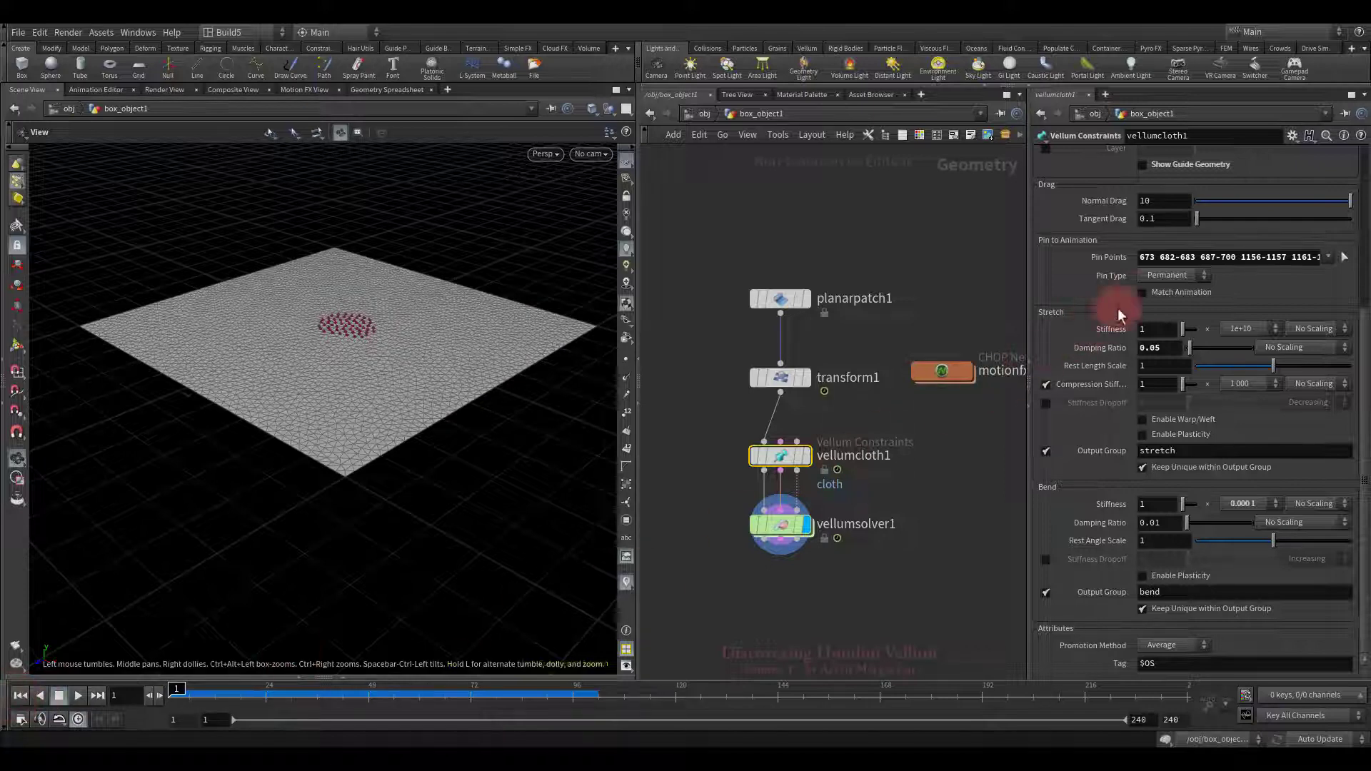
left_click(1141, 292)
Step: Replay the simulation as the cloth drapes from its pinned centre, then rewind to frame 1
left_click(487, 447)
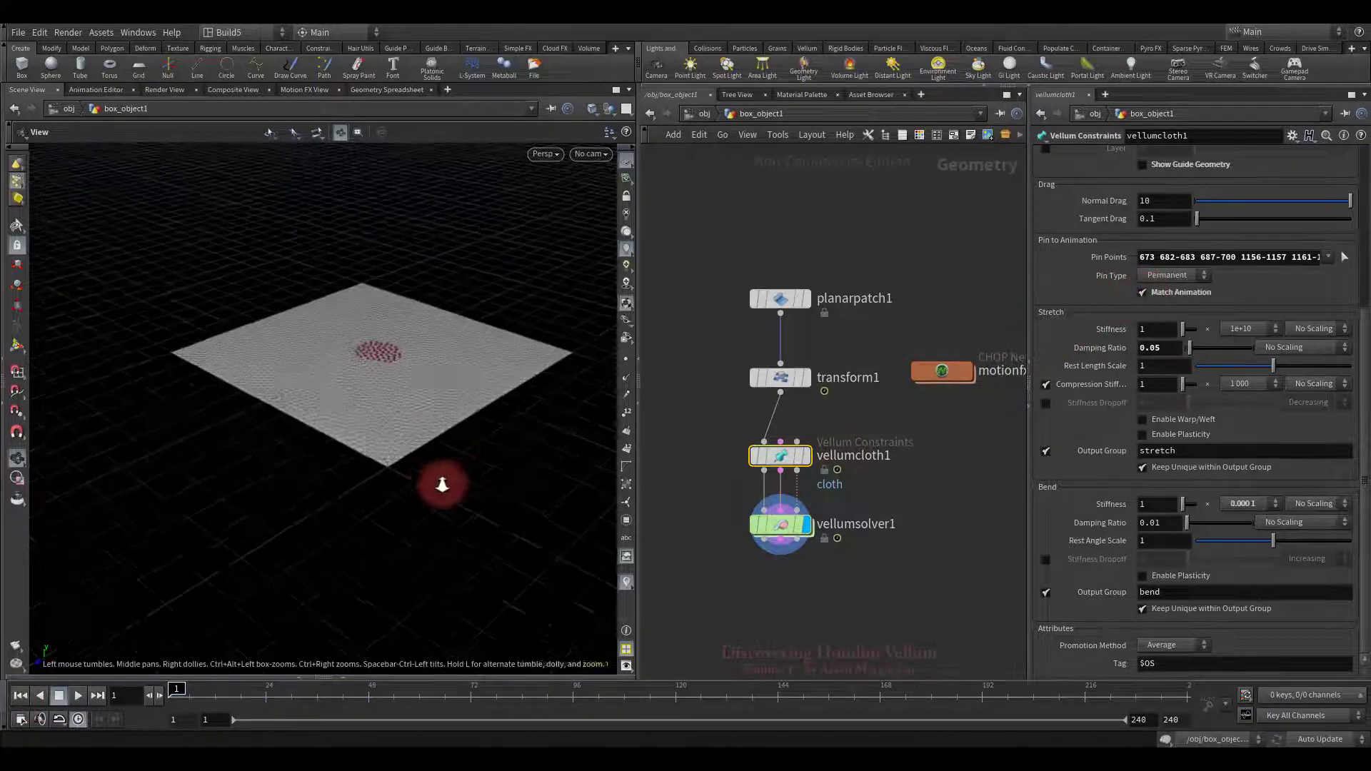
left_click_drag(436, 490, 355, 520)
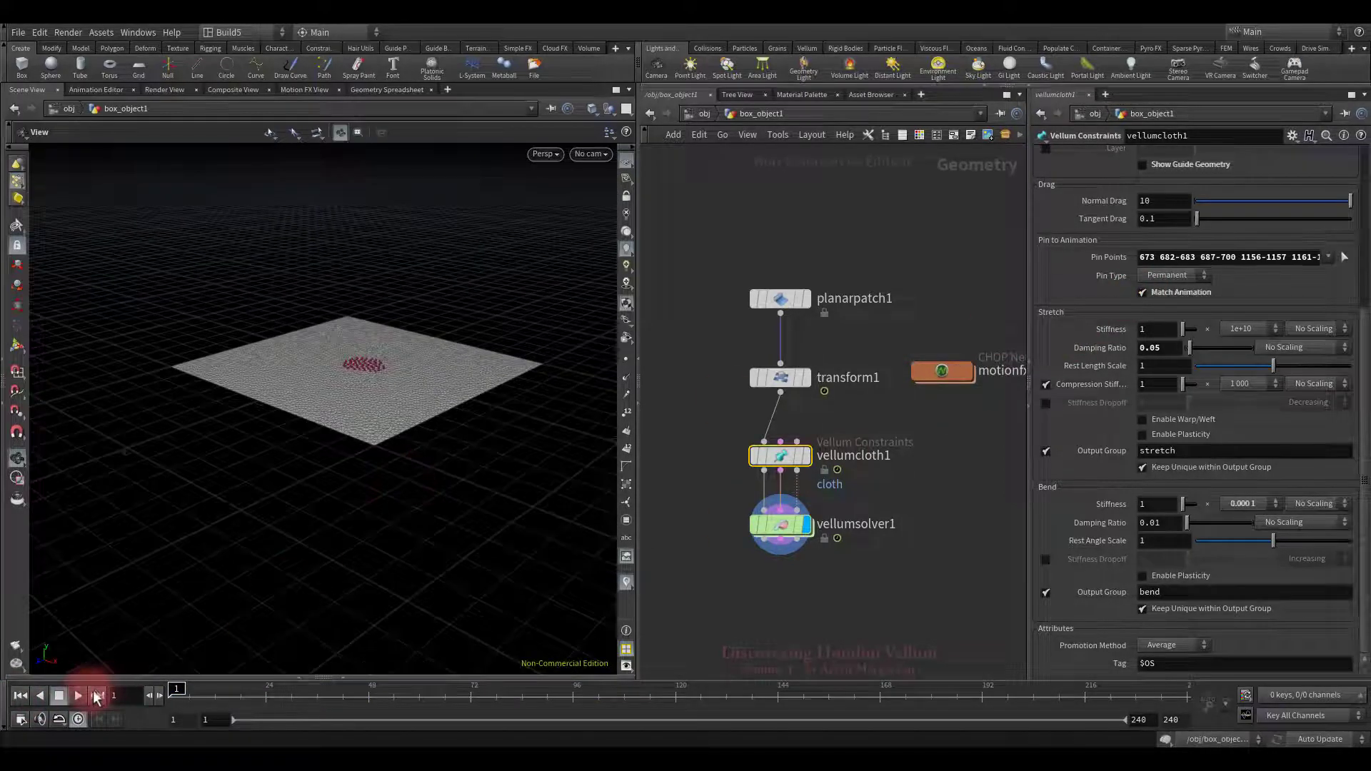
left_click(77, 695)
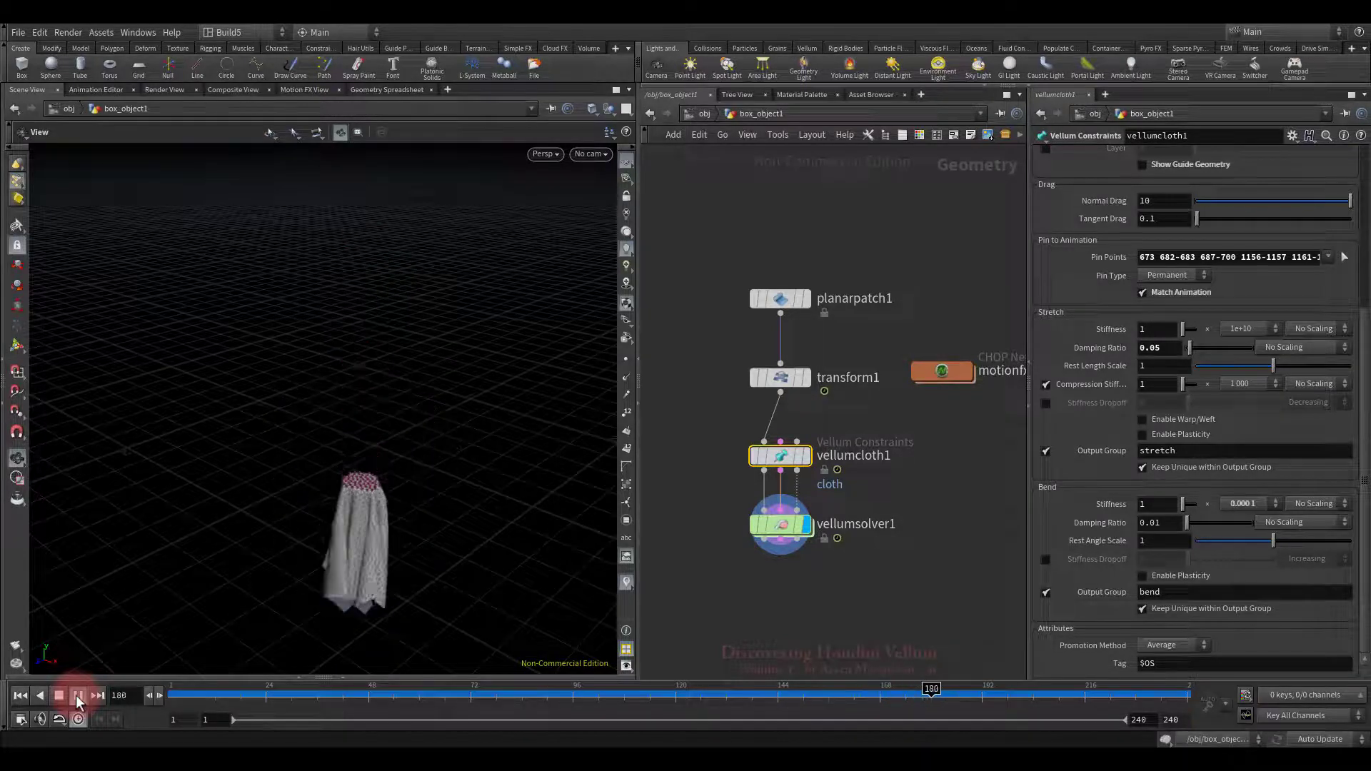
left_click(48, 697)
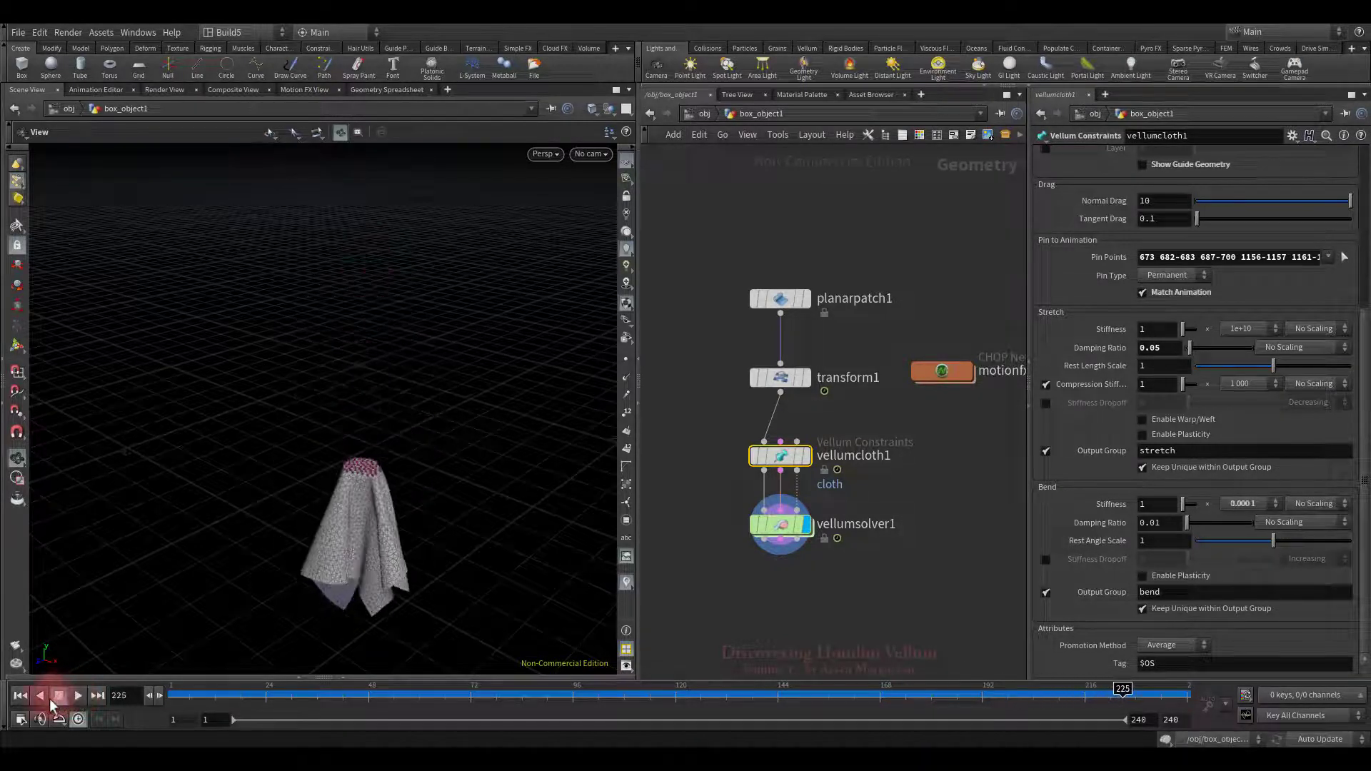
left_click(21, 696)
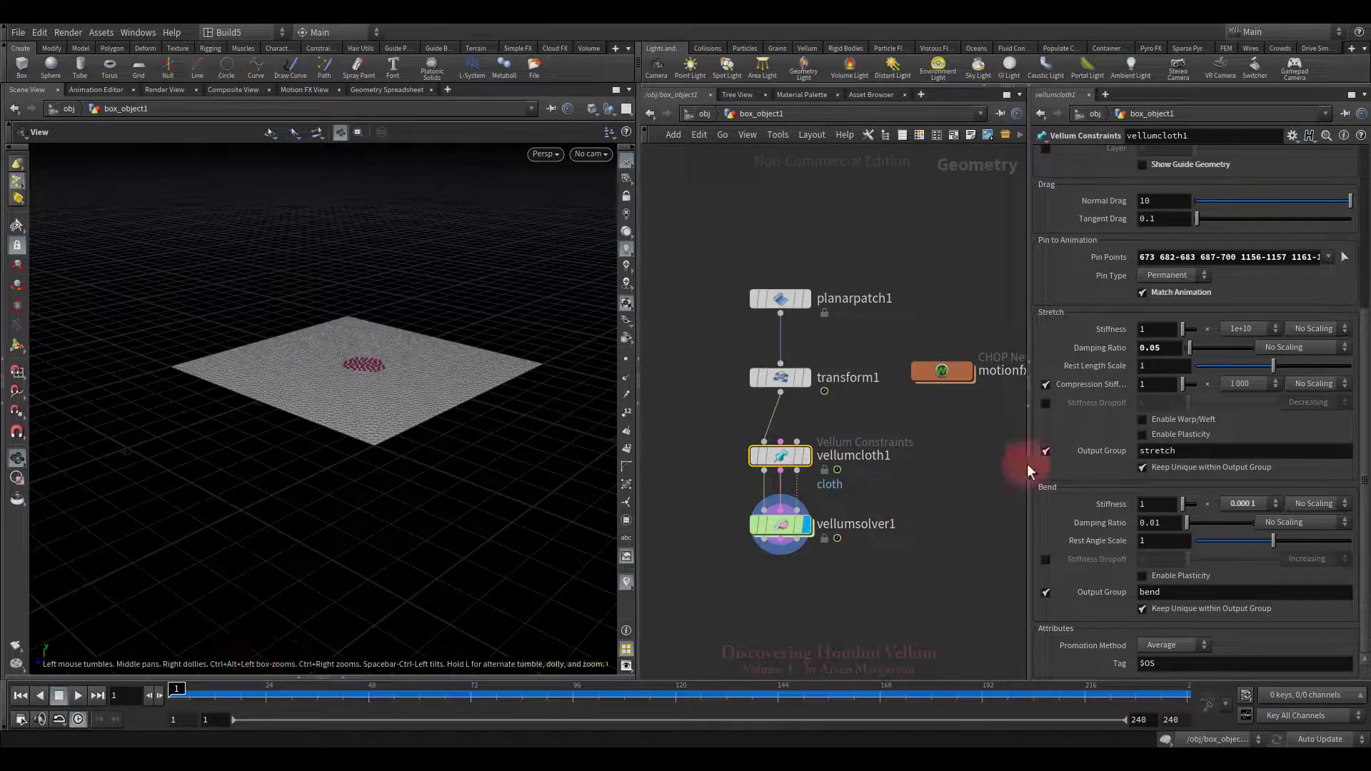
Step: Enable stretch Stiffness Dropoff on vellumcloth1 with value 2 and direction Increasing
left_click(1045, 404)
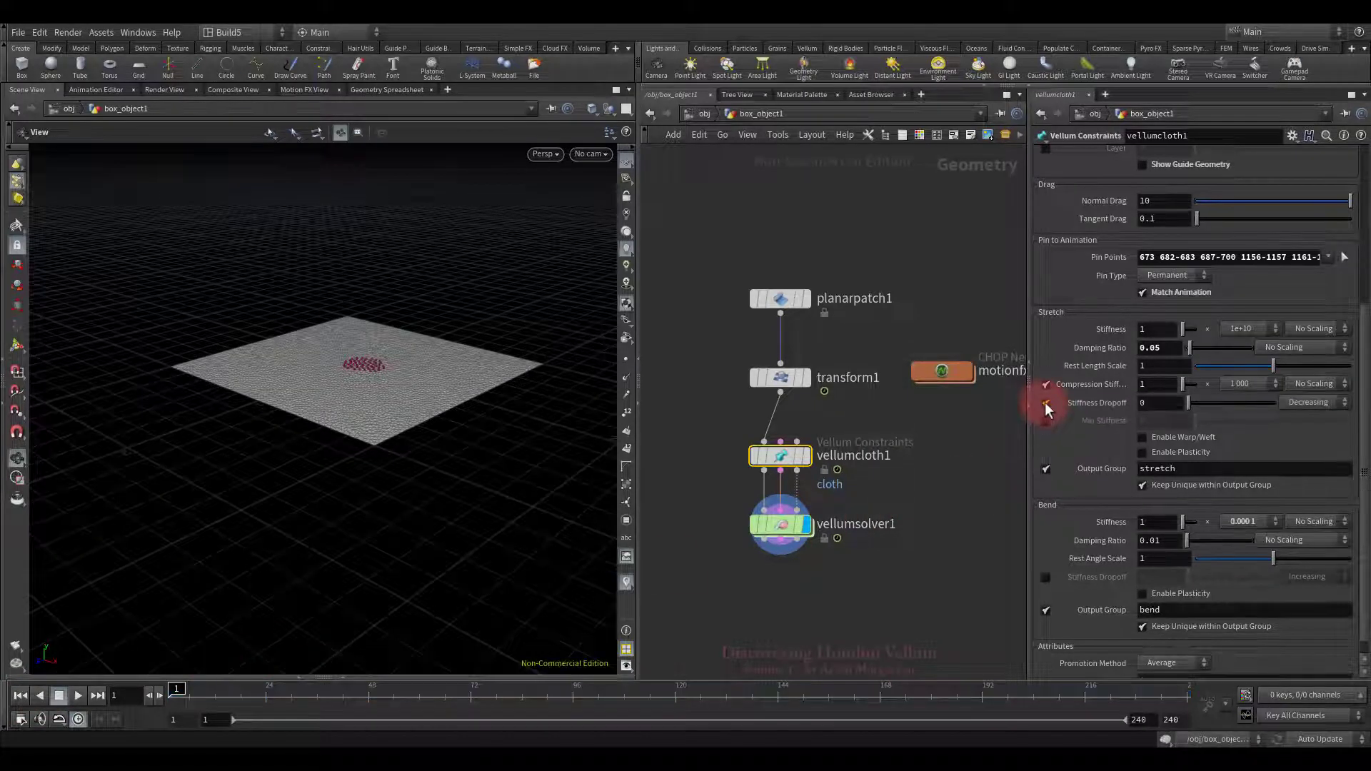
left_click(1253, 425)
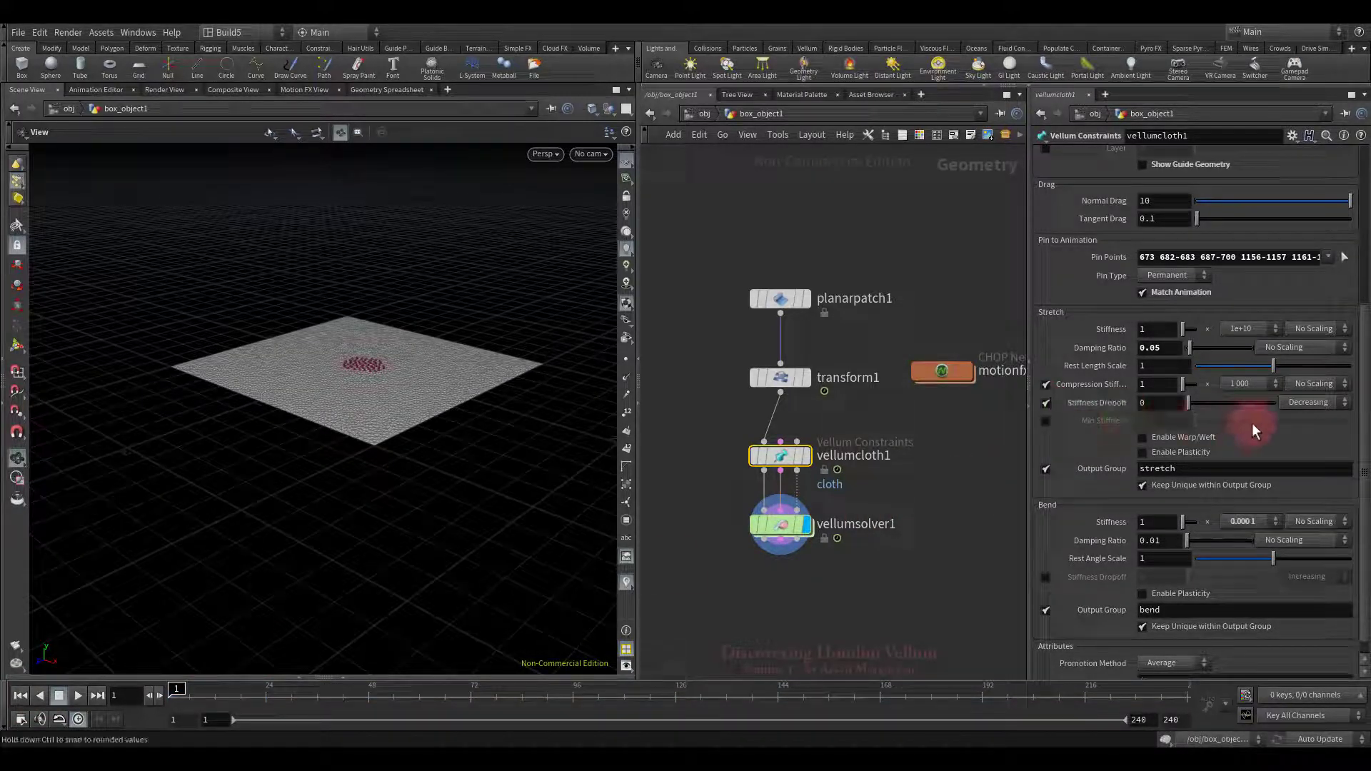
left_click(1308, 403)
left_click(1303, 420)
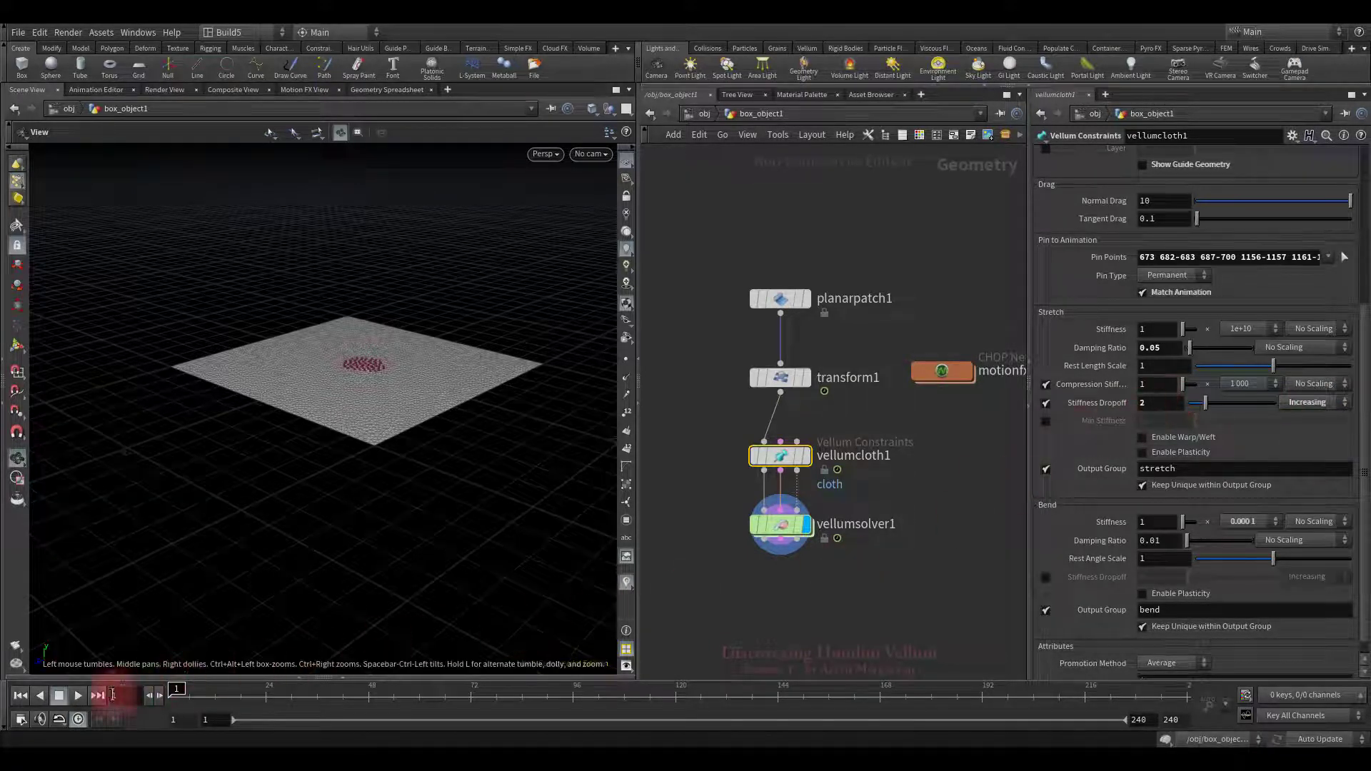
Step: Run the simulation with the Increasing dropoff of 2, then rewind to frame 1
left_click(76, 696)
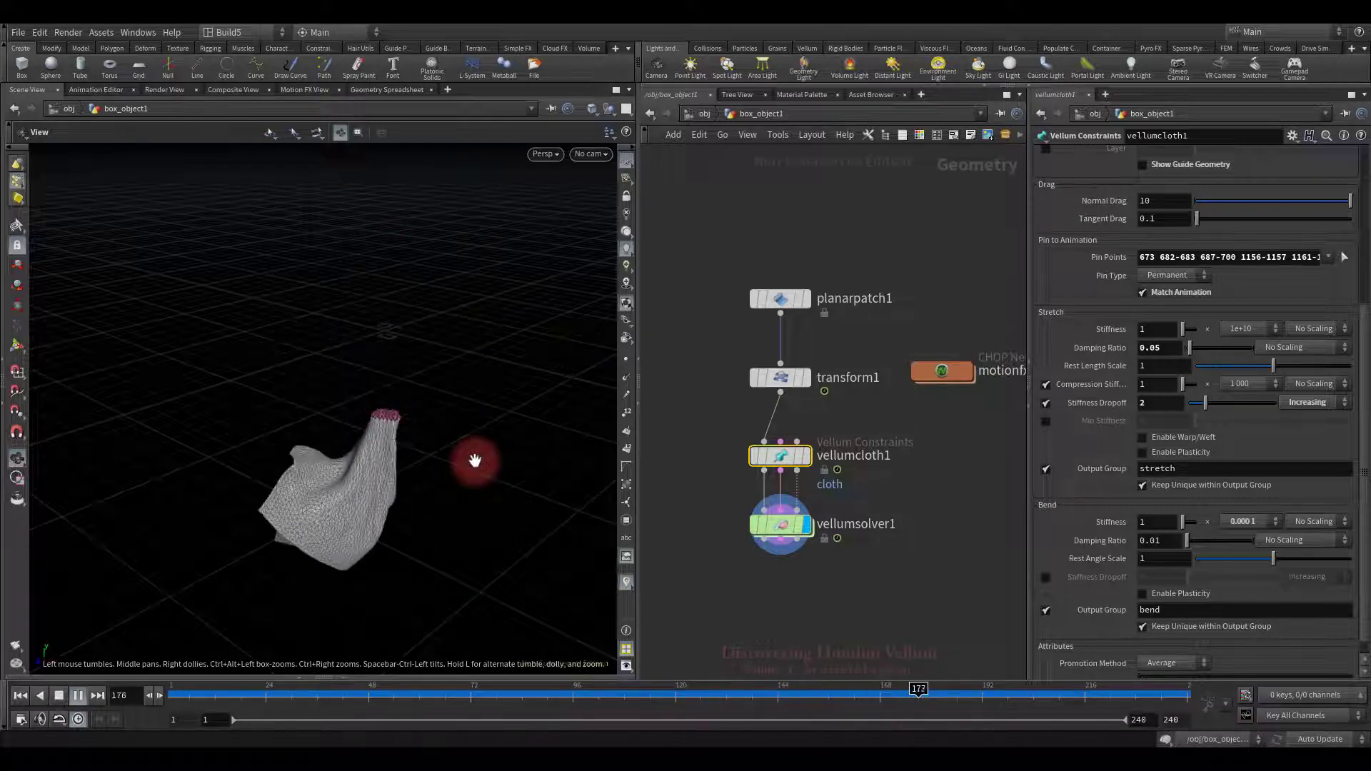
left_click(58, 696)
left_click(475, 461)
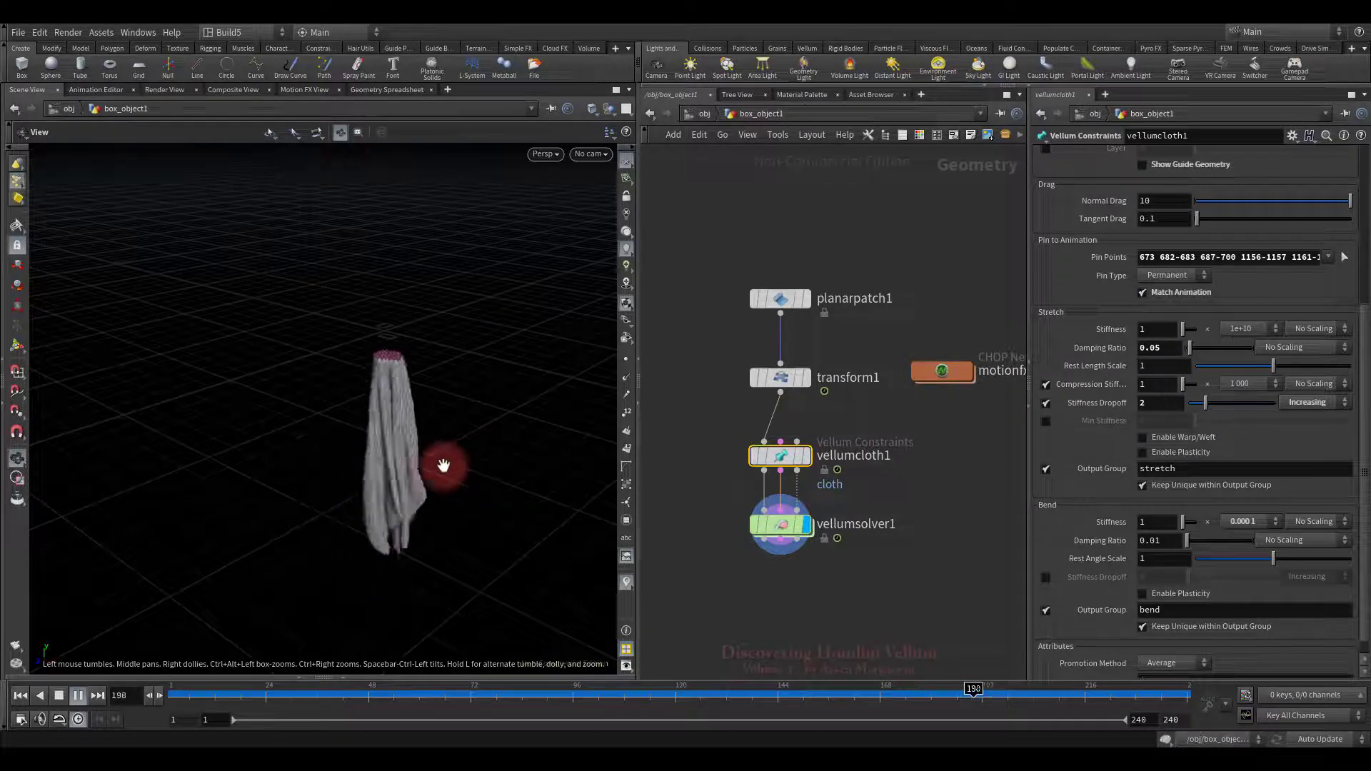
left_click(56, 697)
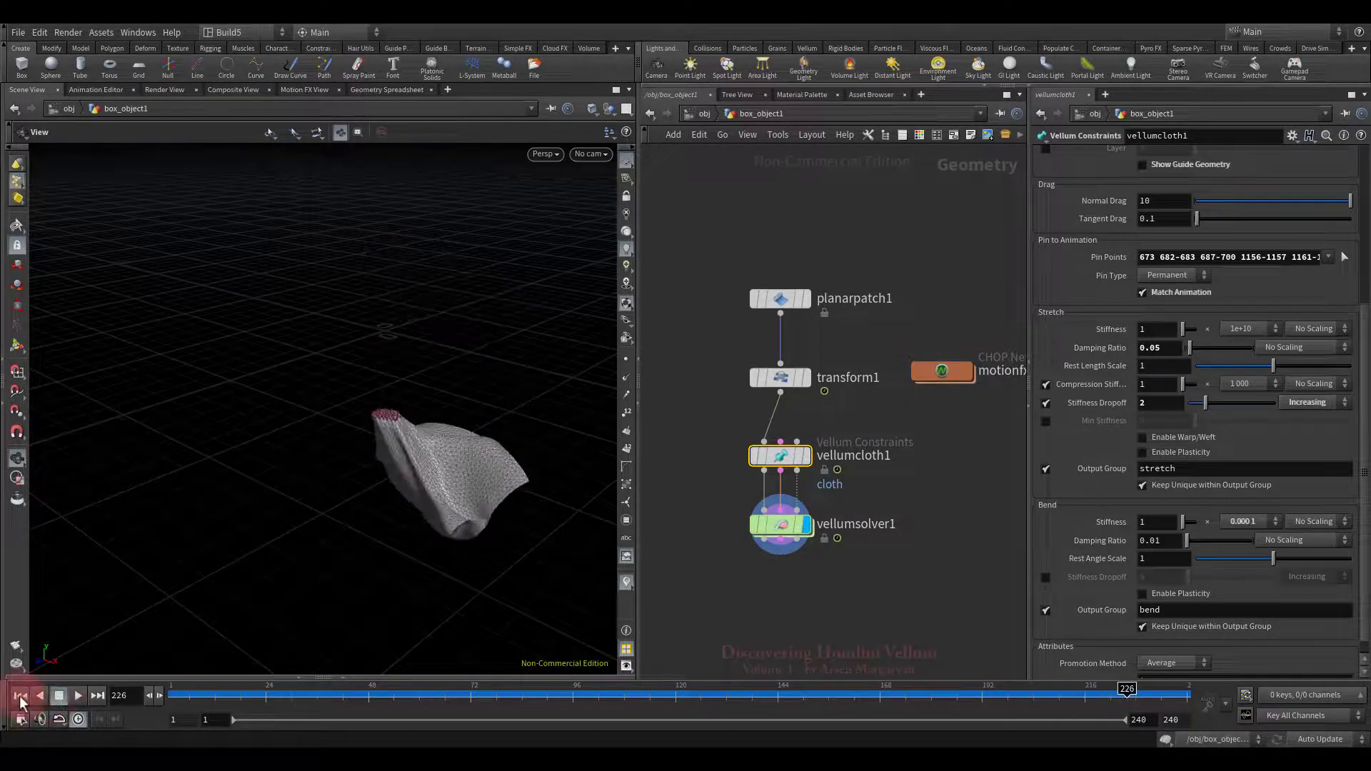
left_click(21, 696)
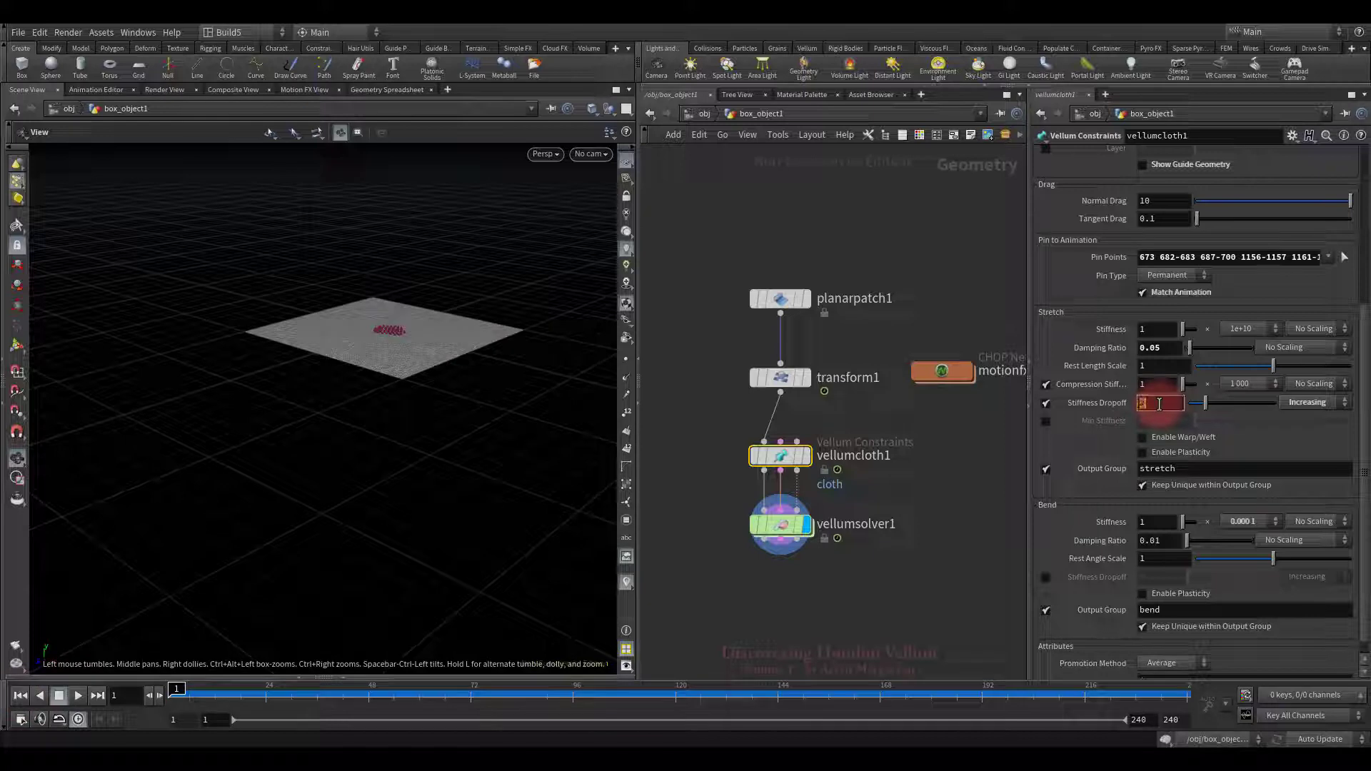
Step: Set Stiffness Dropoff to 4, replay the simulation, and rewind
left_click(173, 664)
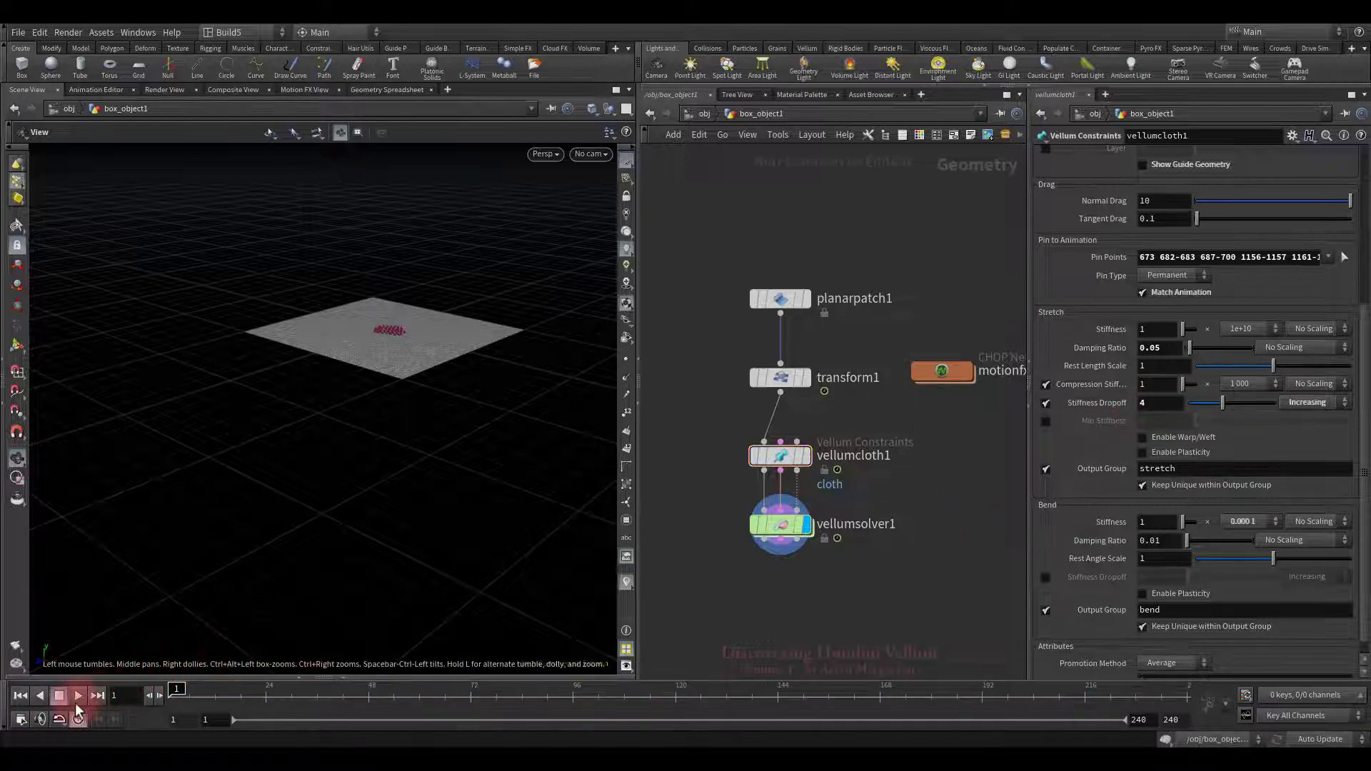
left_click(76, 700)
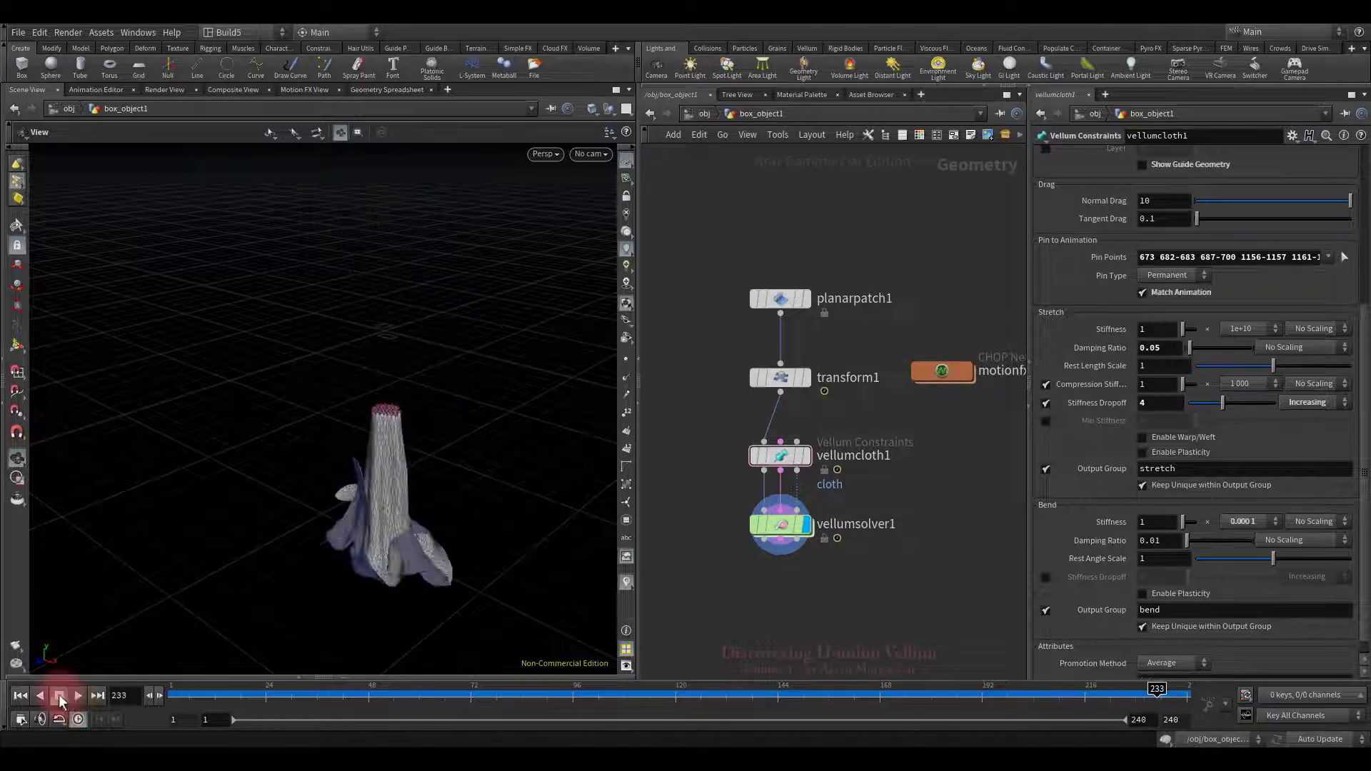
left_click(21, 695)
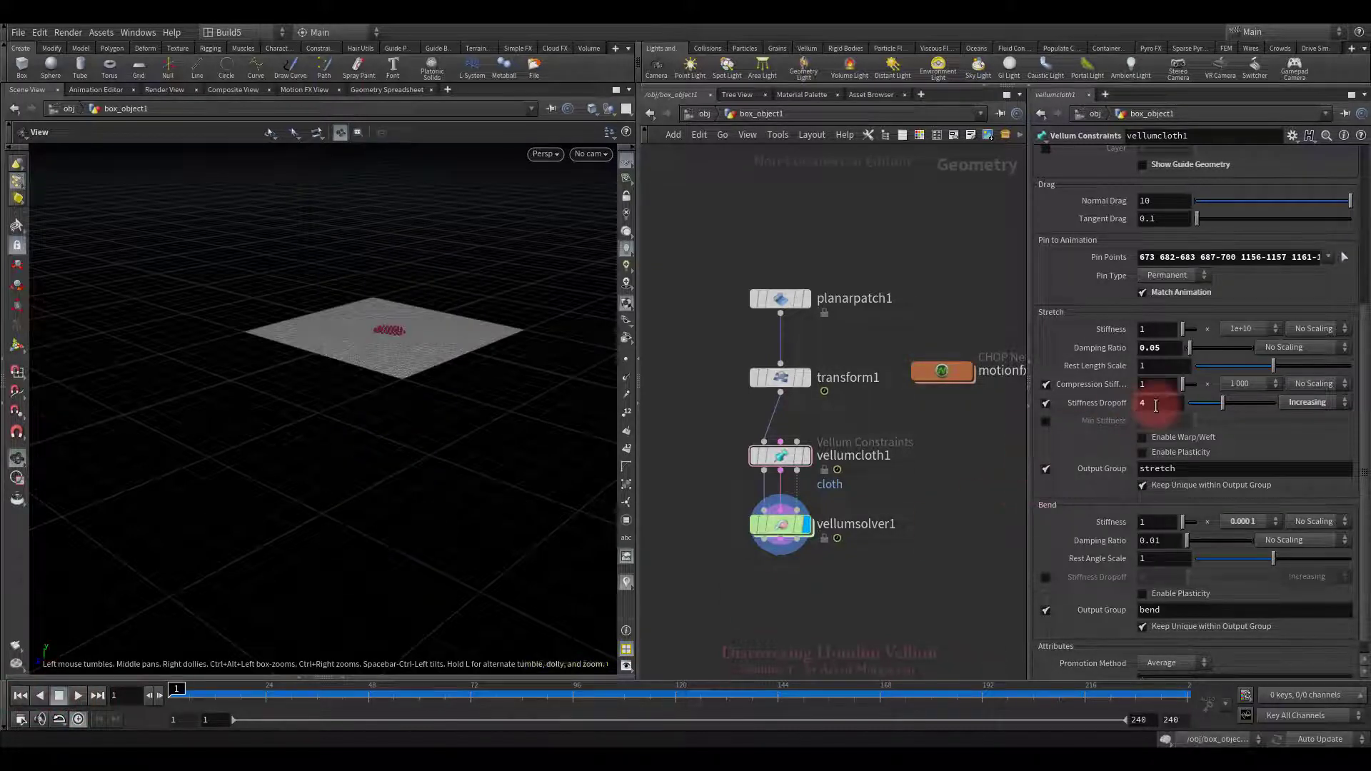
Step: Raise Stiffness Dropoff to 6, replay the stretching cloth, and rewind to frame 1
left_click(270, 636)
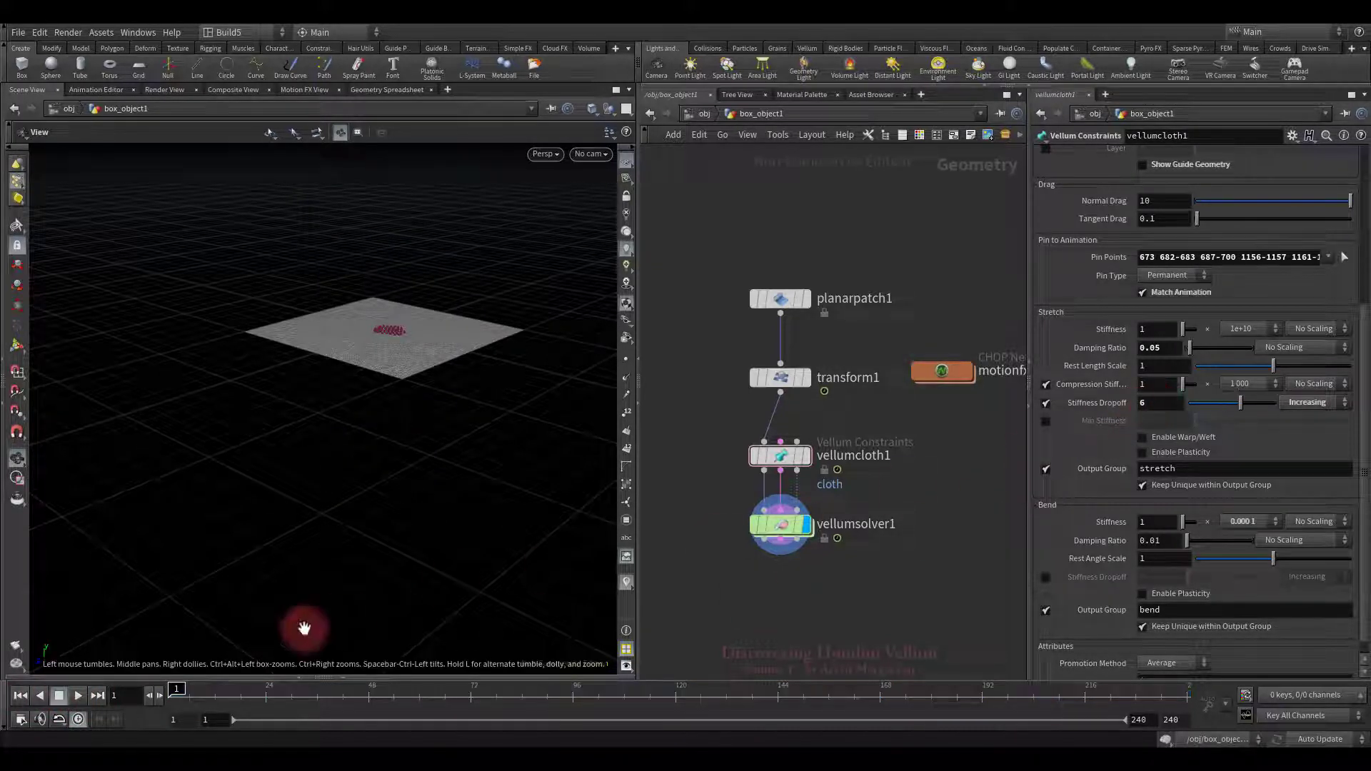
left_click(76, 696)
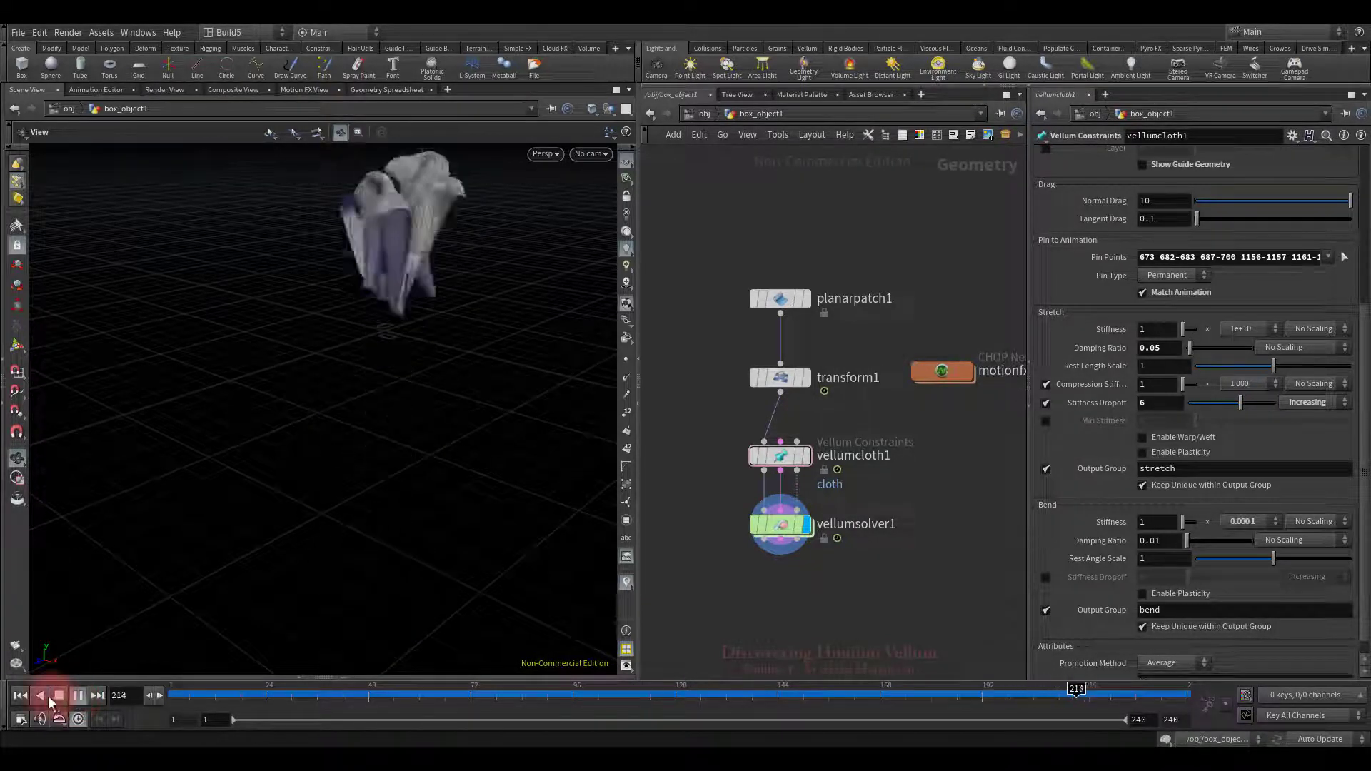
left_click(59, 697)
left_click(21, 696)
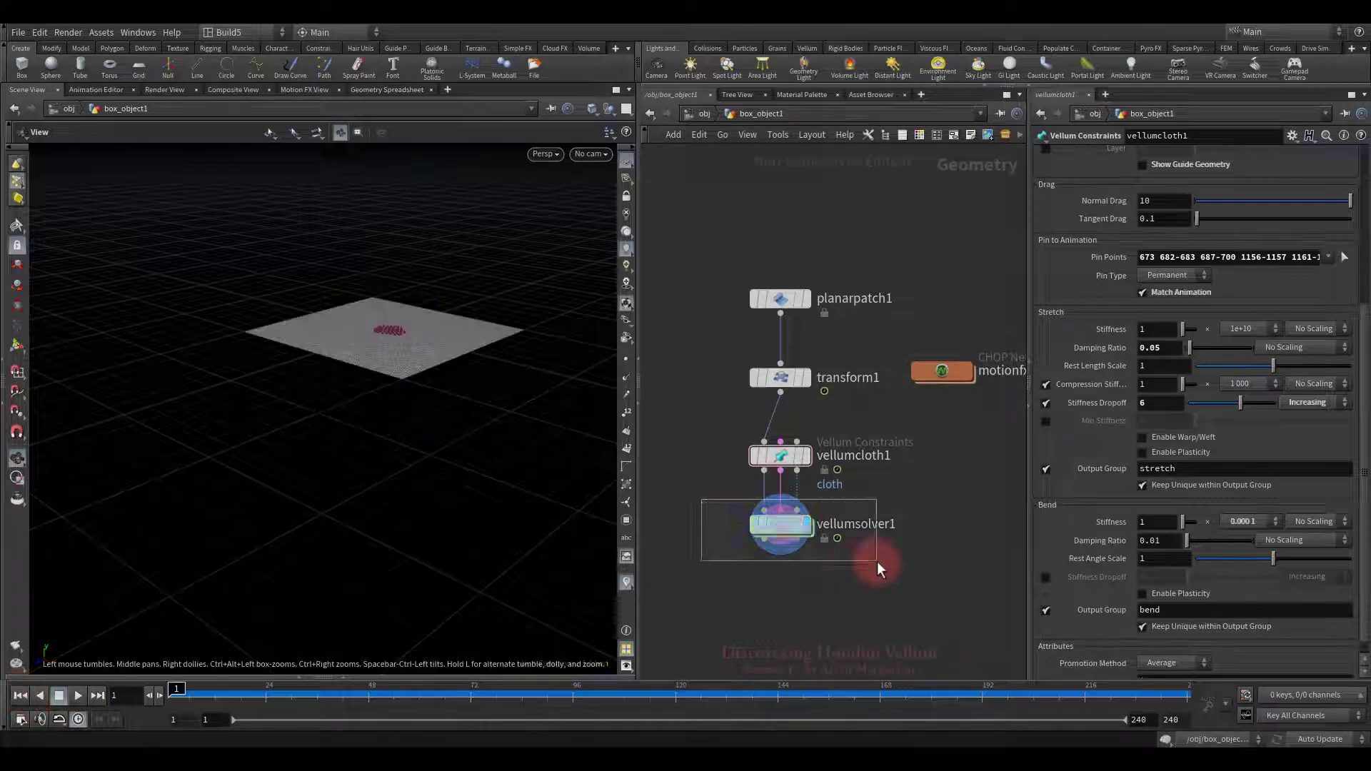
Step: Set vellumsolver1's False Color Mode to Stretch Stress
left_click_drag(701, 499, 877, 561)
left_click(1217, 191)
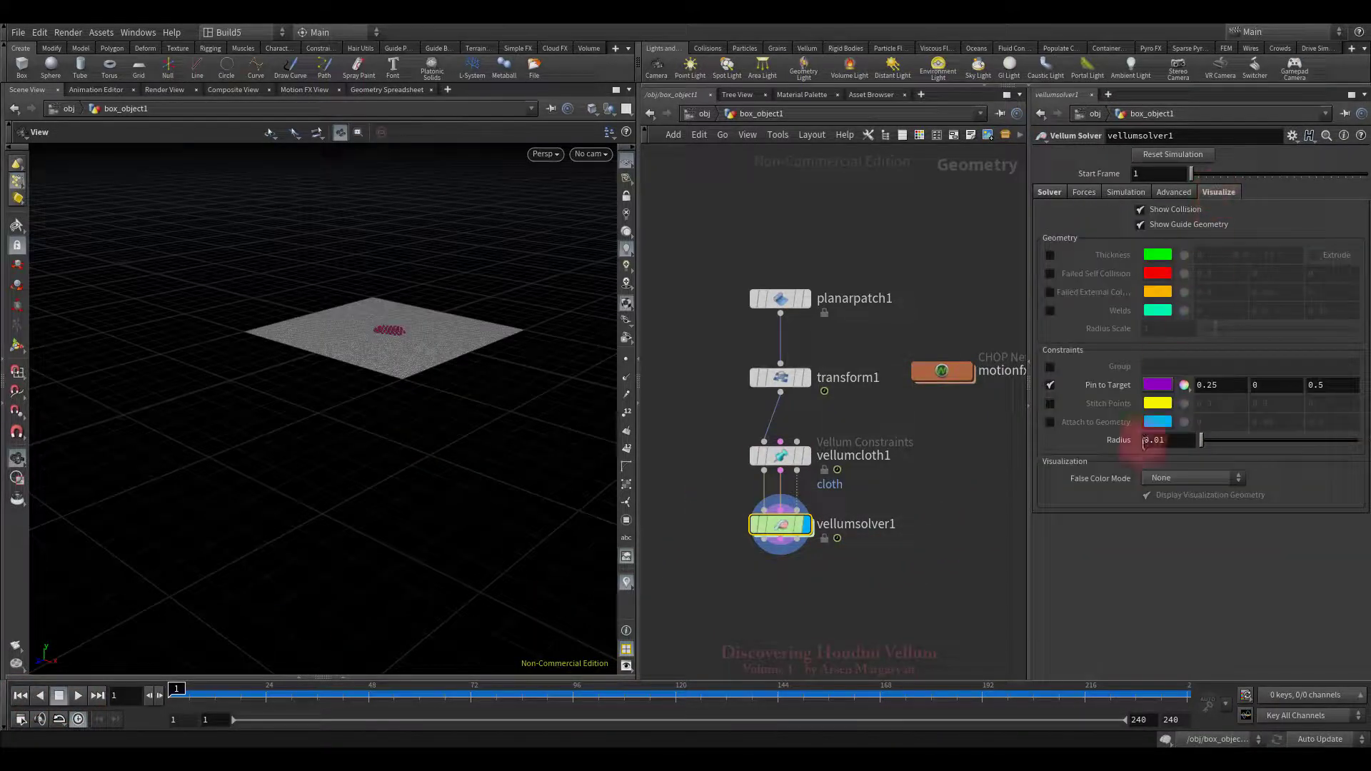
left_click(1168, 481)
left_click(1175, 507)
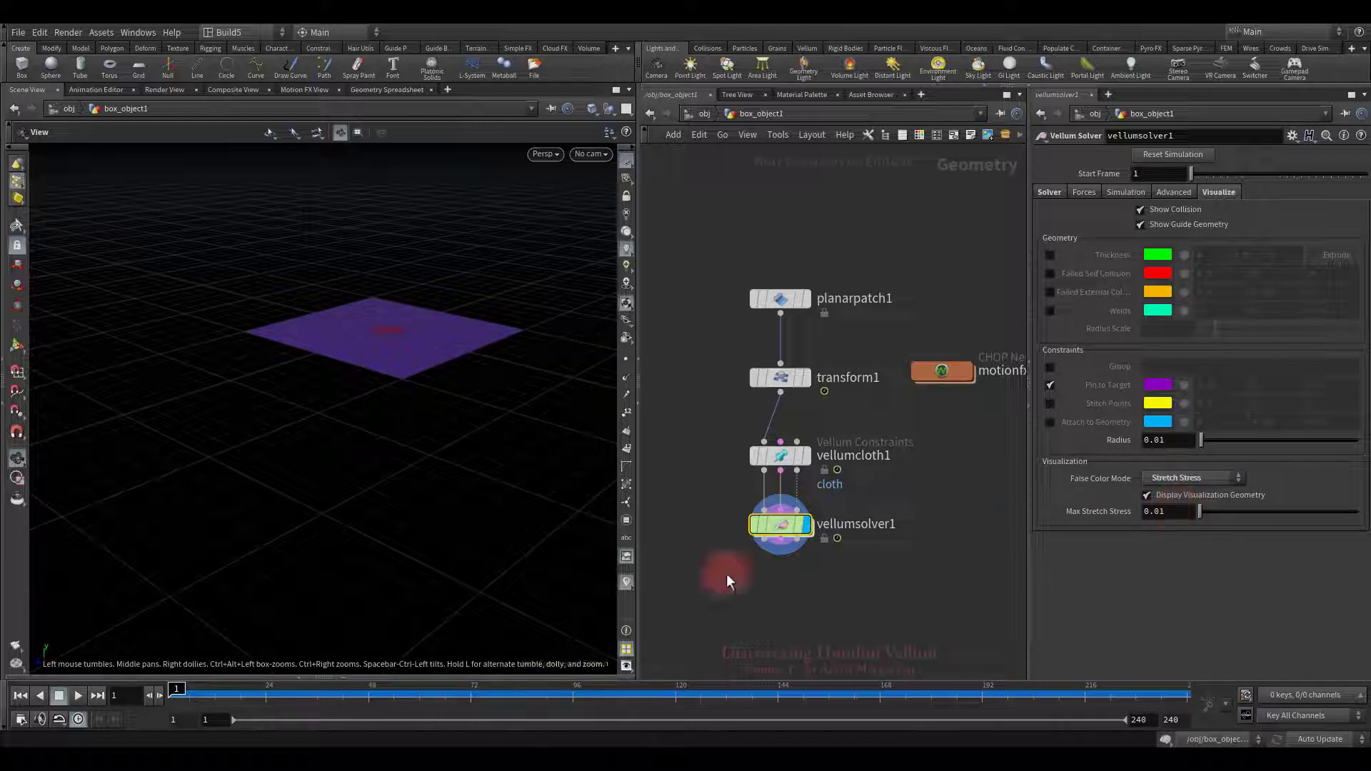
Step: Scrub and replay the stress-coloured simulation, then set False Color Mode back to None
mouse_move(354, 701)
left_mouse_down()
mouse_move(398, 697)
mouse_move(356, 696)
left_mouse_up()
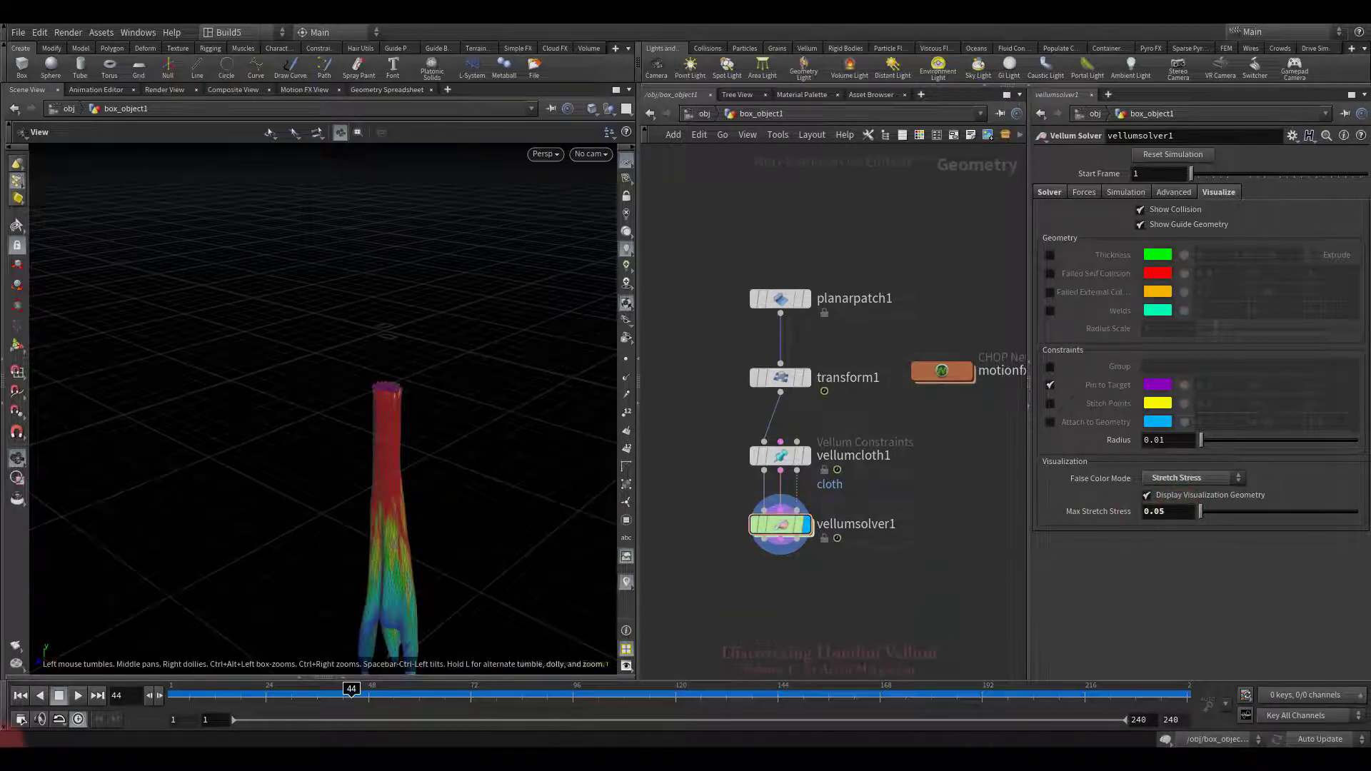
left_click(20, 695)
left_click(78, 696)
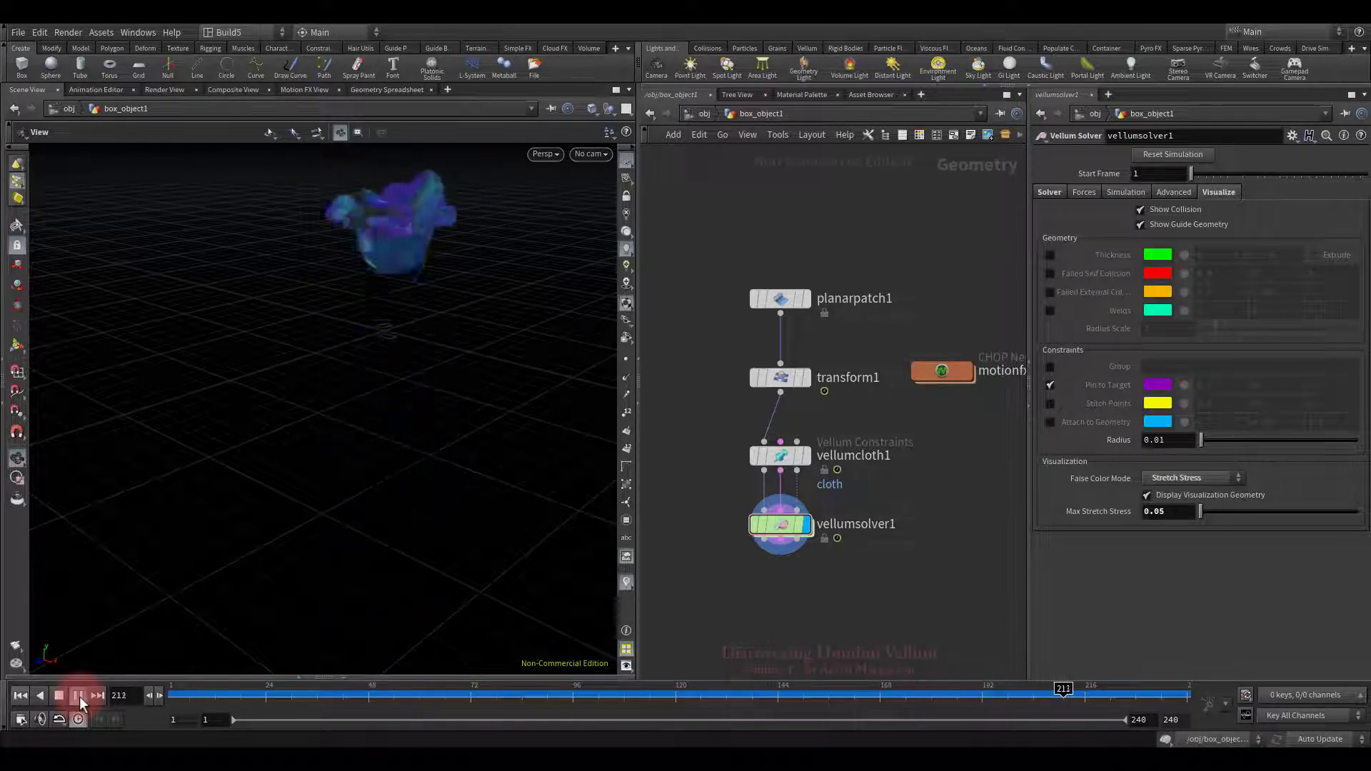
left_click(59, 696)
left_click(20, 696)
left_click(1202, 476)
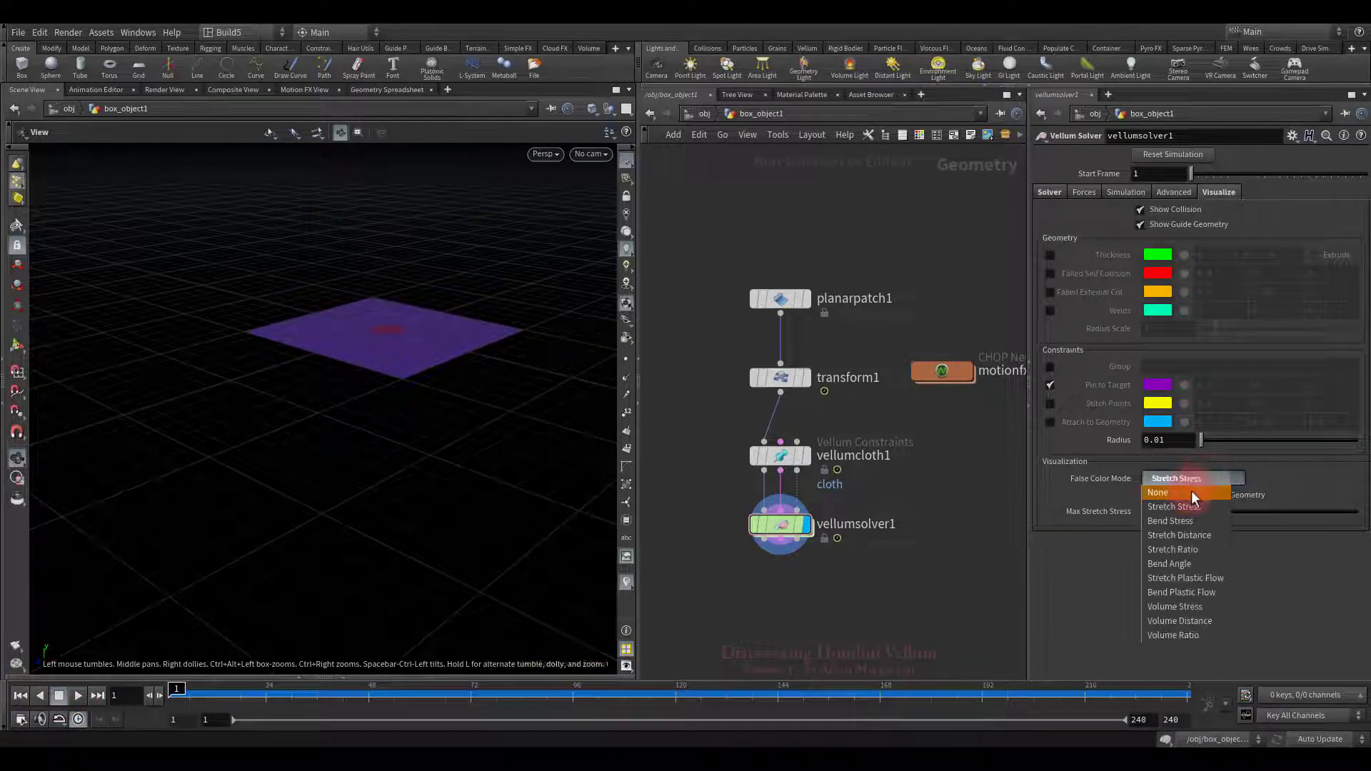
left_click(1191, 491)
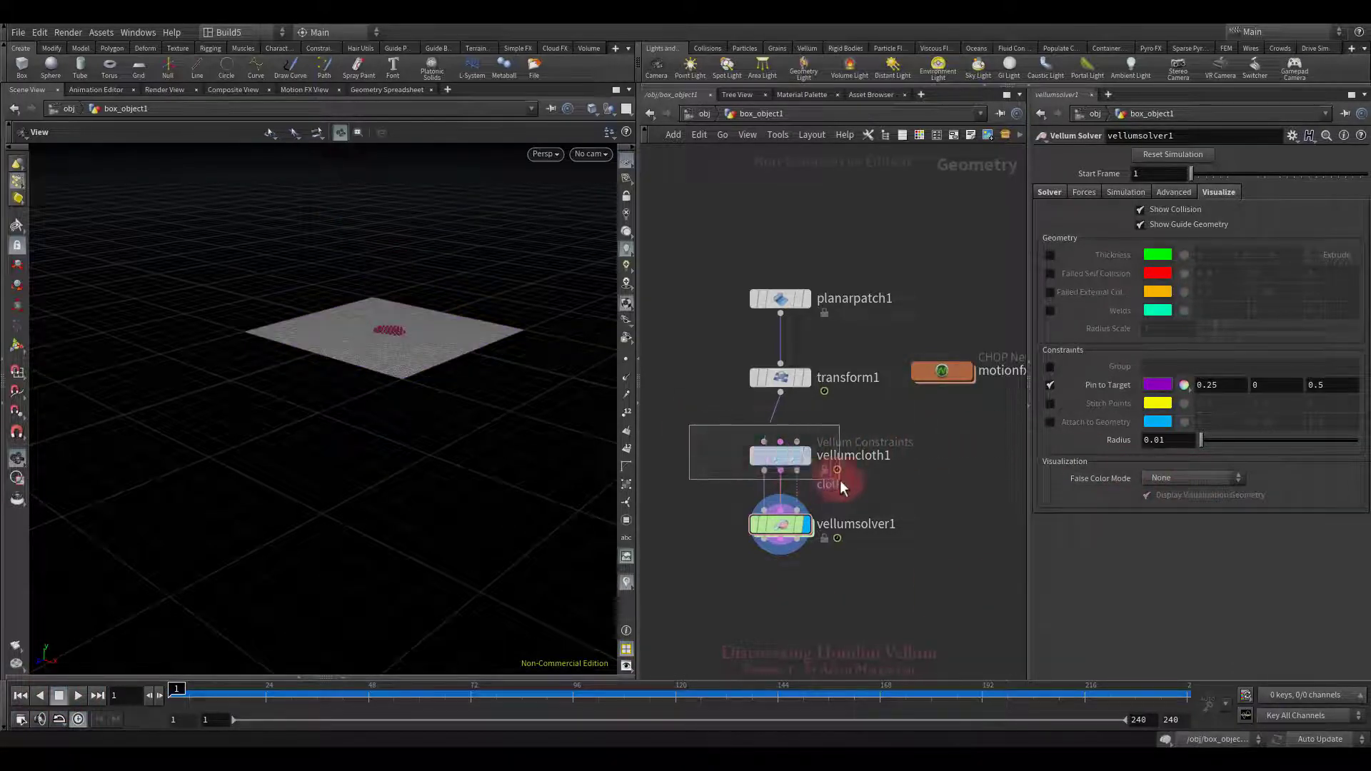
Step: Set vellumcloth1's Stiffness Dropoff to 0.5, replay the simulation, and rewind to frame 1
left_click_drag(841, 482, 840, 481)
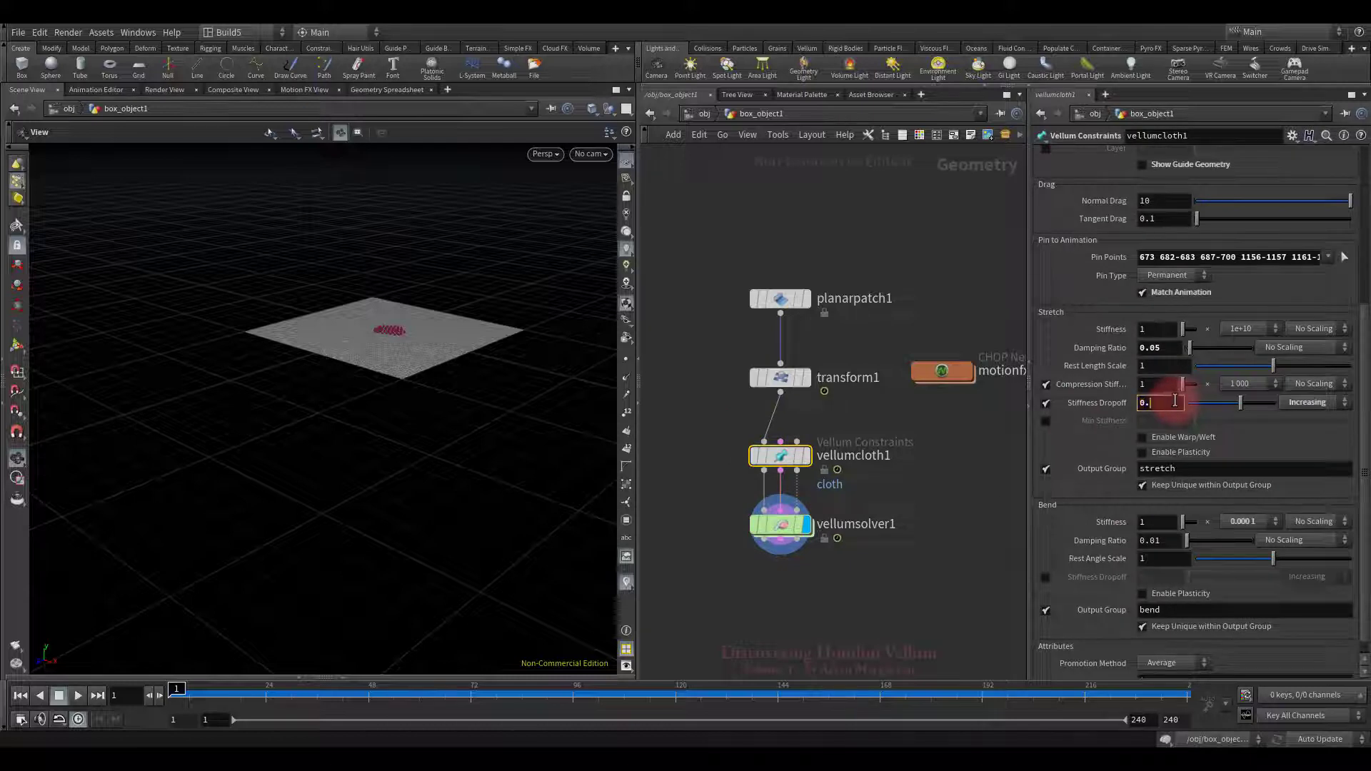
left_click(1061, 484)
left_click(153, 694)
left_click(79, 696)
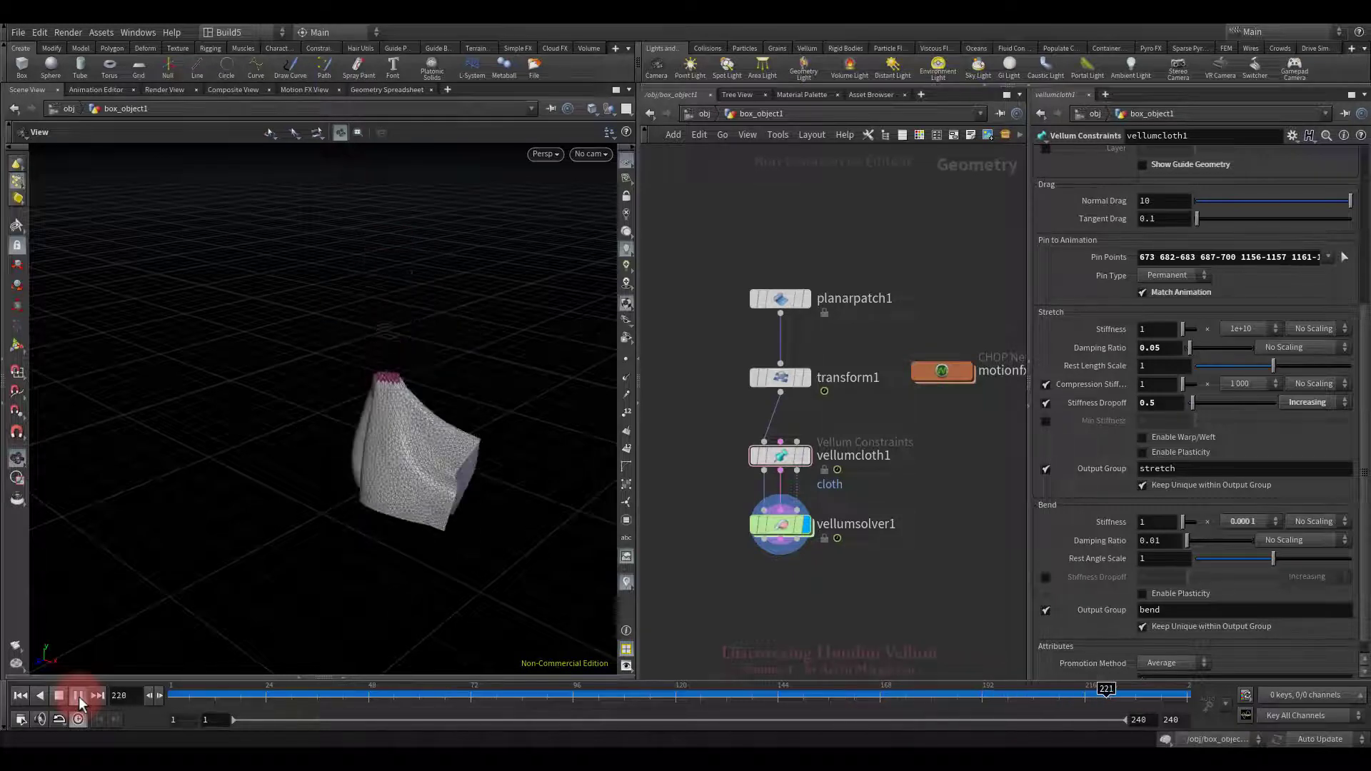
left_click(60, 696)
left_click(20, 696)
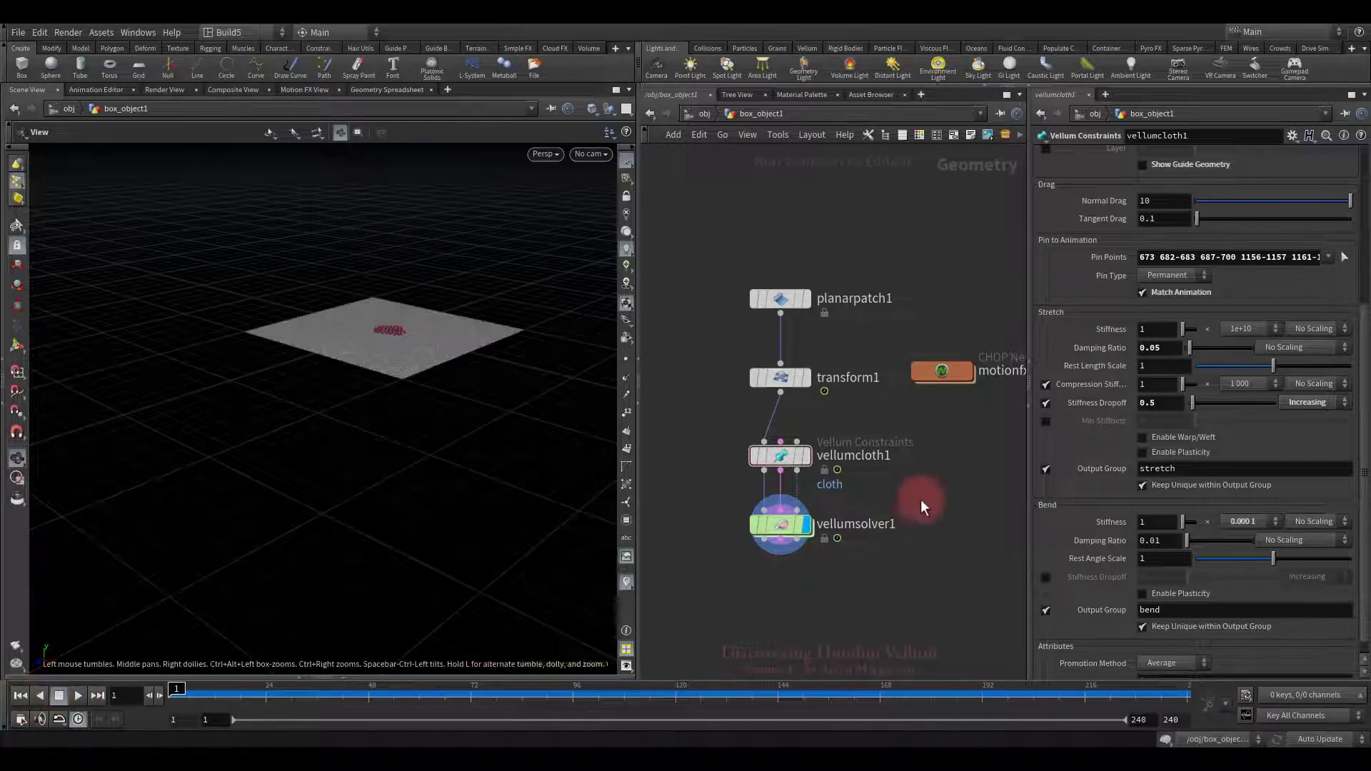